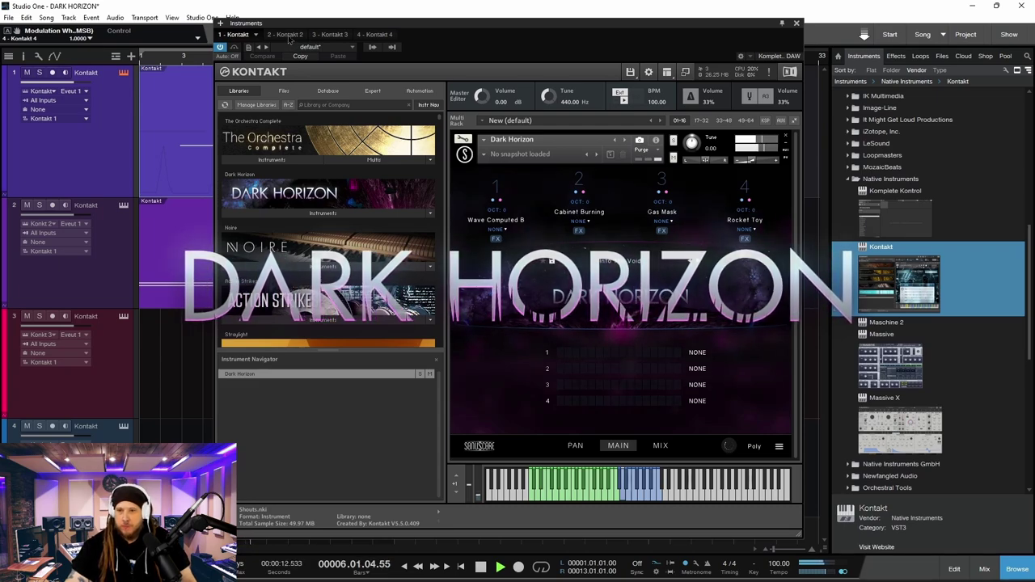
# Step: Look through the second, third and fourth Kontakt instances, and close the theme browser in the fourth
pyautogui.click(280, 34)
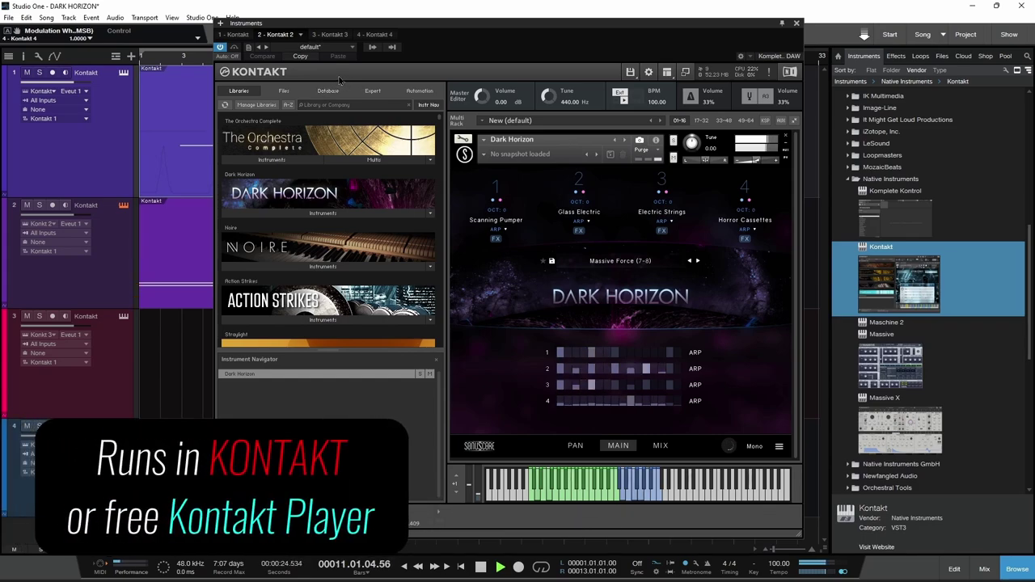
pyautogui.click(333, 34)
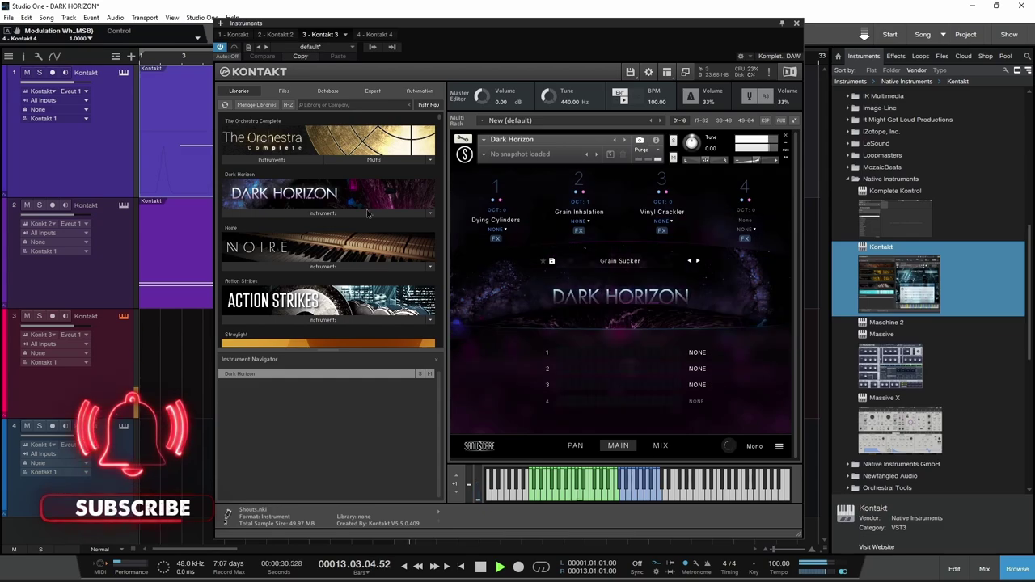
pyautogui.click(375, 35)
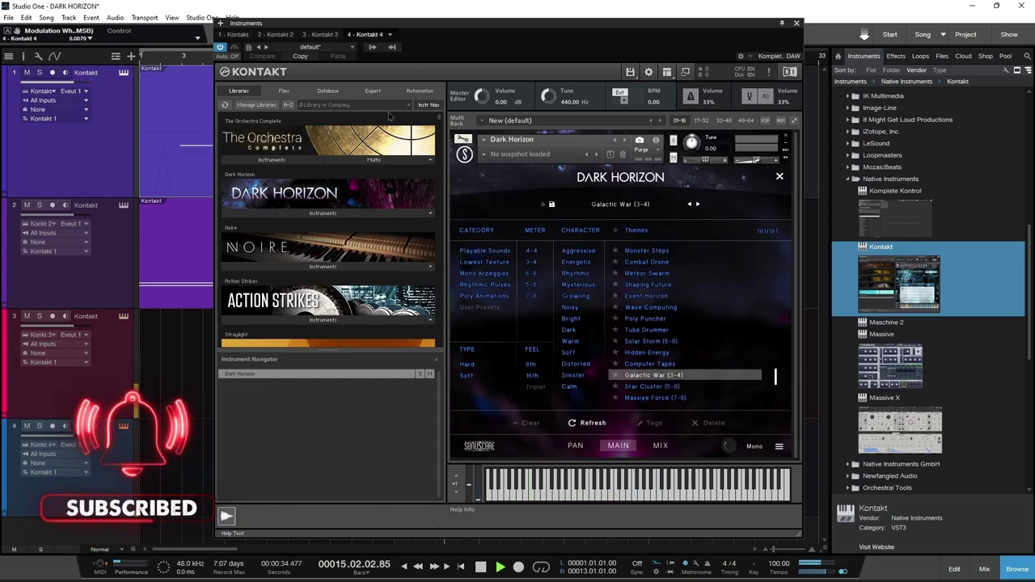
pyautogui.click(780, 177)
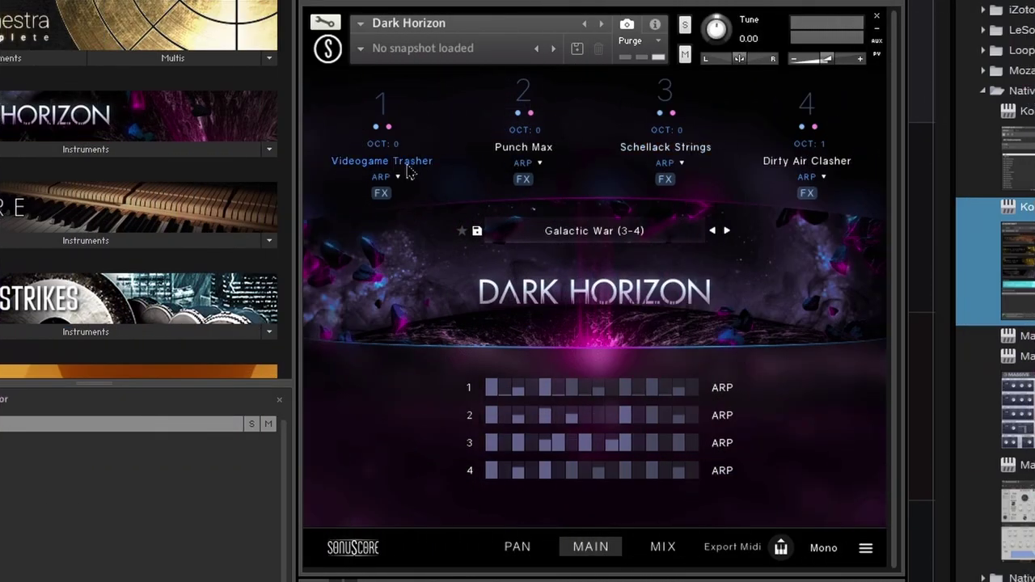
# Step: Check the sound choices for slot 1 and the Dark Horizon theme browser, closing each again
pyautogui.click(409, 170)
pyautogui.click(843, 371)
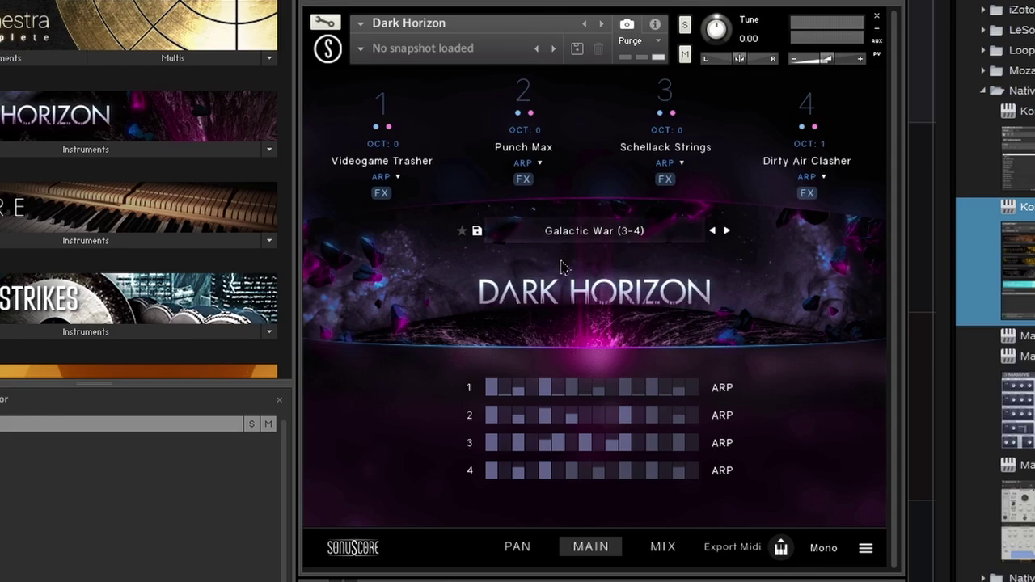
pyautogui.click(566, 236)
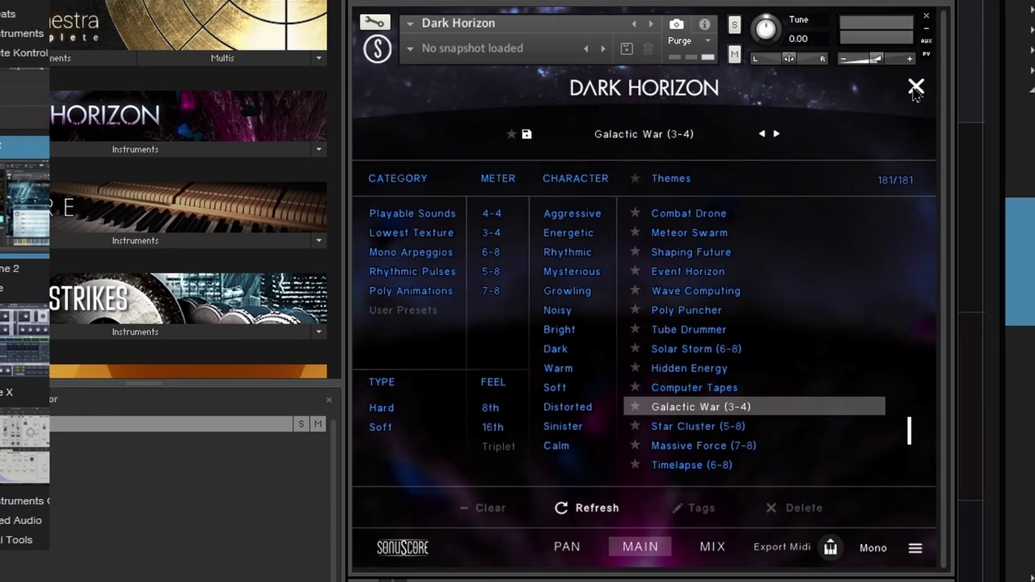
pyautogui.click(866, 86)
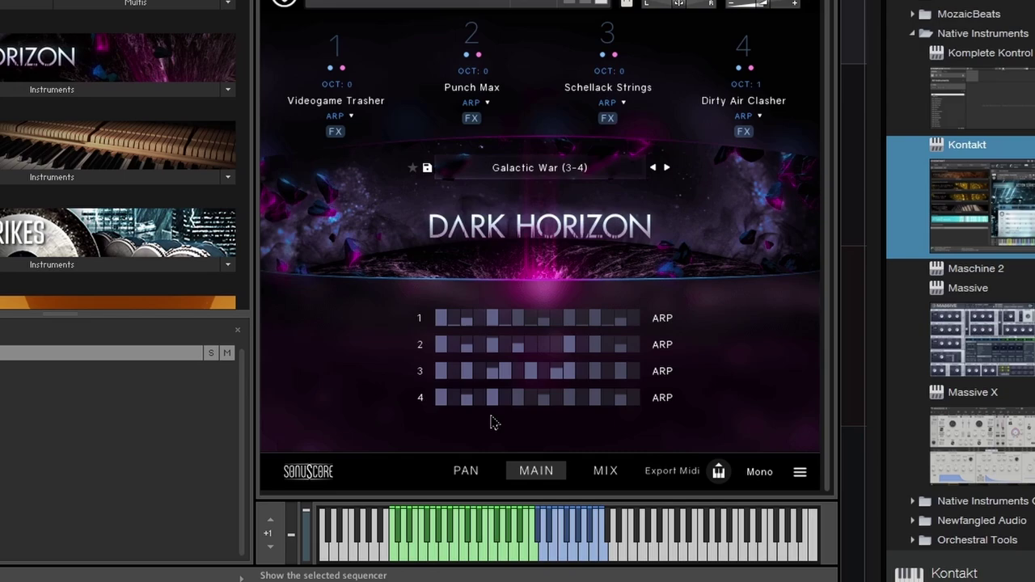
# Step: Inspect slot 2's arpeggiator sequence in its sequencer and return to the overview of all four slots
pyautogui.click(526, 351)
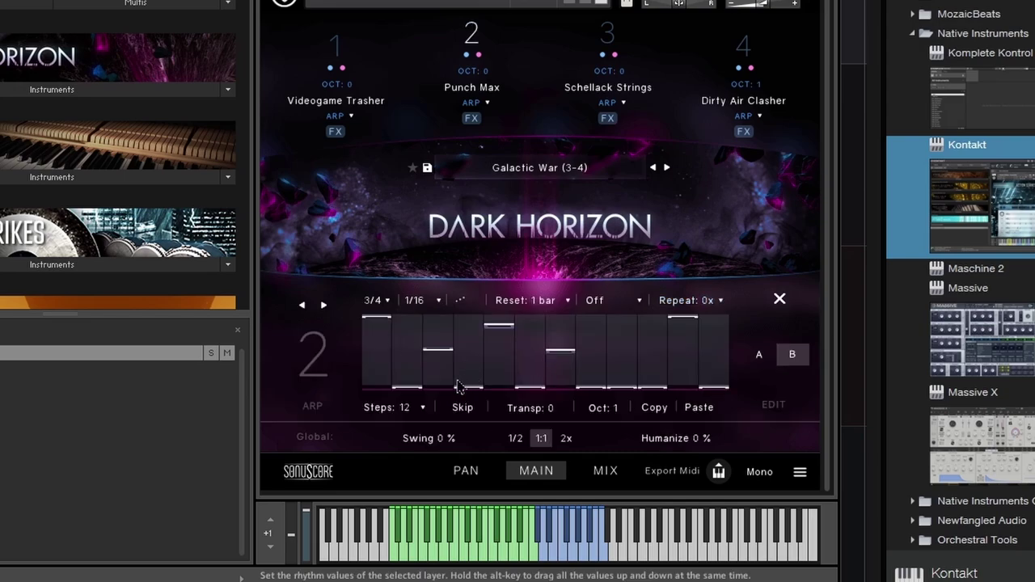
pyautogui.click(517, 300)
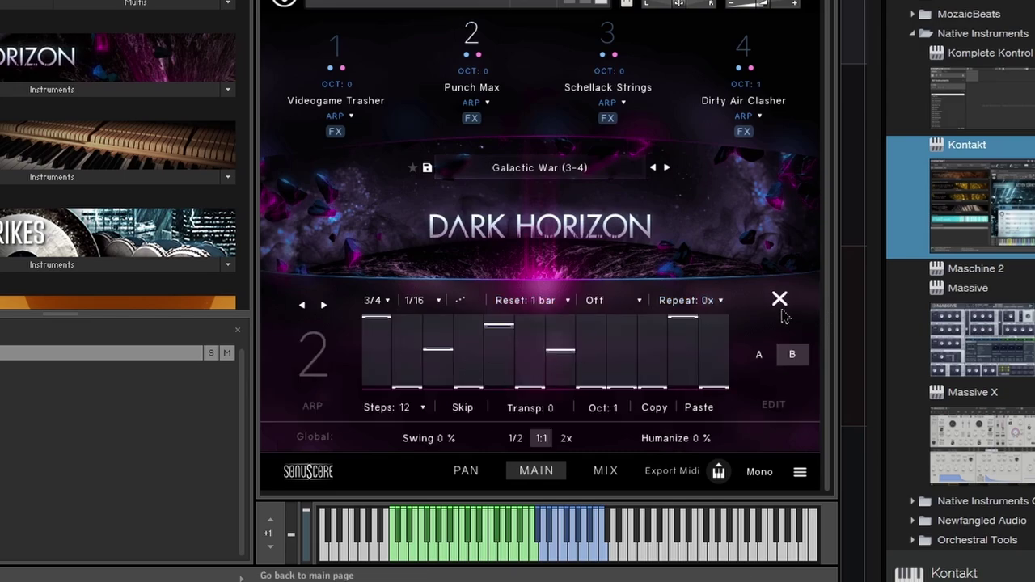
pyautogui.click(780, 299)
# Step: Examine the Pan and Mix pages and pattern B of slot 4's arpeggiator
pyautogui.click(466, 471)
pyautogui.click(604, 472)
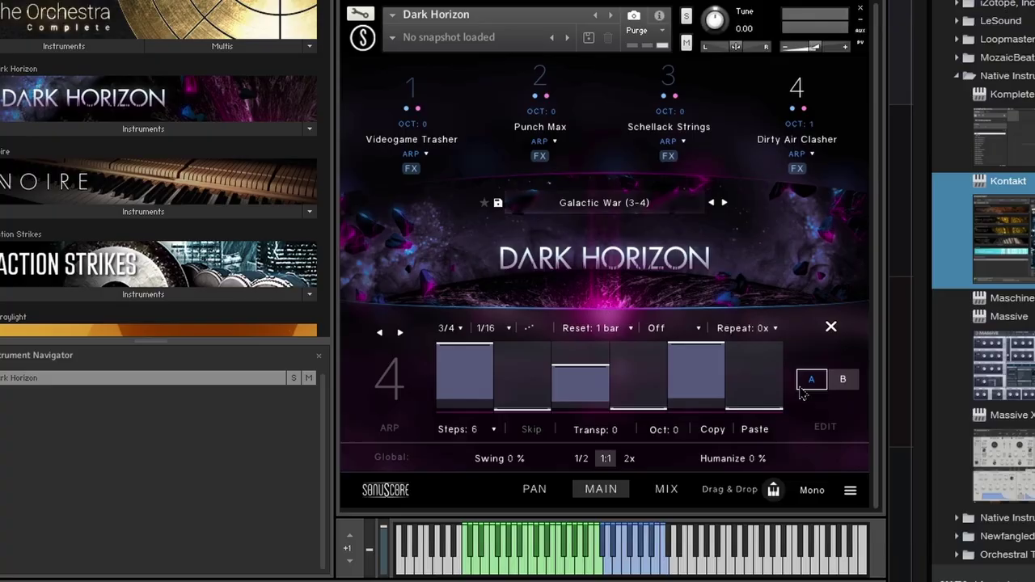
pyautogui.click(842, 380)
pyautogui.click(665, 489)
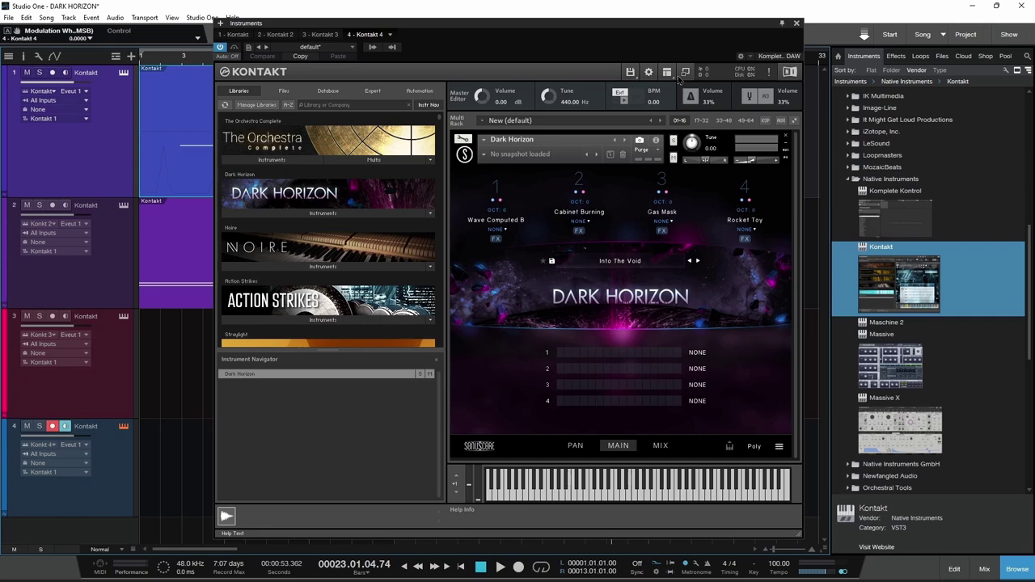
# Step: Close the instrument window and show the Modulation lane of the first track's part in the note editor
pyautogui.click(795, 23)
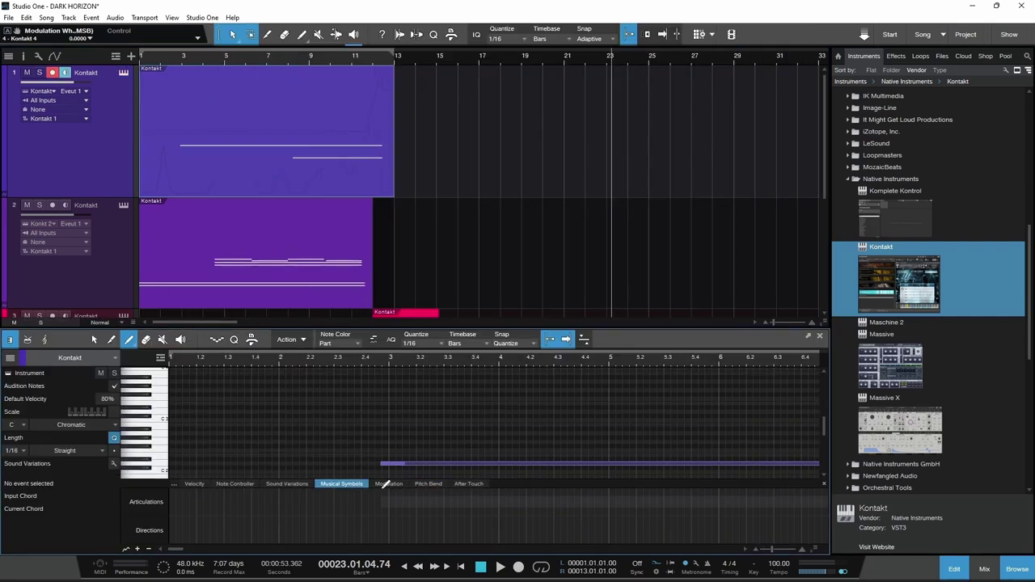
pyautogui.click(388, 484)
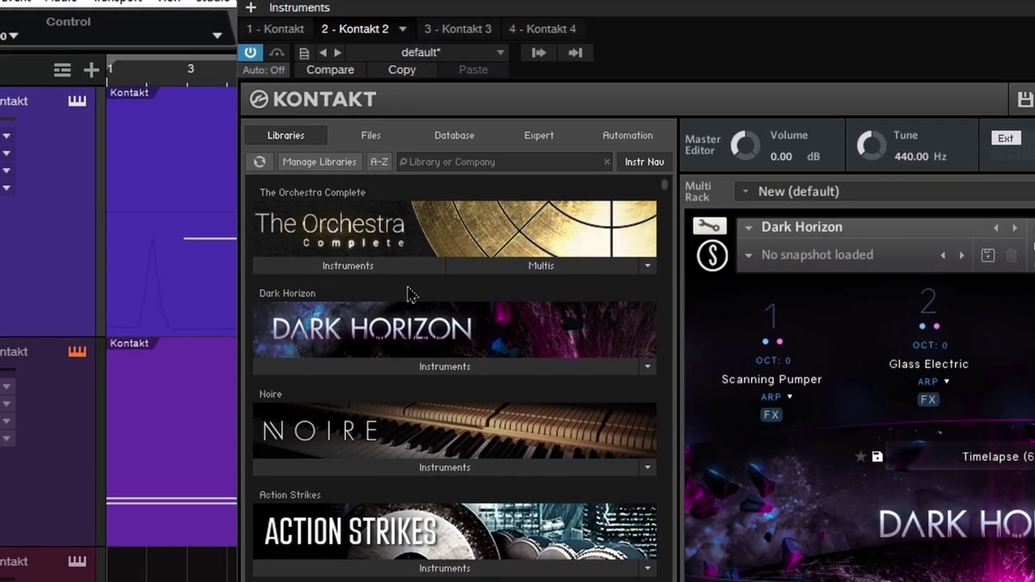
# Step: Show the instruments of the Dark Horizon library, select Dark Horizon.nki, and collapse the list again
pyautogui.click(452, 368)
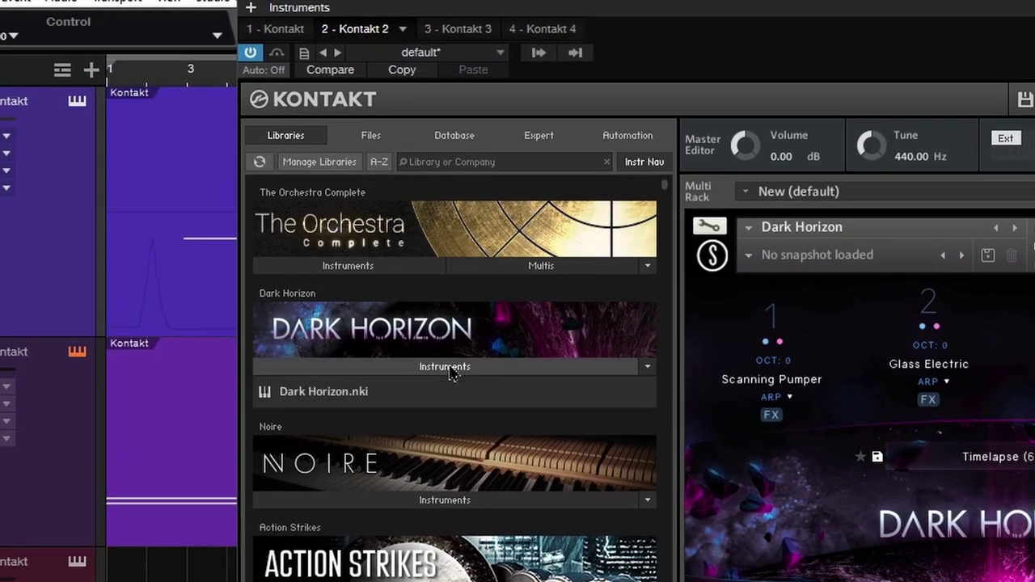
pyautogui.click(339, 396)
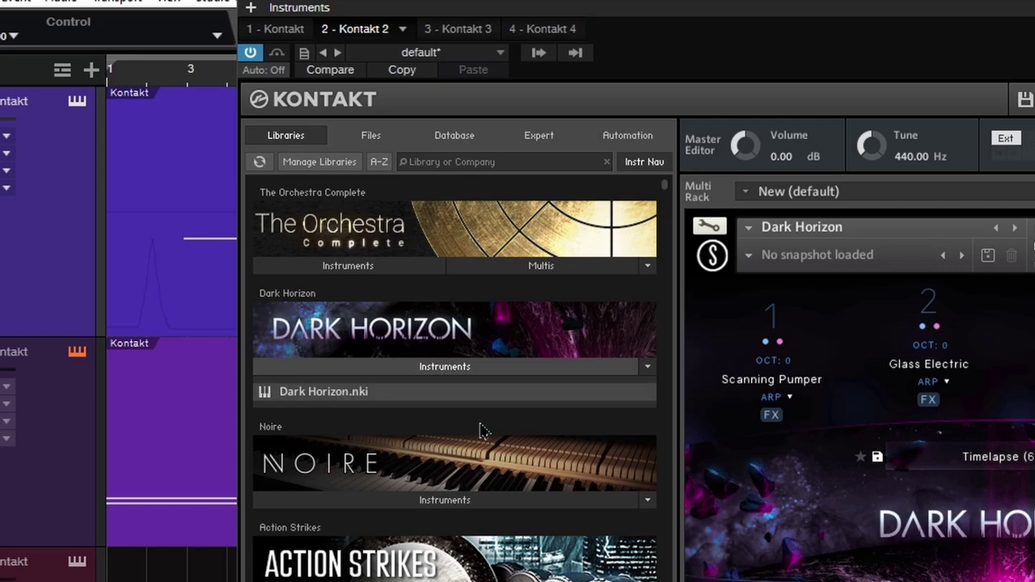
pyautogui.click(497, 368)
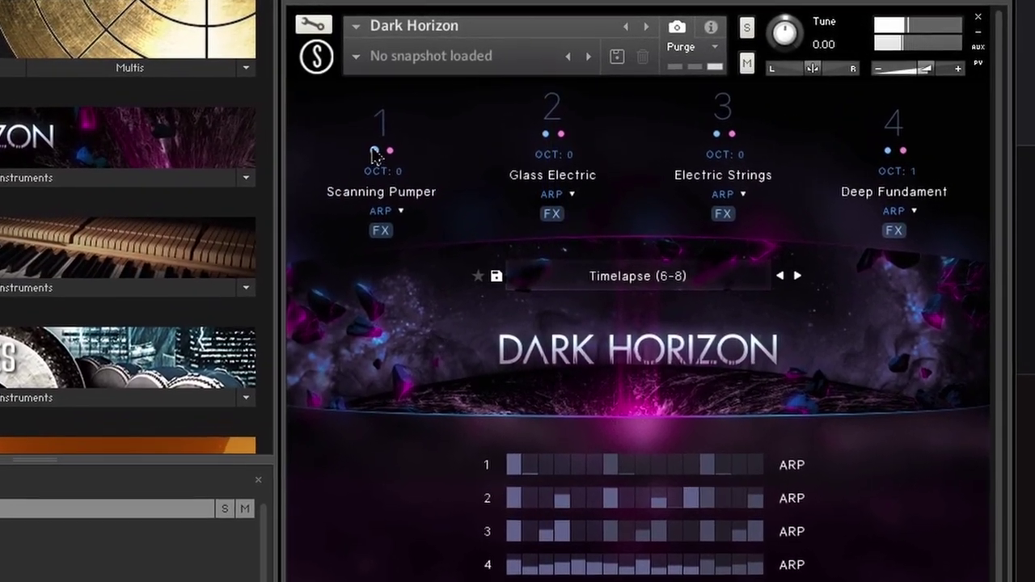
# Step: Audition the Scanning Pumper sound in slot 1 by soloing it, then muting and unmuting it
pyautogui.click(374, 154)
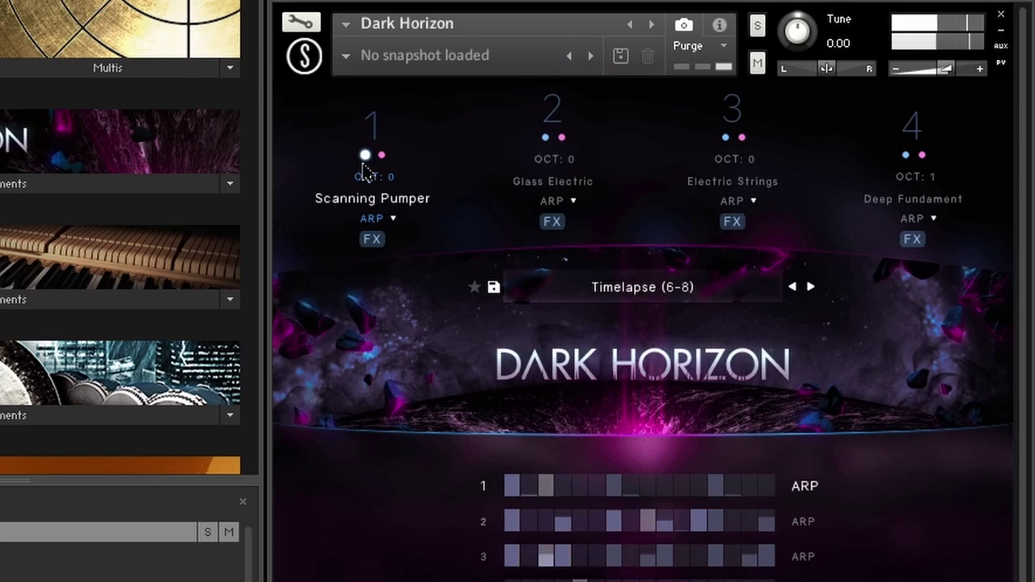
pyautogui.click(381, 155)
pyautogui.click(381, 156)
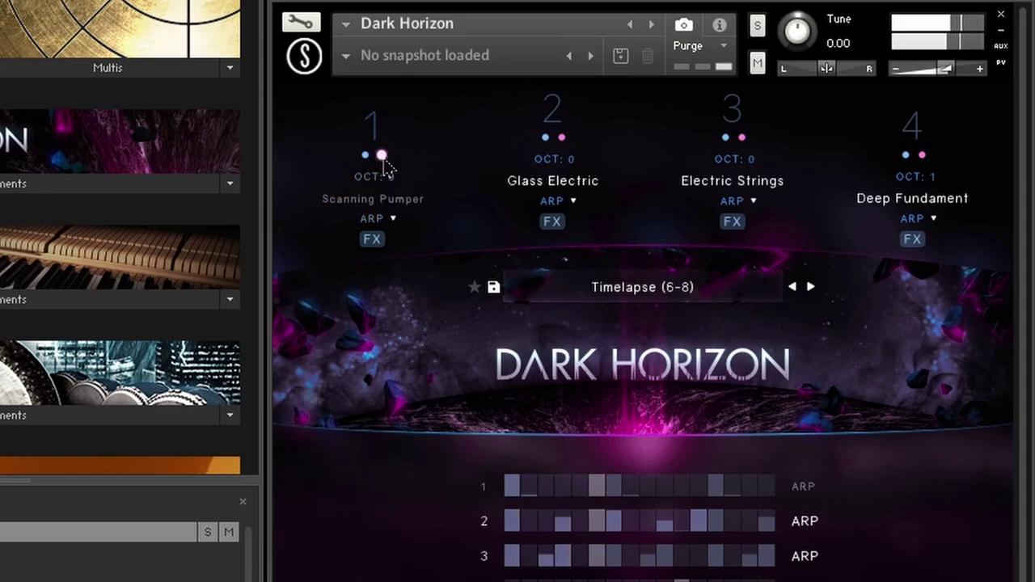
pyautogui.click(382, 155)
# Step: Mute and unmute slot 3 (Electric Strings) and slot 4 (Deep Fundament) in turn to hear their contribution
pyautogui.click(742, 138)
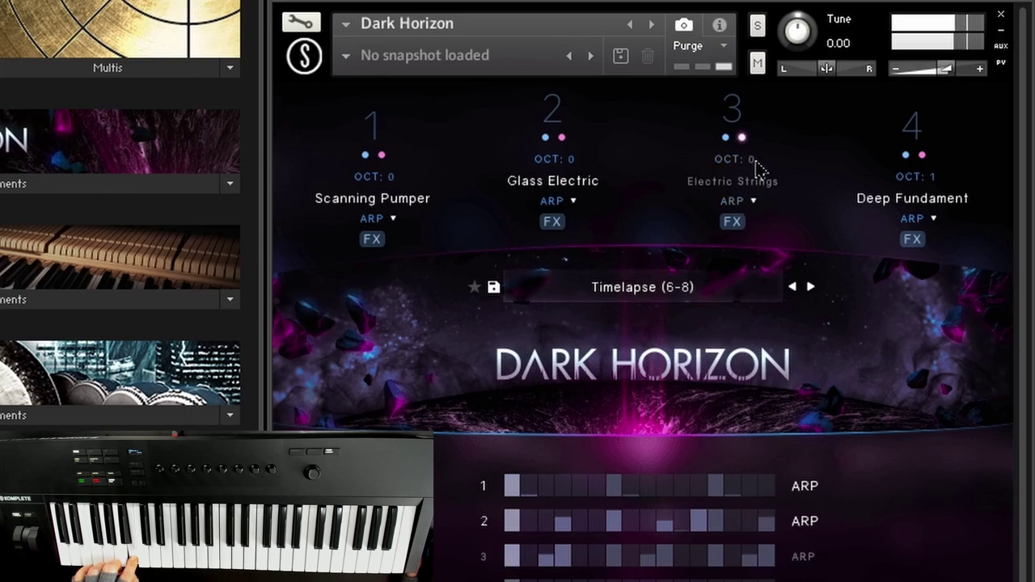
pyautogui.click(742, 138)
pyautogui.click(922, 156)
pyautogui.click(918, 176)
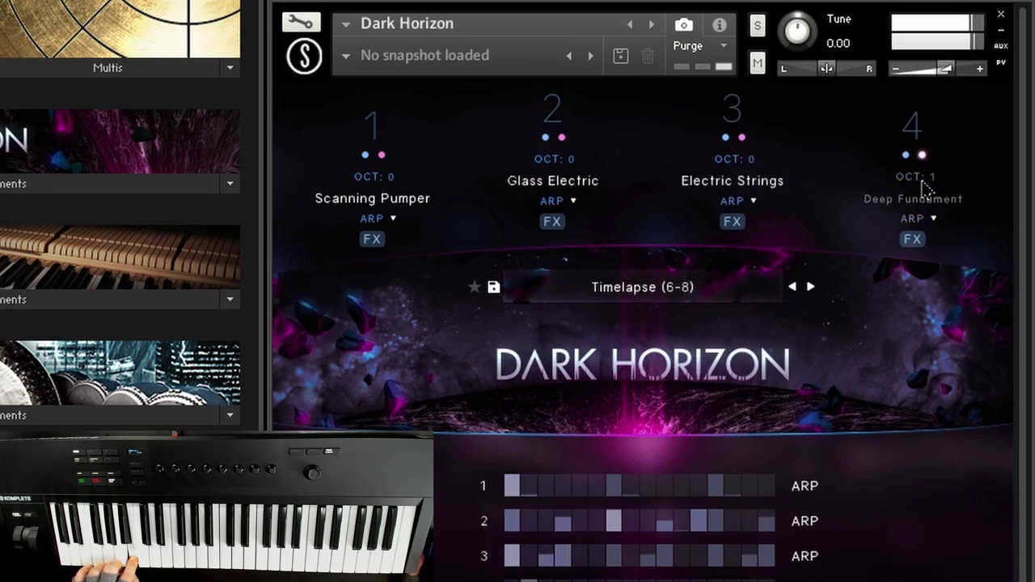
pyautogui.click(922, 155)
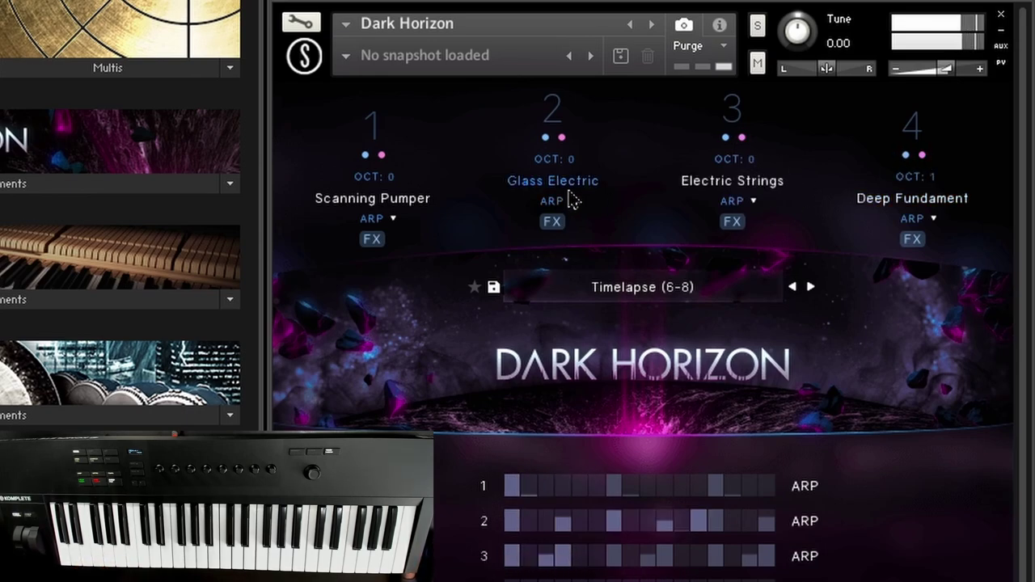
# Step: Solo slot 1 and try its octave shift at 1 and back at 0
pyautogui.click(364, 156)
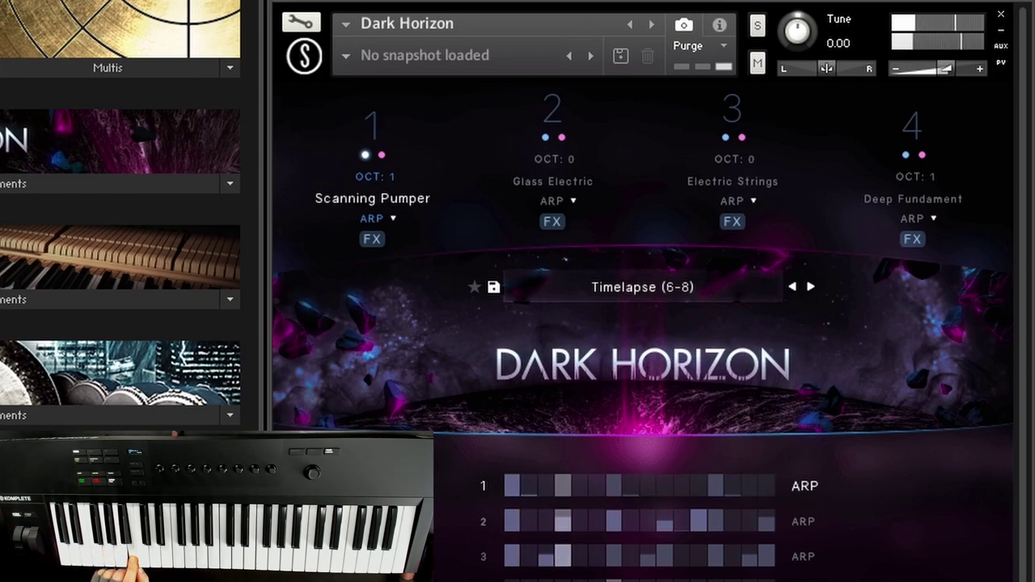
pyautogui.click(394, 182)
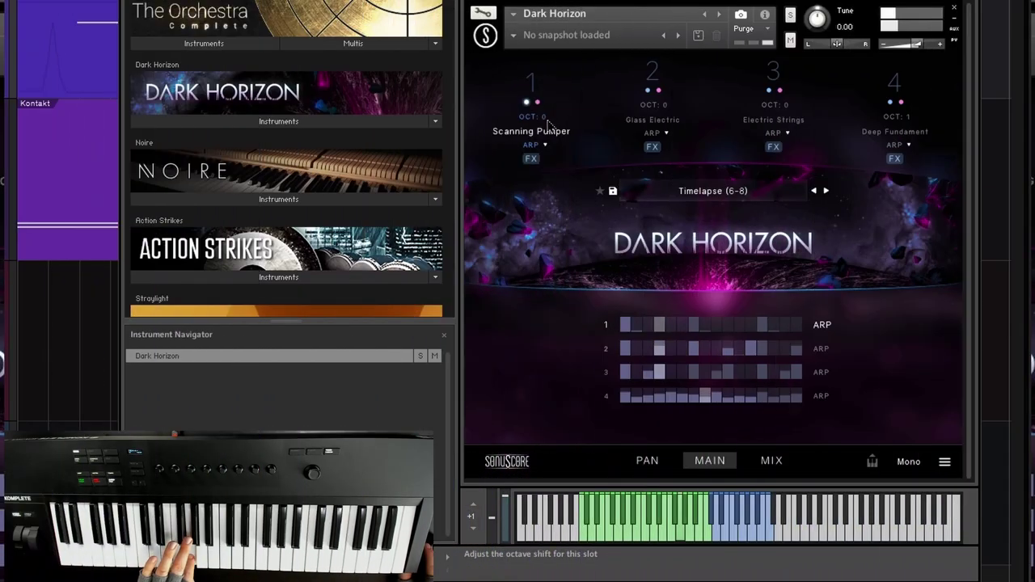
pyautogui.click(544, 118)
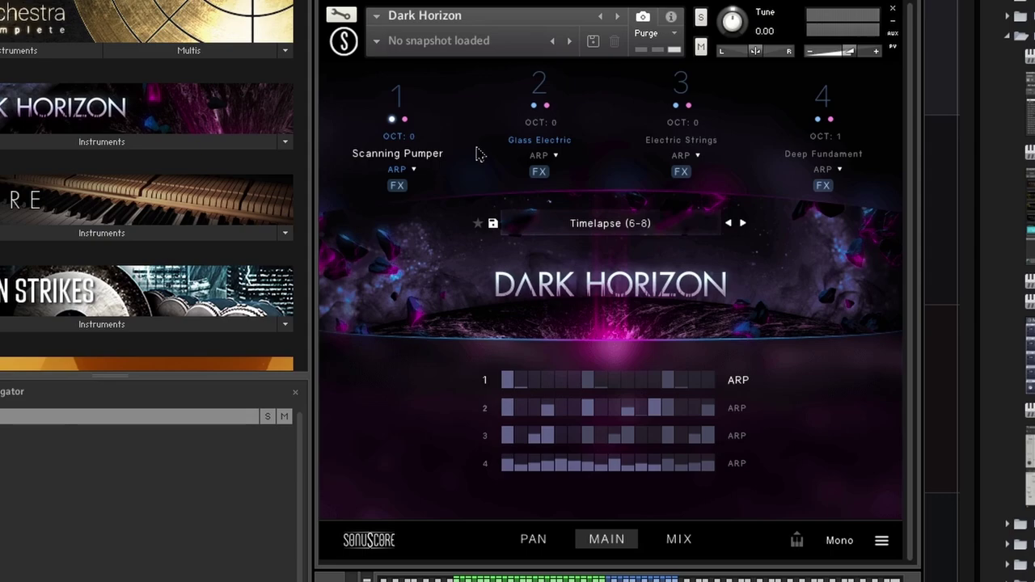
# Step: Browse the Dirt & Noise and Orchestra sounds for slot 1, trying Dark Horns, Cooked Piano and Acid Bath Brass
pyautogui.click(427, 156)
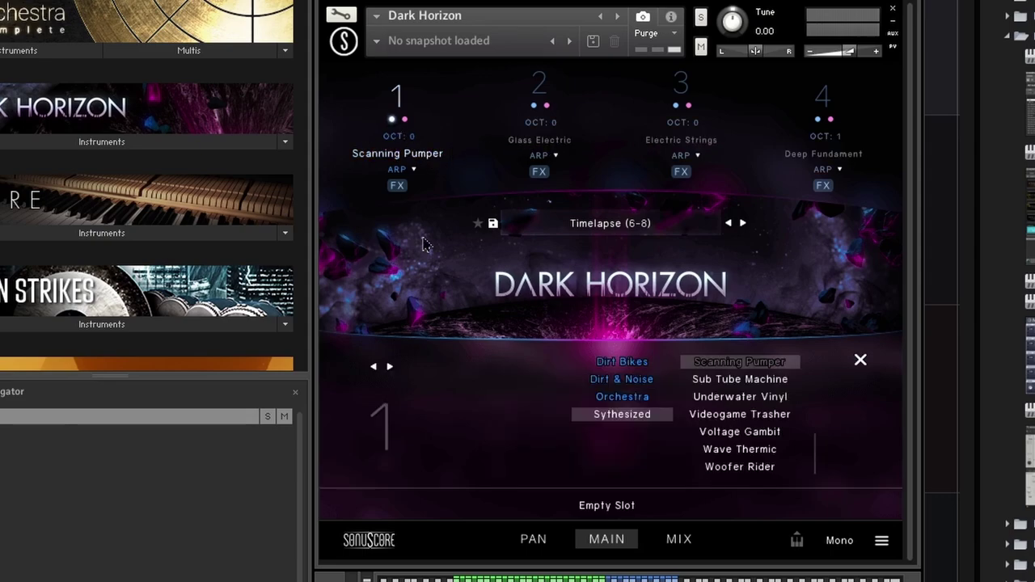
pyautogui.click(621, 379)
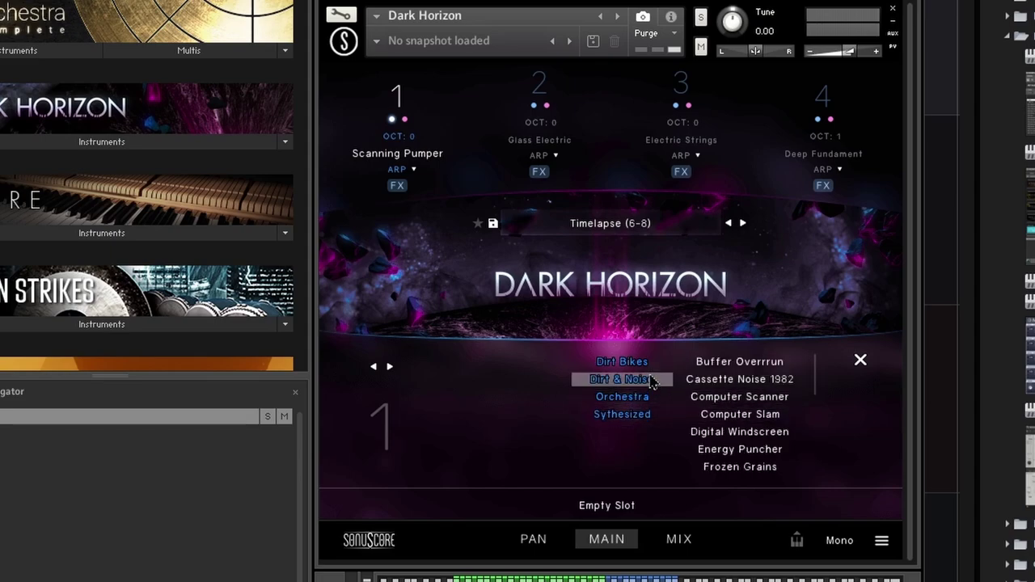
pyautogui.click(633, 397)
pyautogui.click(732, 416)
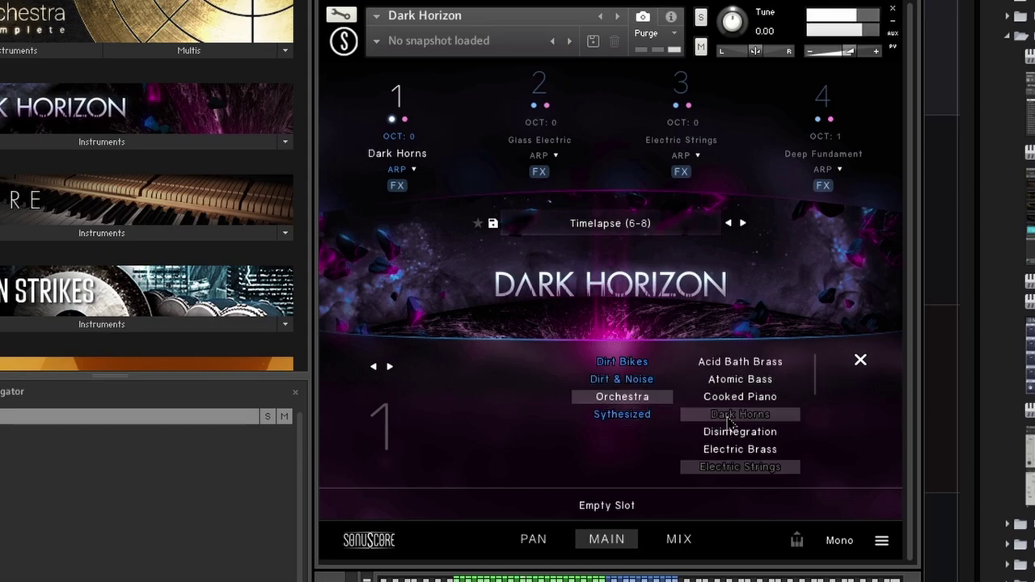
pyautogui.click(742, 398)
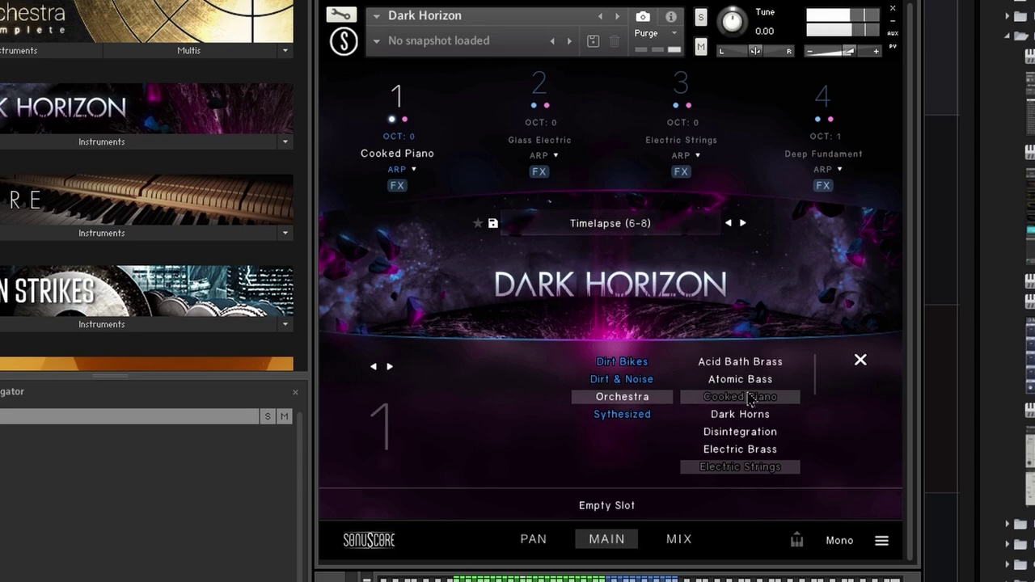
pyautogui.click(759, 364)
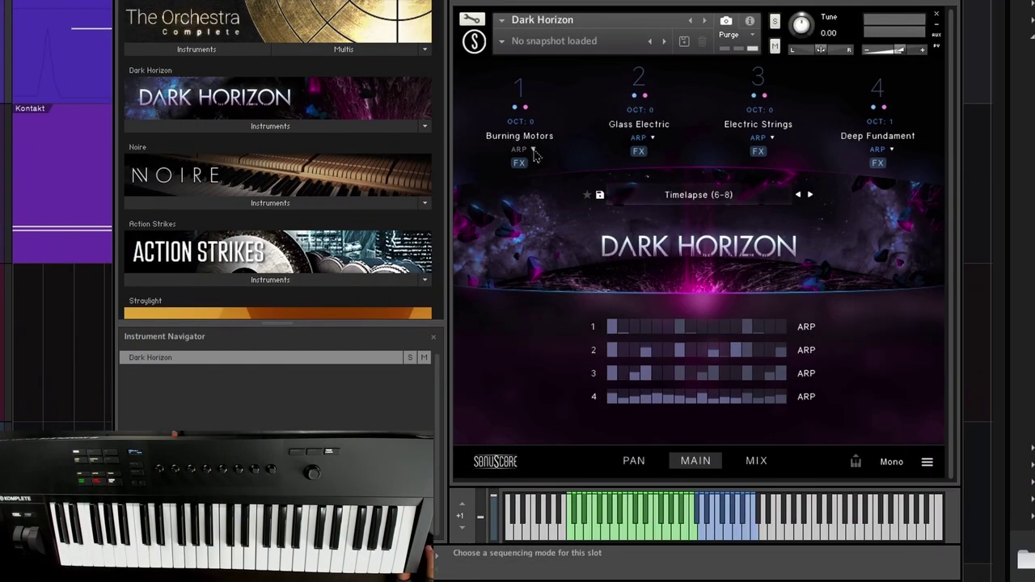
# Step: Try slot 1's sequencing mode at NONE, then set it back to ARP
pyautogui.click(532, 151)
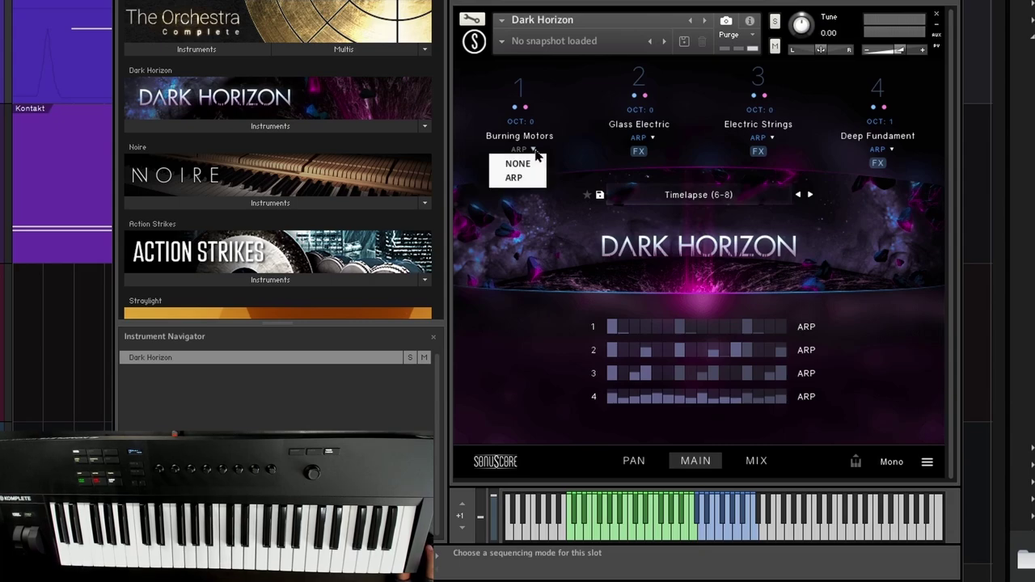
pyautogui.click(531, 165)
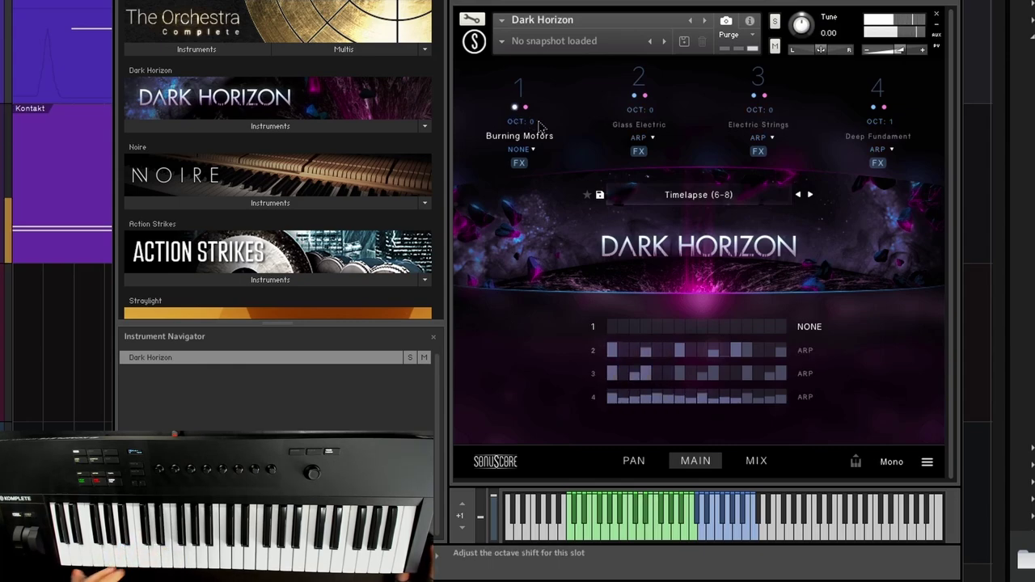
pyautogui.click(531, 155)
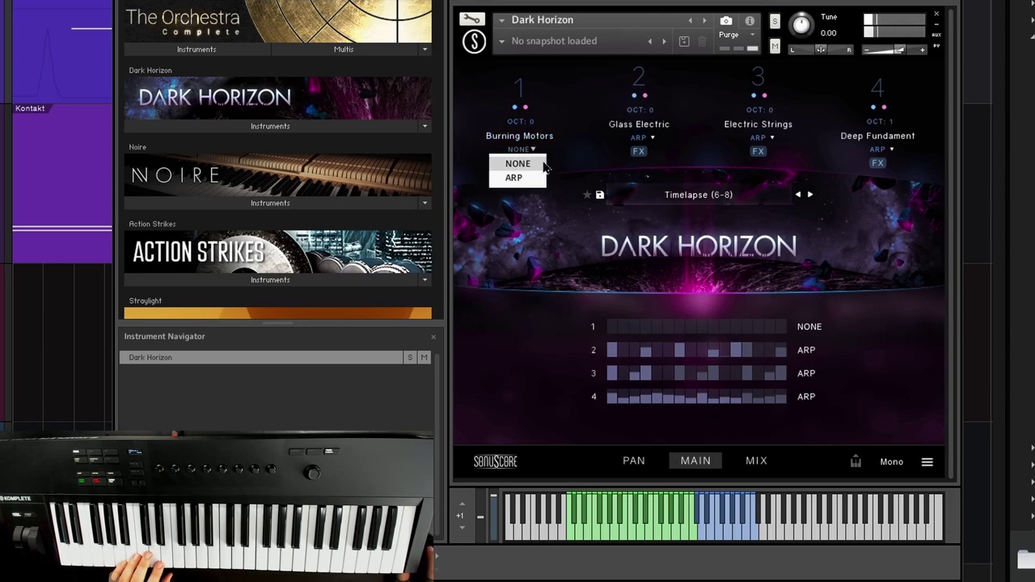
pyautogui.click(536, 178)
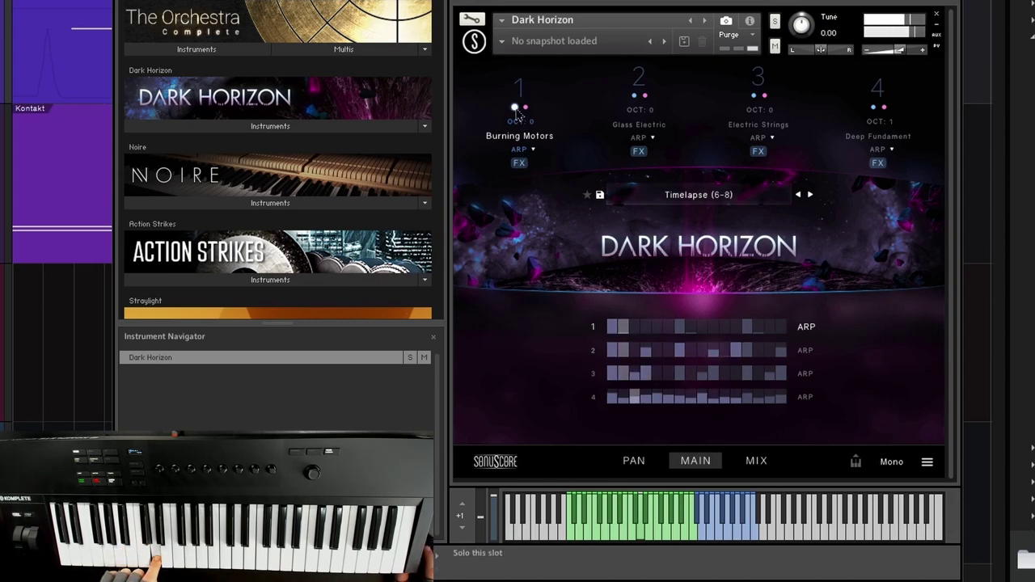
# Step: Load the EMPTY theme from the start of the Dark Horizon theme list
pyautogui.click(655, 199)
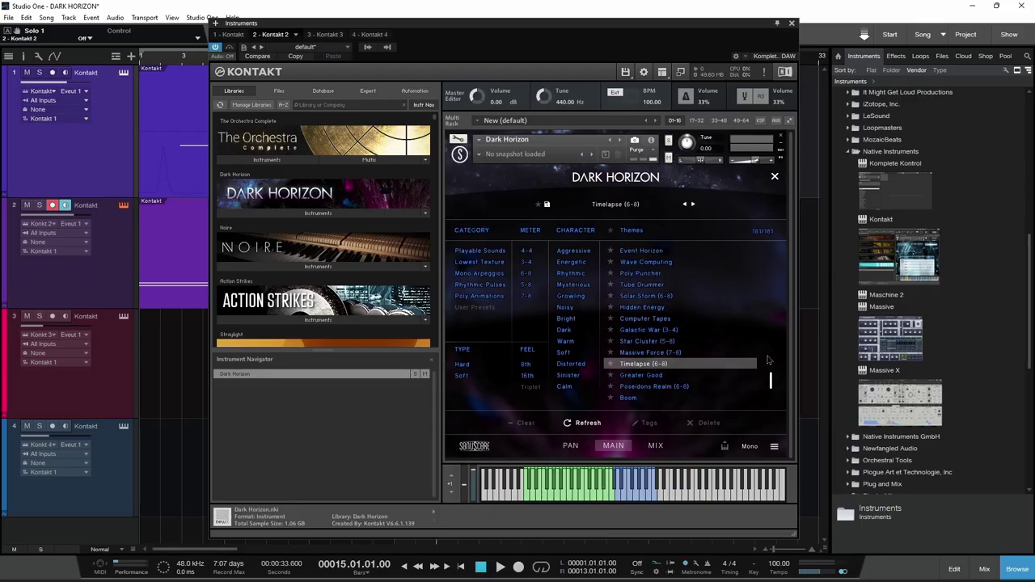
pyautogui.moveTo(770, 382); pyautogui.dragTo(764, 254)
pyautogui.click(725, 250)
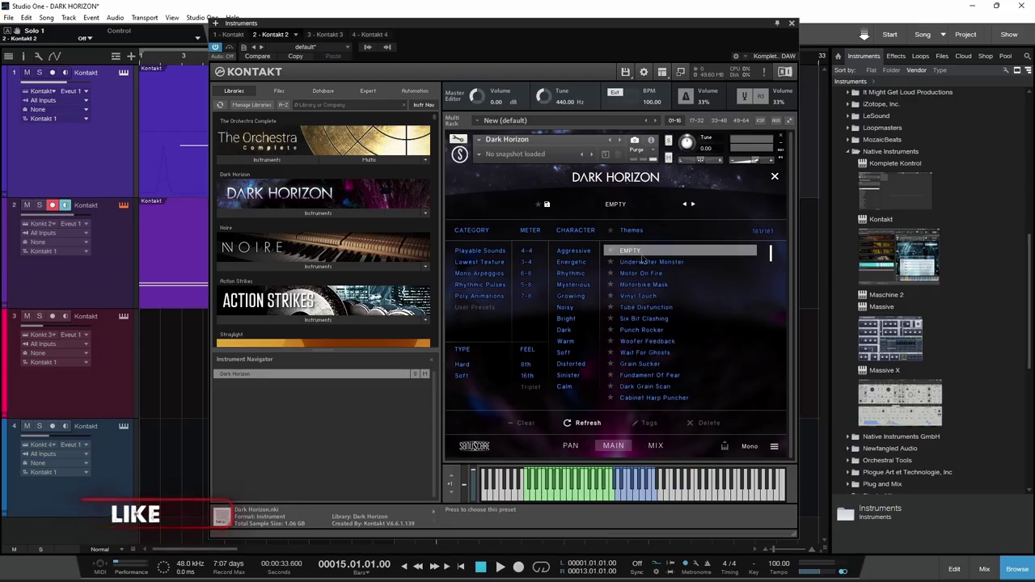
# Step: Load the Electric Strings sound from the Orchestra category into slot 1, trying Dark Horns and Electric Brass along the way
pyautogui.click(774, 176)
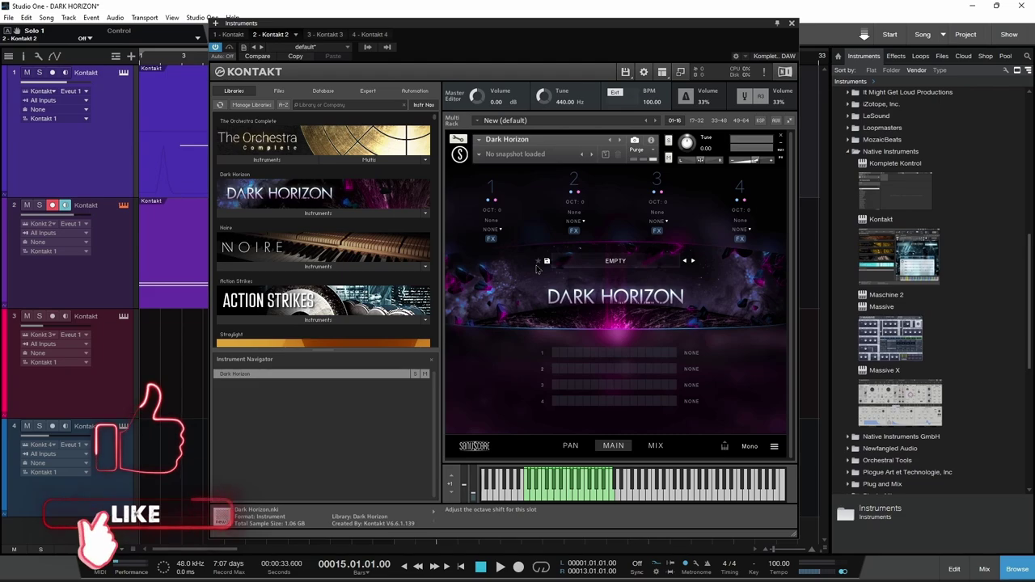
pyautogui.click(608, 352)
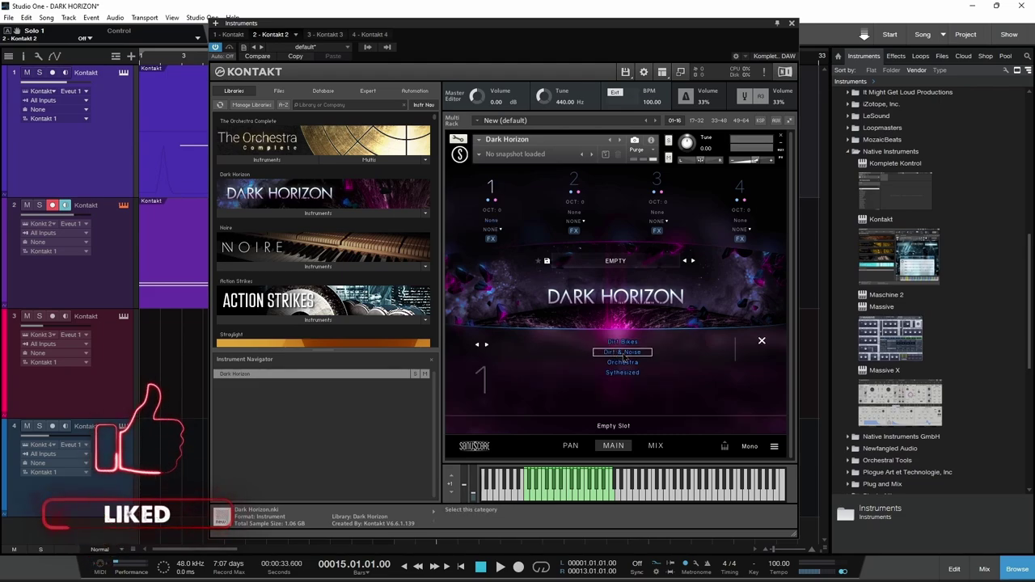
pyautogui.click(623, 363)
pyautogui.click(691, 373)
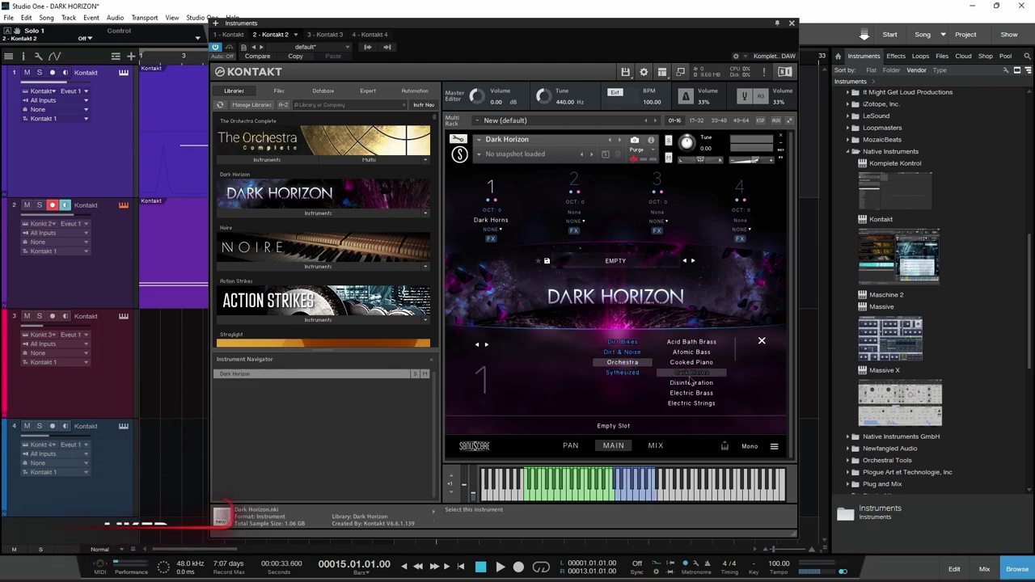
pyautogui.click(696, 394)
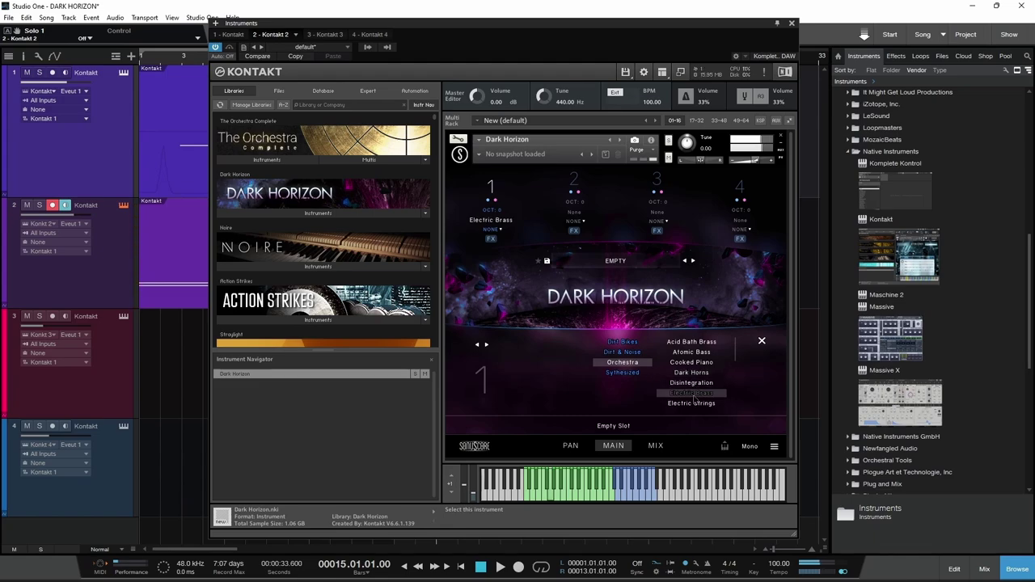
pyautogui.click(695, 403)
pyautogui.click(761, 341)
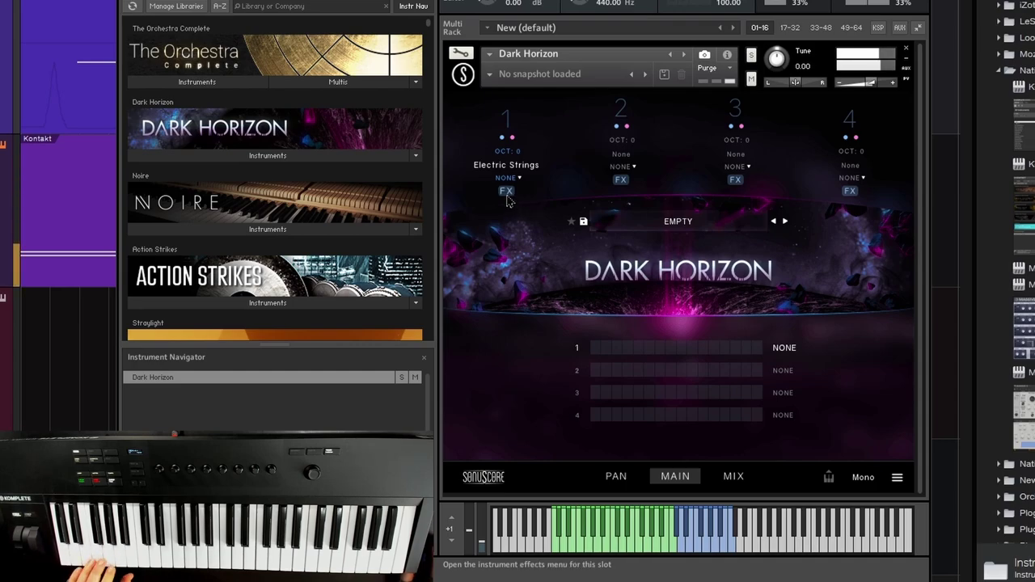
# Step: Open slot 1's instrument effects, try the sample start randomization at 45 %, and return it to zero
pyautogui.click(506, 191)
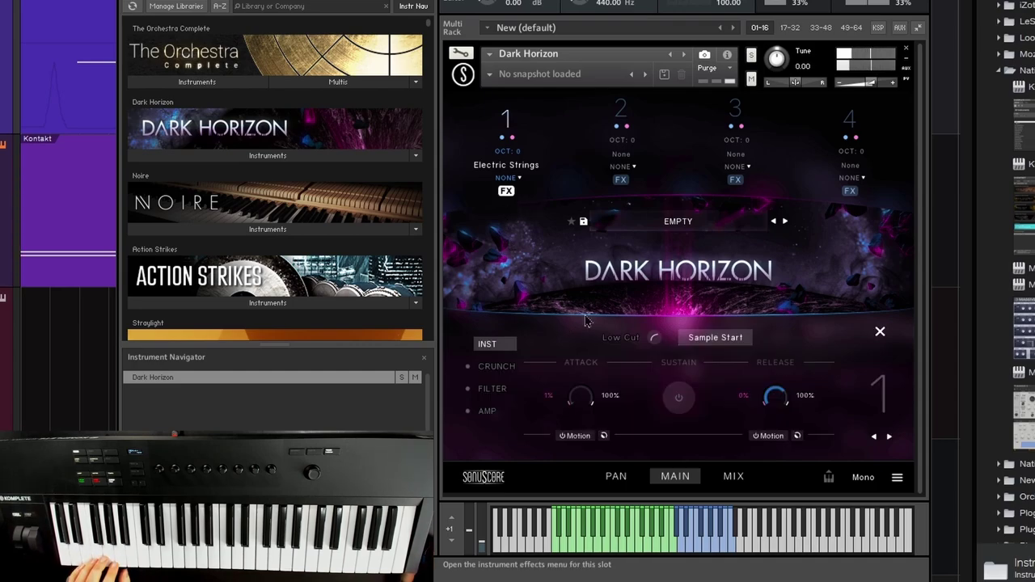
pyautogui.click(621, 180)
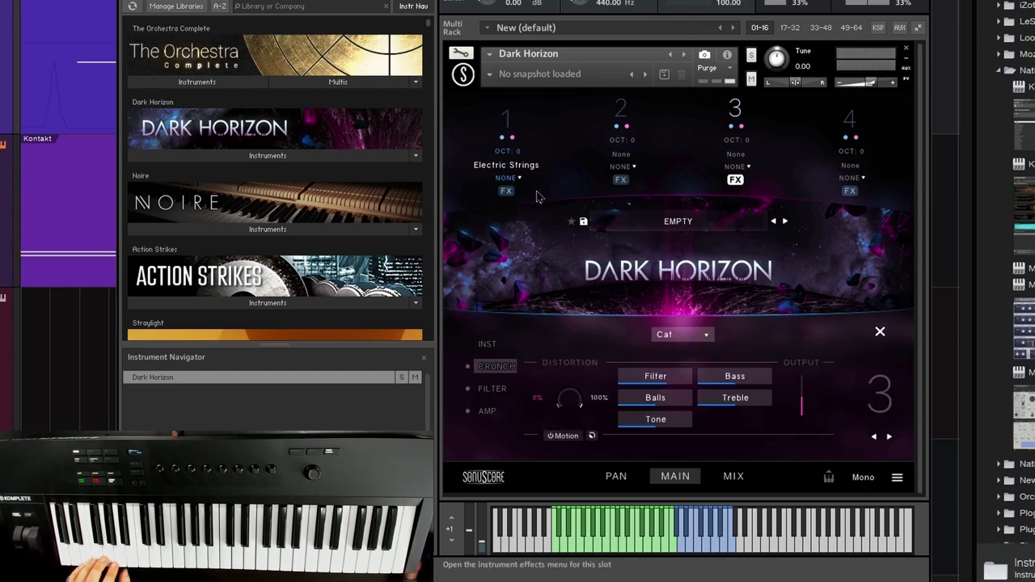
pyautogui.click(506, 192)
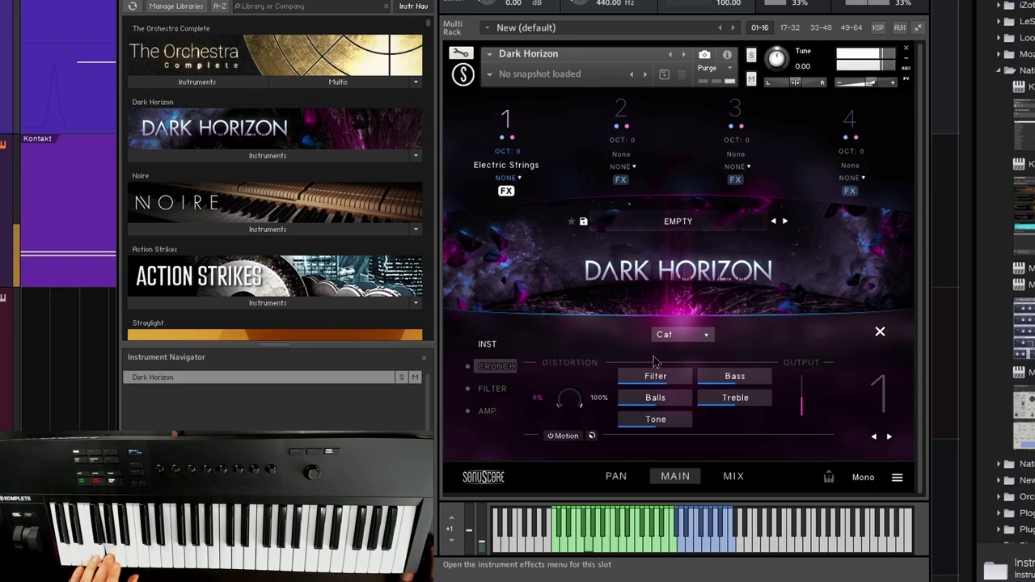
pyautogui.click(487, 344)
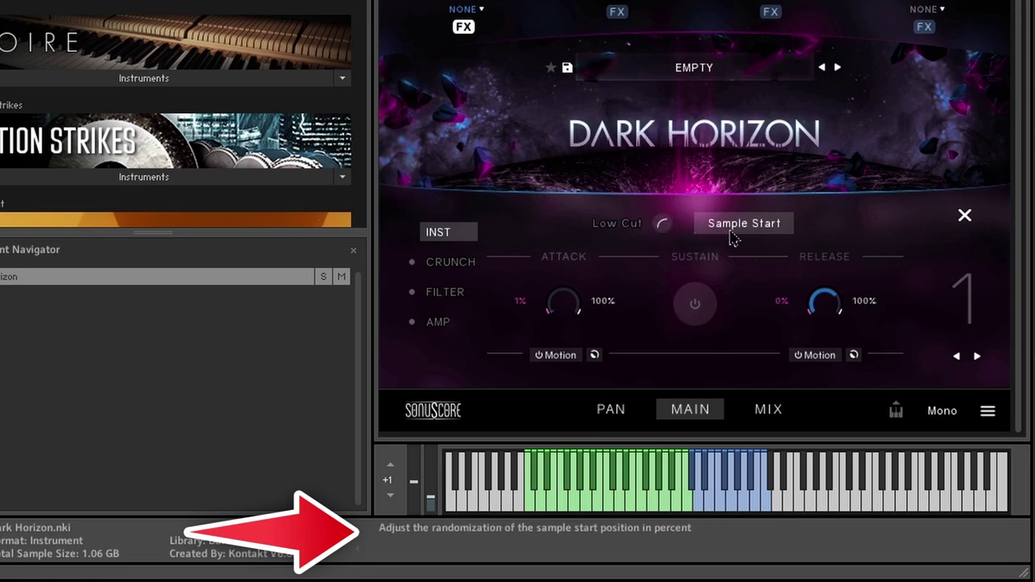
pyautogui.moveTo(744, 235)
pyautogui.mouseDown()
pyautogui.moveTo(744, 245)
pyautogui.moveTo(755, 220)
pyautogui.moveTo(761, 237)
pyautogui.mouseUp()
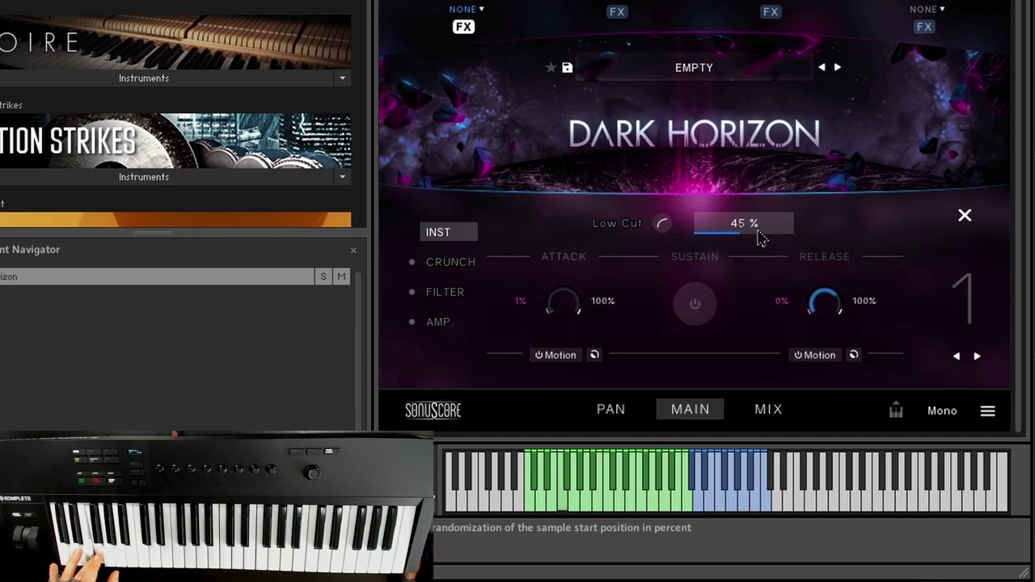
pyautogui.moveTo(759, 253)
pyautogui.mouseDown()
pyautogui.moveTo(758, 211)
pyautogui.moveTo(760, 244)
pyautogui.mouseUp()
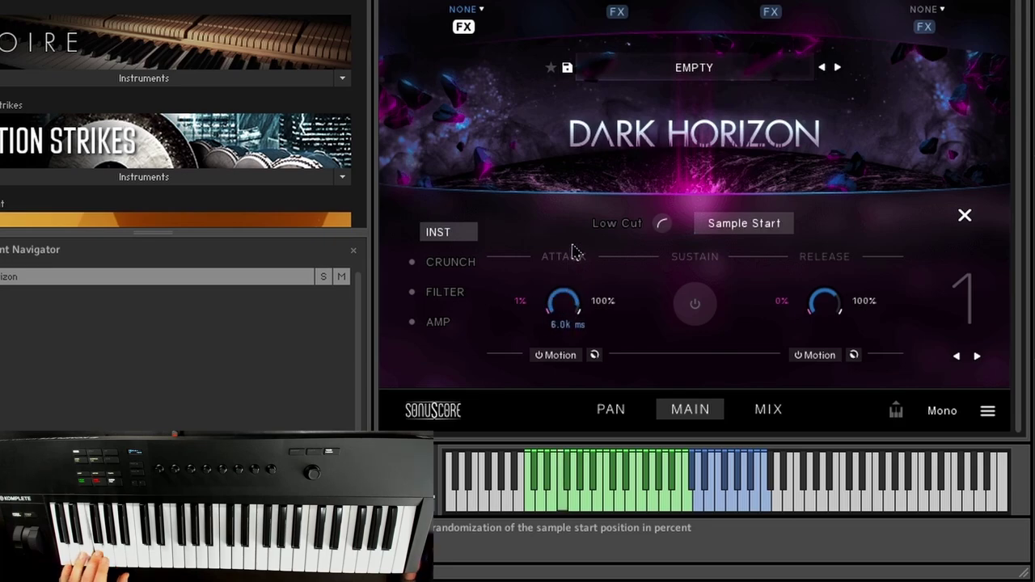
# Step: Try short and long attack and release times on slot 1, with the release up to 25.0k ms, and toggle its sustain
pyautogui.moveTo(582, 295)
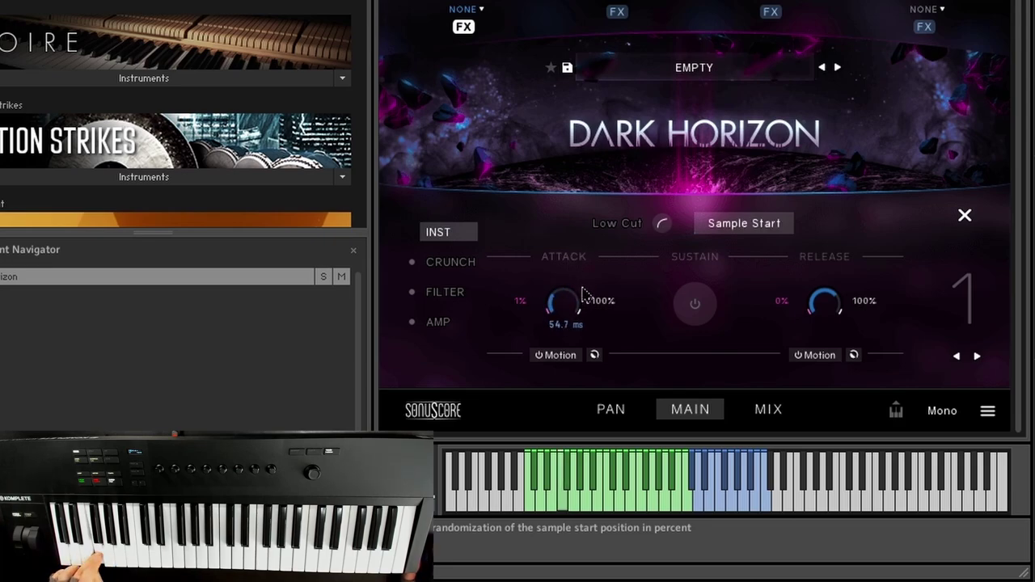
pyautogui.moveTo(589, 253); pyautogui.dragTo(607, 364)
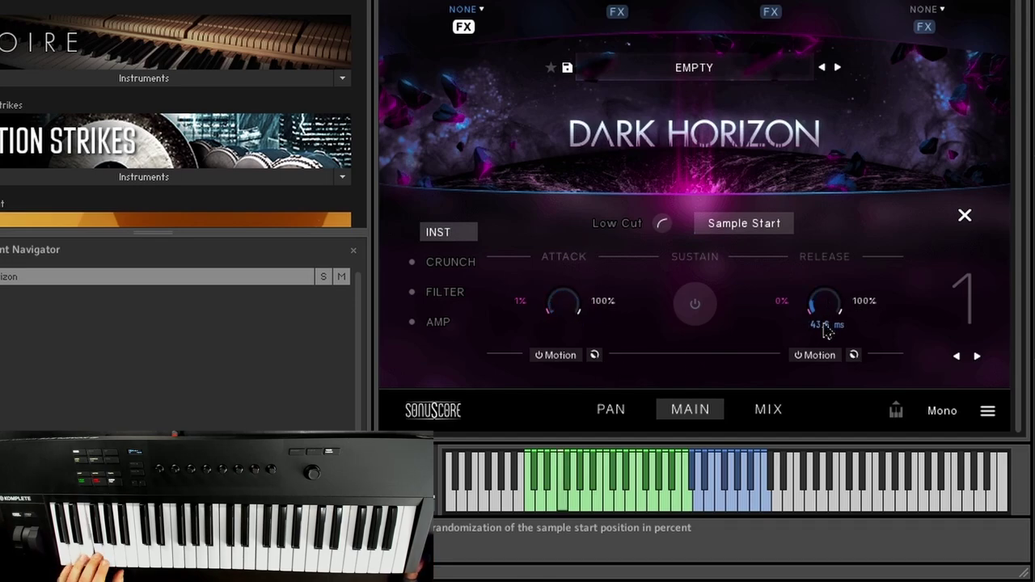
pyautogui.moveTo(827, 324); pyautogui.dragTo(827, 300)
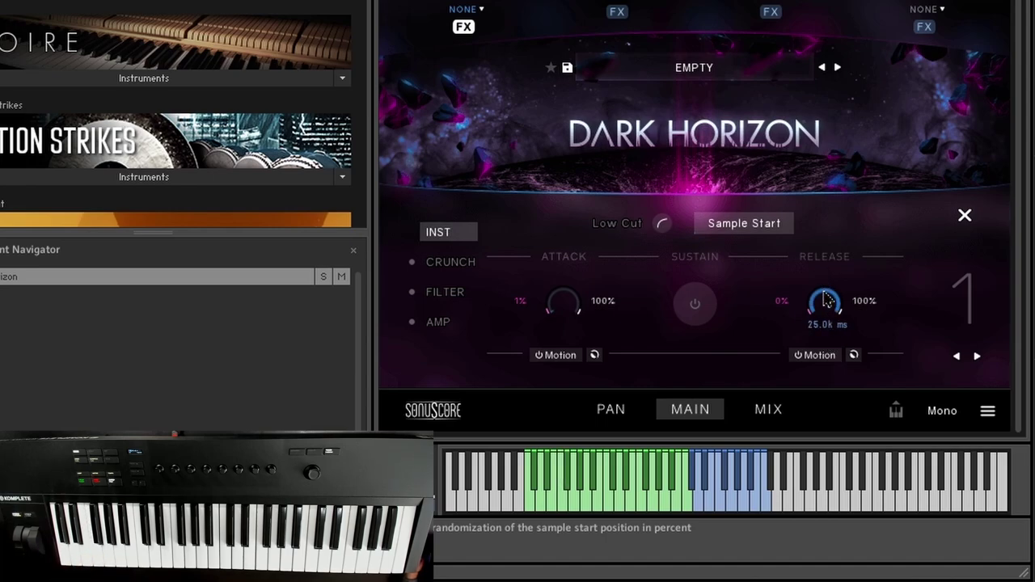
pyautogui.moveTo(829, 337); pyautogui.dragTo(820, 348)
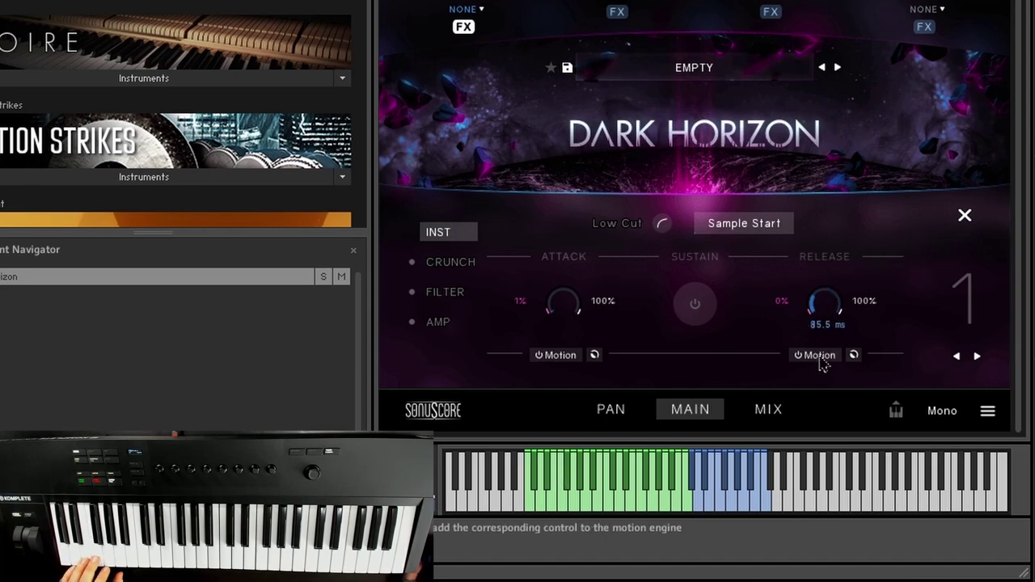
pyautogui.click(694, 306)
pyautogui.click(696, 305)
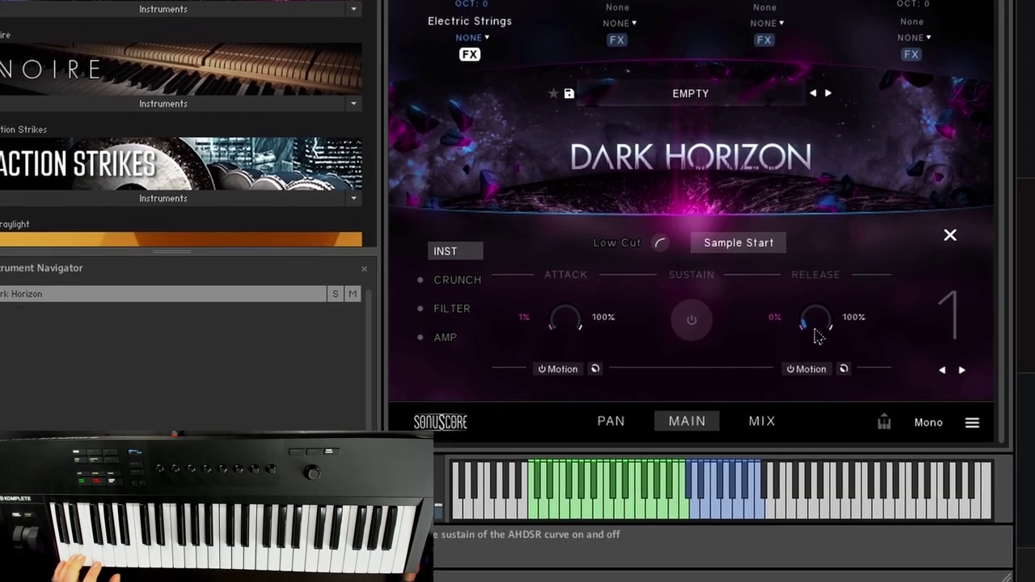
pyautogui.moveTo(825, 306); pyautogui.dragTo(779, 284)
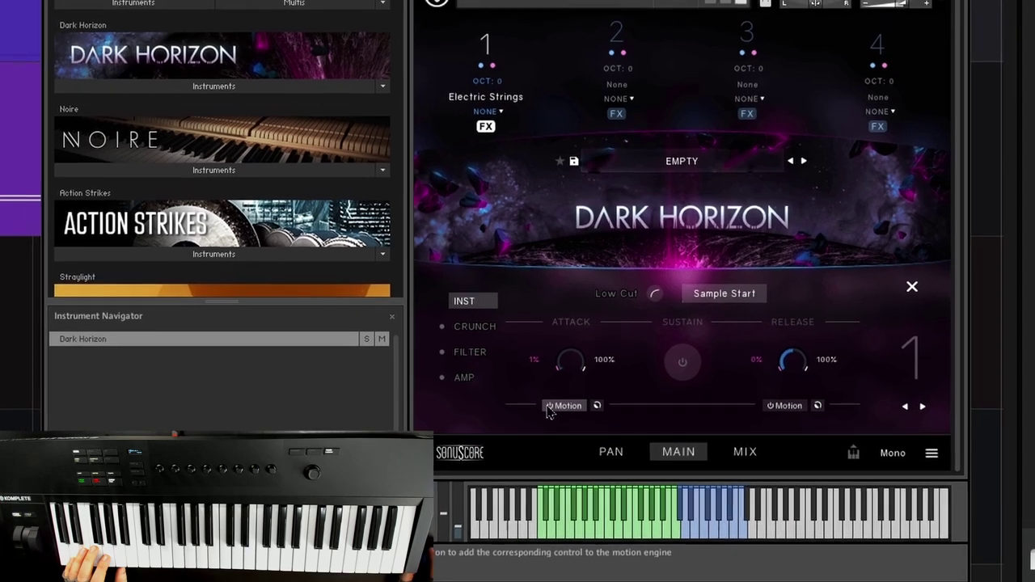
# Step: Look over the Mix and Pan pages of Dark Horizon and return to the Main page
pyautogui.click(745, 452)
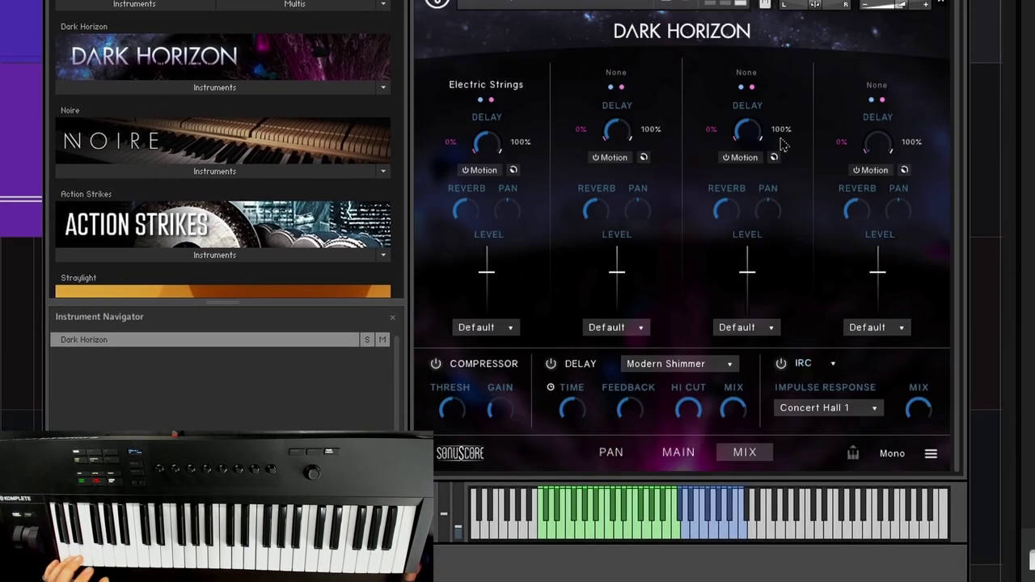
pyautogui.click(617, 458)
pyautogui.click(689, 457)
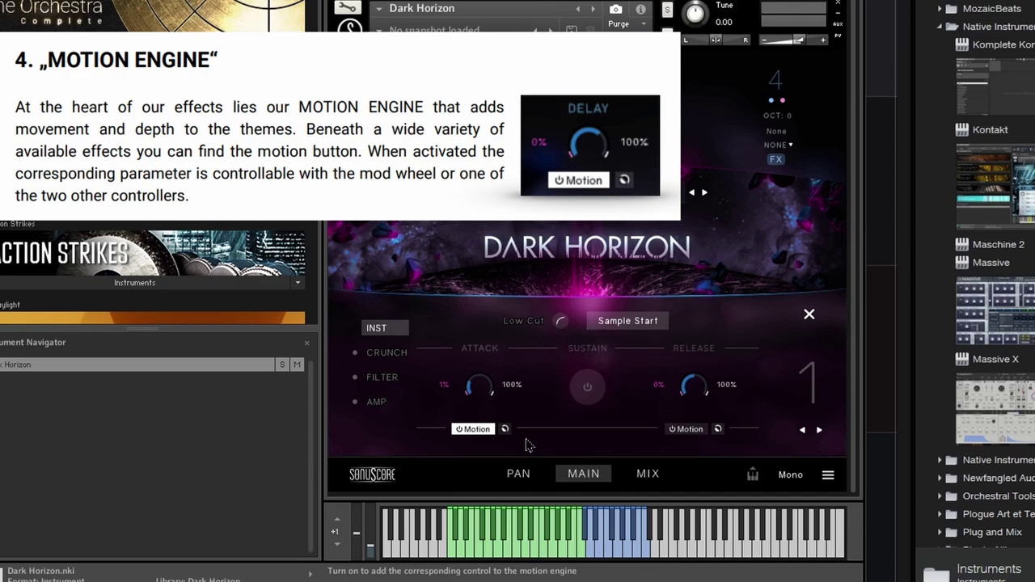
# Step: Review the MIDI CC choices for the motion engine and the control assignment in the instrument's settings
pyautogui.click(828, 476)
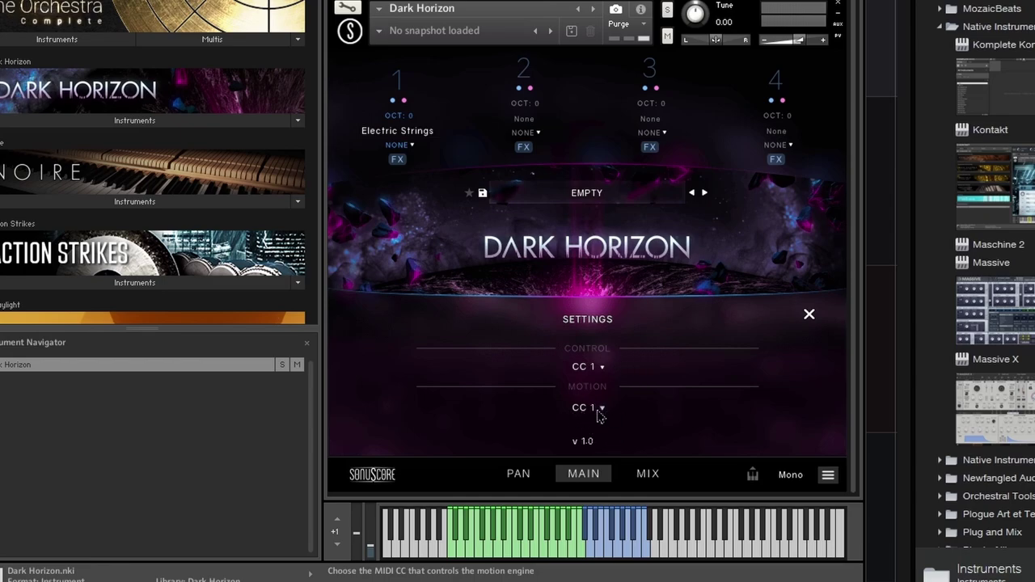
pyautogui.click(603, 410)
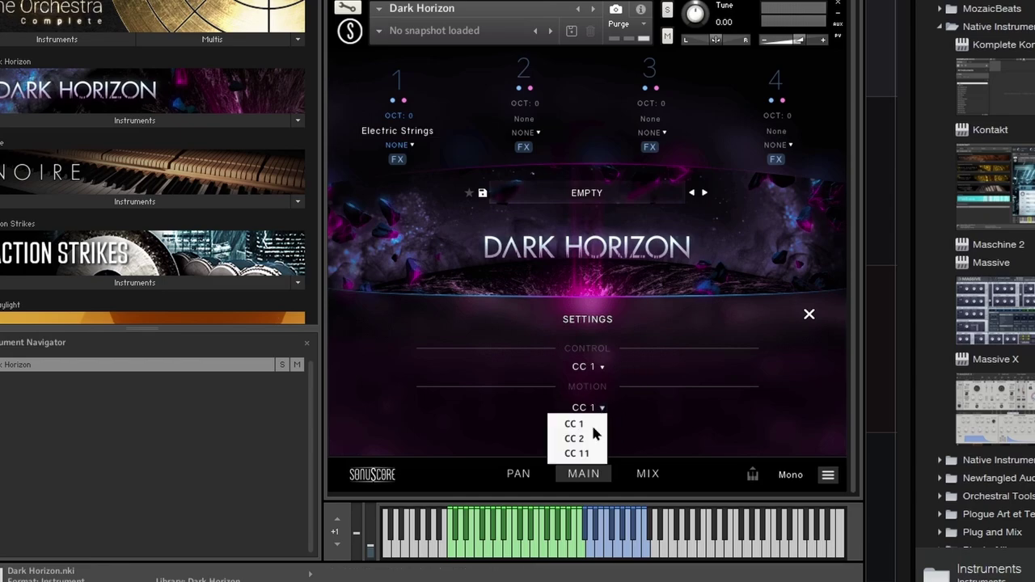
pyautogui.click(654, 438)
pyautogui.click(602, 367)
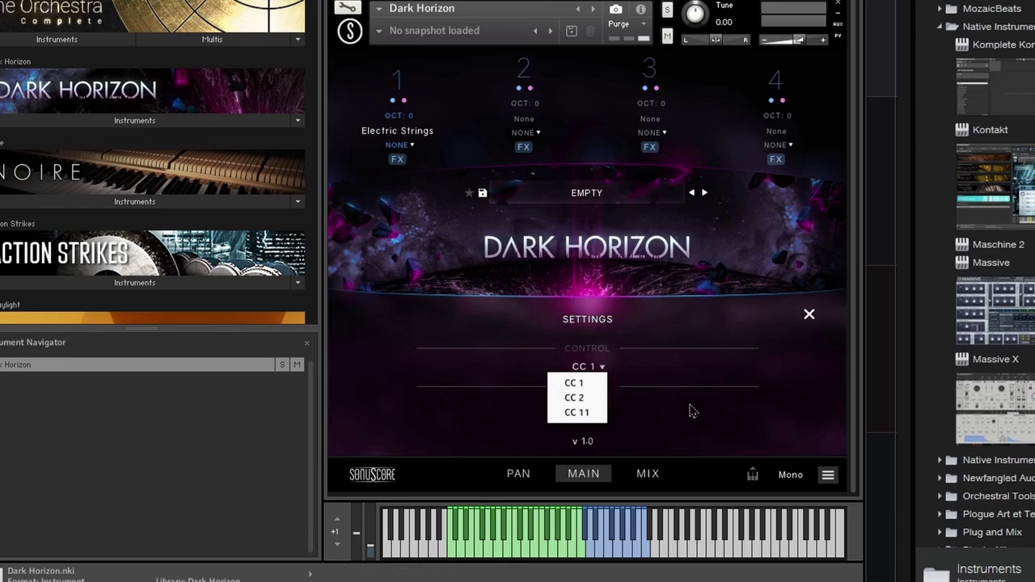
pyautogui.click(731, 387)
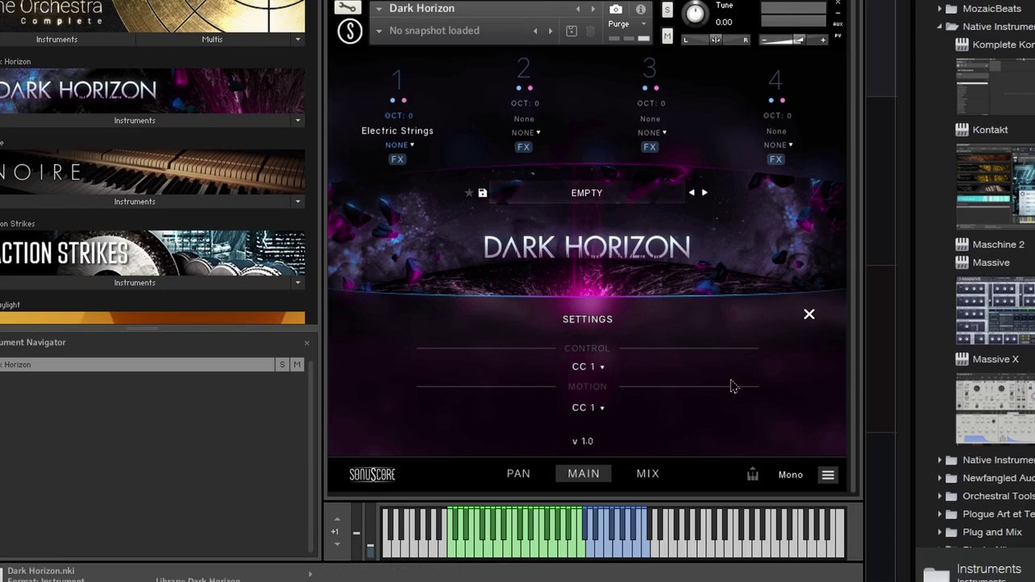
pyautogui.click(810, 315)
# Step: Add slot 1's attack to the motion engine, try the same for its release, and raise the release to its maximum
pyautogui.click(397, 159)
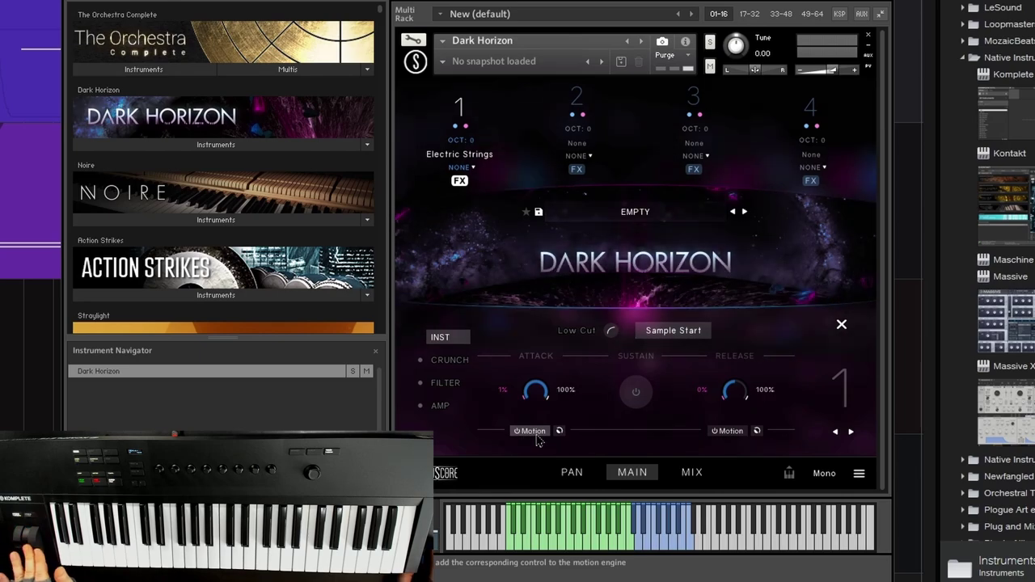
pyautogui.click(534, 434)
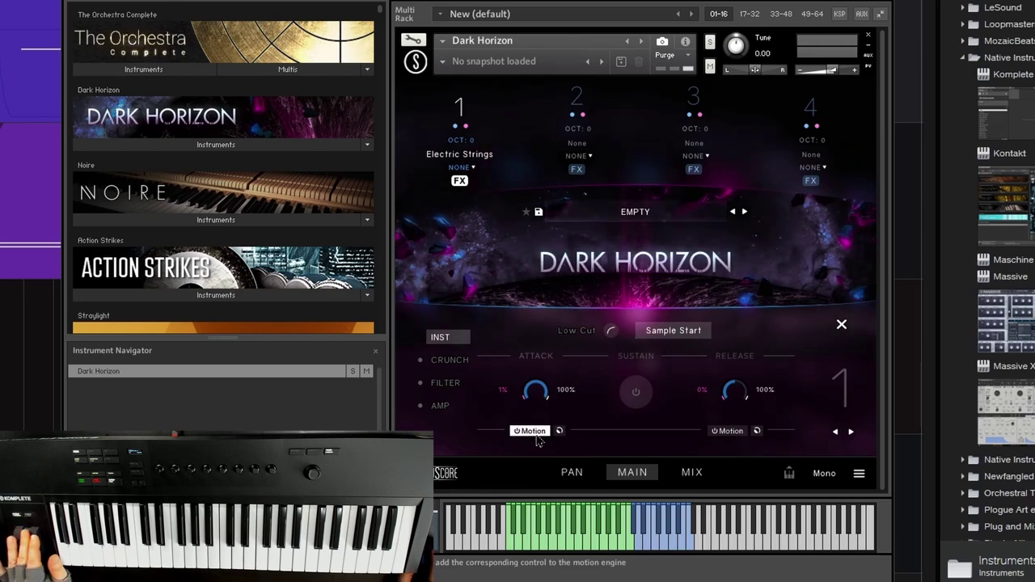
pyautogui.click(719, 432)
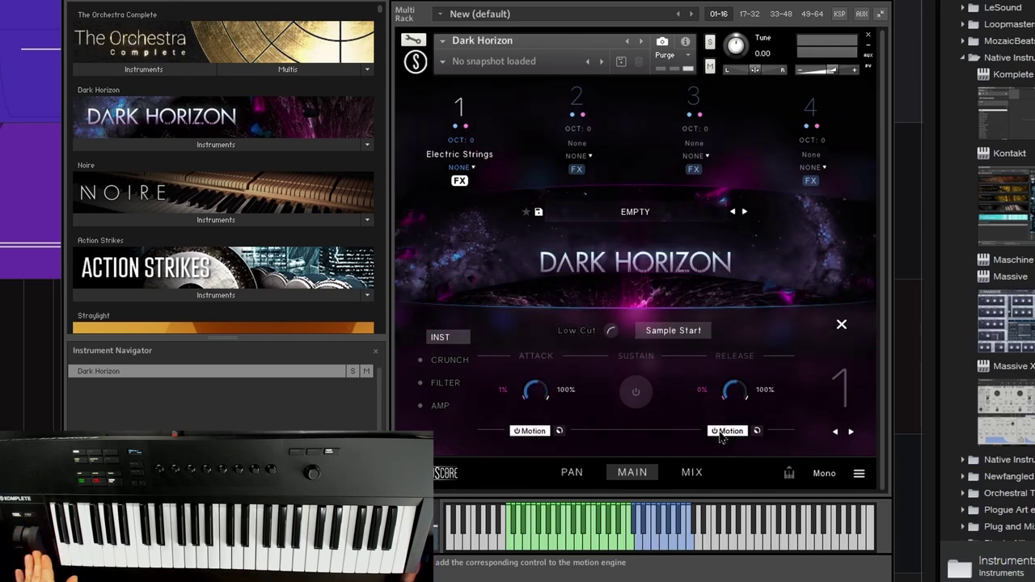
pyautogui.click(723, 432)
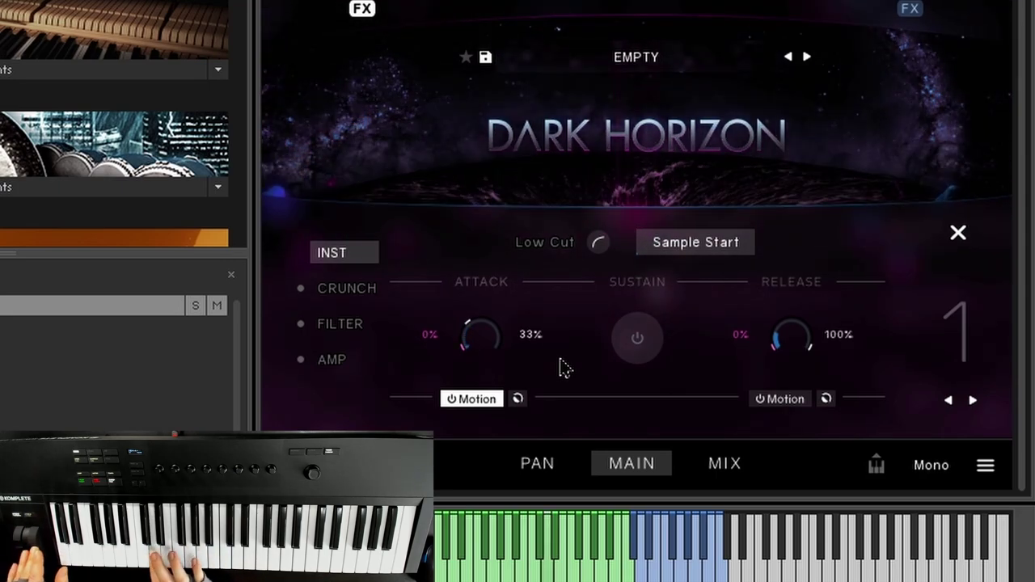
pyautogui.moveTo(790, 333); pyautogui.dragTo(631, 391)
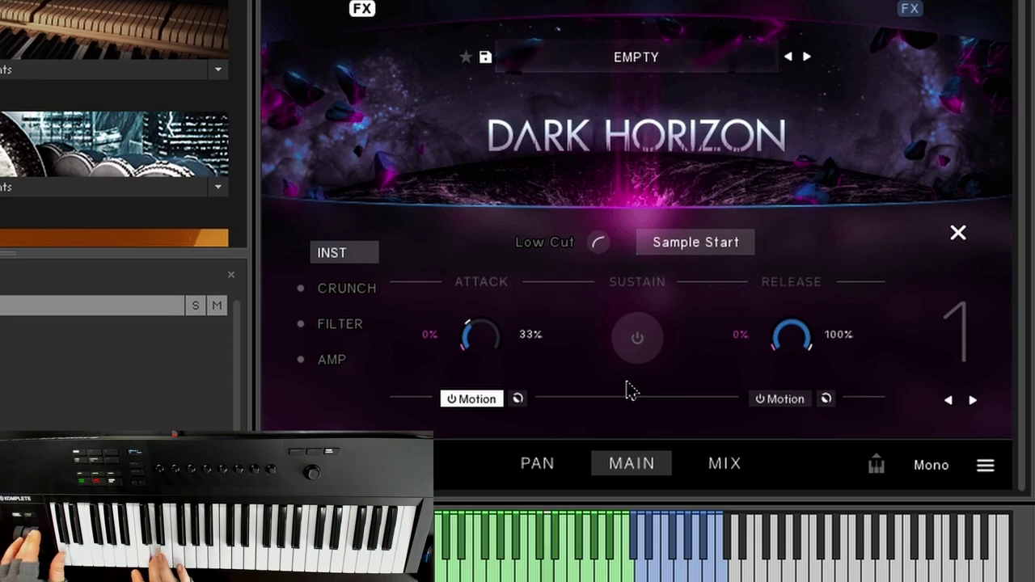
# Step: Extend the upper limit of the attack's motion range to 100 % and try reversing its motion direction
pyautogui.moveTo(521, 347); pyautogui.dragTo(536, 254)
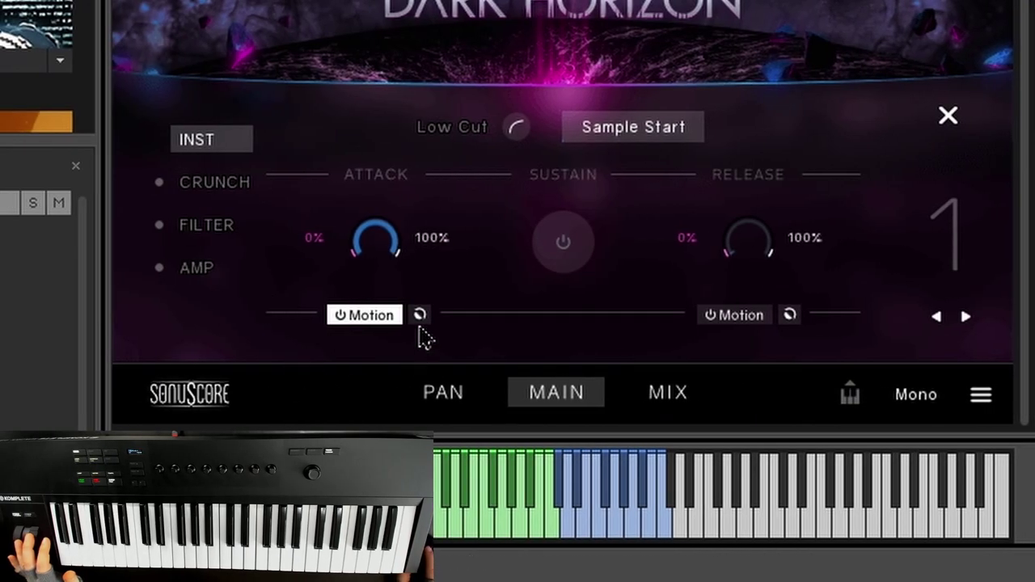
pyautogui.click(420, 314)
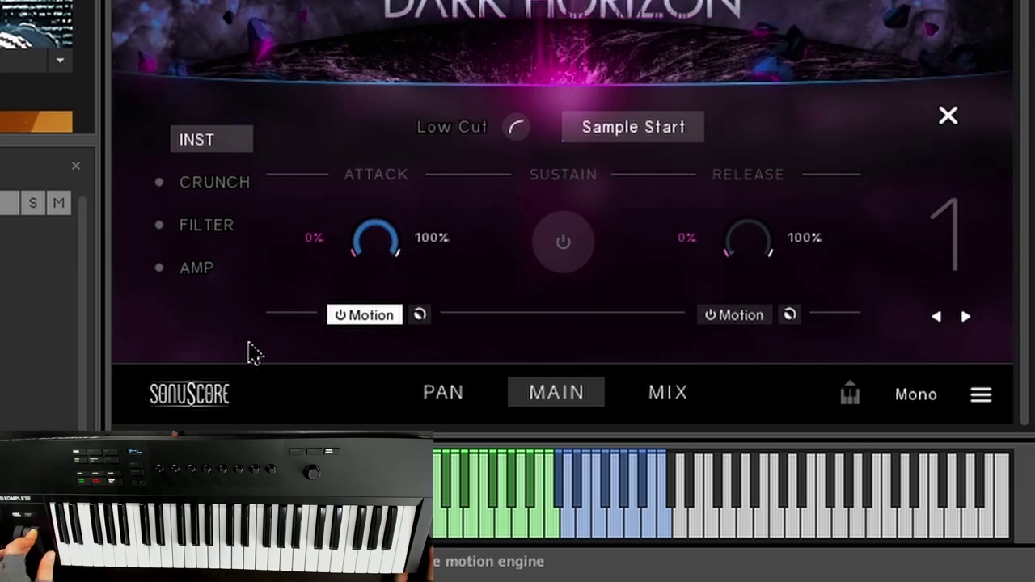
pyautogui.click(420, 315)
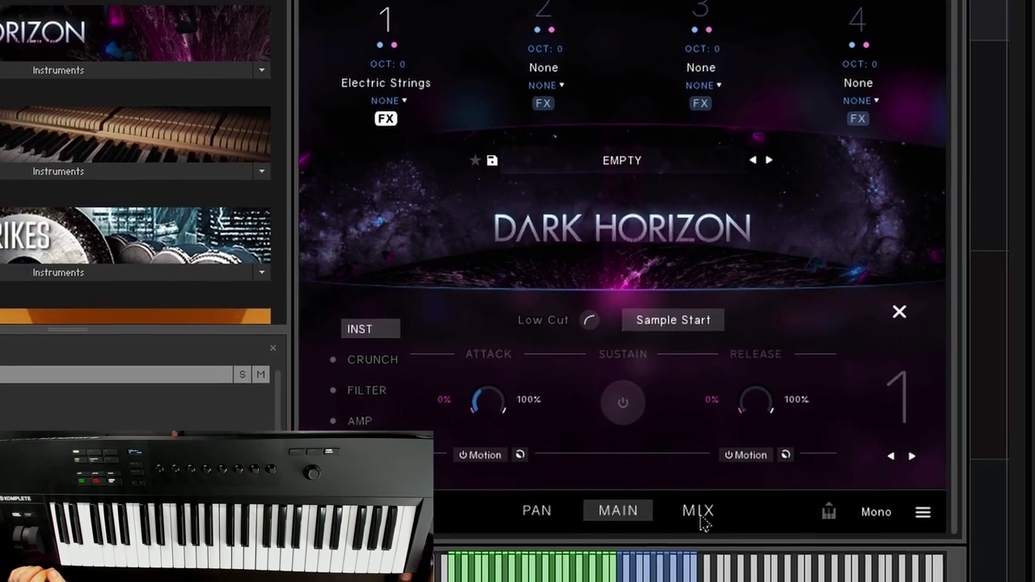
# Step: Try motion control for slot 3's delay on the Mix page, switching it on and off again
pyautogui.click(691, 487)
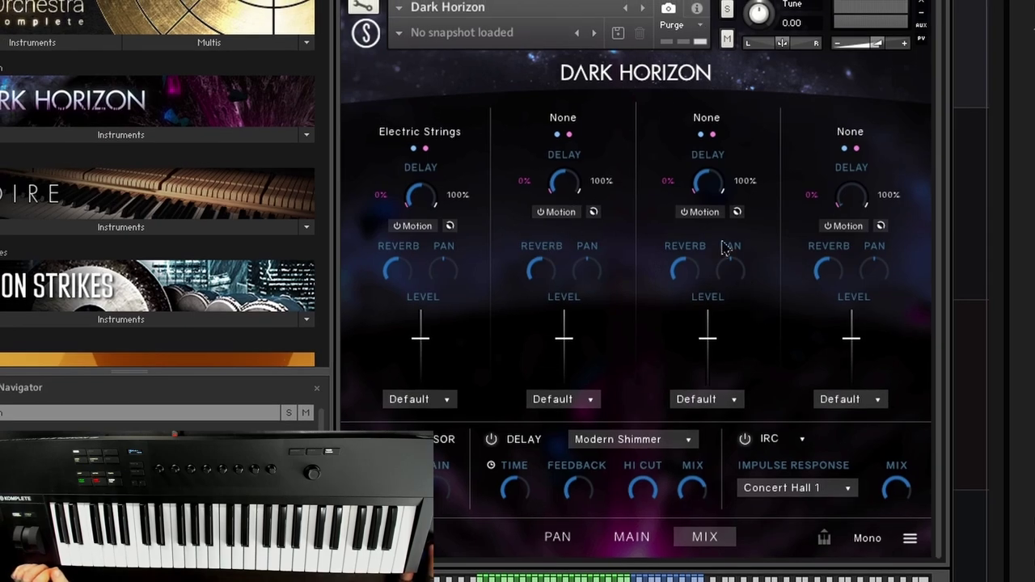
pyautogui.click(713, 215)
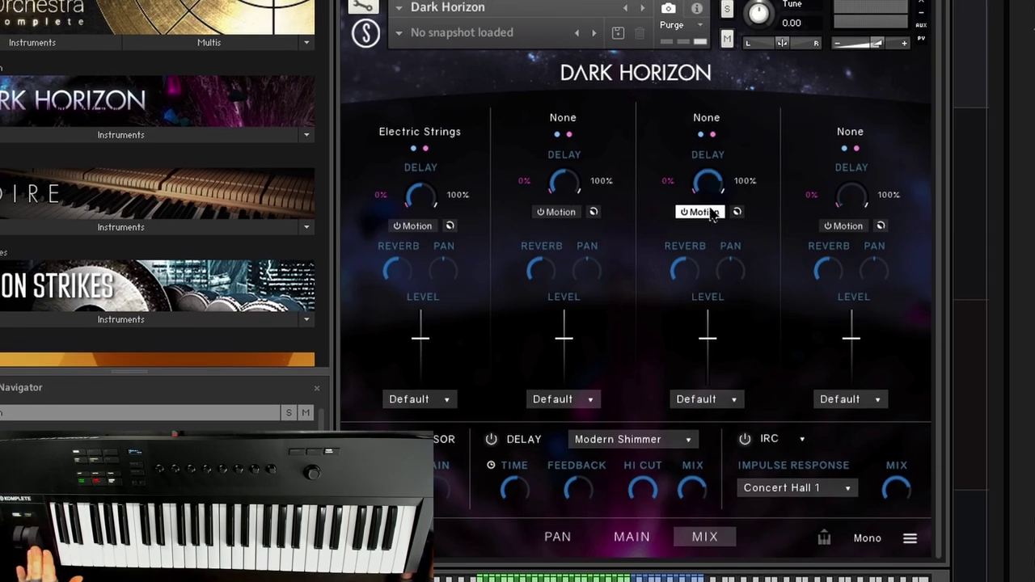
pyautogui.click(710, 213)
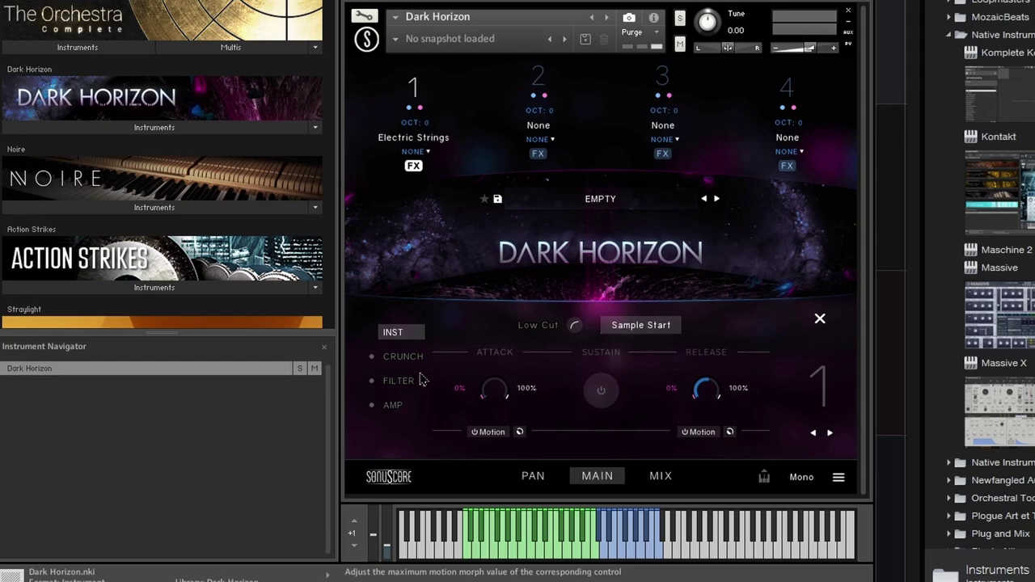
# Step: Try the Saturation and DStortion models for slot 1's crunch effect and return it to Cat
pyautogui.click(400, 357)
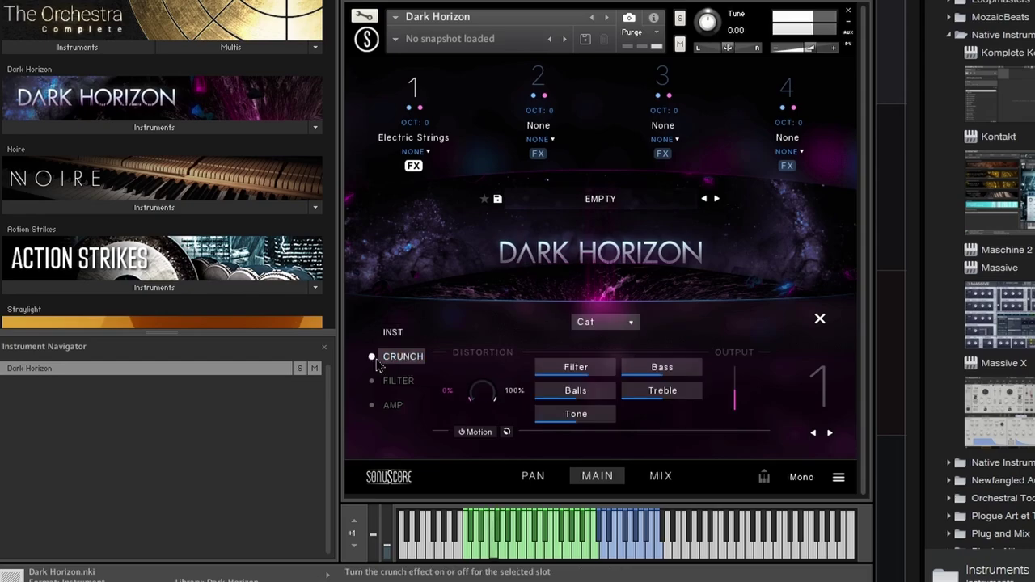
pyautogui.click(599, 322)
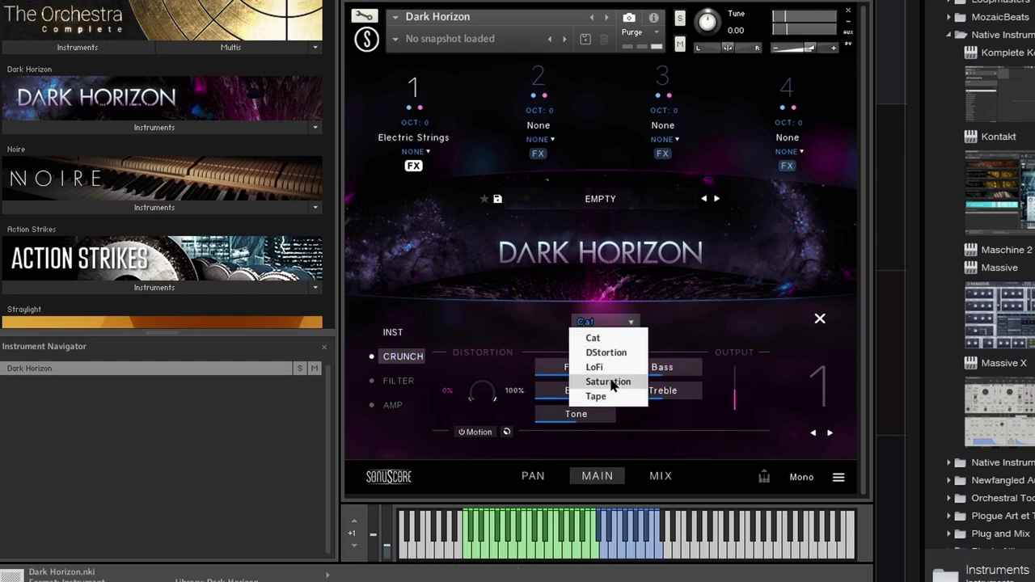
pyautogui.click(594, 384)
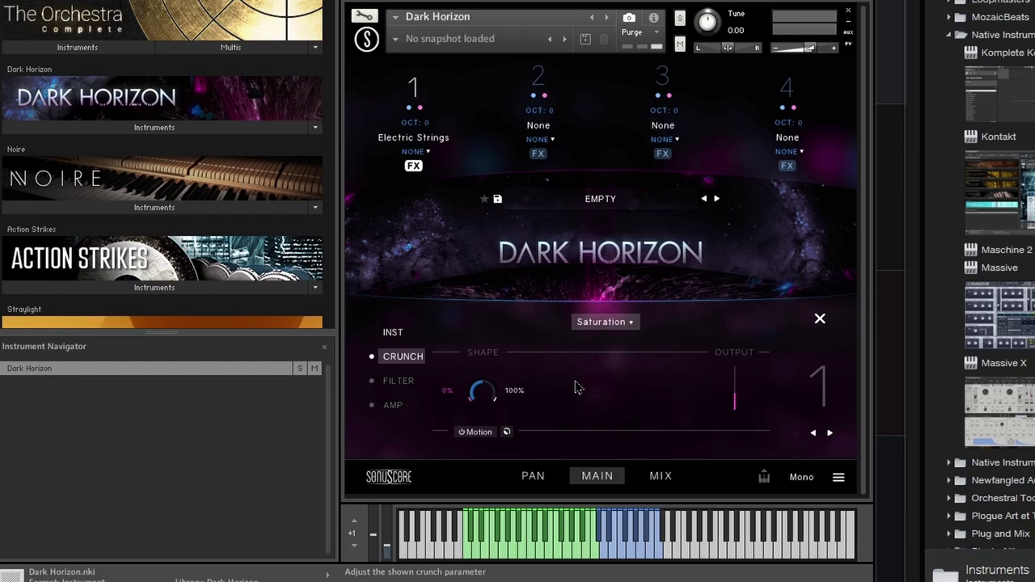
pyautogui.click(614, 323)
pyautogui.click(607, 351)
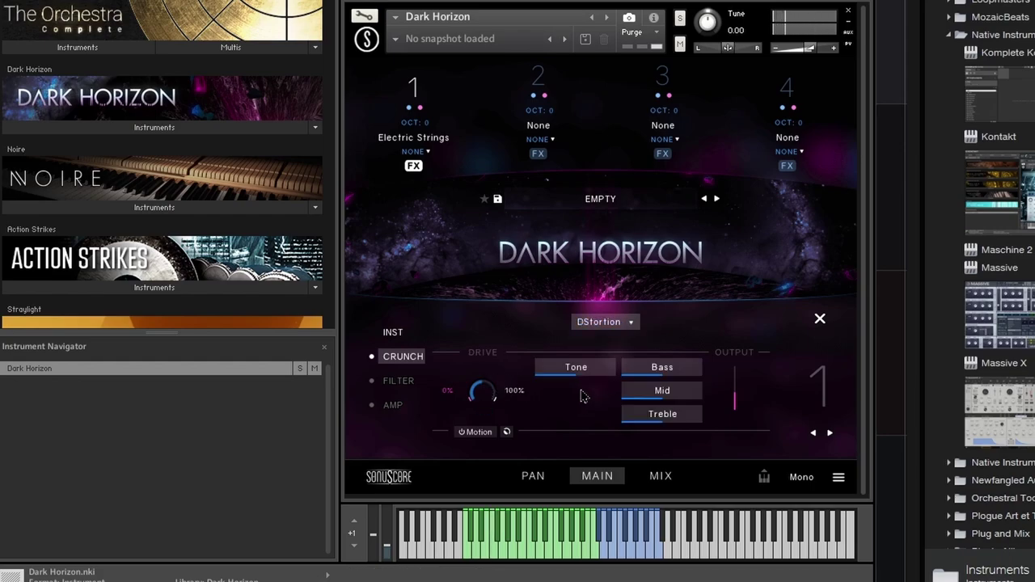
pyautogui.click(621, 322)
pyautogui.click(604, 338)
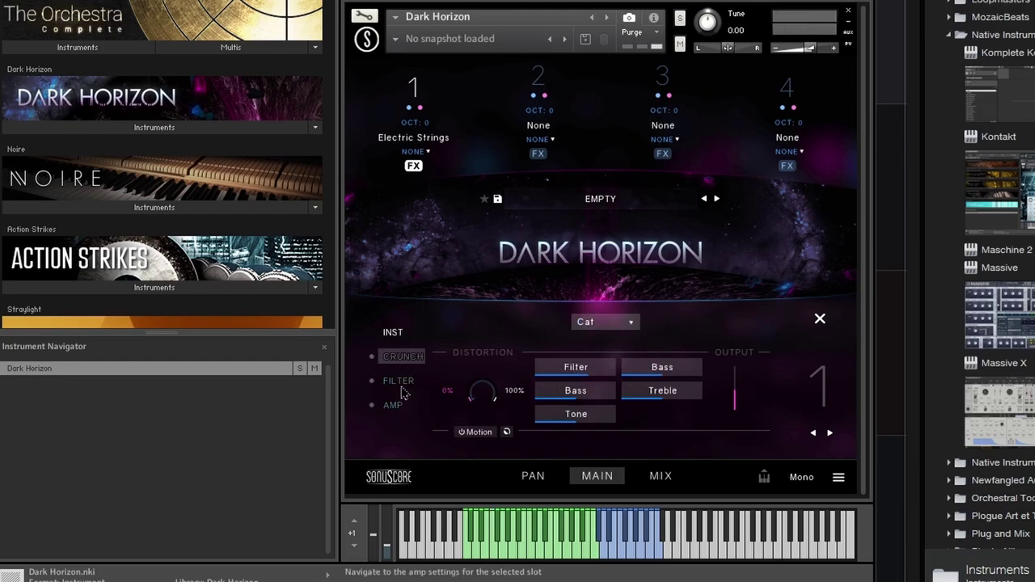
# Step: Try the SV LP 4 filter on slot 1 and switch on its amp effect with the Cabinet model
pyautogui.click(399, 383)
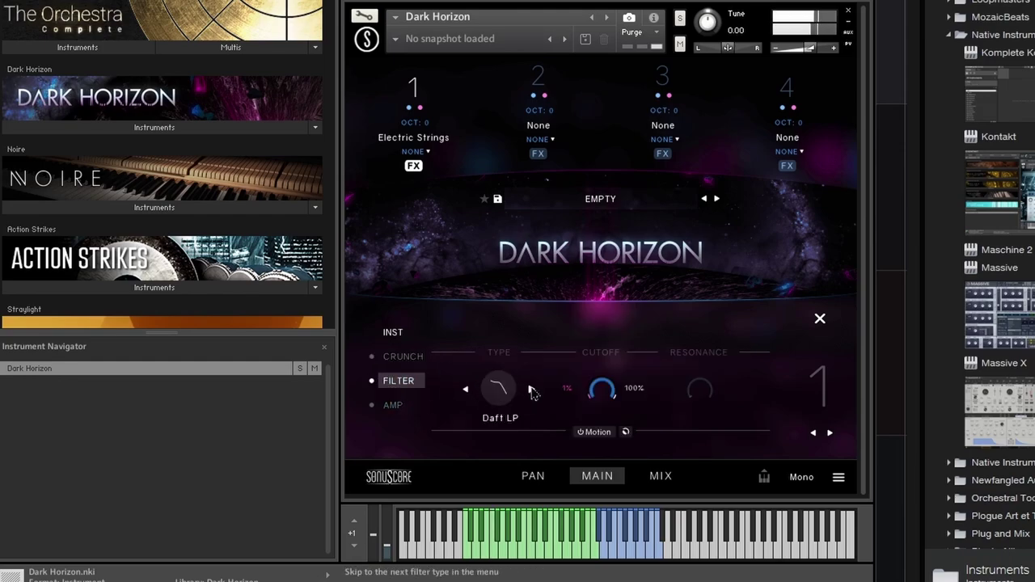
pyautogui.click(532, 391)
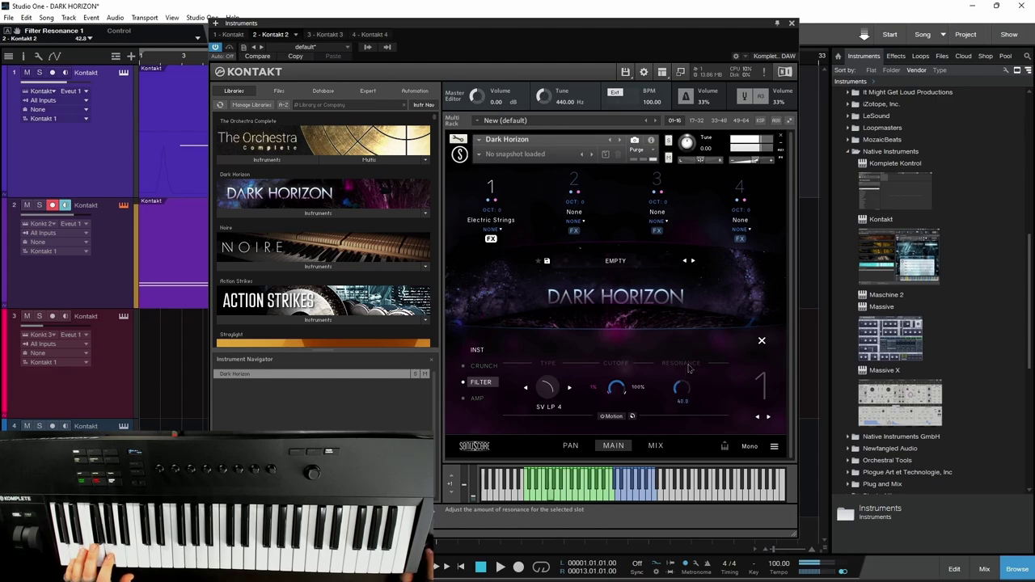
pyautogui.click(464, 400)
pyautogui.click(634, 345)
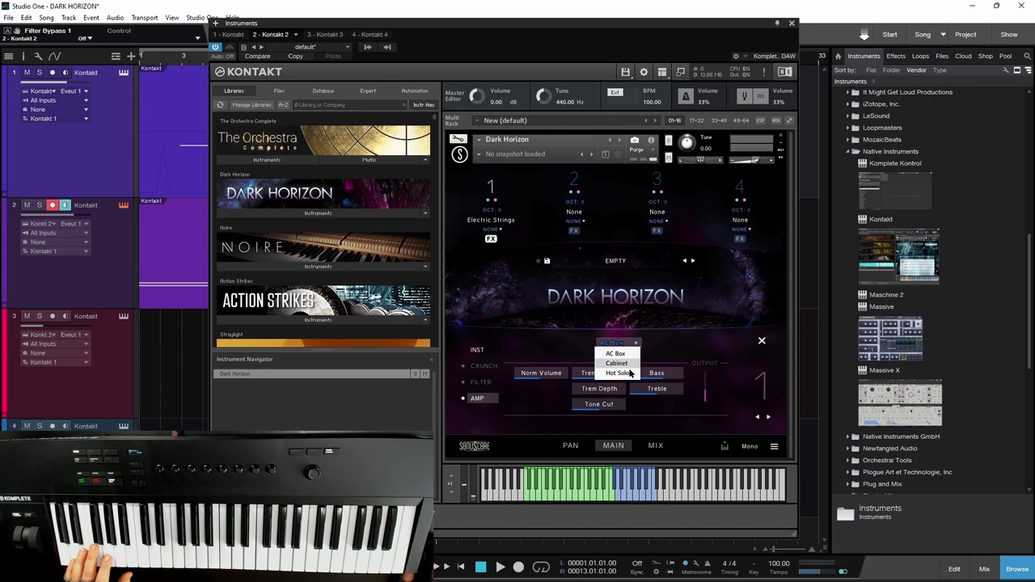
pyautogui.click(627, 363)
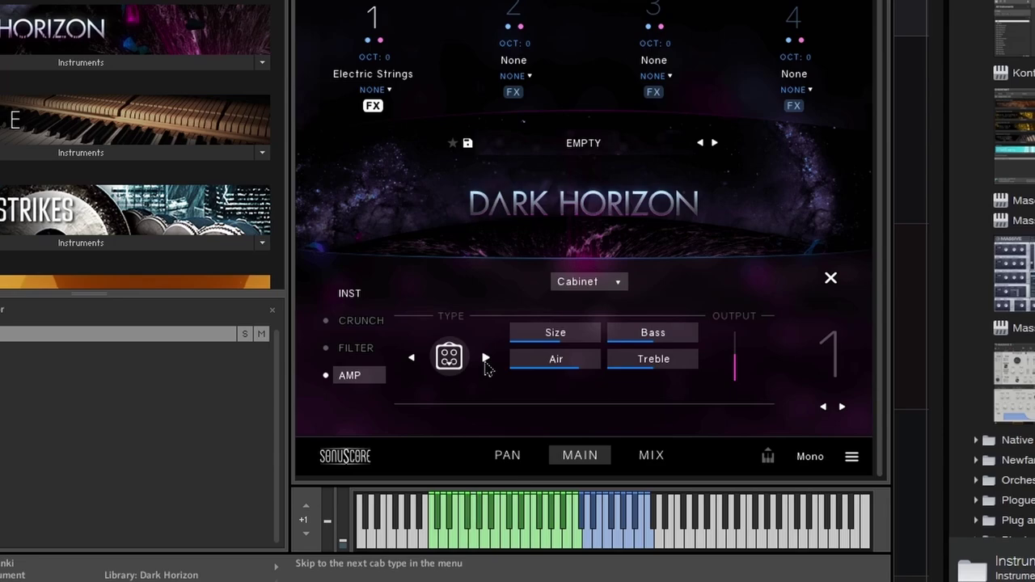
# Step: Look through the other slots' amp settings and revisit the filter and crunch pages of slot 1
pyautogui.click(842, 408)
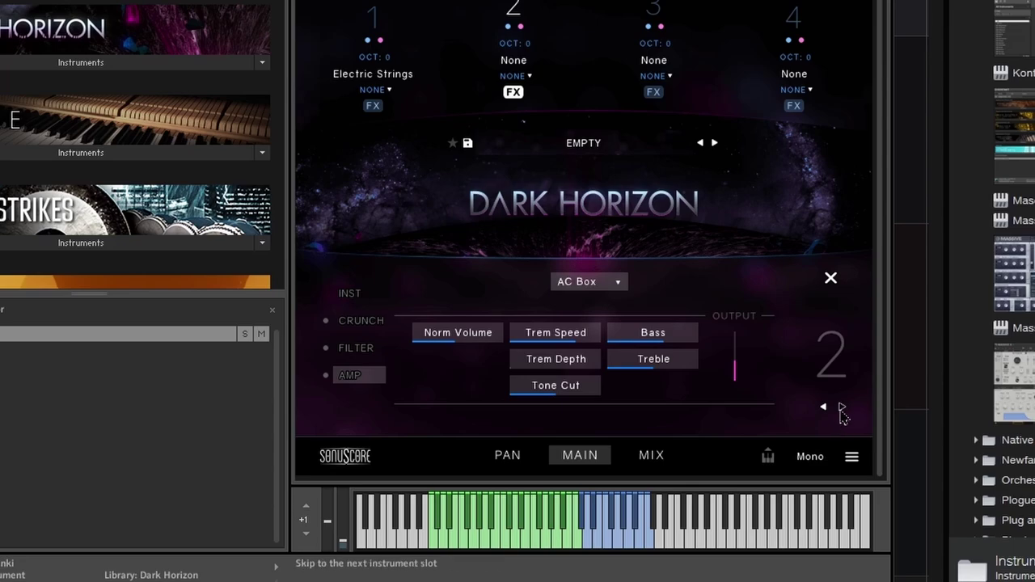
pyautogui.click(841, 408)
pyautogui.click(841, 409)
pyautogui.click(823, 409)
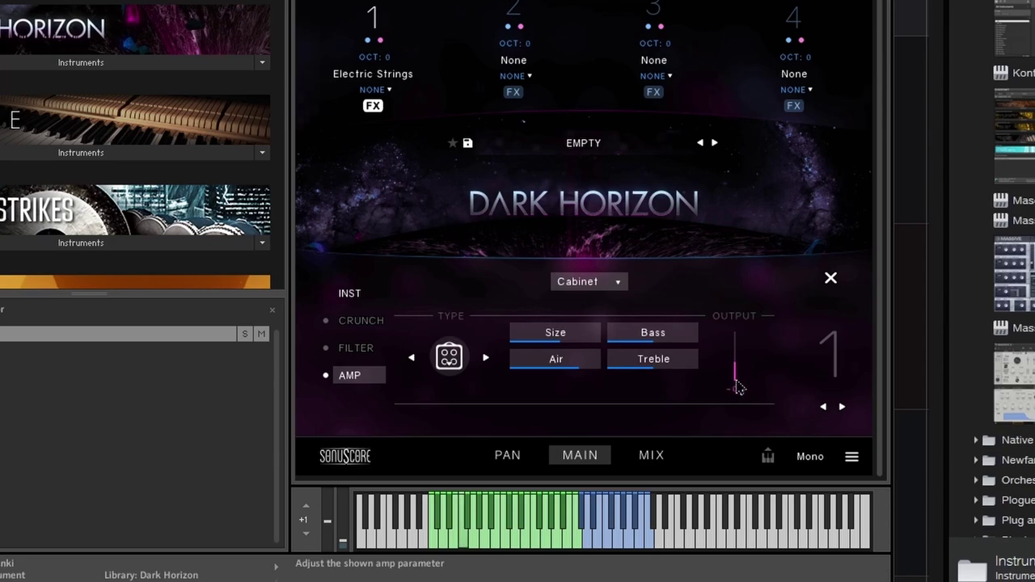
pyautogui.click(355, 348)
pyautogui.click(361, 320)
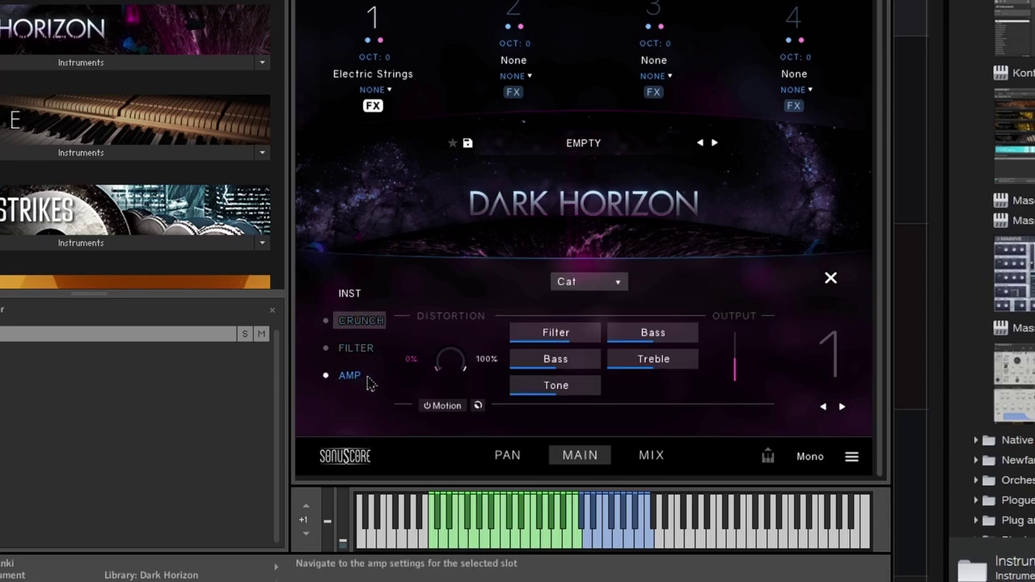
pyautogui.click(325, 321)
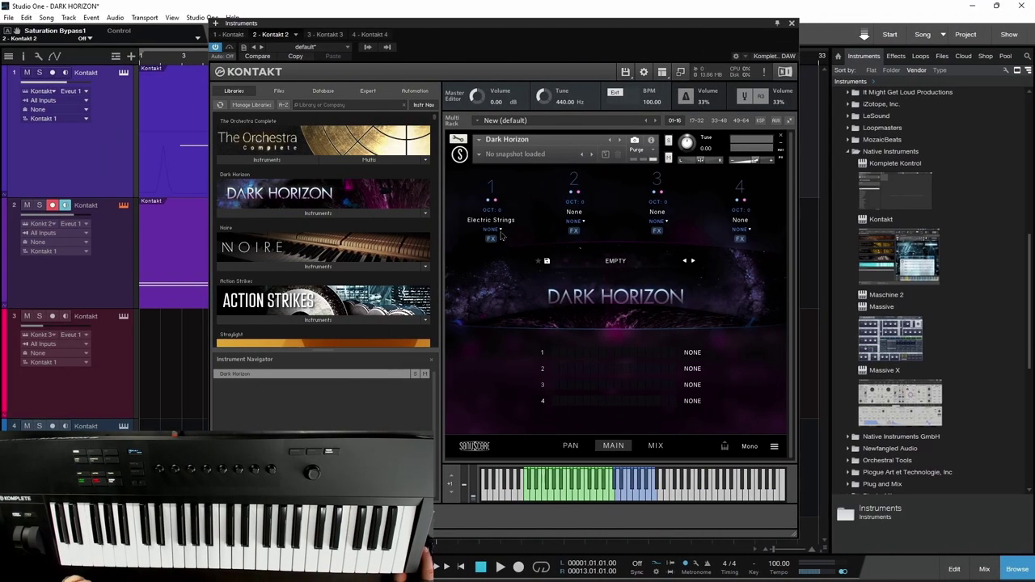
# Step: Assign the arpeggiator to slot 1 and view rhythm layer B in its step sequencer
pyautogui.click(499, 230)
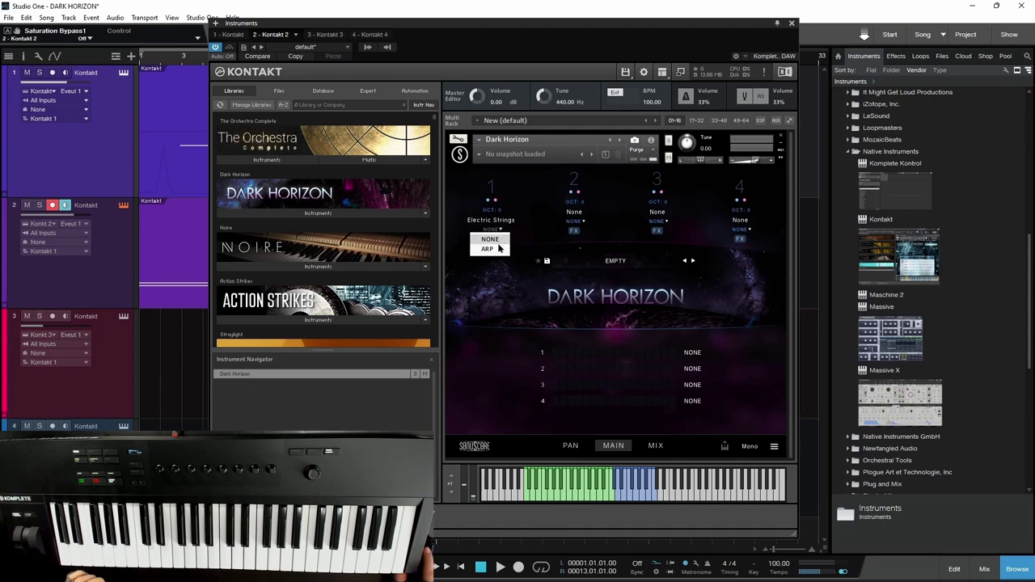
pyautogui.click(491, 244)
pyautogui.click(563, 353)
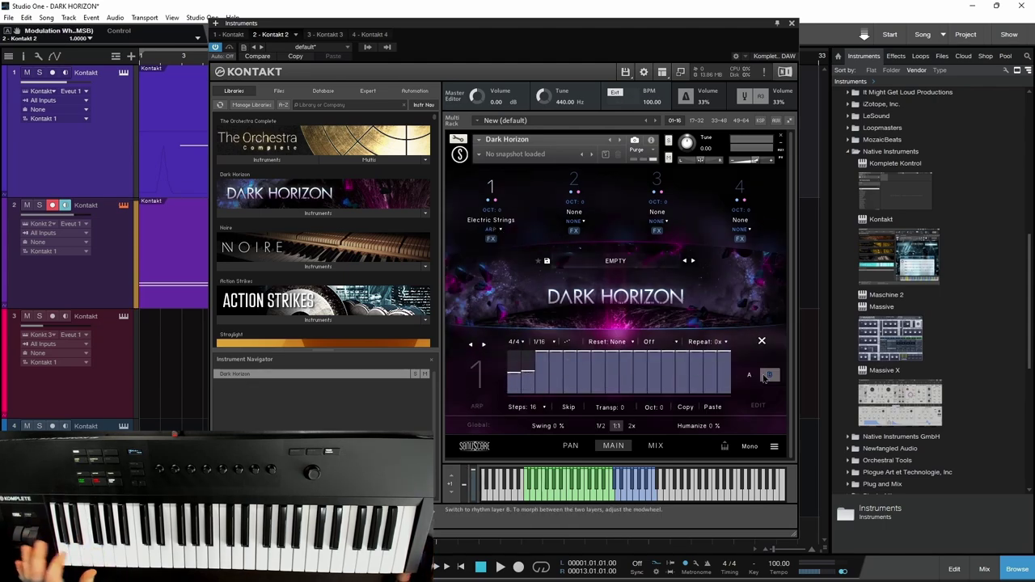
pyautogui.click(761, 340)
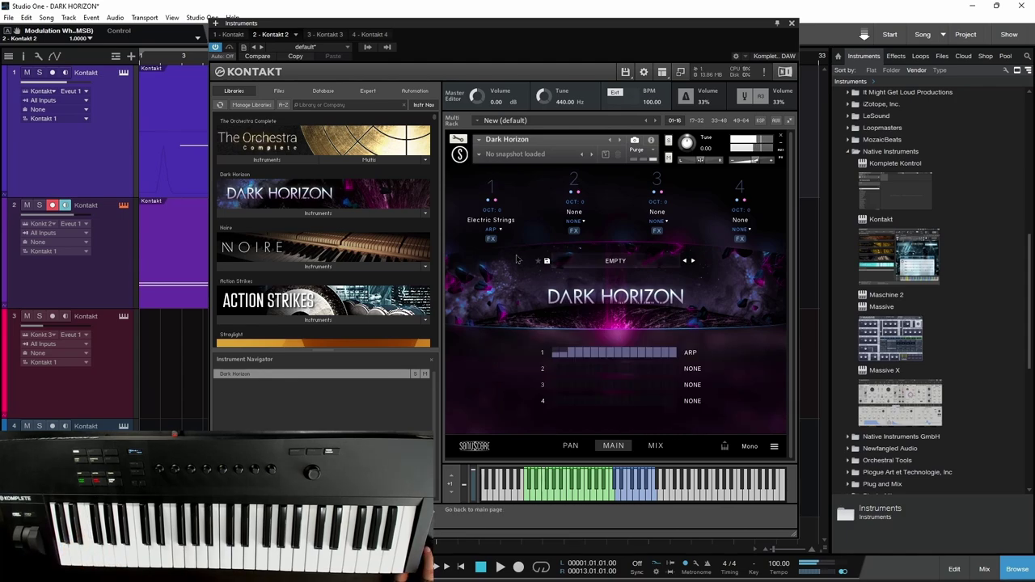
pyautogui.click(502, 233)
pyautogui.click(493, 249)
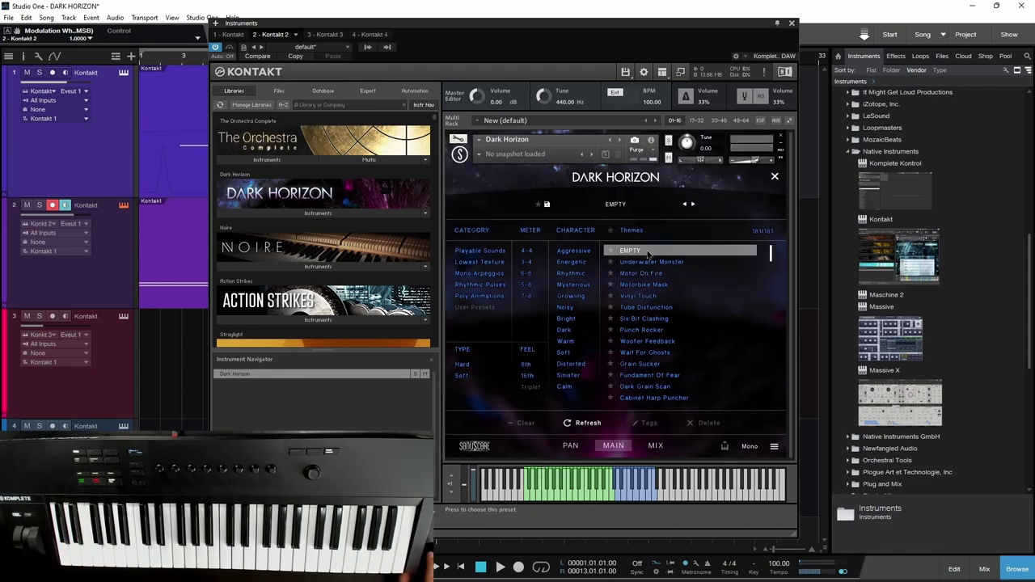
# Step: Leave the theme browser and look over the snapshot categories without loading a snapshot
pyautogui.click(732, 202)
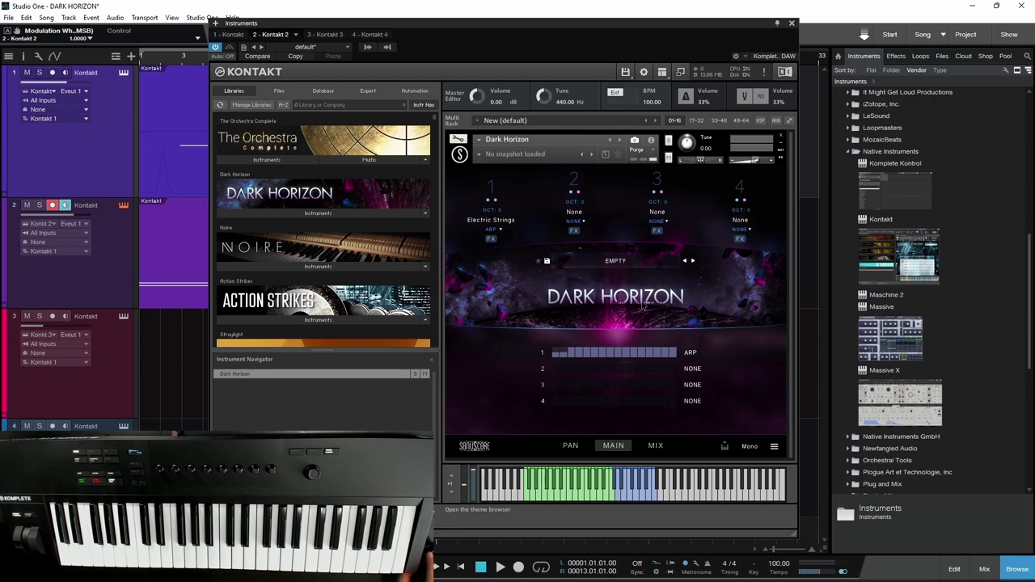
pyautogui.click(478, 153)
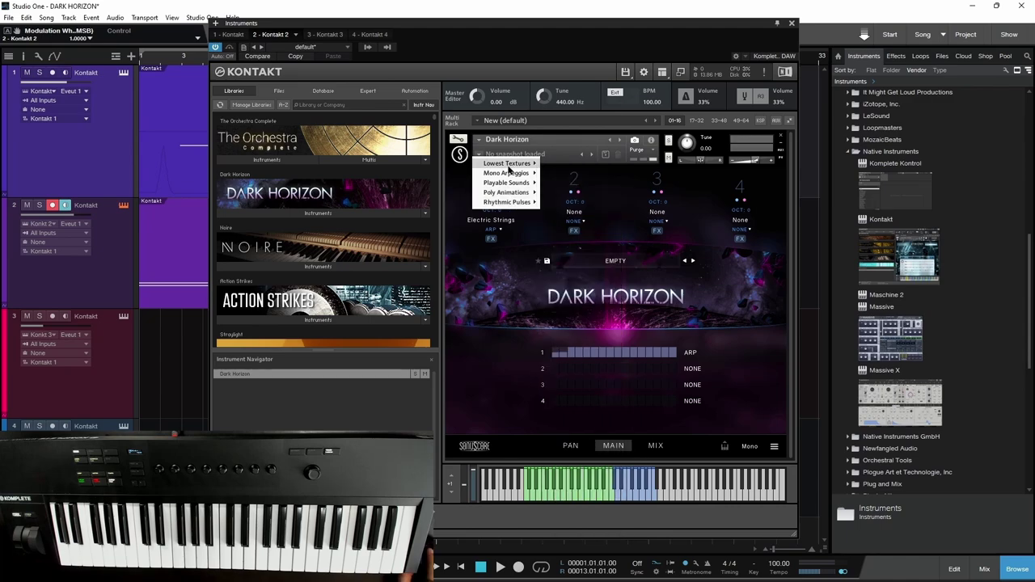
pyautogui.click(663, 332)
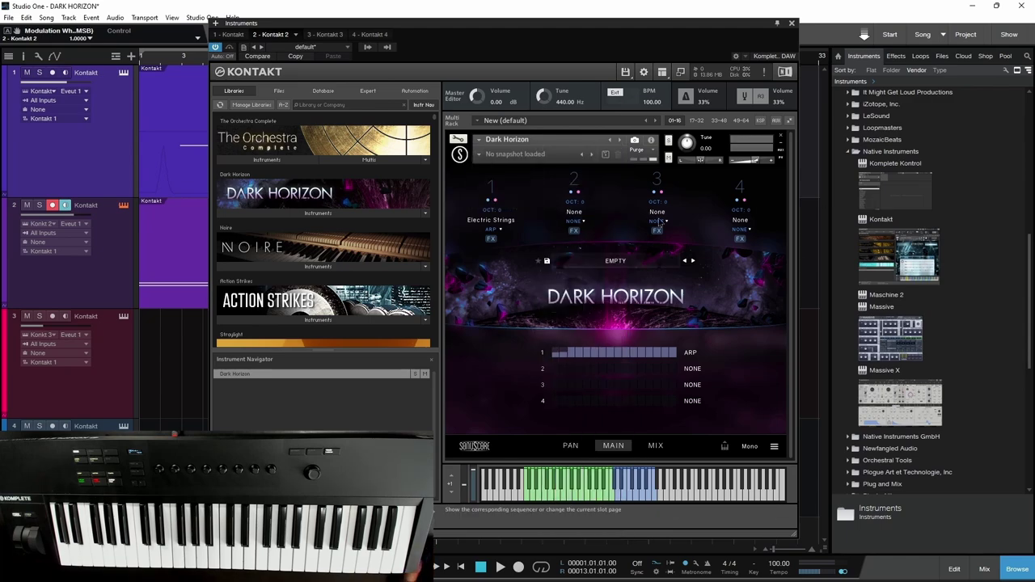
# Step: Filter the themes by Playable Sounds and audition Tube Disfunction, Wait For Ghosts and Air Puncher
pyautogui.click(615, 261)
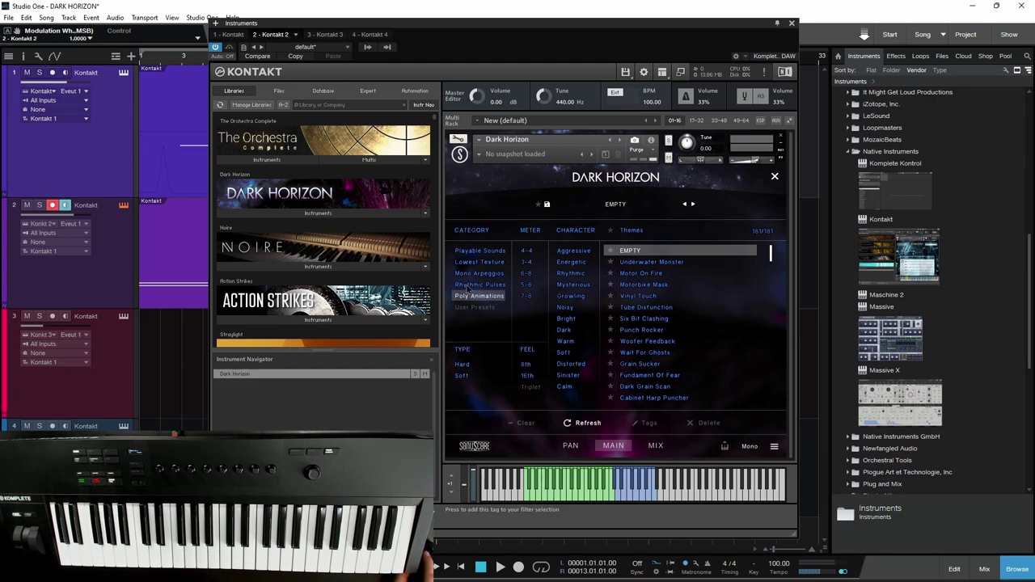
pyautogui.click(478, 252)
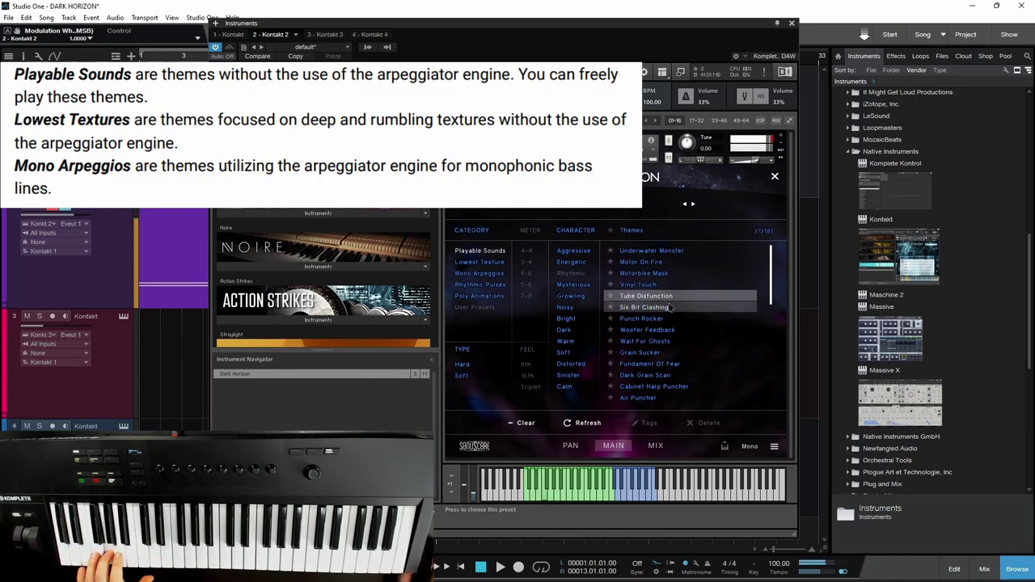
pyautogui.click(653, 343)
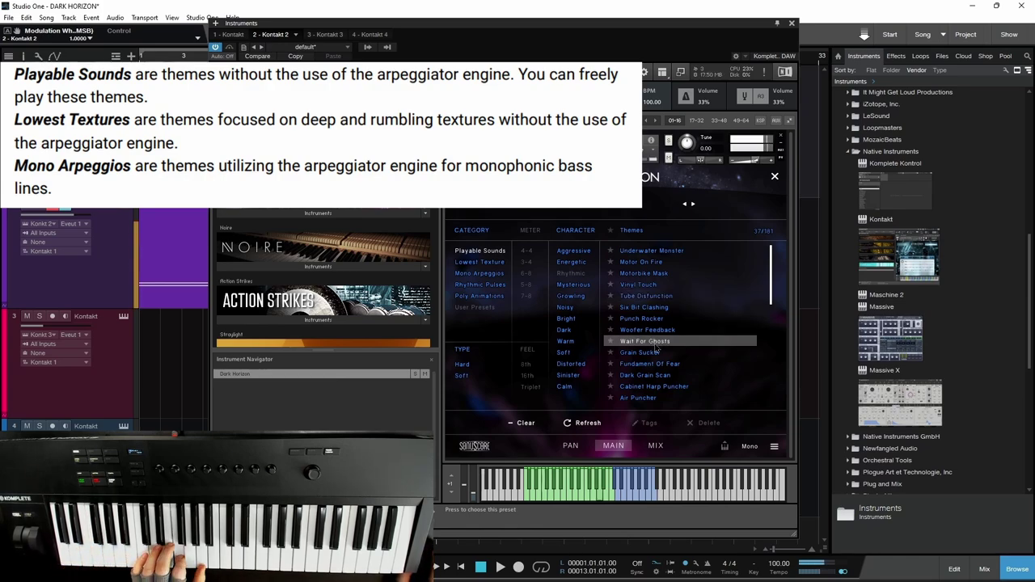
pyautogui.click(651, 397)
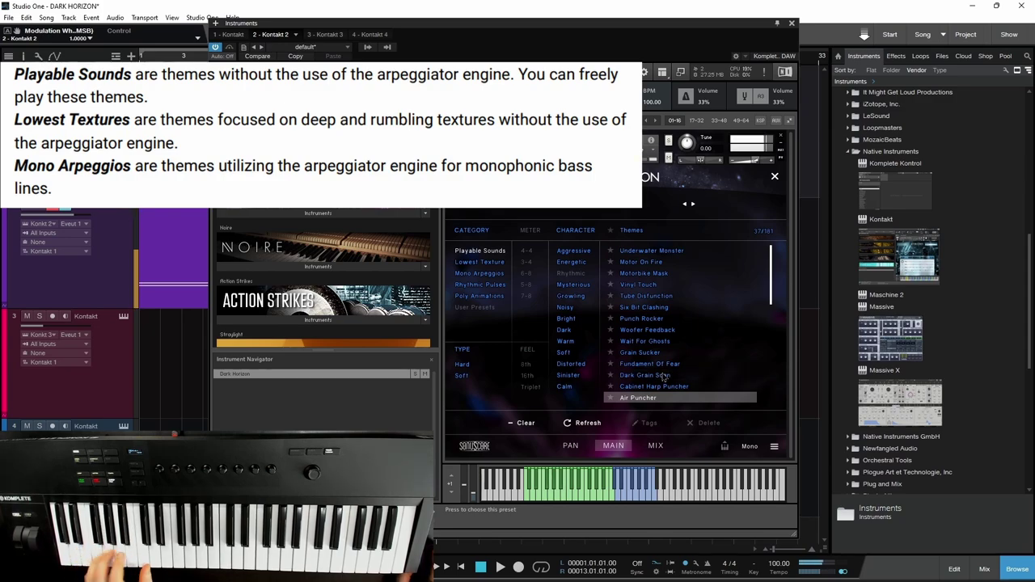
# Step: Audition Wormhole from the Lowest Texture themes, and Seismic Evolution and Deep Blaster from the Mono Arpeggios themes
pyautogui.click(479, 262)
pyautogui.click(637, 311)
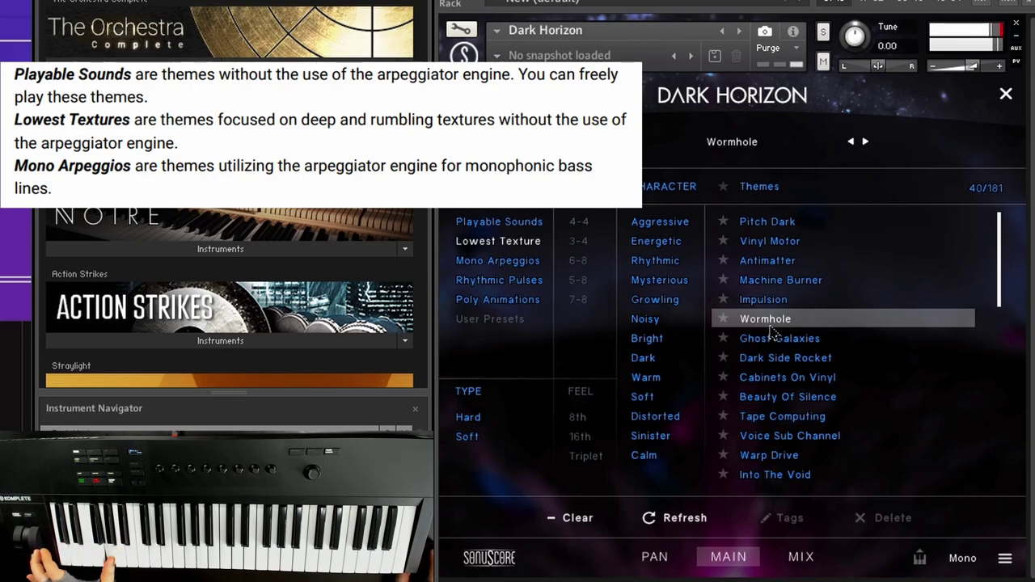
pyautogui.click(497, 260)
pyautogui.click(816, 300)
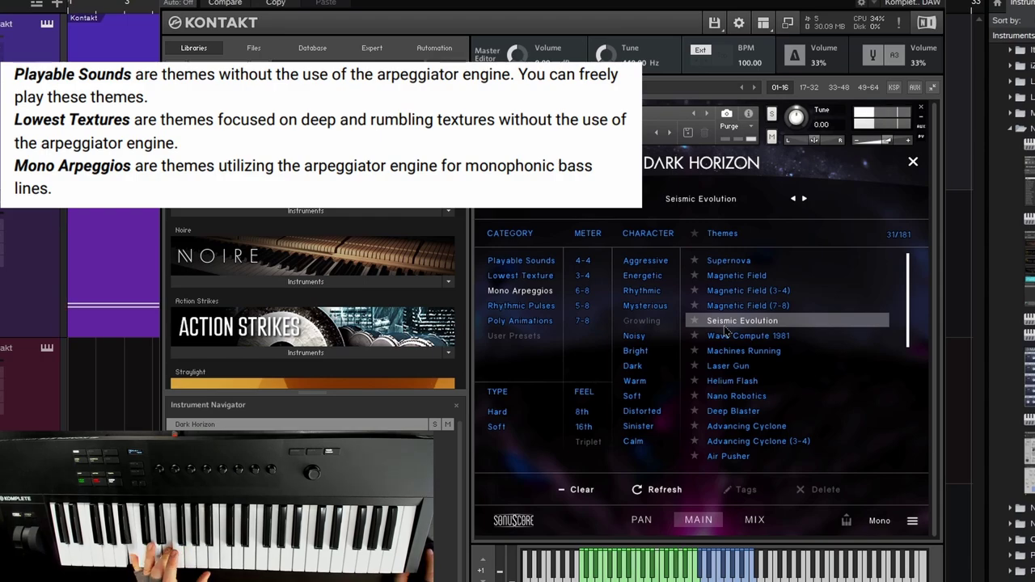
pyautogui.click(733, 411)
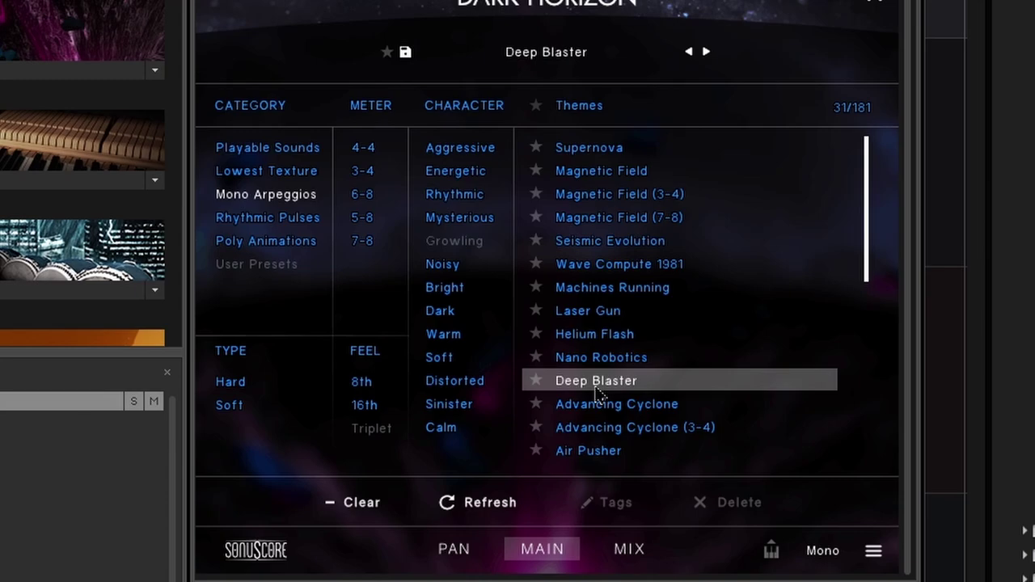
# Step: Show only the Rhythmic Pulses themes and audition Core Meltdown (3-4)
pyautogui.click(267, 217)
pyautogui.click(266, 194)
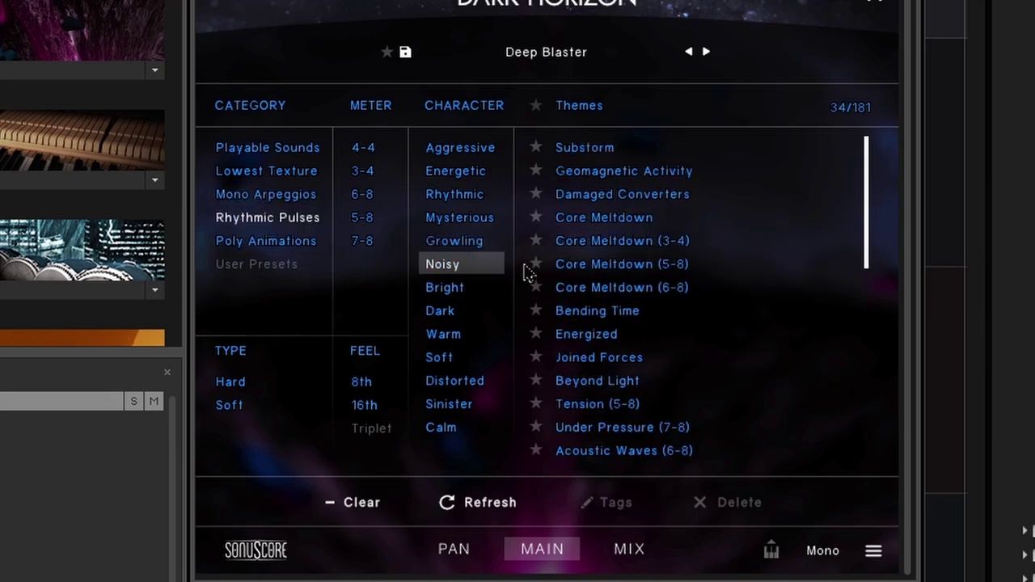
pyautogui.click(596, 242)
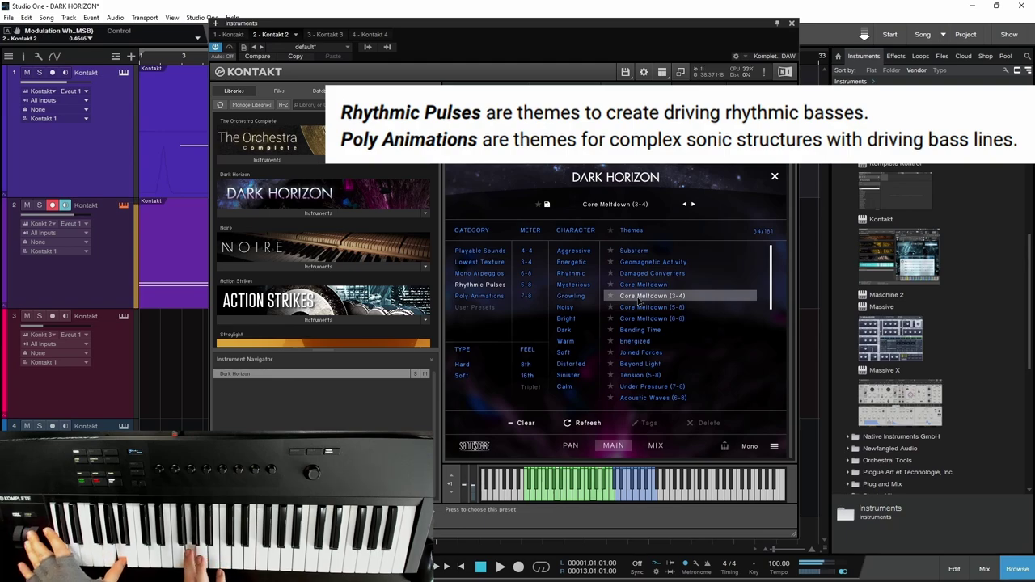
# Step: Audition Combat Drone from the Poly Animations themes and load Meteor Swarm, viewing their arpeggiator patterns on the main page
pyautogui.click(500, 296)
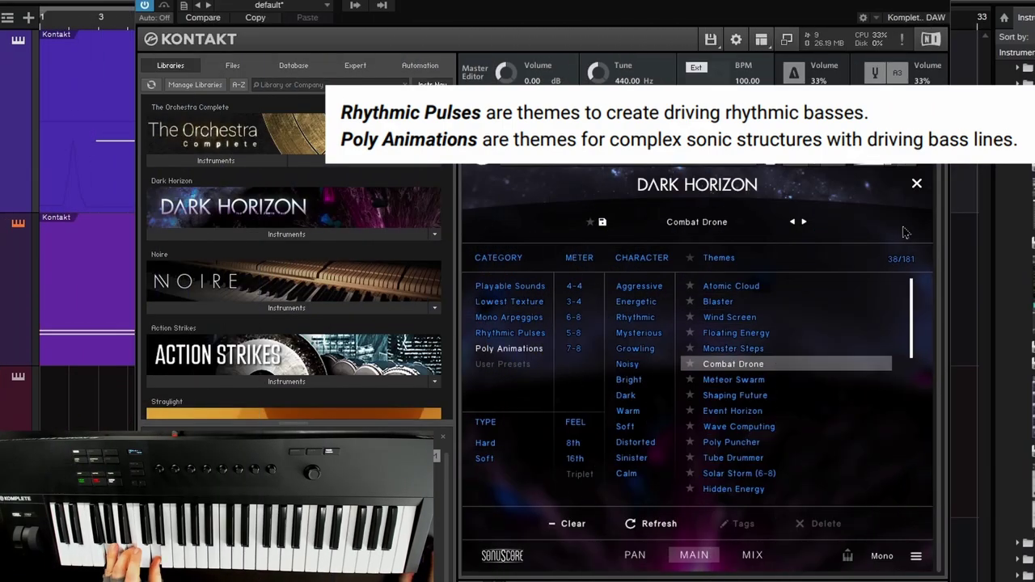
pyautogui.click(917, 184)
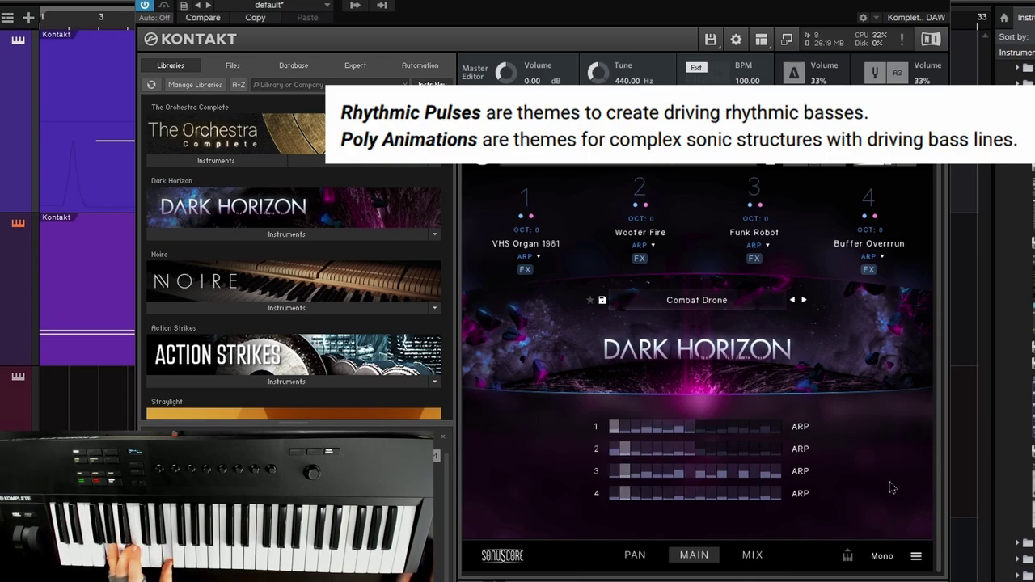
pyautogui.click(695, 300)
pyautogui.click(917, 185)
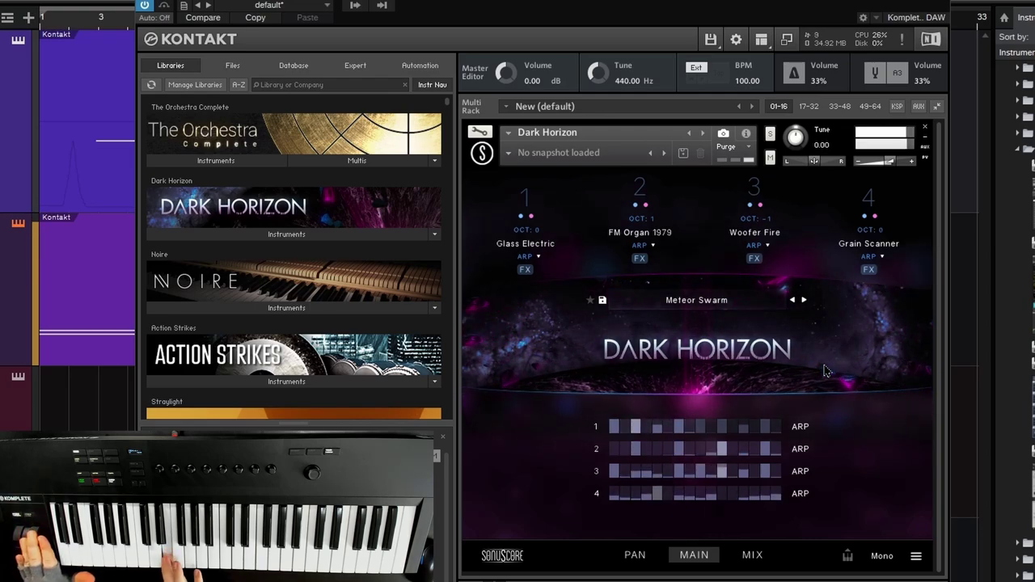
# Step: Filter the themes by the Lowest Texture and Poly Animations categories with the Warm and Growling characters
pyautogui.click(697, 300)
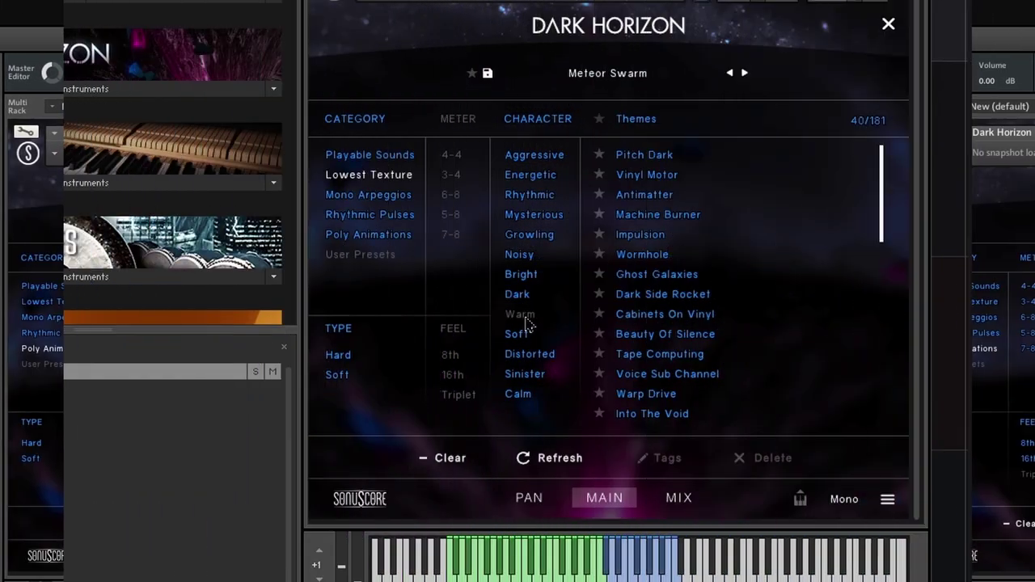
pyautogui.click(629, 411)
pyautogui.click(509, 349)
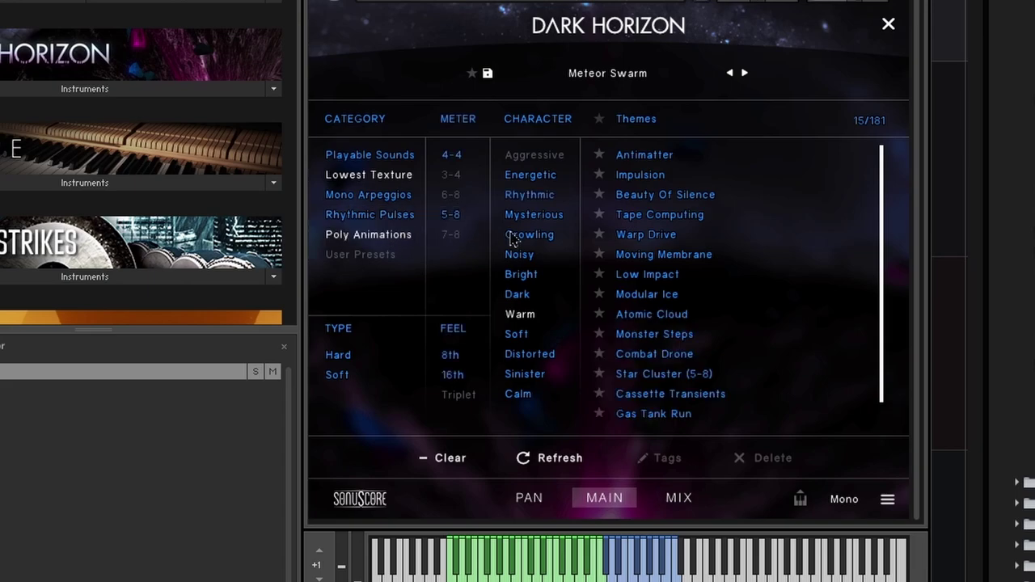
pyautogui.click(511, 236)
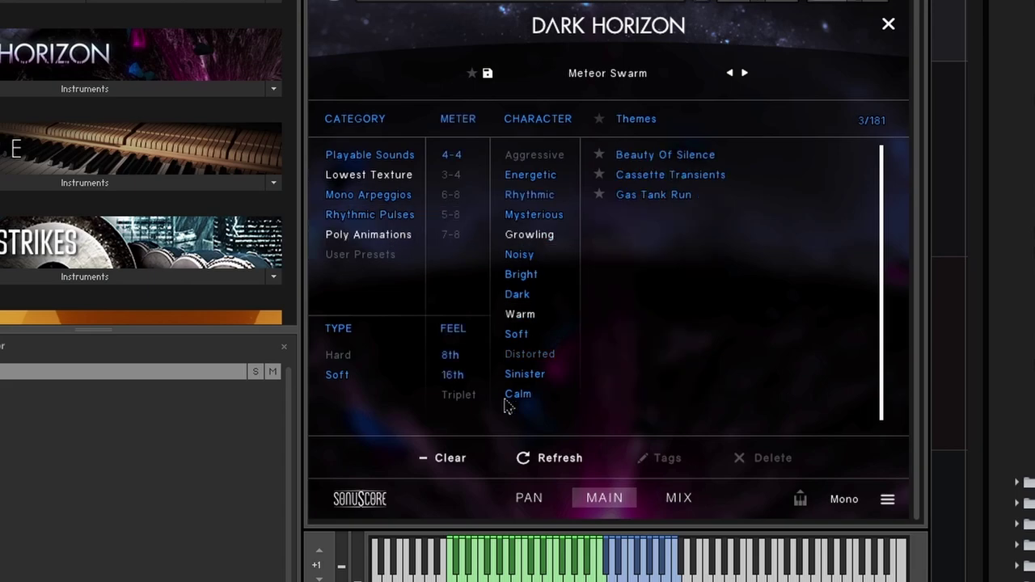
# Step: Clear all theme filters, and view the tagging options for saving Meteor Swarm as a user preset without saving it
pyautogui.click(440, 458)
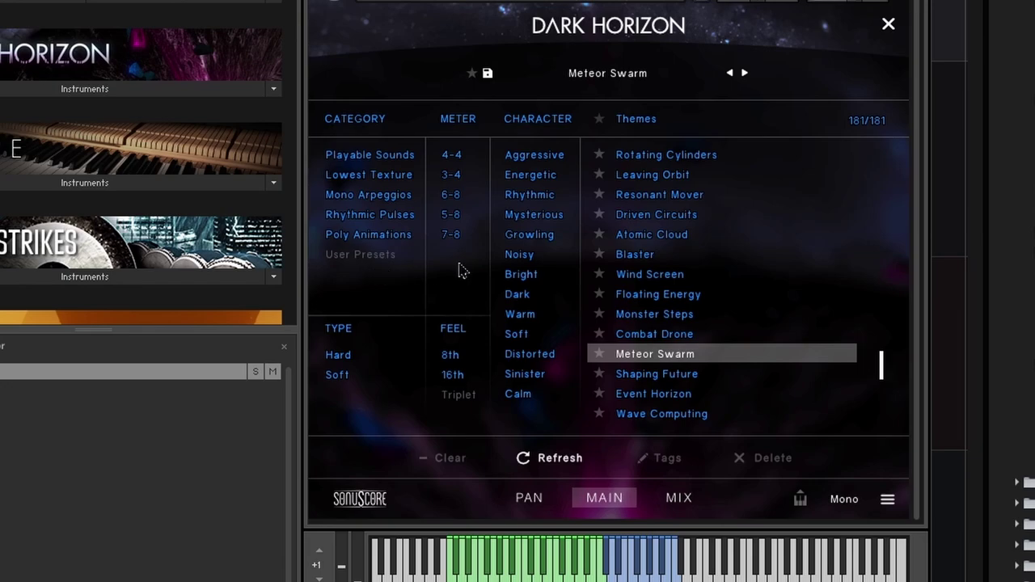
pyautogui.click(889, 25)
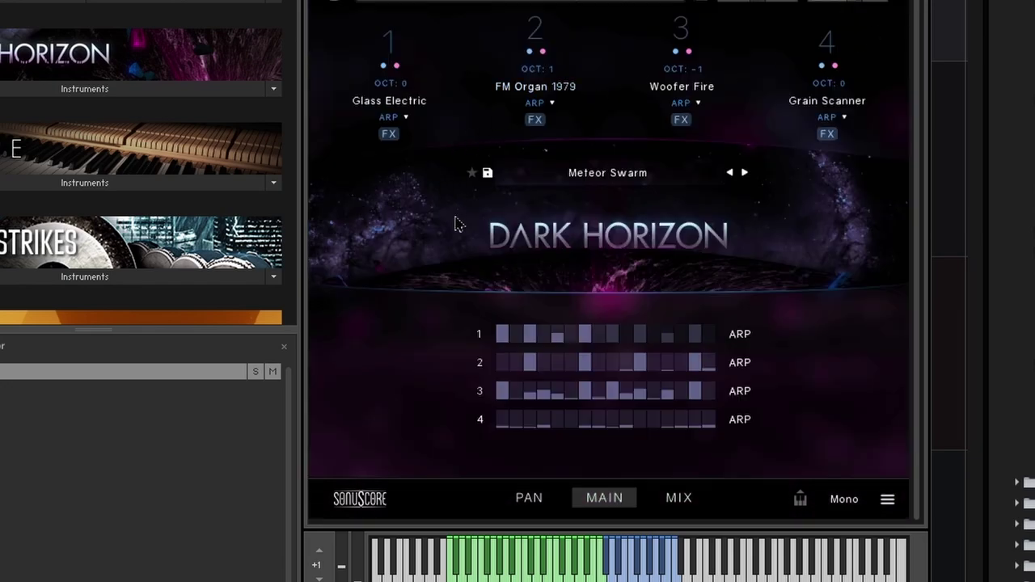
pyautogui.click(487, 174)
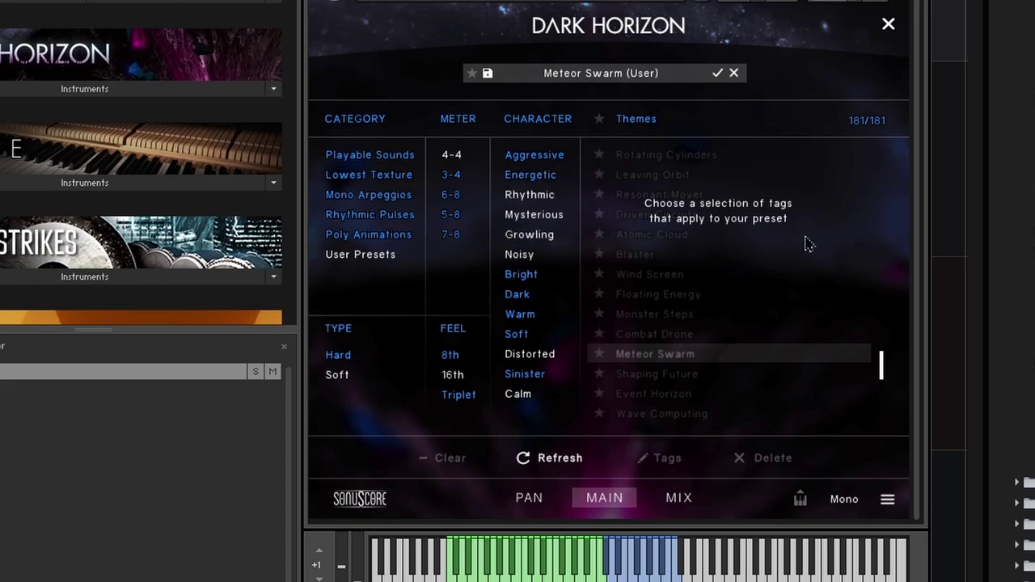
pyautogui.press('Escape')
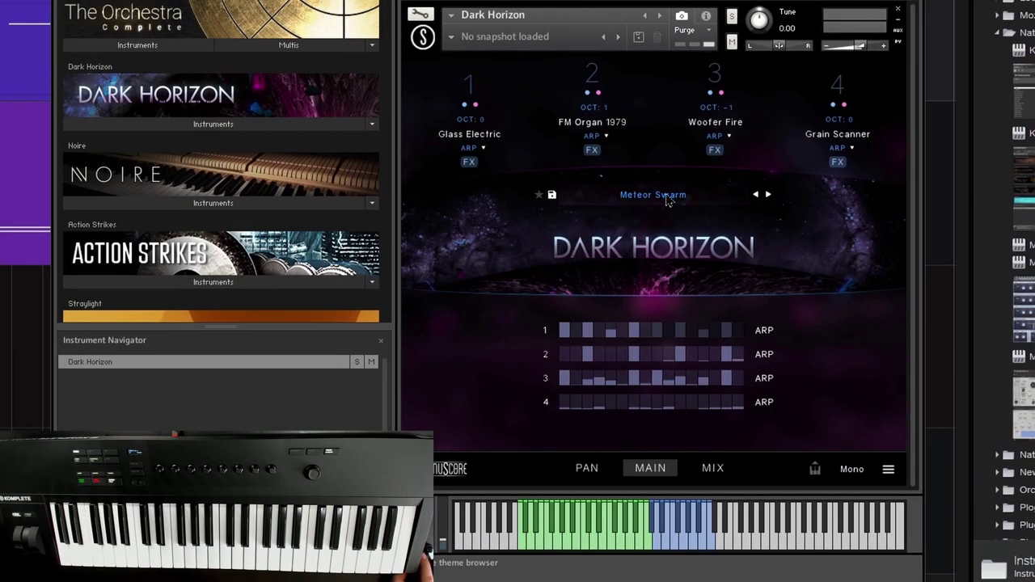
# Step: Load the EMPTY theme from the start of the unfiltered theme list and return to the main page
pyautogui.click(505, 246)
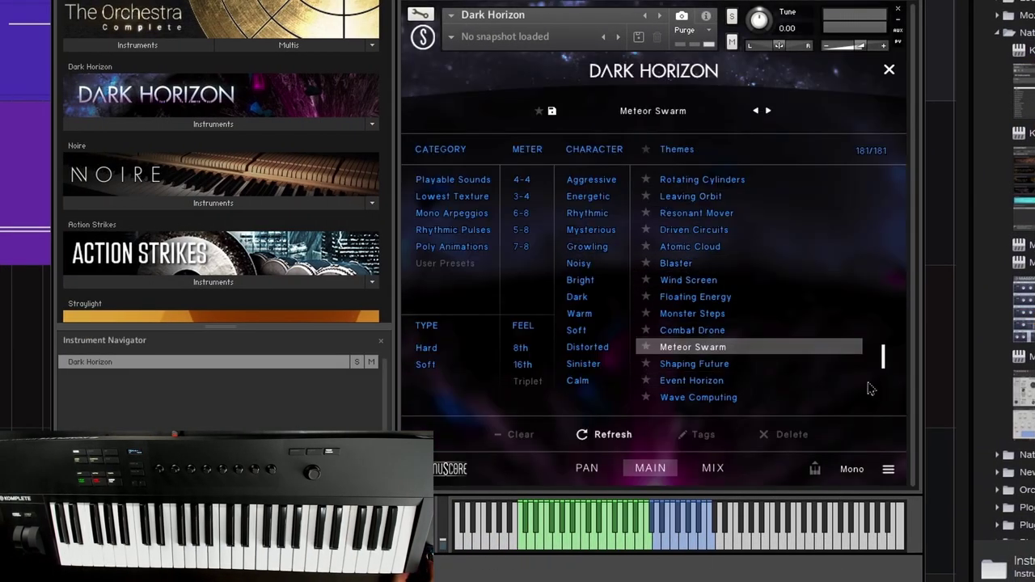
pyautogui.moveTo(884, 356); pyautogui.dragTo(884, 184)
pyautogui.click(730, 178)
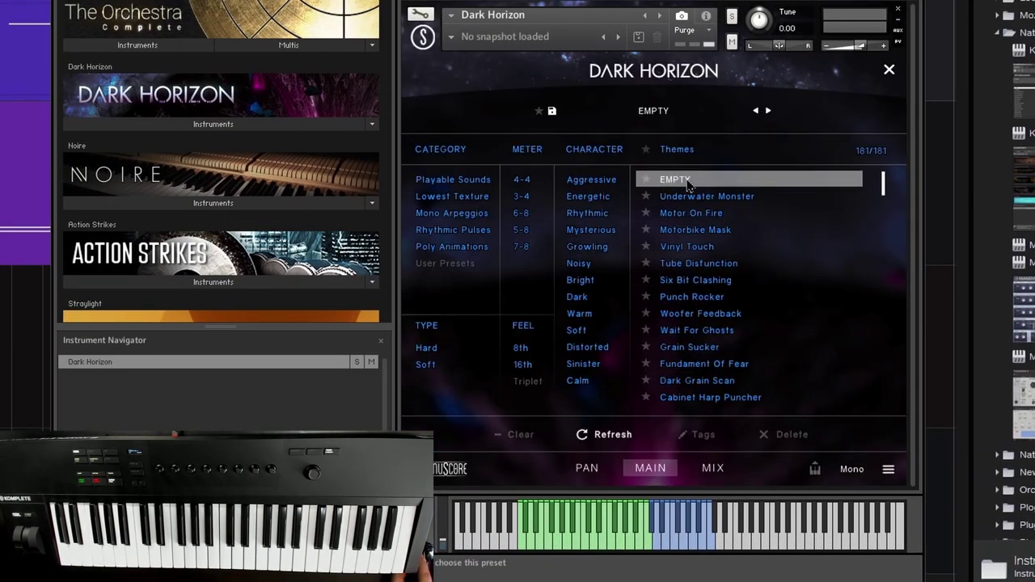
pyautogui.click(633, 154)
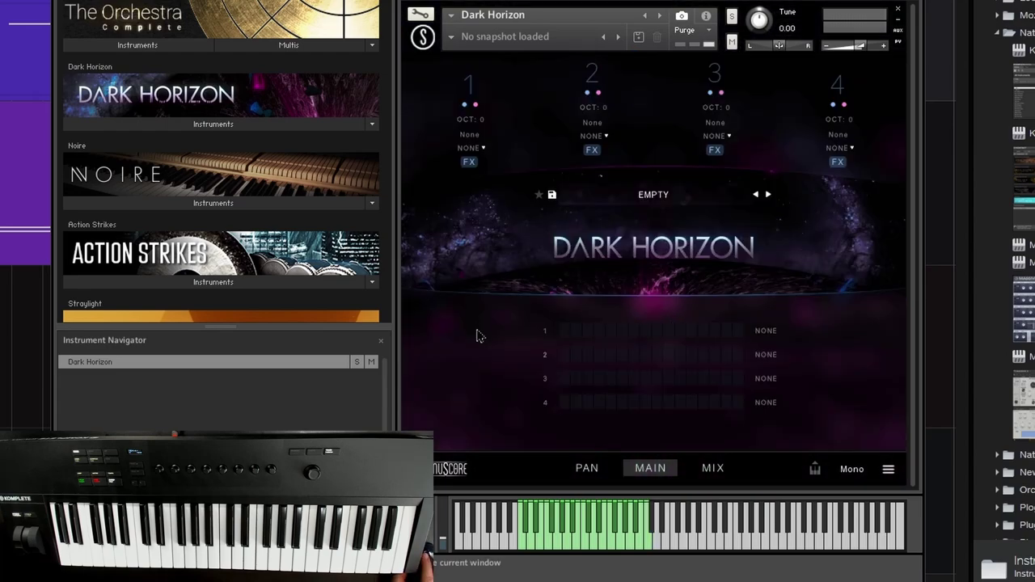
# Step: Load Electric Strings from the Orchestra category into slot 1 and return to the main page
pyautogui.click(477, 148)
pyautogui.click(653, 350)
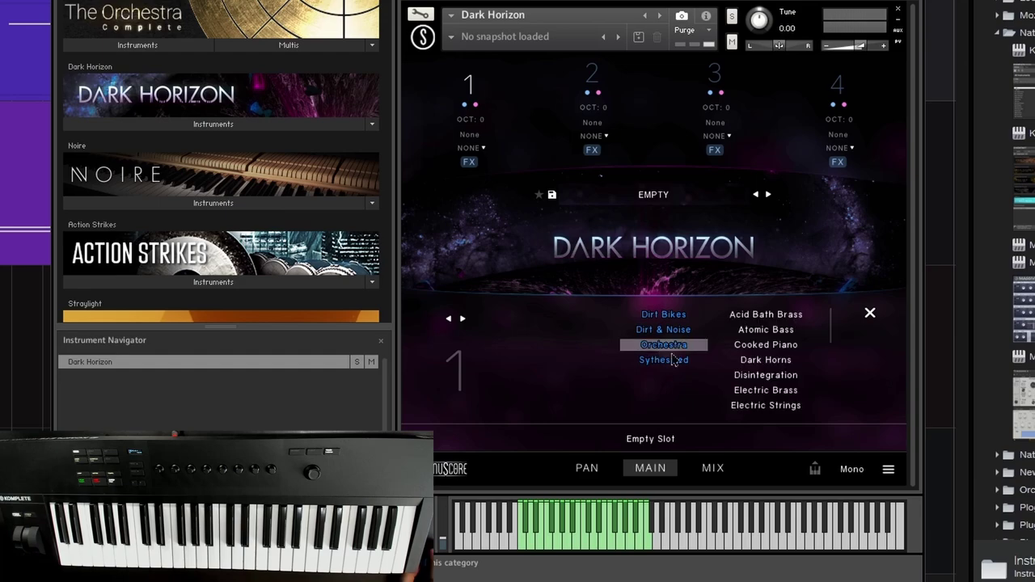
pyautogui.click(801, 404)
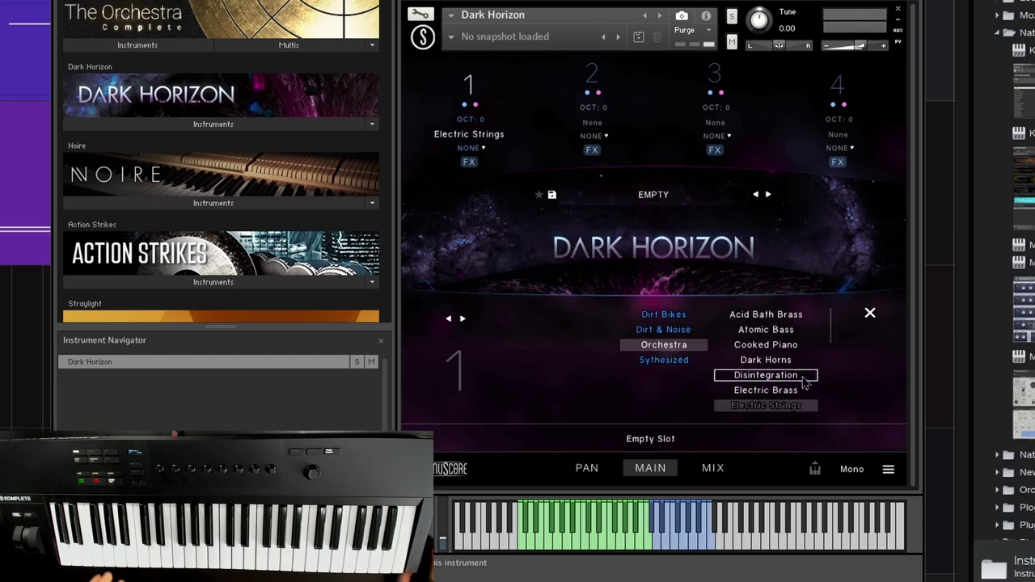
pyautogui.click(874, 315)
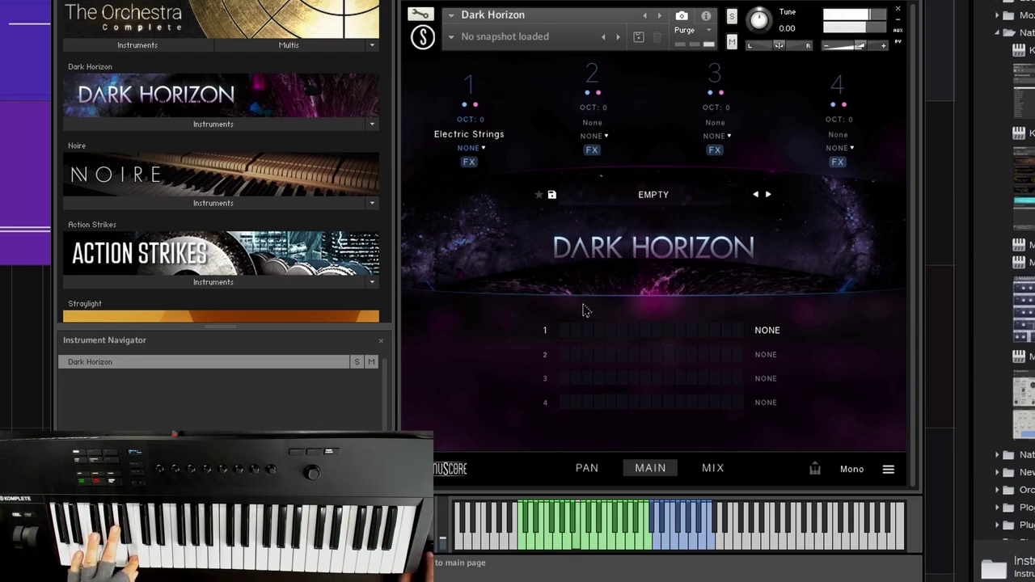
# Step: Assign the ARP engine to slot 1 and open its pattern editor
pyautogui.click(485, 149)
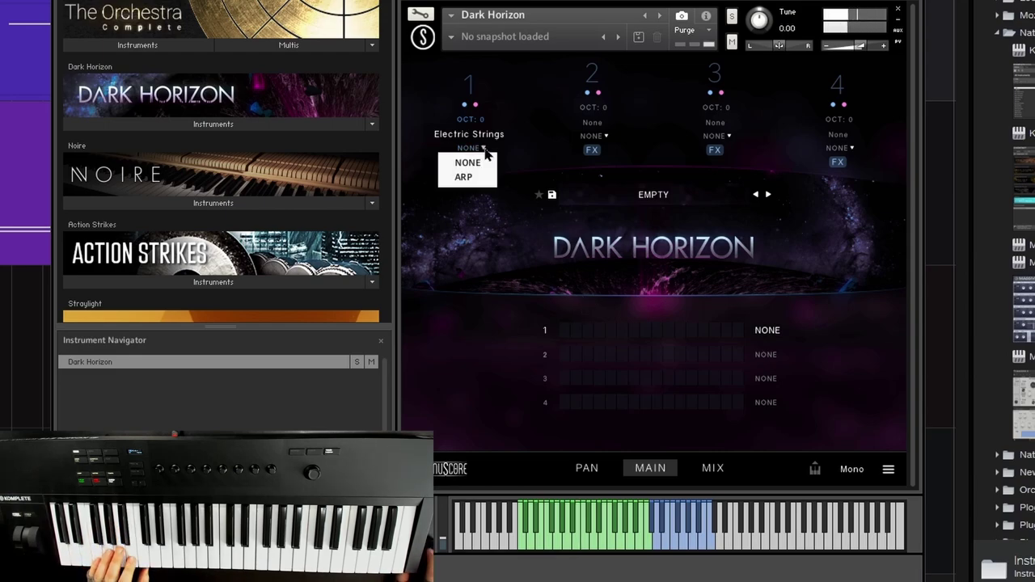
pyautogui.click(464, 177)
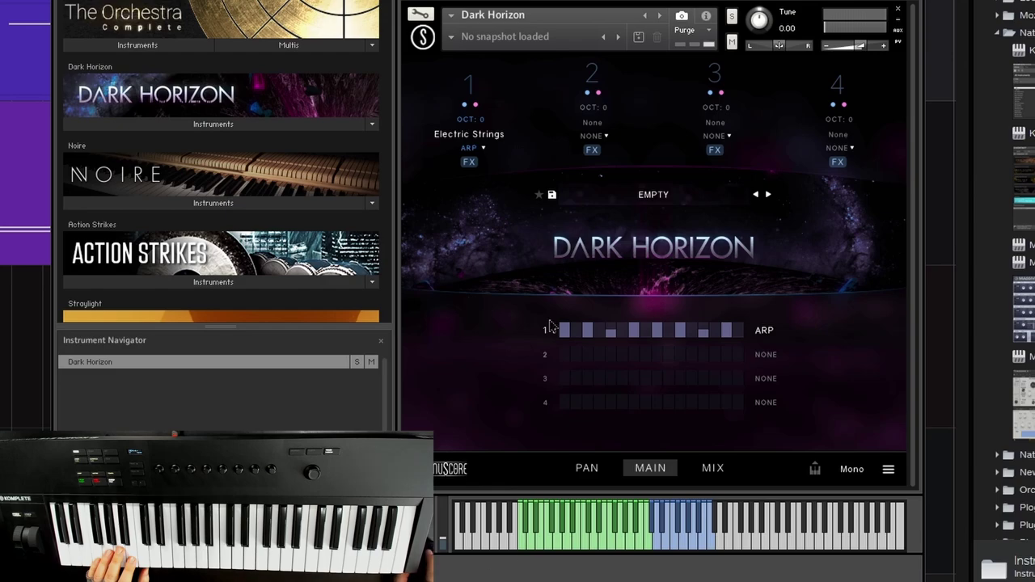
pyautogui.click(607, 335)
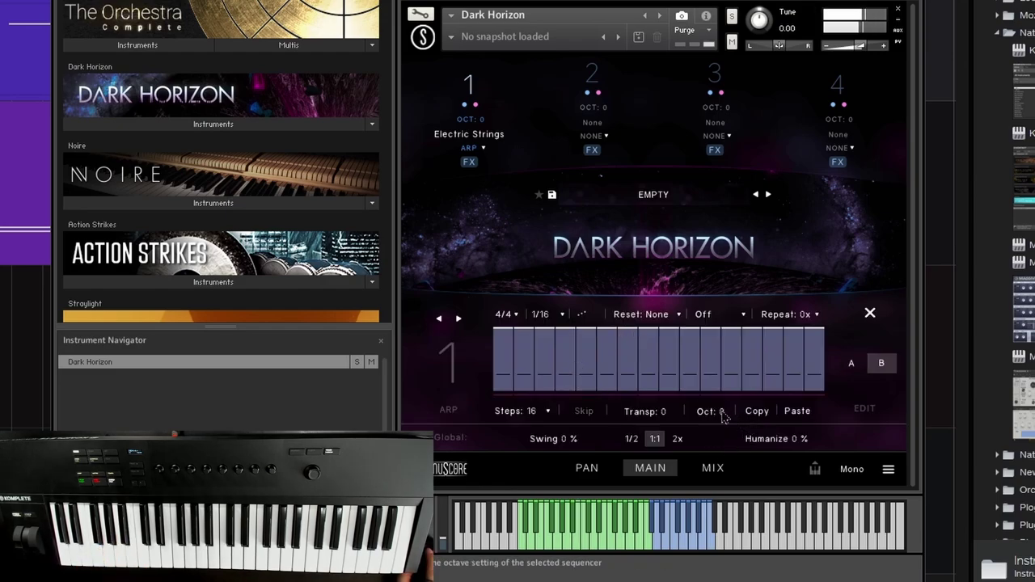
# Step: Compare rhythm layers A and B of slot 1's arpeggiator in the pattern editor and on the main page
pyautogui.click(851, 364)
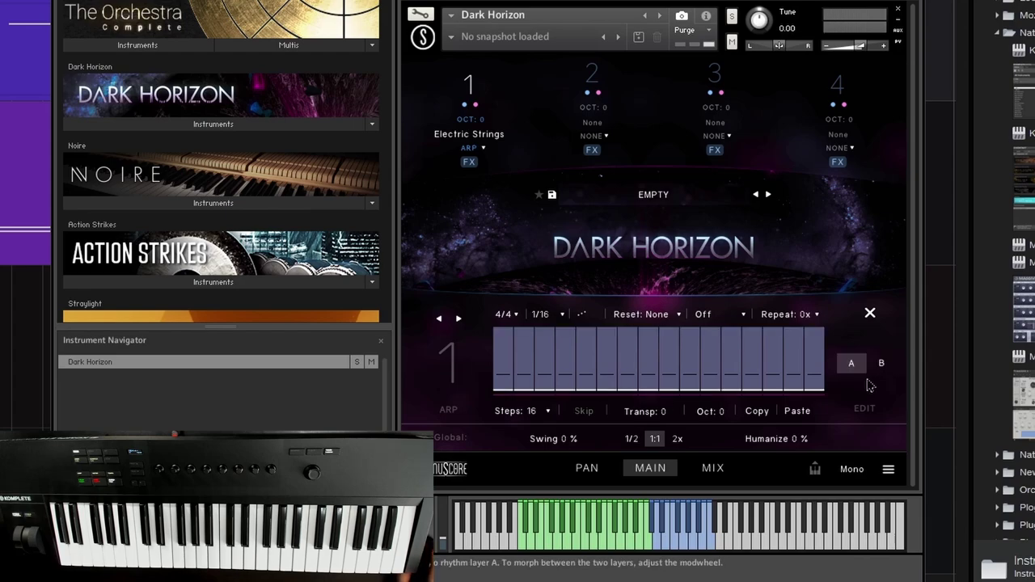
pyautogui.click(882, 365)
pyautogui.click(852, 365)
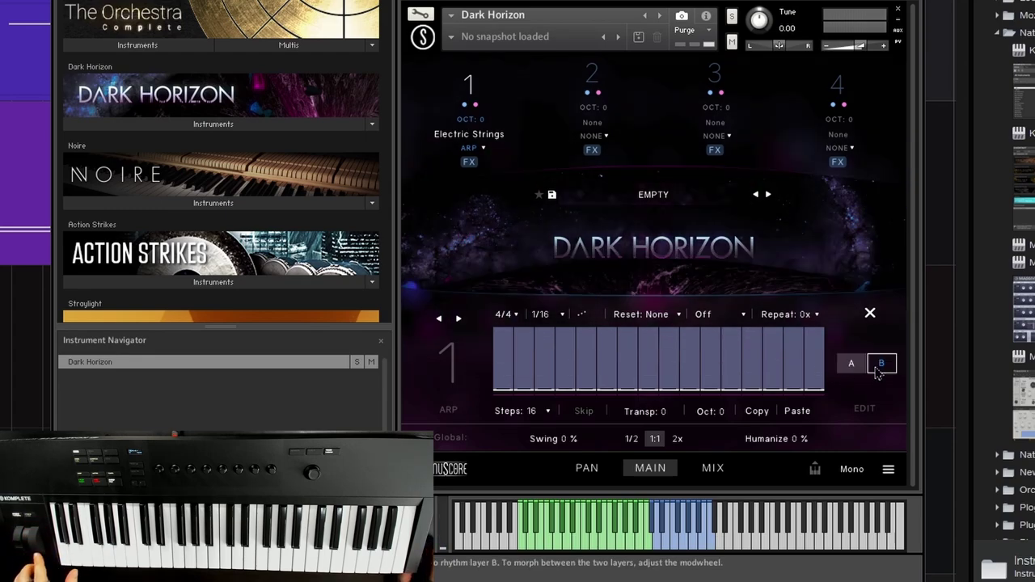
pyautogui.click(880, 366)
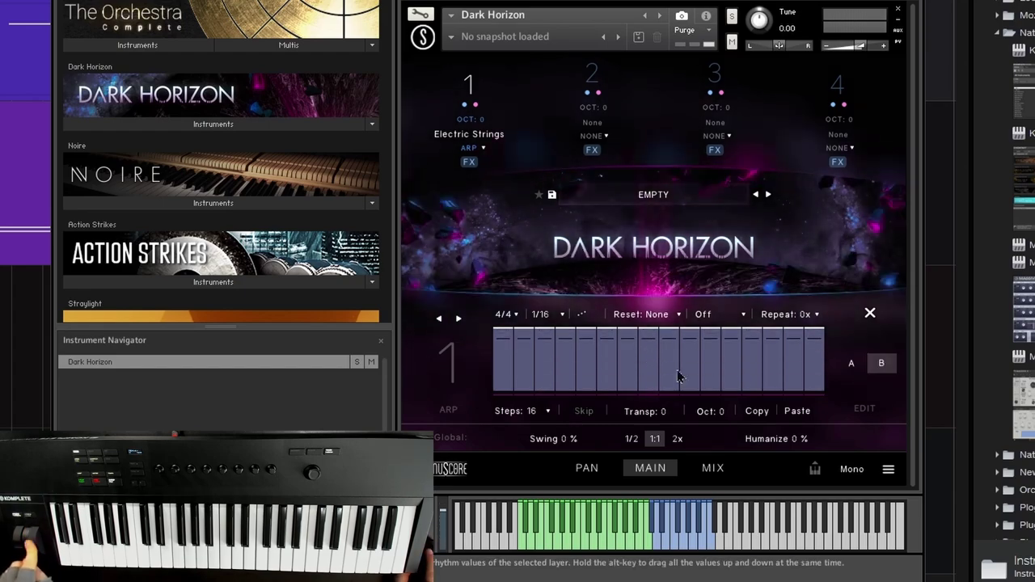
pyautogui.click(851, 366)
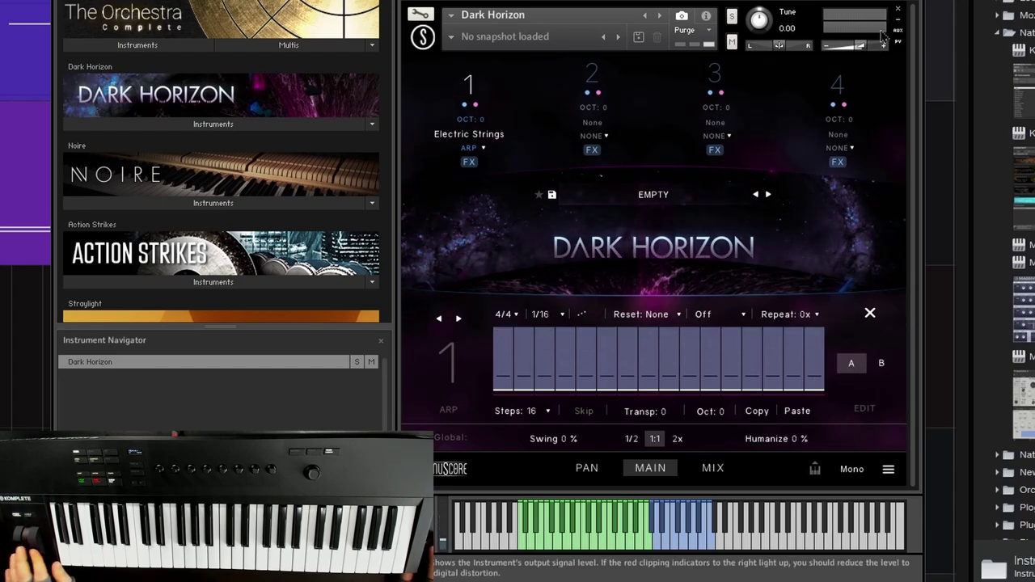
pyautogui.click(870, 313)
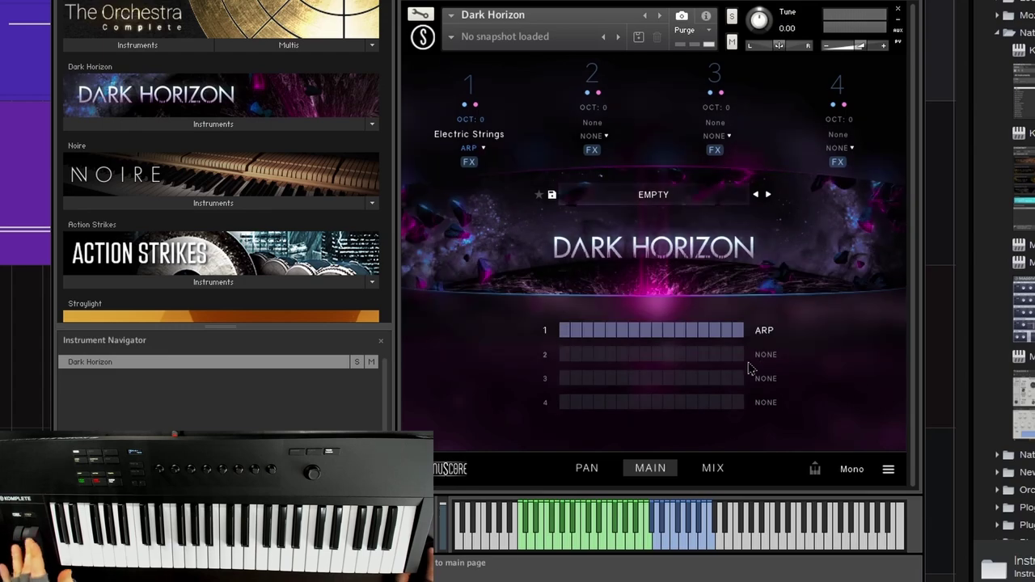
pyautogui.click(675, 338)
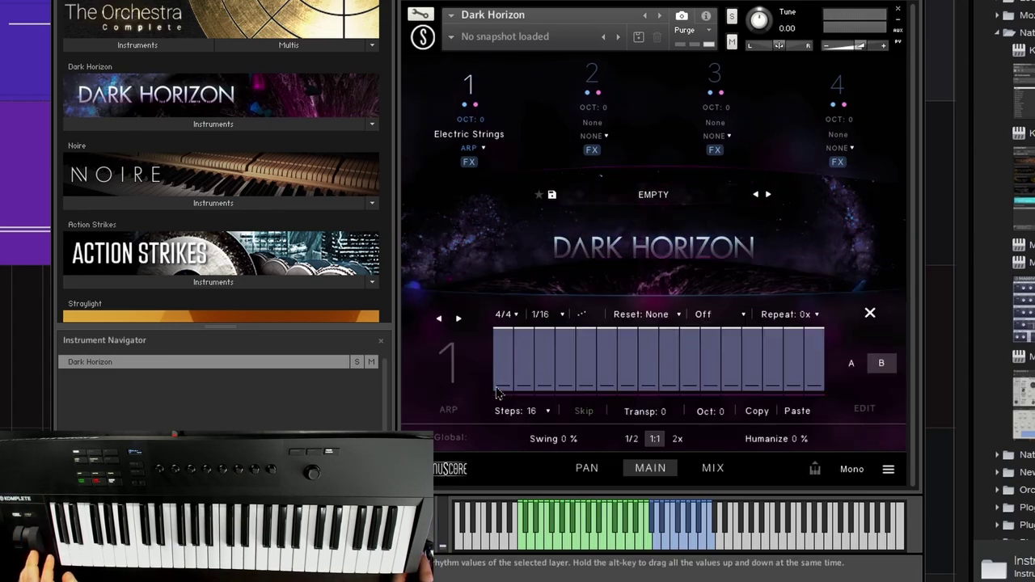
# Step: Draw uneven step values across slot 1's rhythm layer A, and level all of its steps together
pyautogui.click(851, 363)
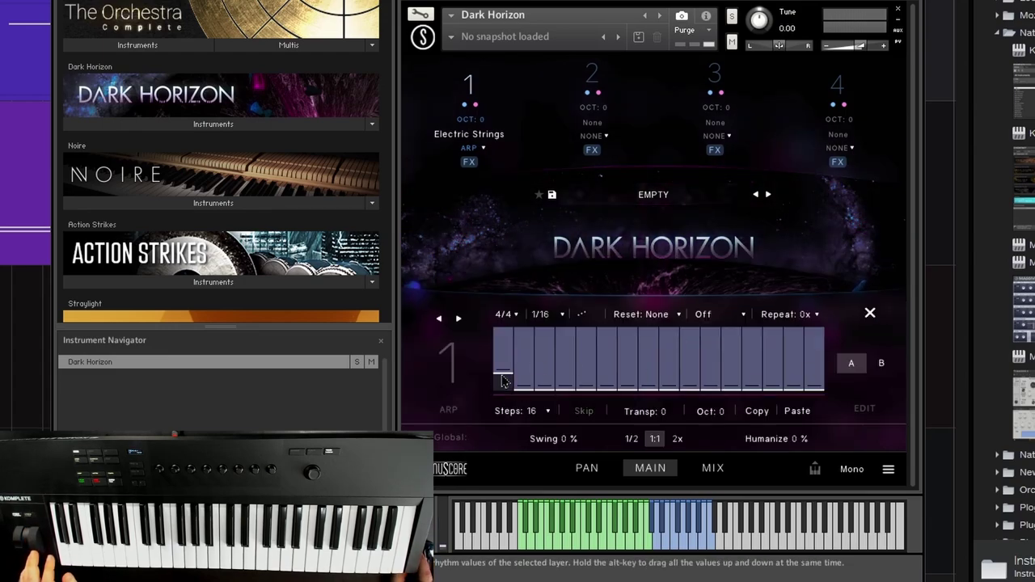
pyautogui.moveTo(544, 343)
pyautogui.mouseDown()
pyautogui.moveTo(566, 325)
pyautogui.moveTo(666, 356)
pyautogui.moveTo(817, 356)
pyautogui.moveTo(550, 372)
pyautogui.moveTo(503, 364)
pyautogui.mouseUp()
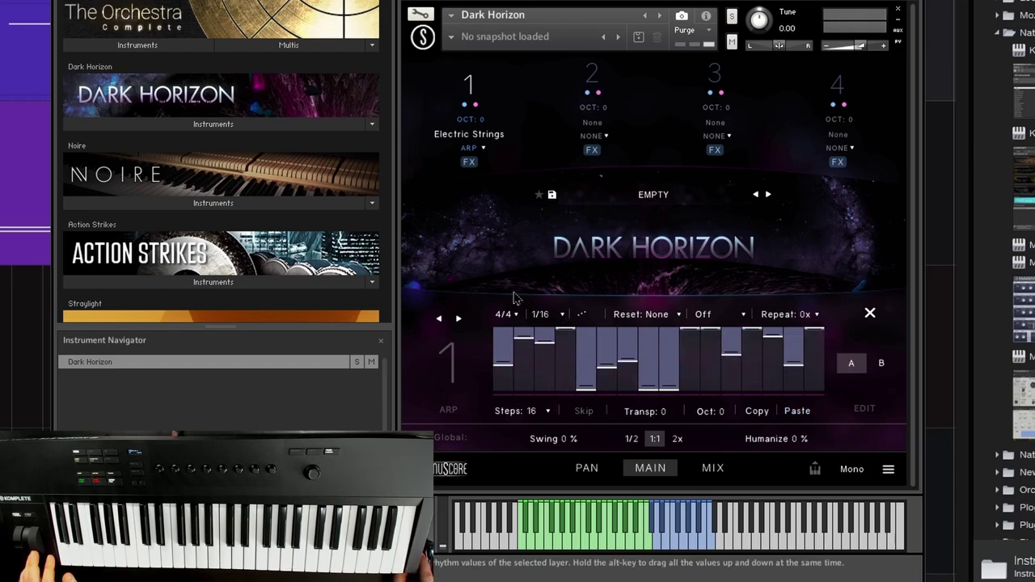
pyautogui.click(503, 329)
pyautogui.moveTo(729, 369); pyautogui.dragTo(808, 372)
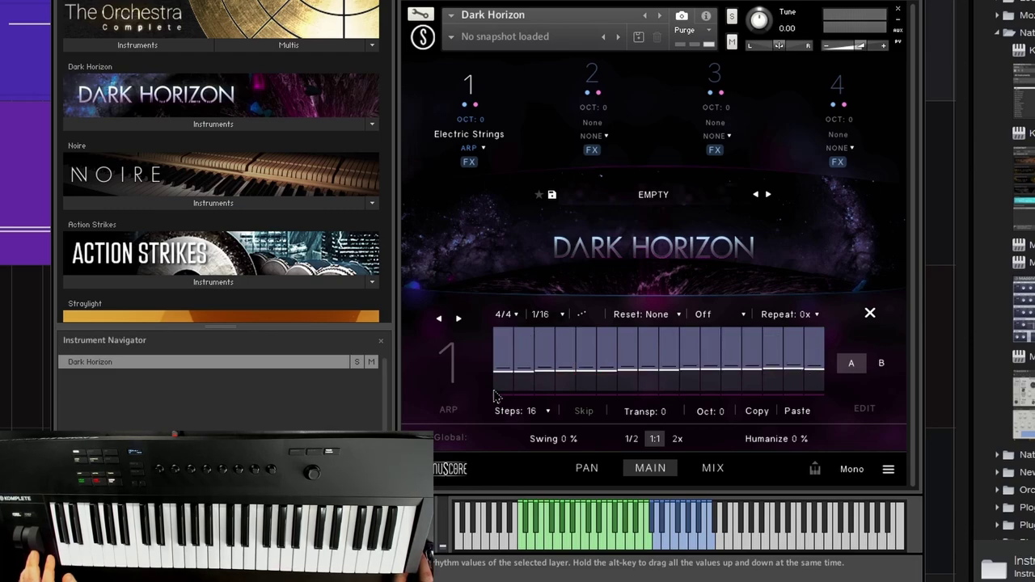
# Step: Lower every step of slot 1's rhythm layers A and B to zero
pyautogui.moveTo(497, 396); pyautogui.dragTo(872, 408)
pyautogui.click(880, 364)
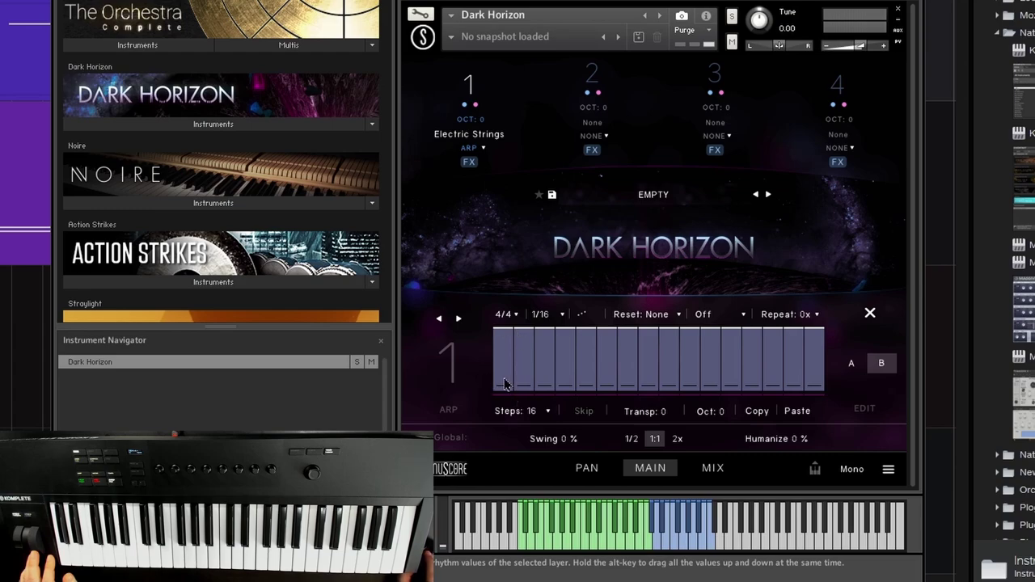
pyautogui.moveTo(504, 384)
pyautogui.mouseDown()
pyautogui.moveTo(555, 397)
pyautogui.moveTo(791, 398)
pyautogui.moveTo(489, 406)
pyautogui.mouseUp()
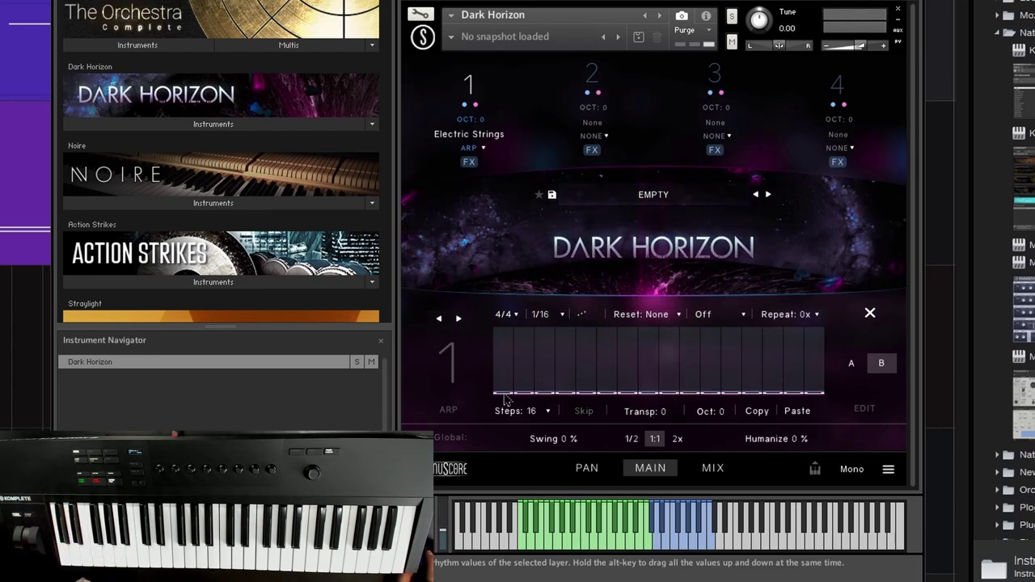
# Step: Review slot 1's time signature, note value and arpeggio direction choices, keeping the meter at 4/4
pyautogui.click(518, 315)
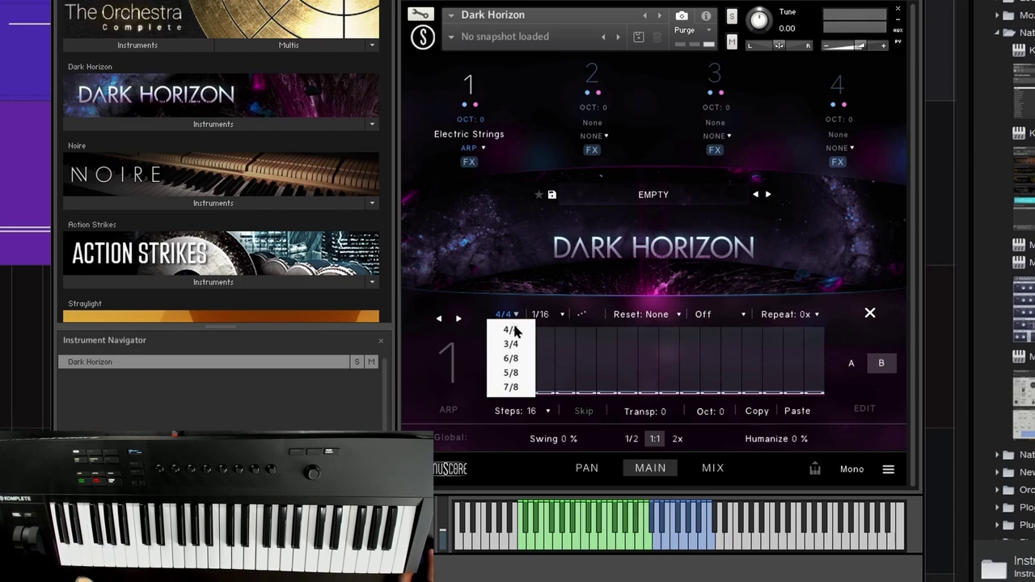
pyautogui.click(558, 315)
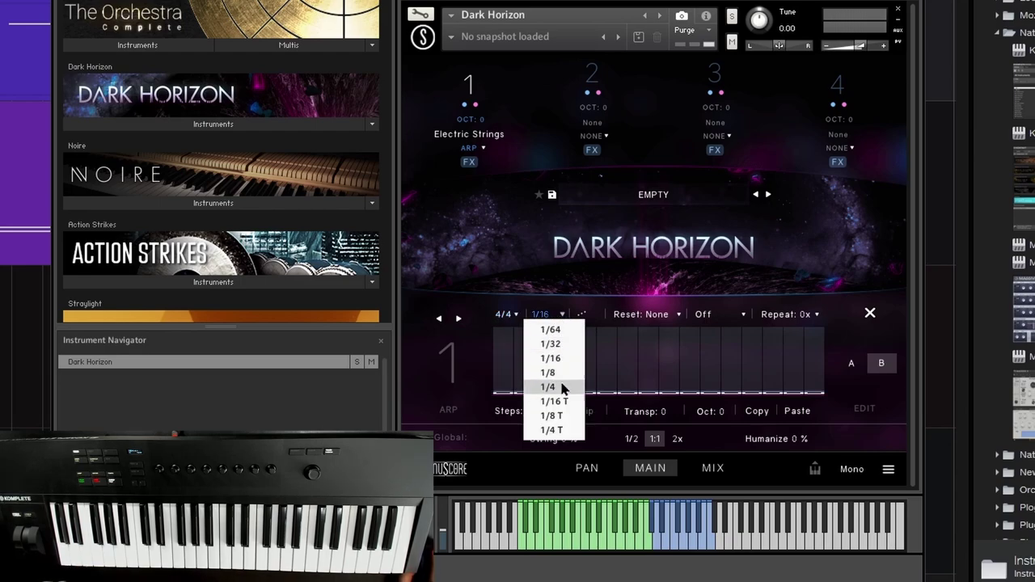
pyautogui.click(585, 314)
pyautogui.click(585, 315)
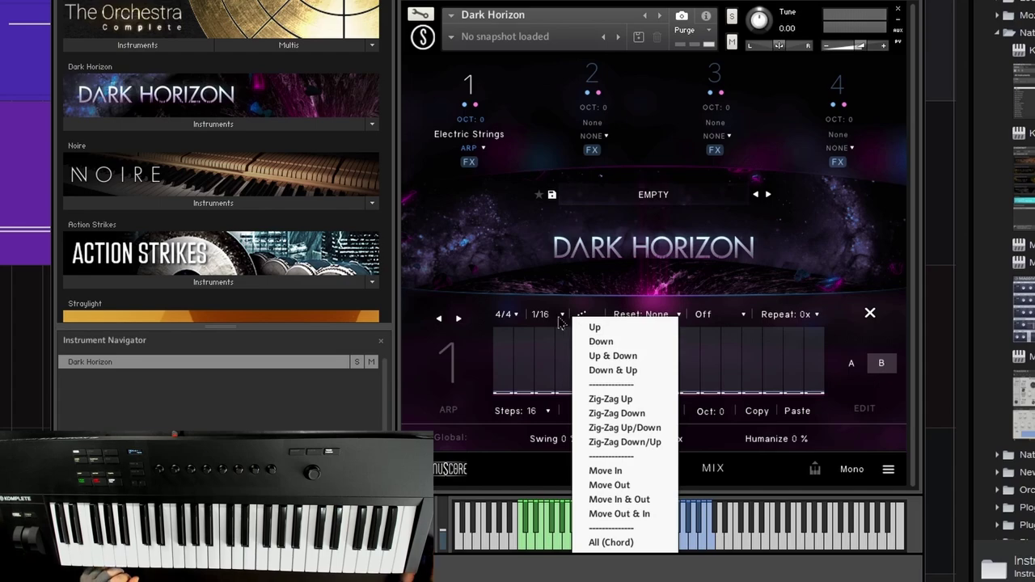
pyautogui.click(504, 317)
pyautogui.click(503, 330)
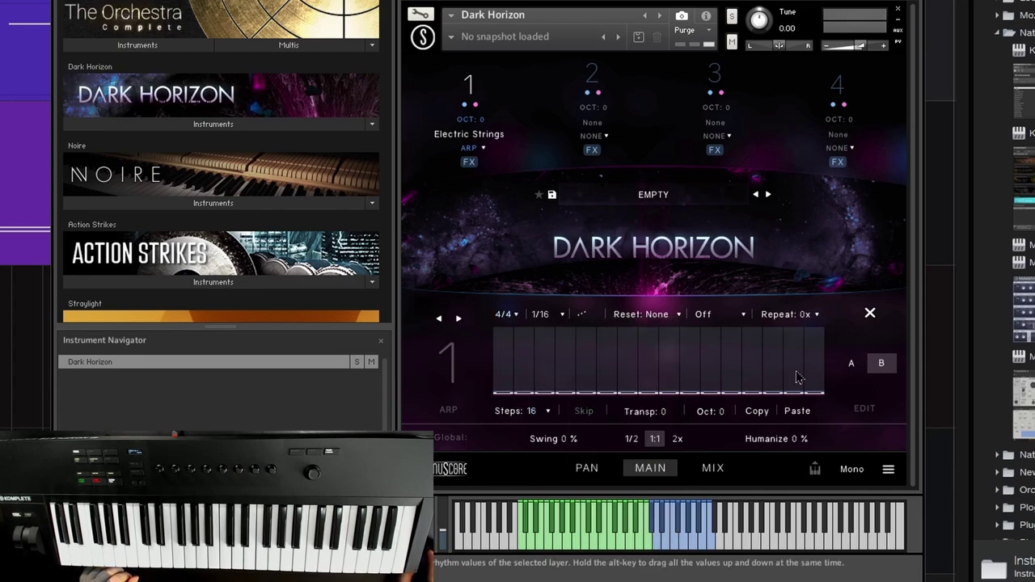
# Step: Raise layer B's first step to full and its sixth to about three quarters, and compare it with layer A
pyautogui.moveTo(506, 383); pyautogui.dragTo(505, 327)
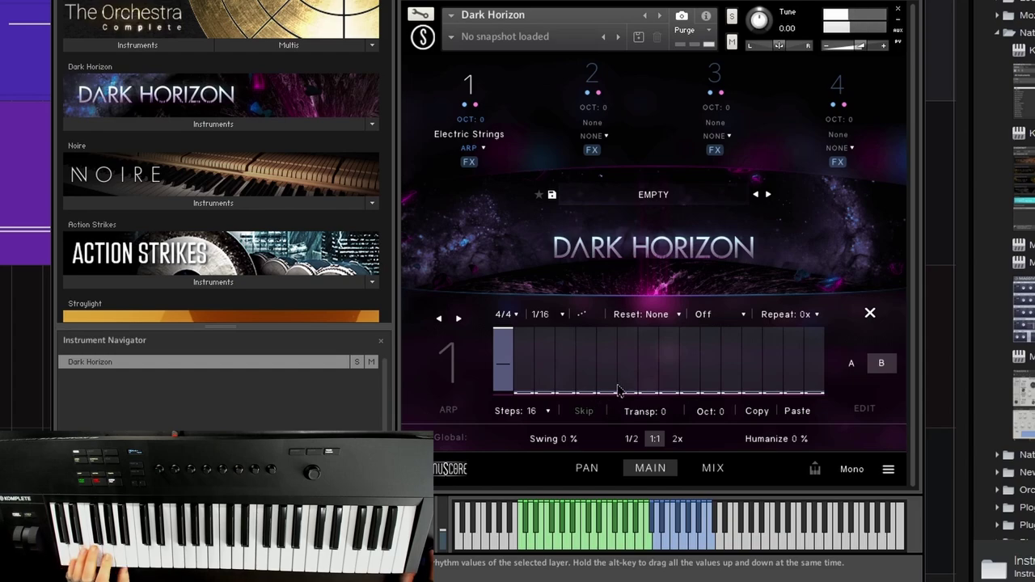
pyautogui.moveTo(606, 383); pyautogui.dragTo(611, 348)
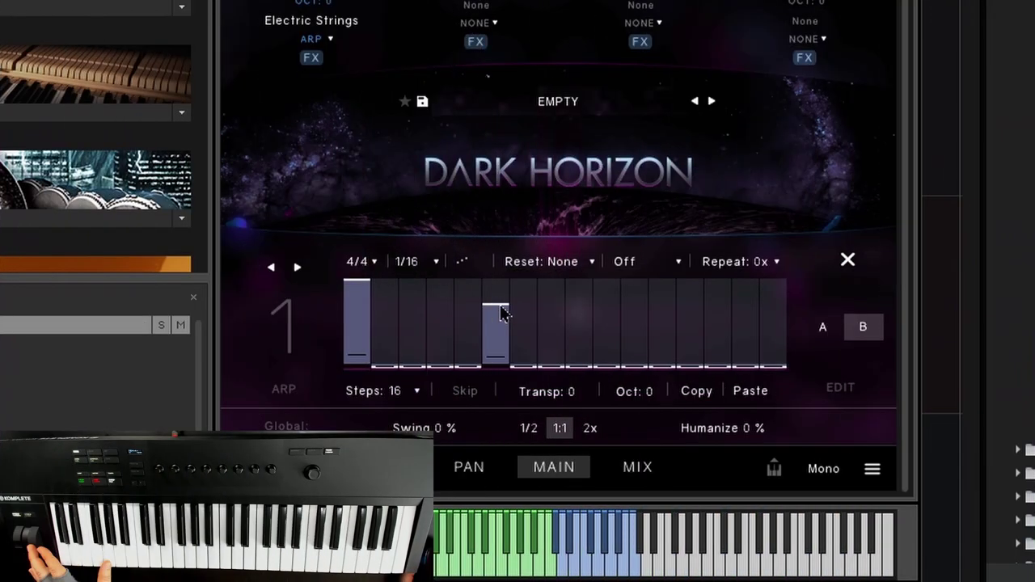
pyautogui.click(825, 336)
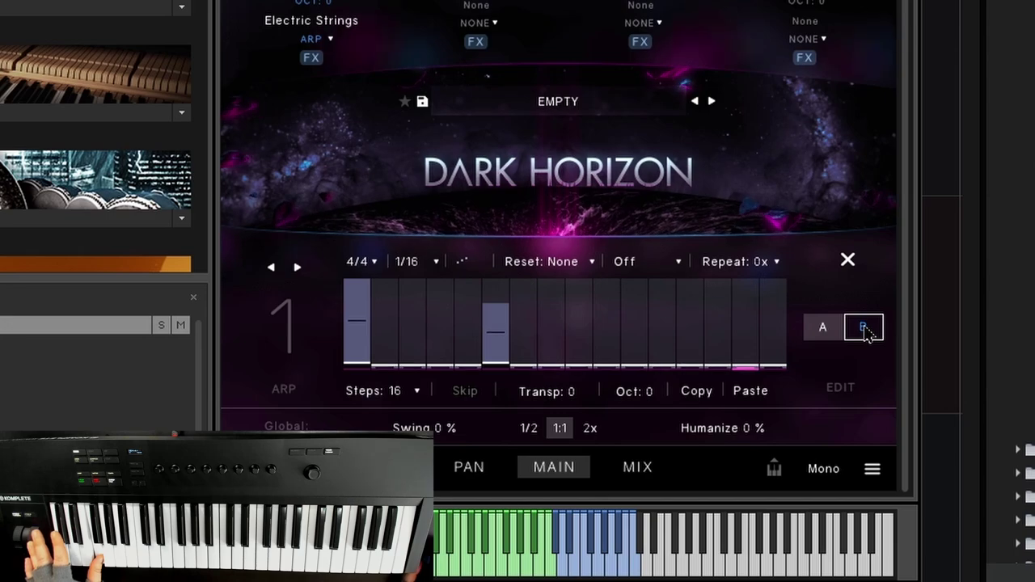
pyautogui.click(853, 334)
# Step: Set slot 1's arpeggiator to a 1/4 note value and 8 steps
pyautogui.click(434, 264)
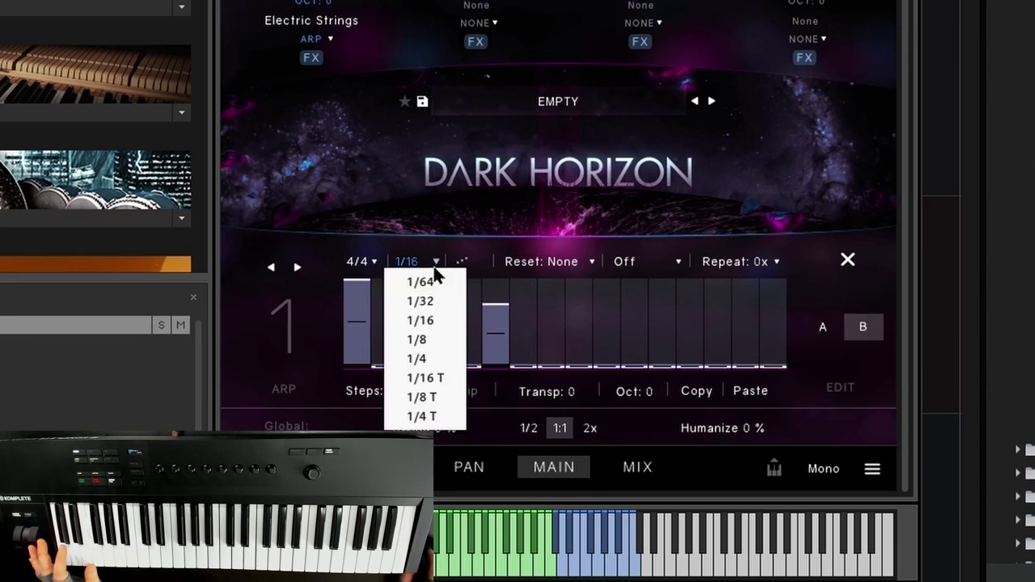
pyautogui.click(433, 358)
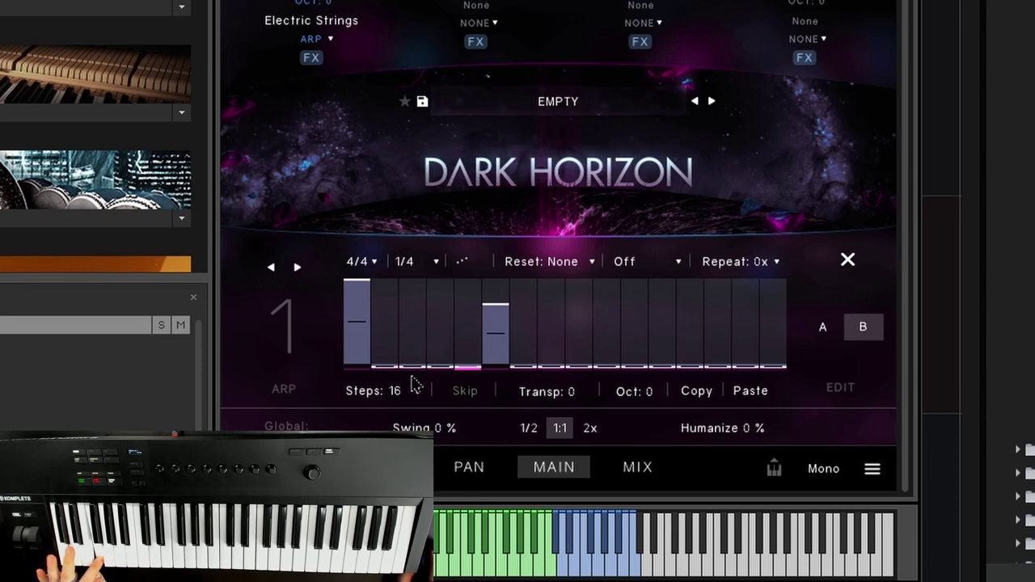
pyautogui.click(393, 391)
pyautogui.click(404, 409)
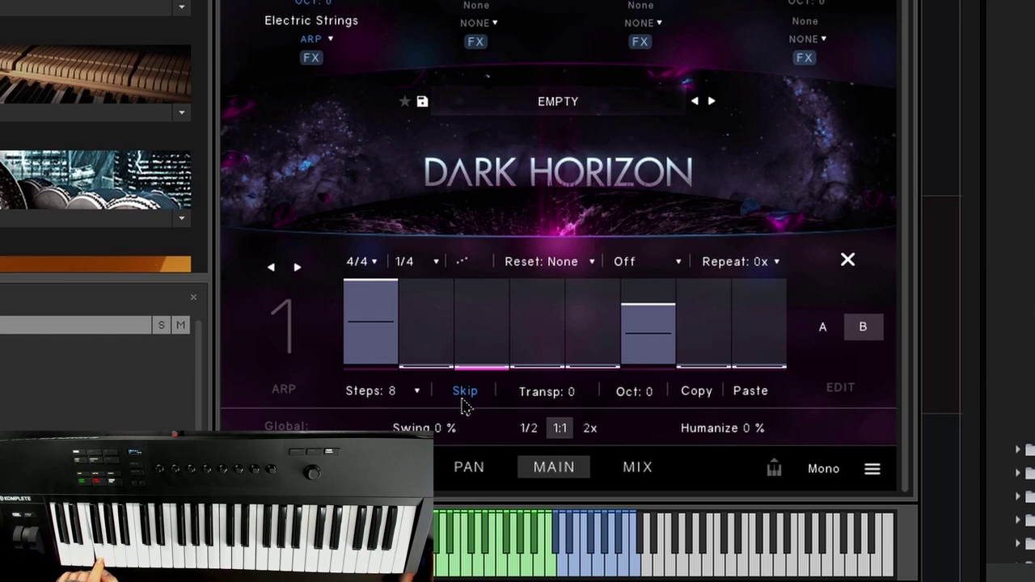
# Step: Set slot 1's arpeggiator to a 1/8 note value and its note order to Up & Down
pyautogui.click(437, 262)
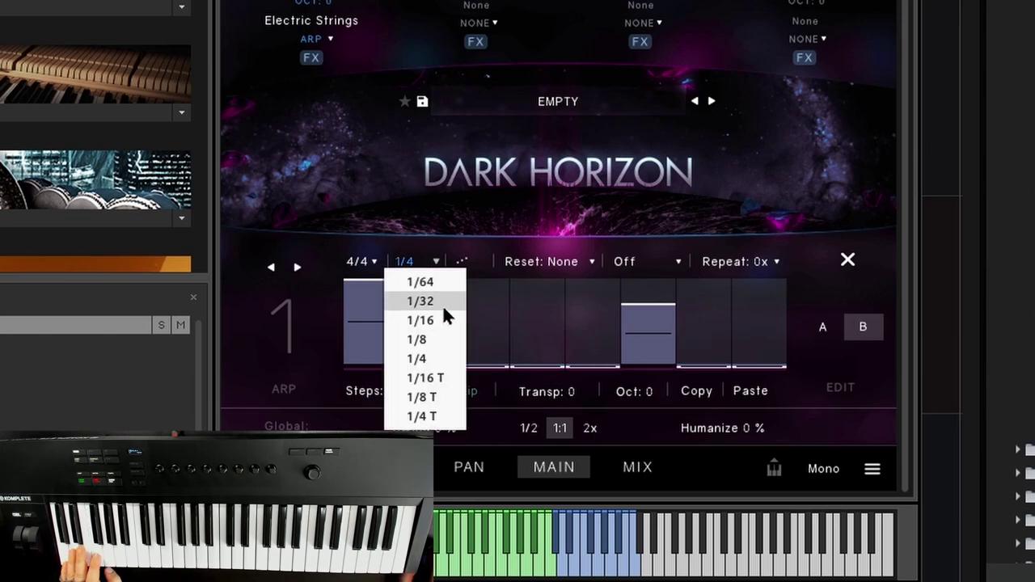
pyautogui.click(413, 341)
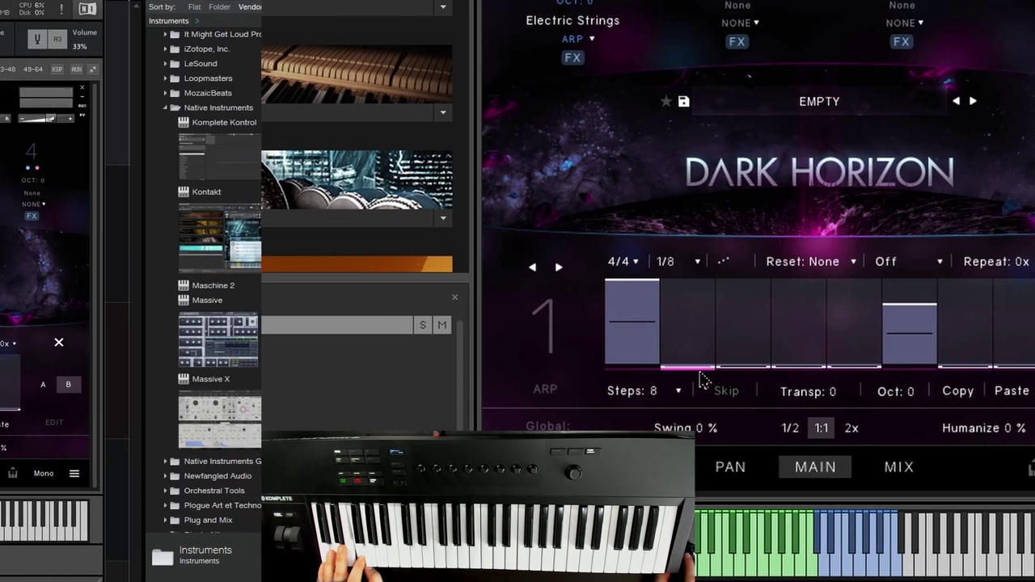
pyautogui.click(461, 261)
pyautogui.click(619, 379)
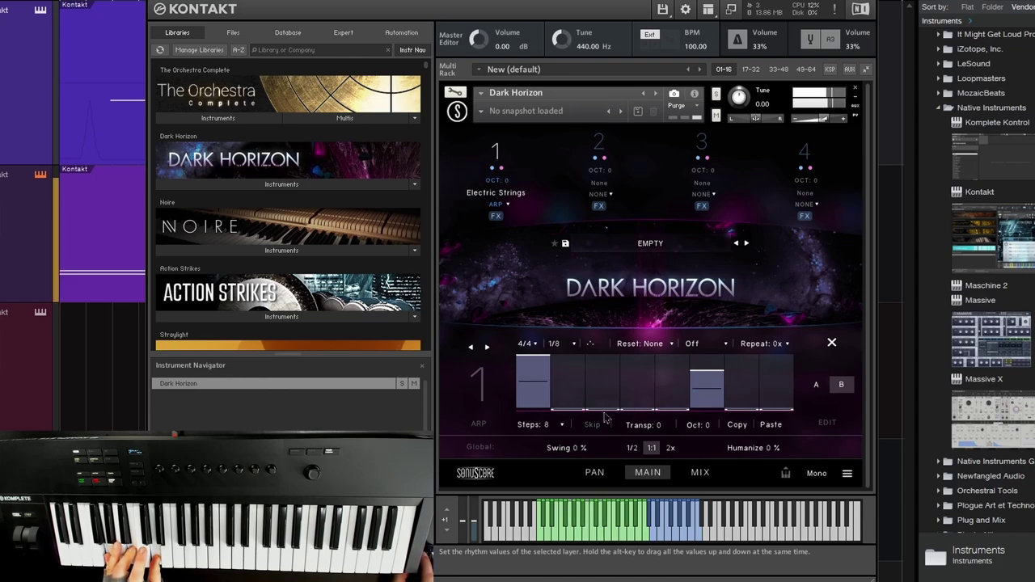
# Step: Raise the third step of slot 1's rhythm layer B to about two thirds
pyautogui.moveTo(608, 412); pyautogui.dragTo(609, 379)
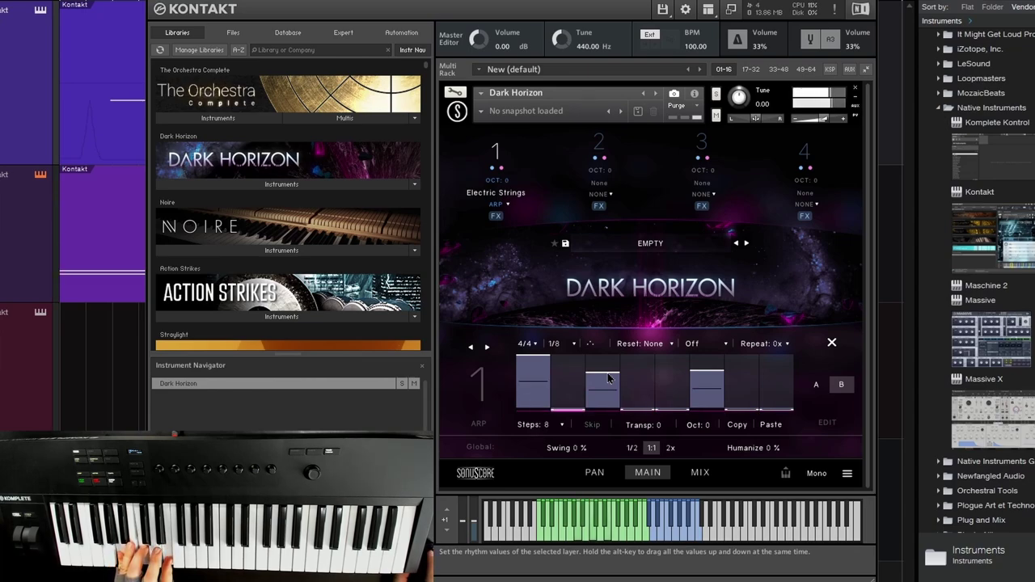
# Step: Audition the Down, Move In & Out and All (Chord) note orders on slot 1, and return to Up & Down
pyautogui.click(591, 344)
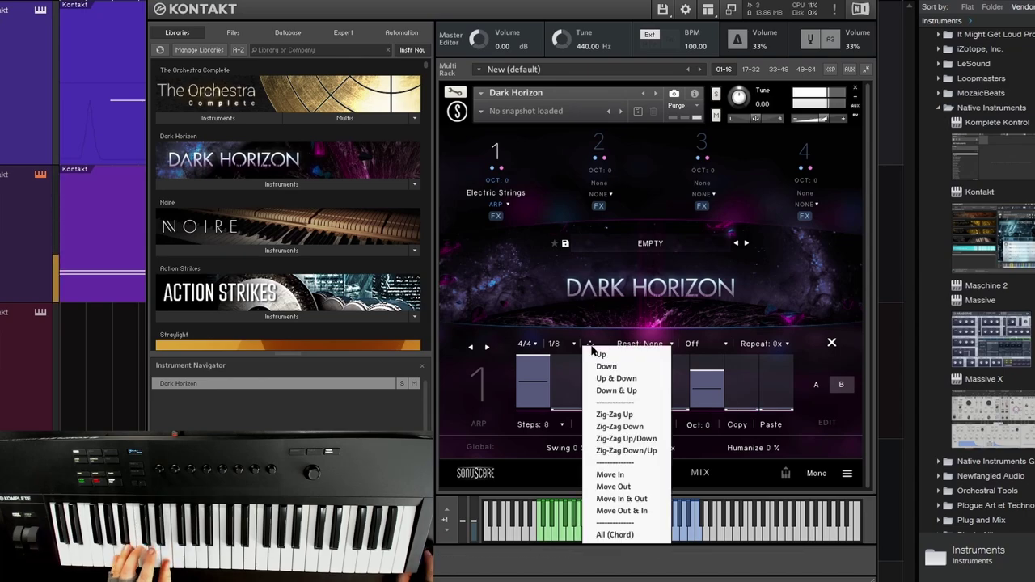
pyautogui.click(610, 370)
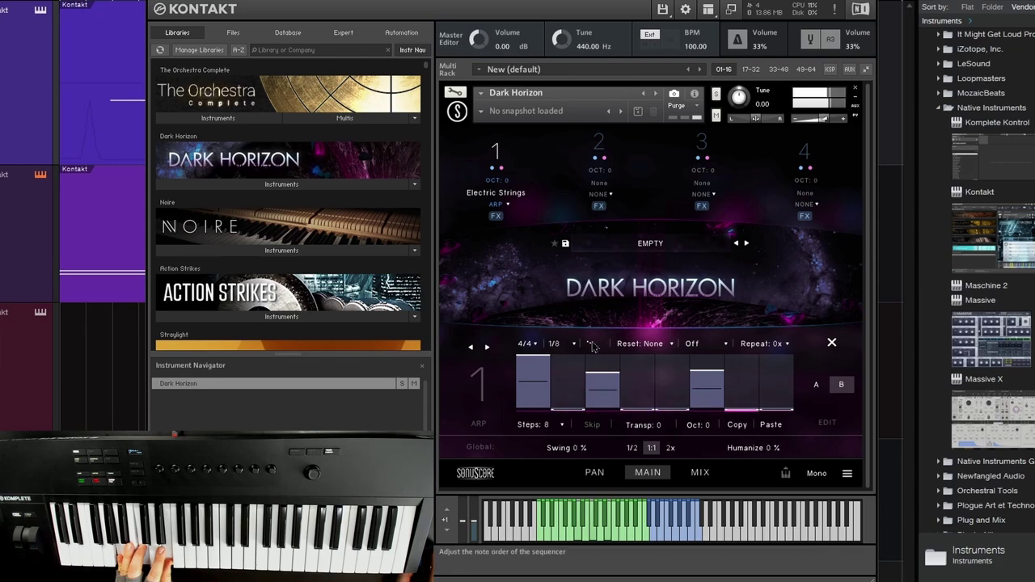
pyautogui.click(591, 343)
pyautogui.click(632, 500)
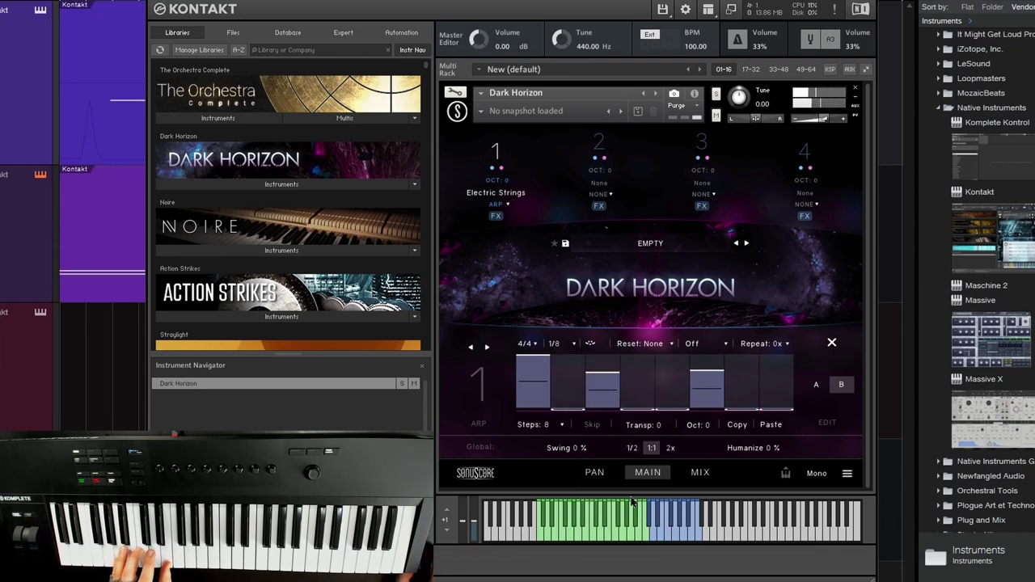
pyautogui.click(590, 344)
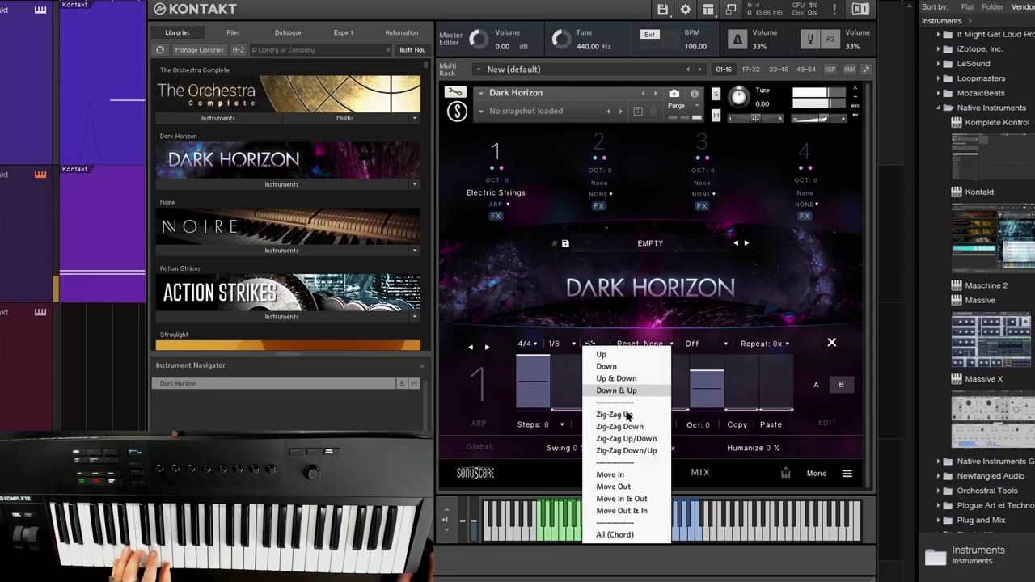
pyautogui.click(629, 534)
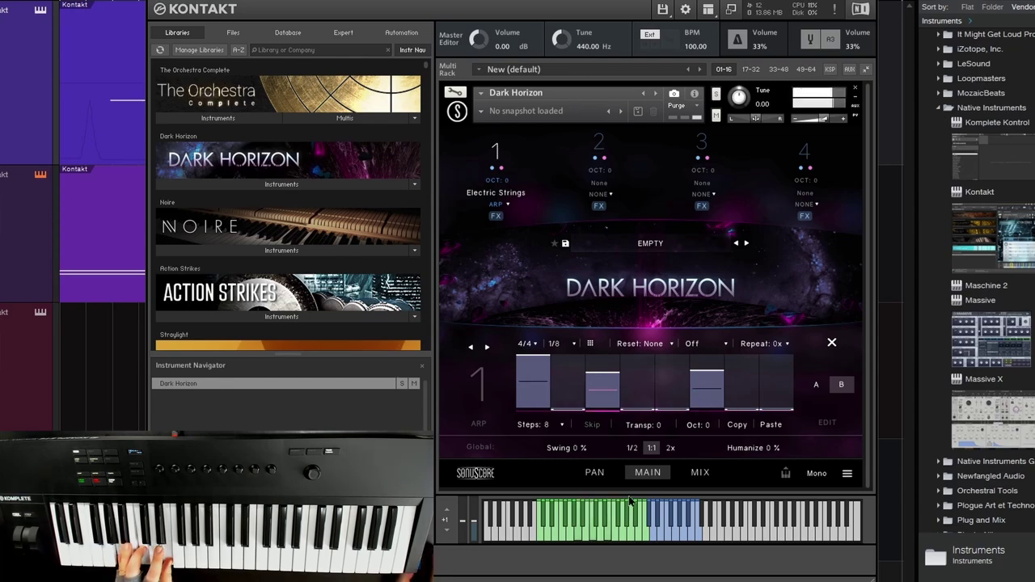
pyautogui.click(590, 344)
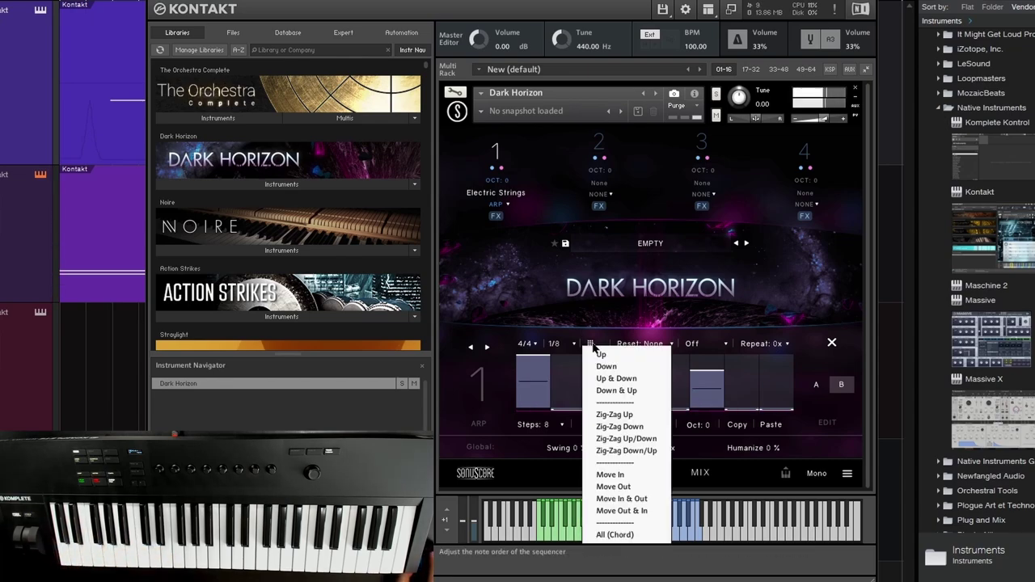
pyautogui.click(629, 391)
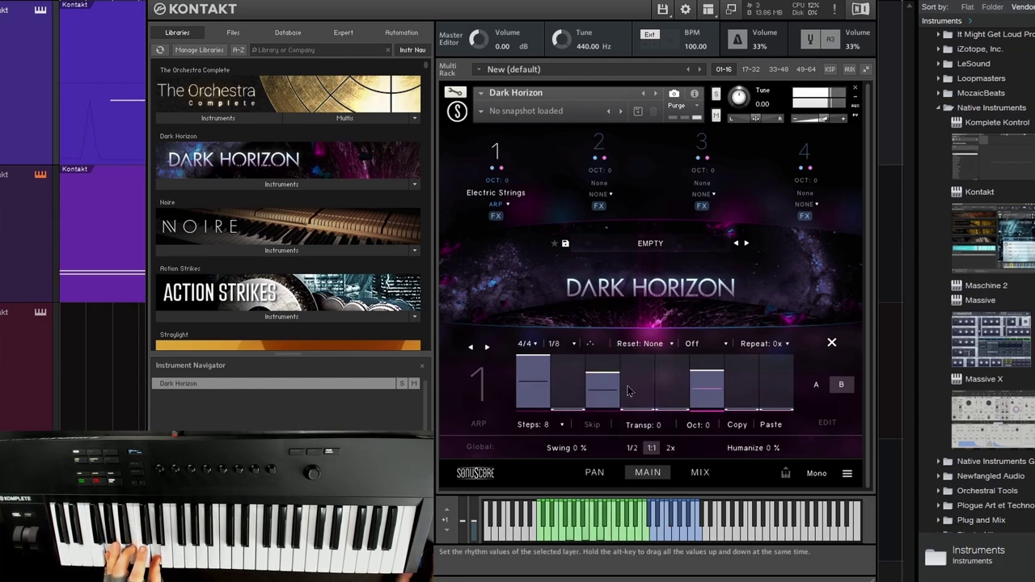
# Step: Review slot 1's bar reset choices, keeping Reset: None
pyautogui.click(640, 343)
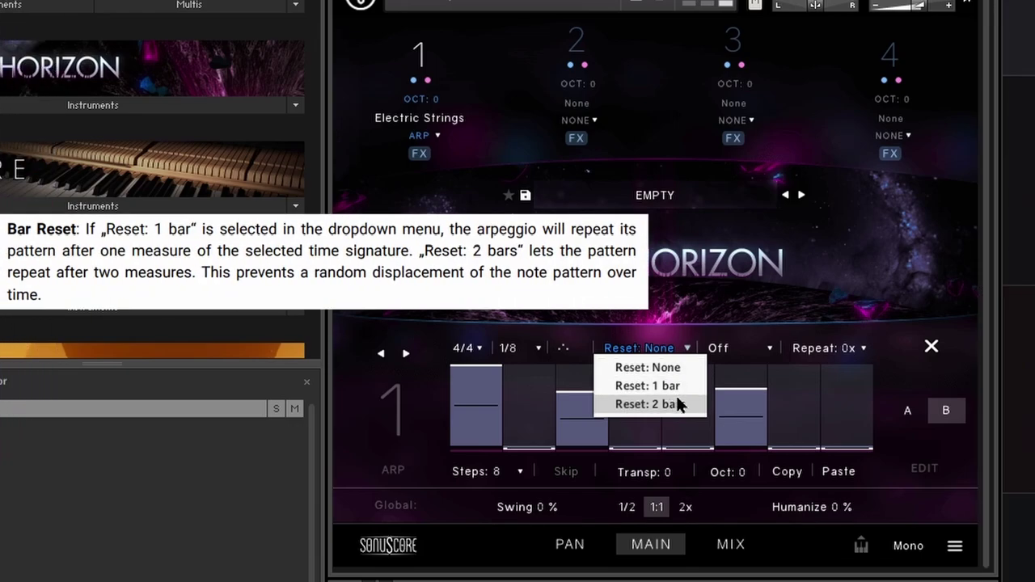
pyautogui.click(668, 367)
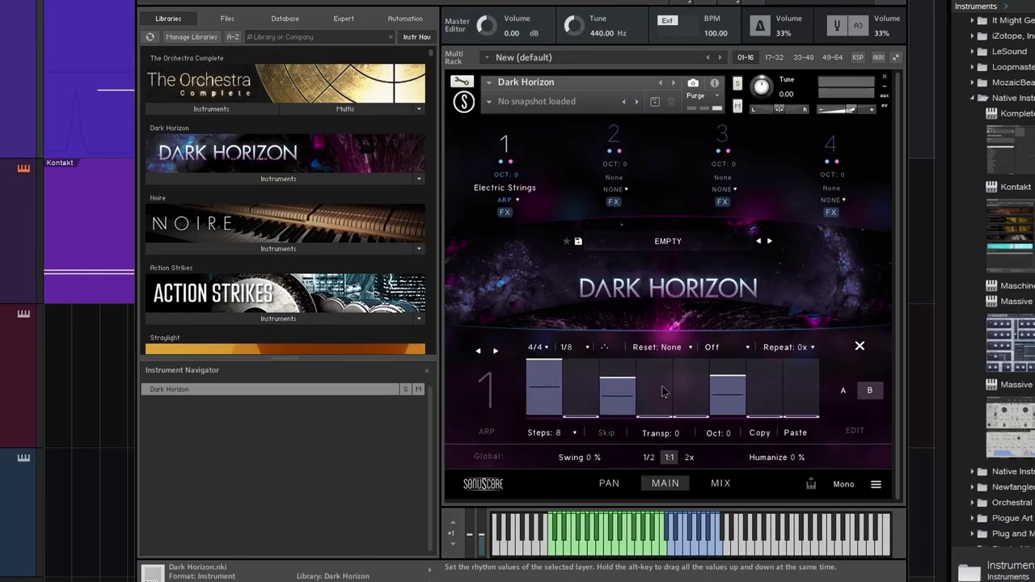
# Step: Try slot 1's note selection at Lowest, Top and Top 2, and switch it back to Off
pyautogui.click(713, 349)
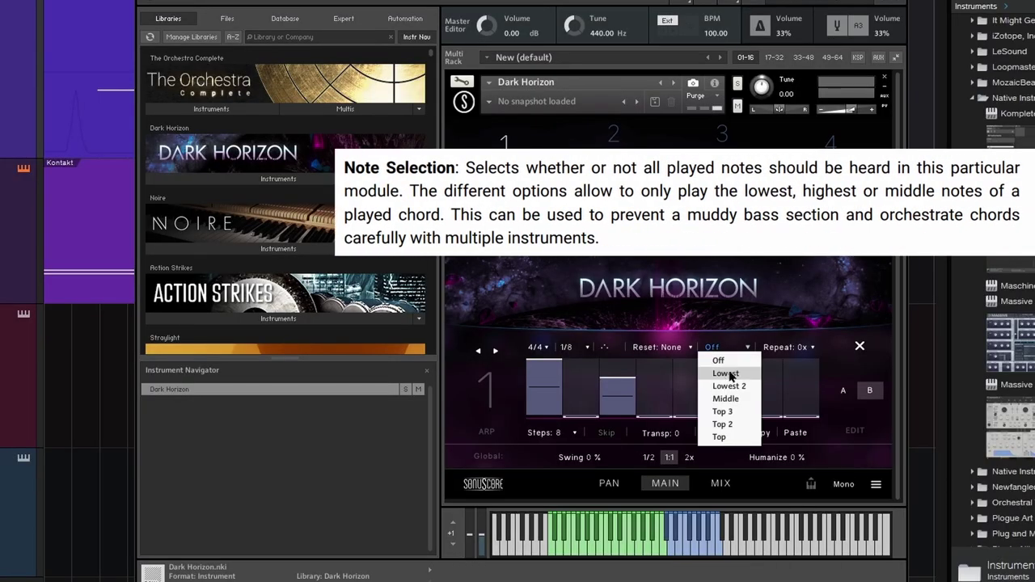
pyautogui.click(730, 376)
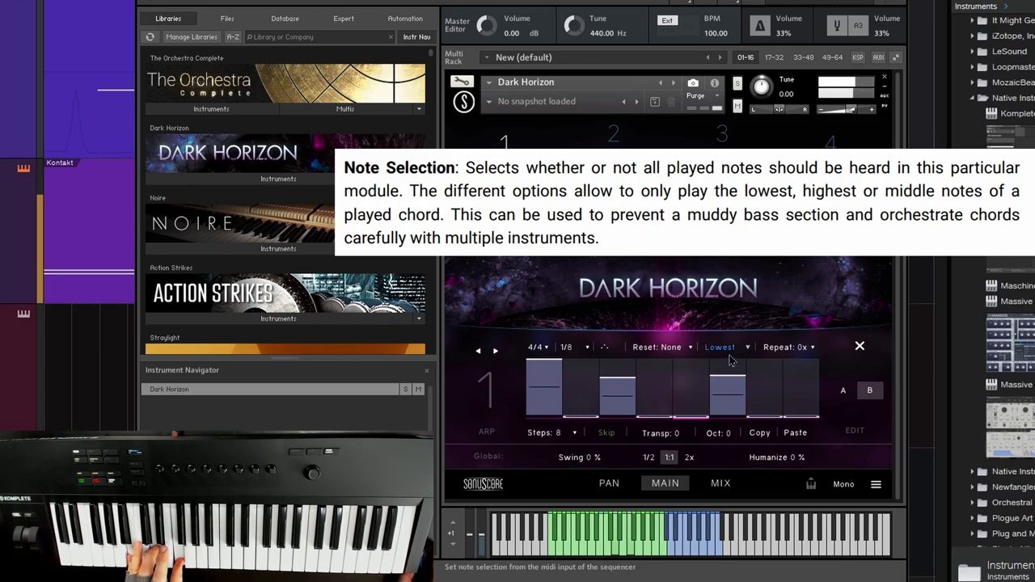
pyautogui.click(729, 356)
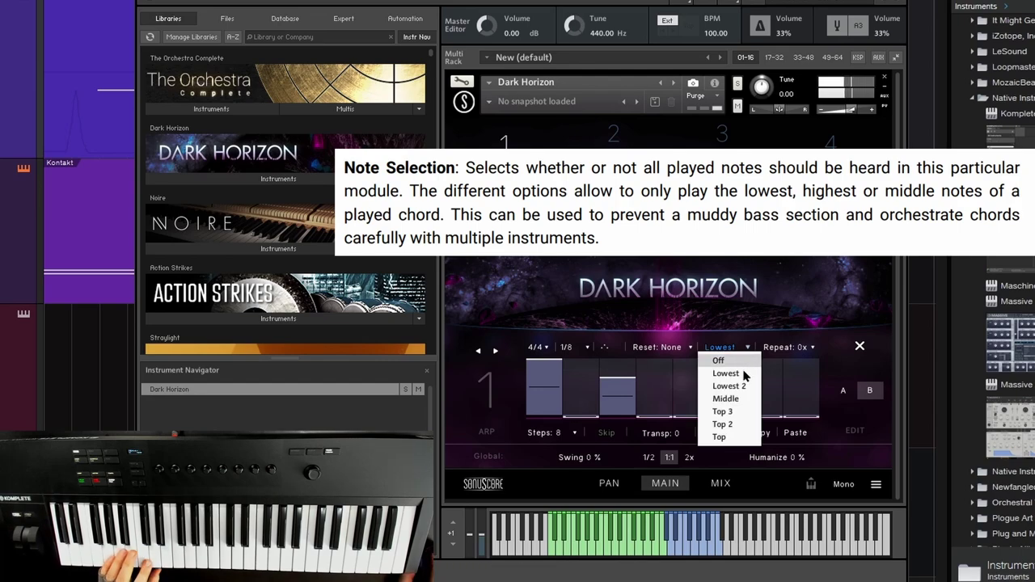
pyautogui.click(730, 436)
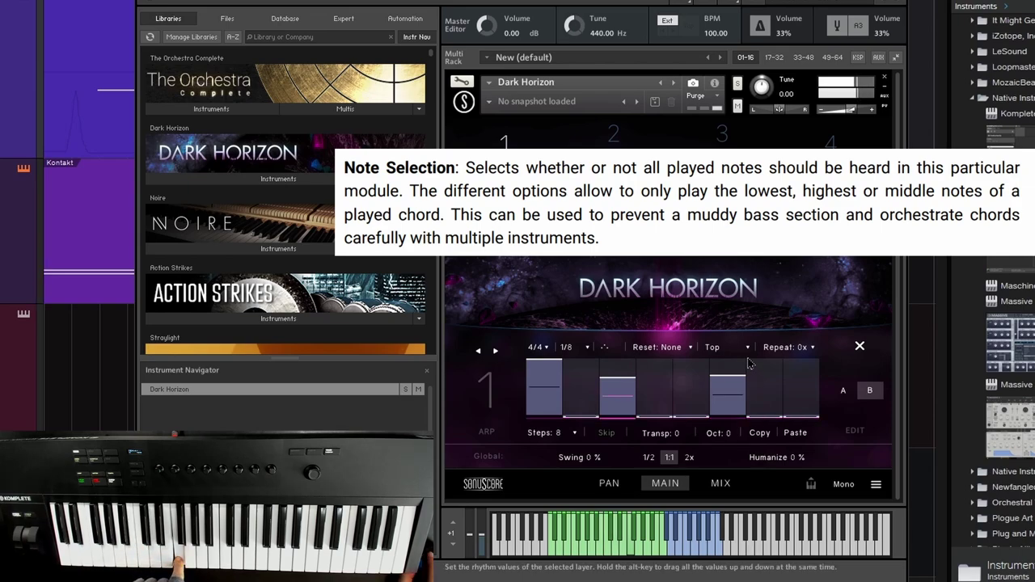
pyautogui.click(715, 347)
pyautogui.click(723, 425)
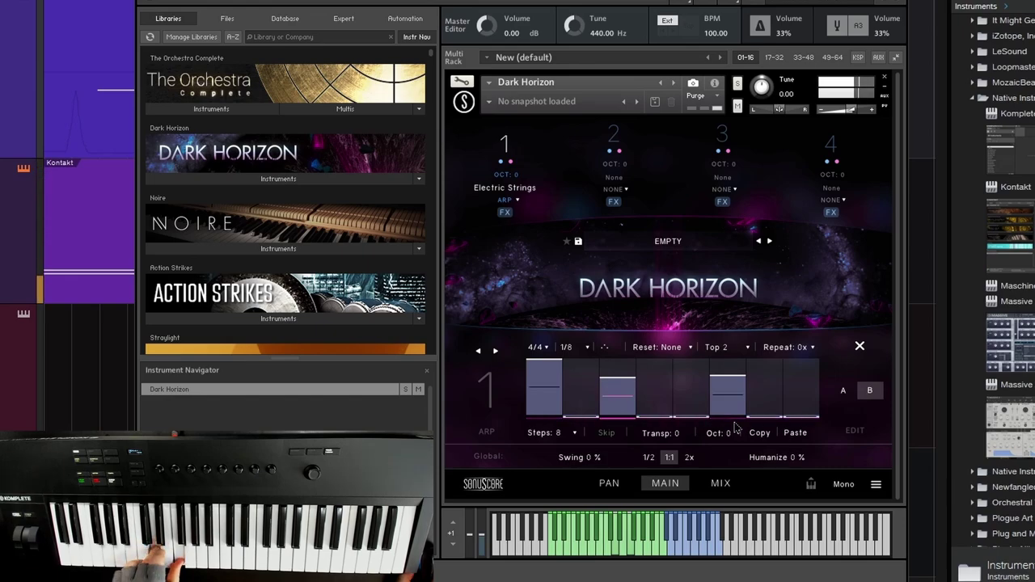
pyautogui.click(745, 350)
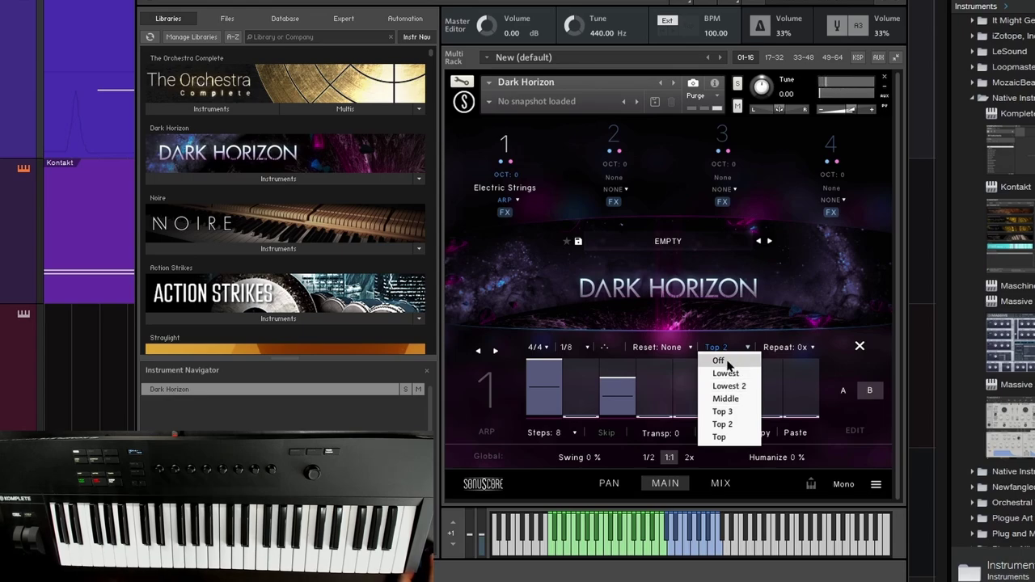
pyautogui.click(728, 361)
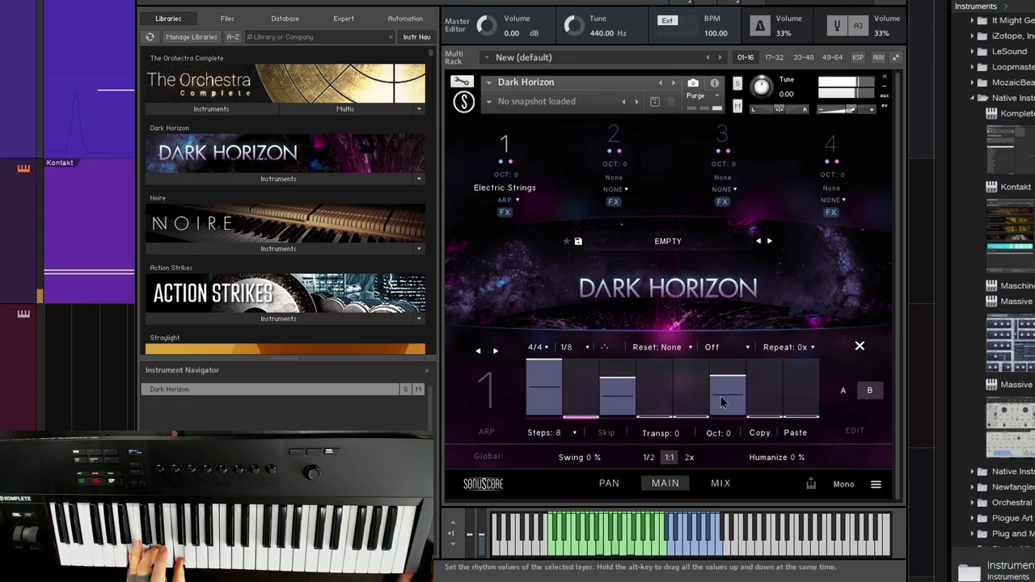
# Step: Try slot 1's note repeat at 2x and 1x, and return it to 0x
pyautogui.click(801, 348)
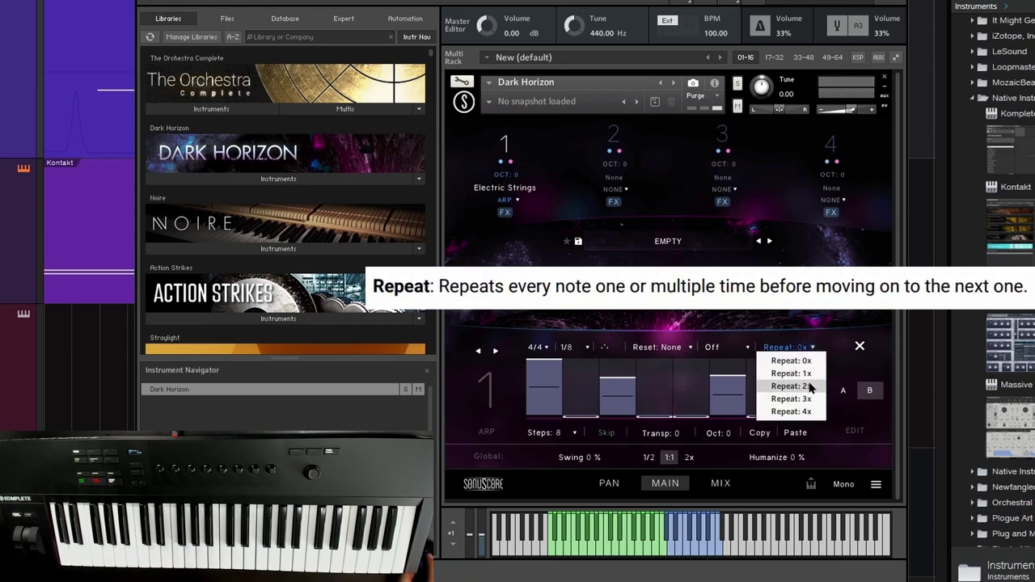
pyautogui.click(811, 386)
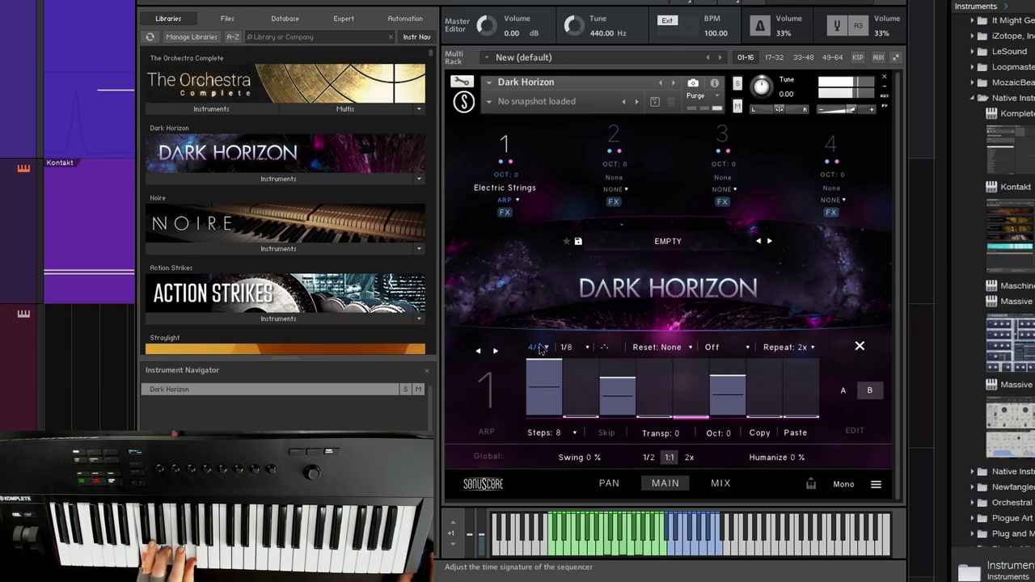
pyautogui.click(789, 347)
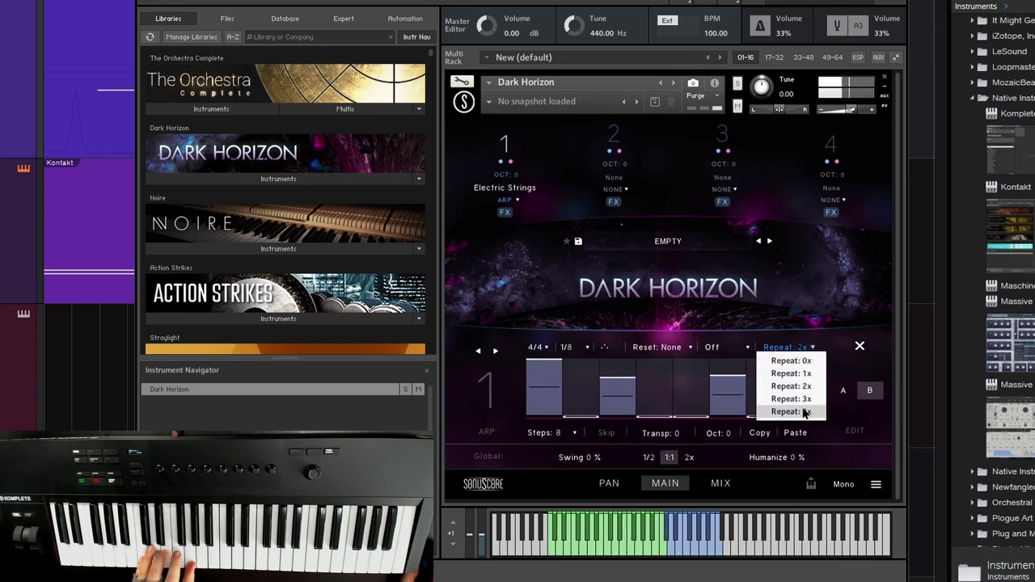
pyautogui.click(799, 374)
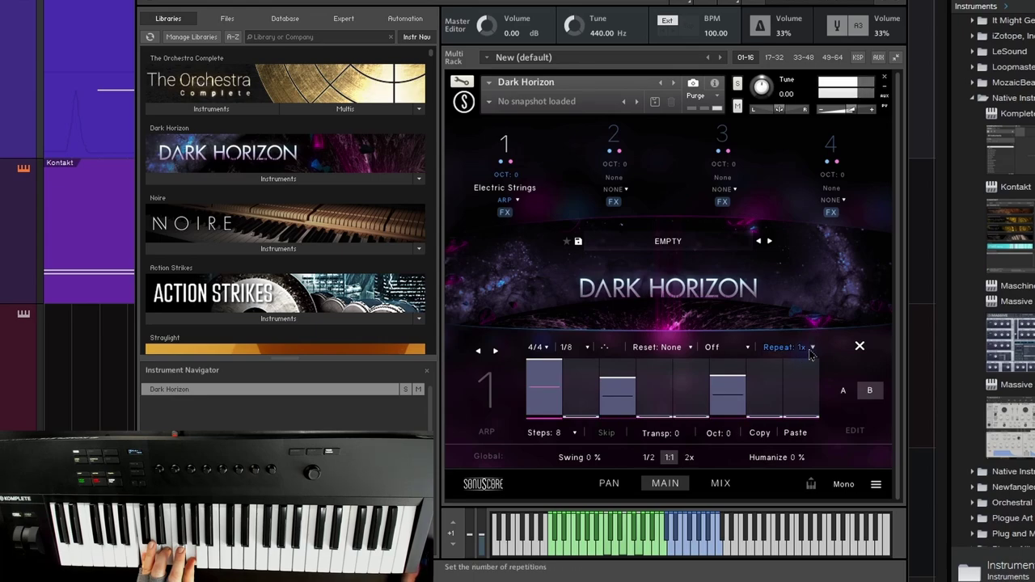
pyautogui.click(803, 348)
pyautogui.click(805, 361)
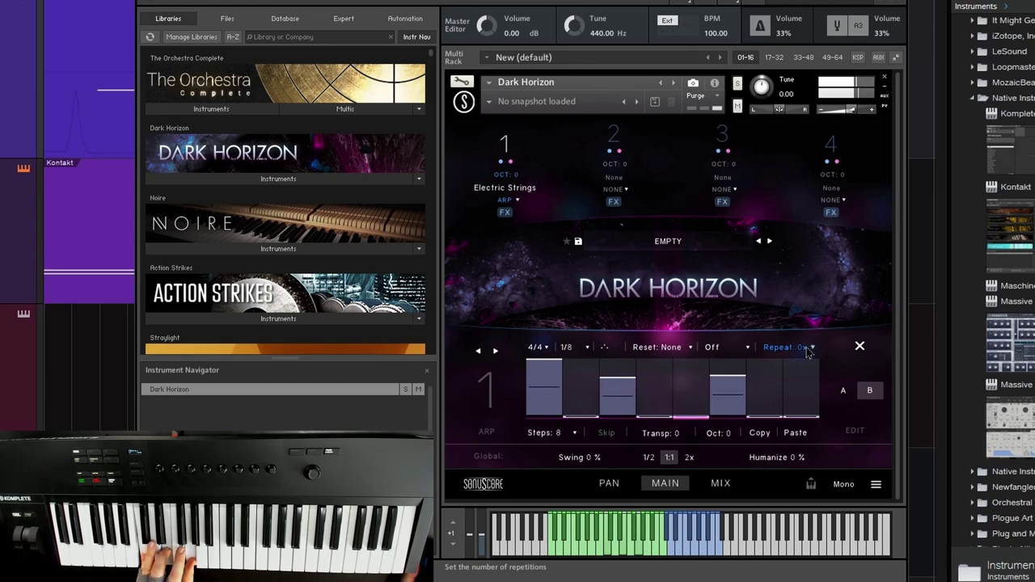
pyautogui.click(806, 349)
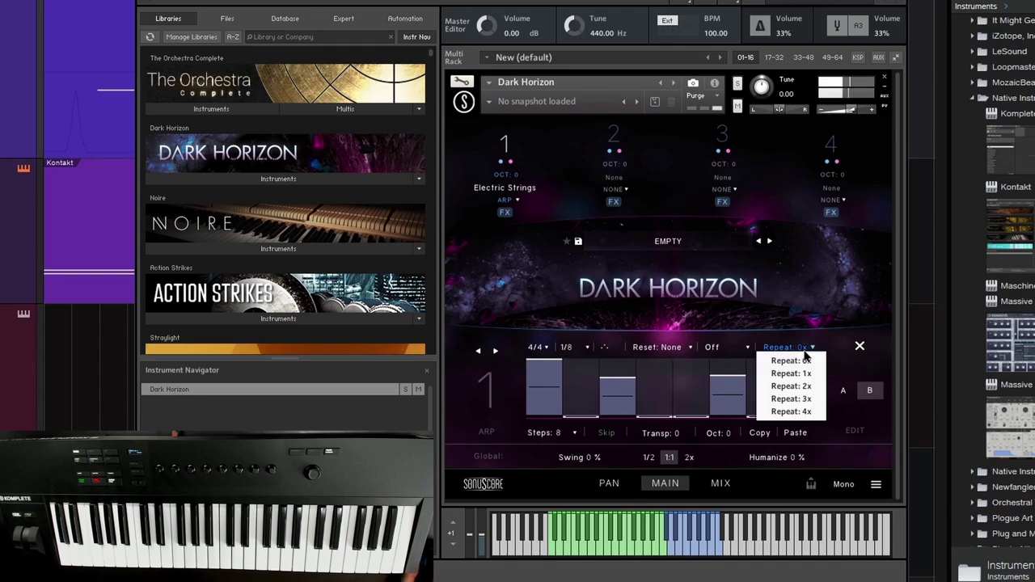
pyautogui.click(791, 361)
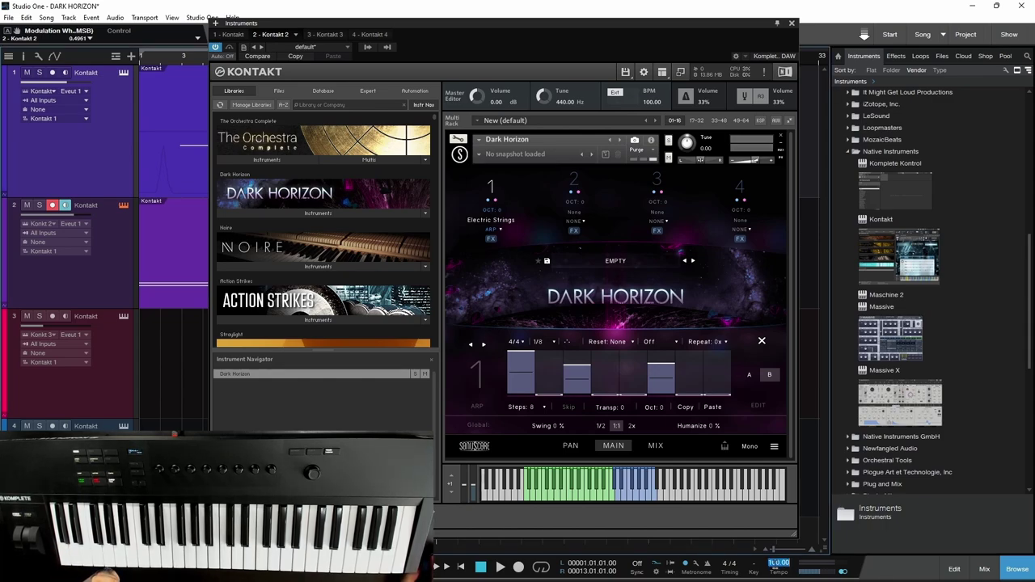
# Step: Try a song tempo of 190 BPM and set it back to 100 BPM
pyautogui.press('Return')
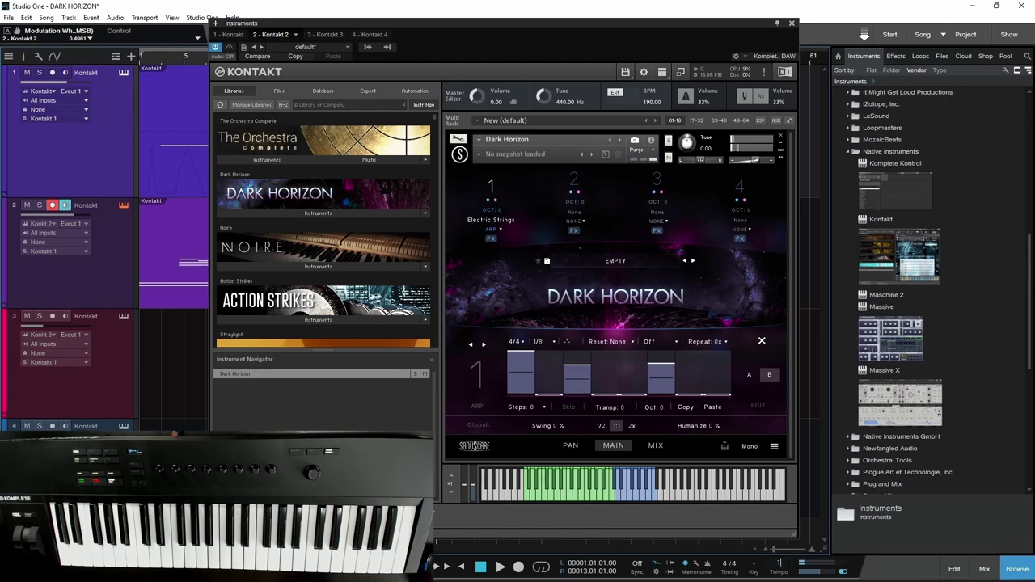
pyautogui.press('Return')
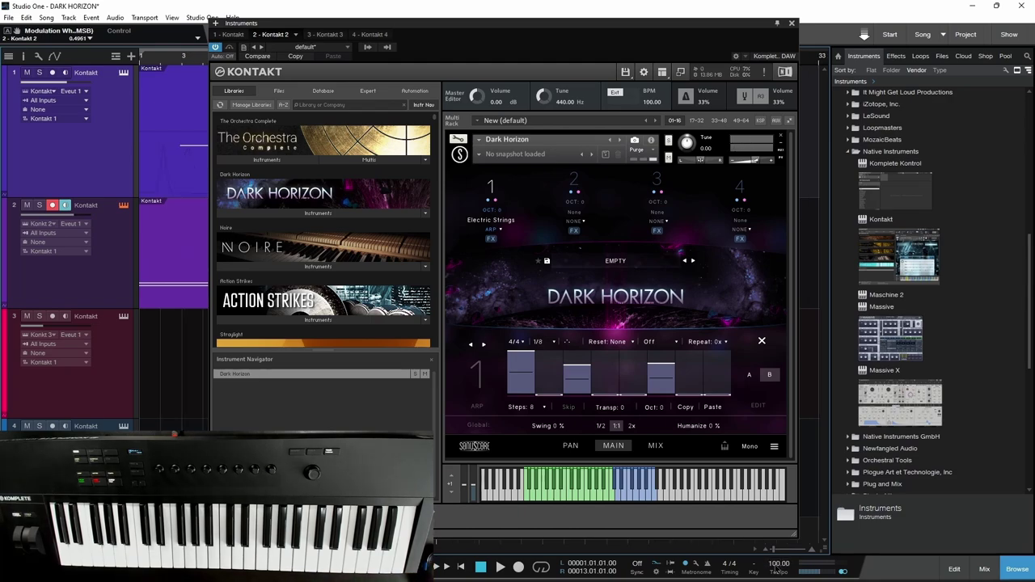
# Step: Try slot 1's pattern with 16 steps and in 5/8 and 7/8 time, and return the meter to 4/4
pyautogui.click(542, 407)
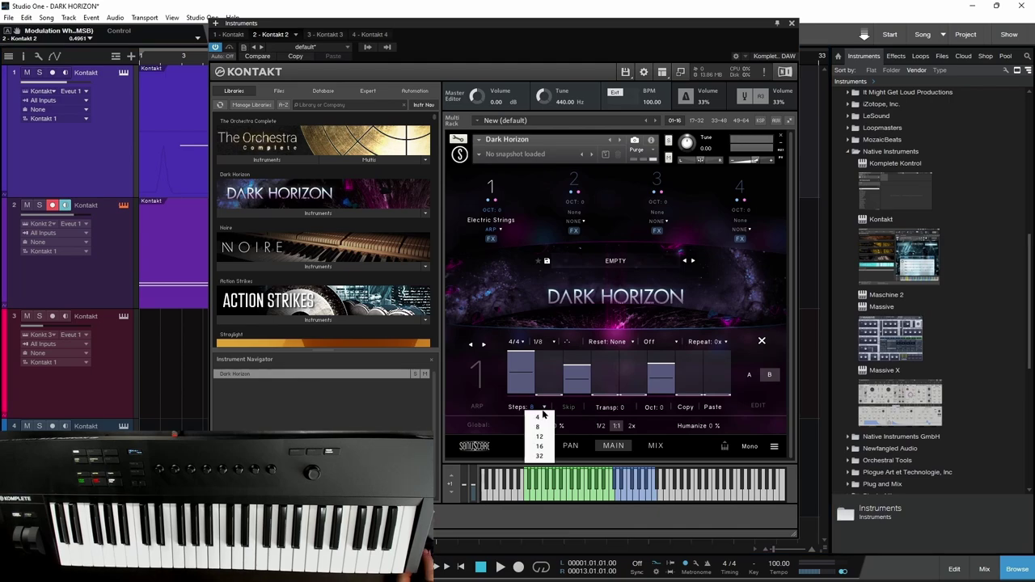
pyautogui.click(540, 446)
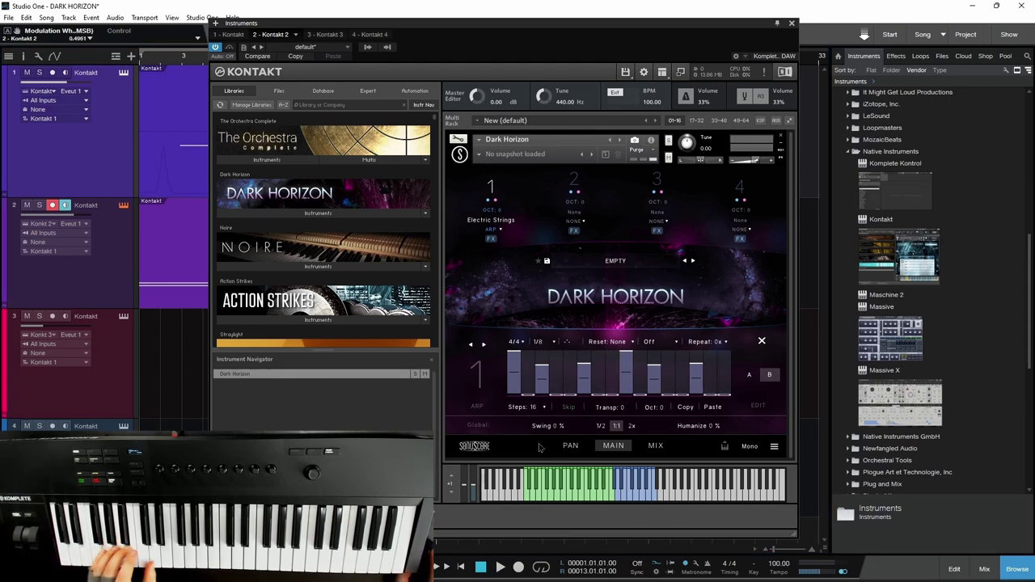
pyautogui.click(519, 341)
pyautogui.click(520, 381)
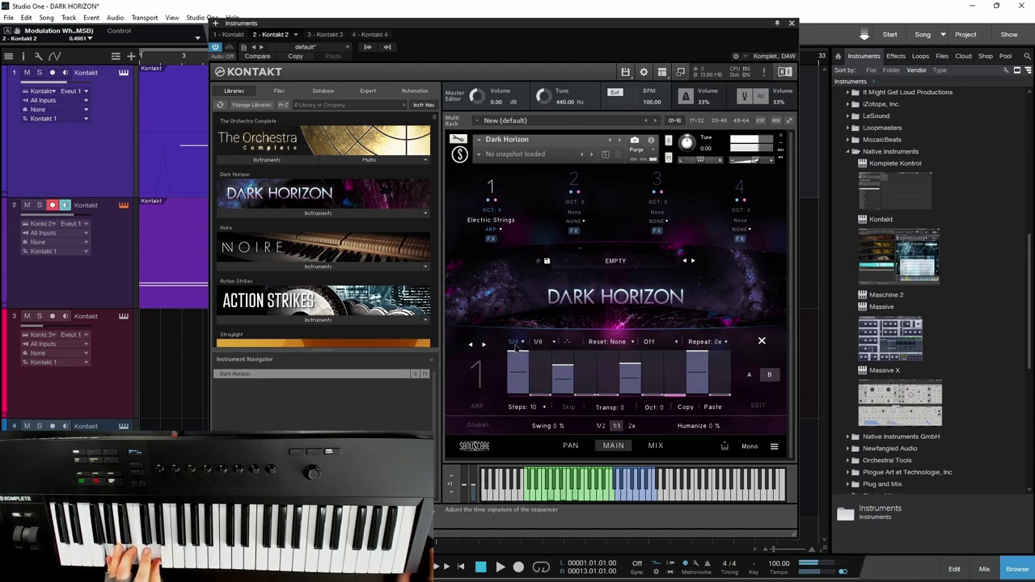
pyautogui.click(515, 342)
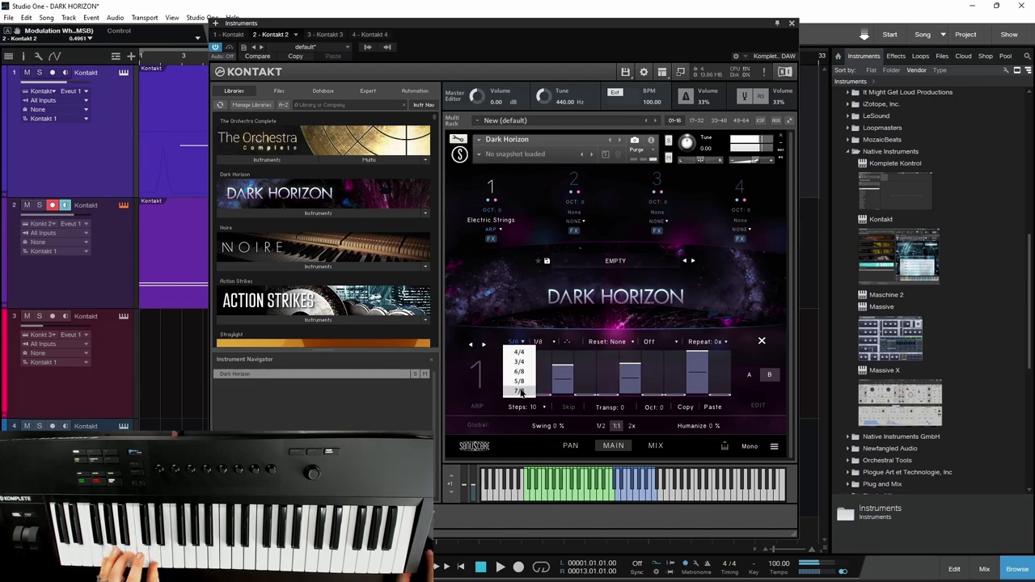
pyautogui.click(520, 394)
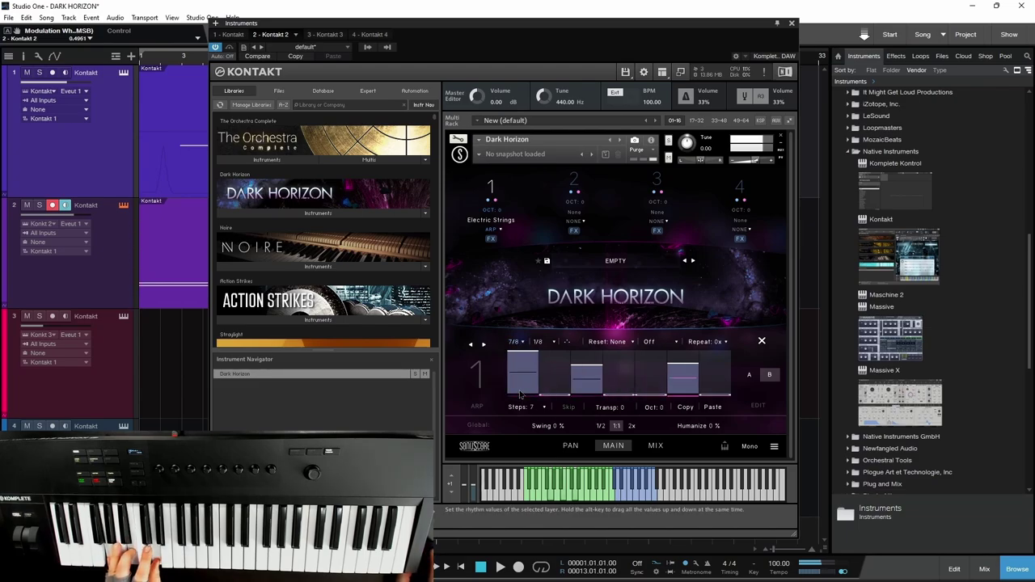
pyautogui.click(516, 342)
pyautogui.click(520, 375)
# Step: Try slot 1's pattern with 12 steps, lower its third step slightly, and set the step count to 8
pyautogui.click(531, 409)
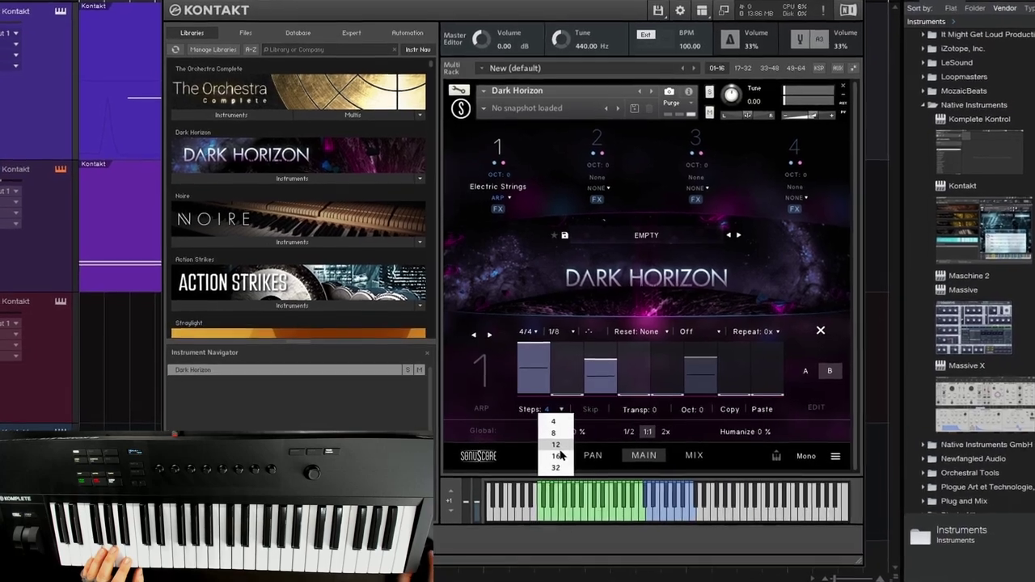
pyautogui.click(538, 444)
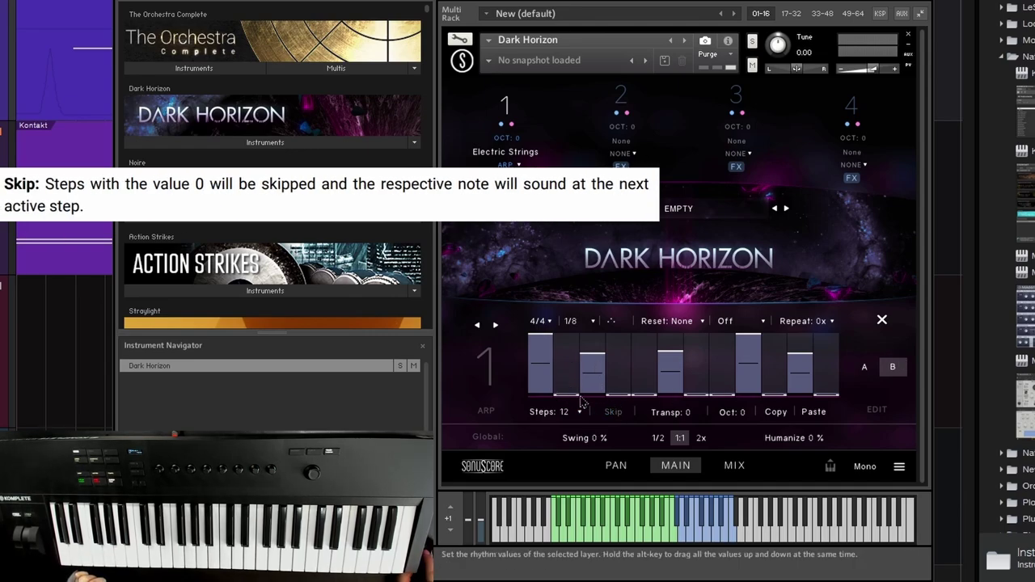
pyautogui.click(592, 365)
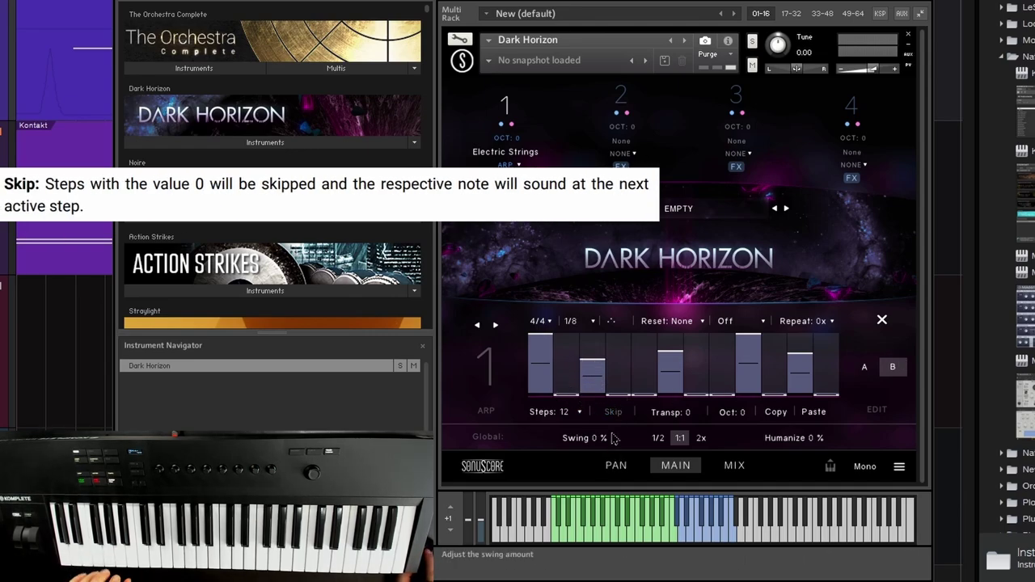
pyautogui.click(570, 411)
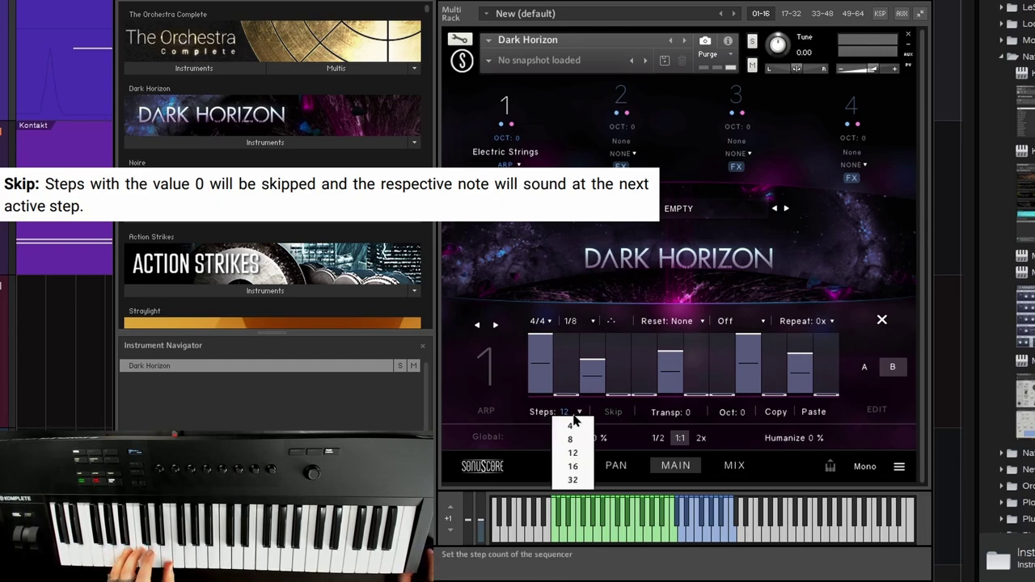
pyautogui.click(584, 453)
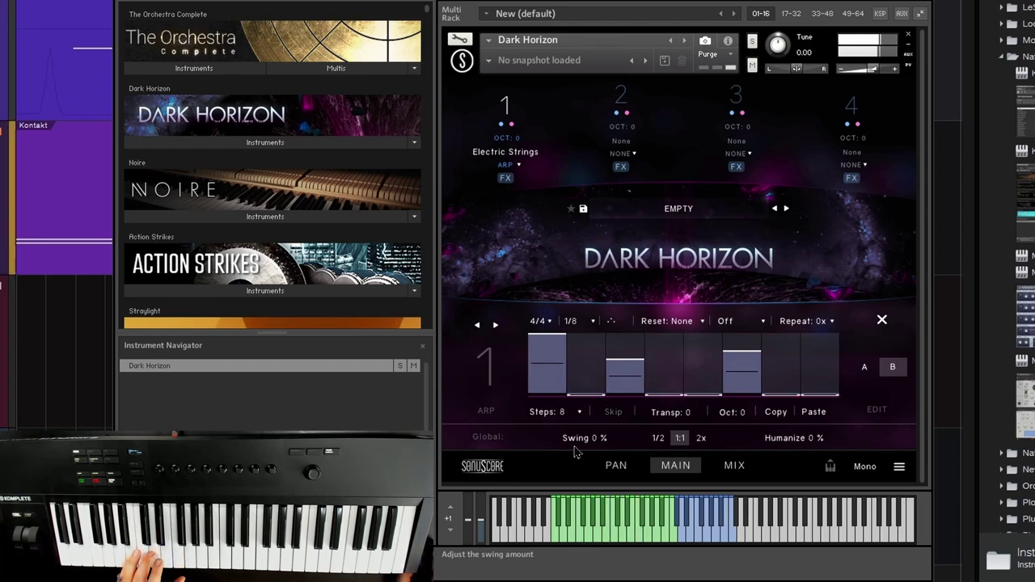
# Step: Try Skip on slot 1's arpeggiator, switch it off, and raise the pattern's empty steps so all eight have a value
pyautogui.click(613, 414)
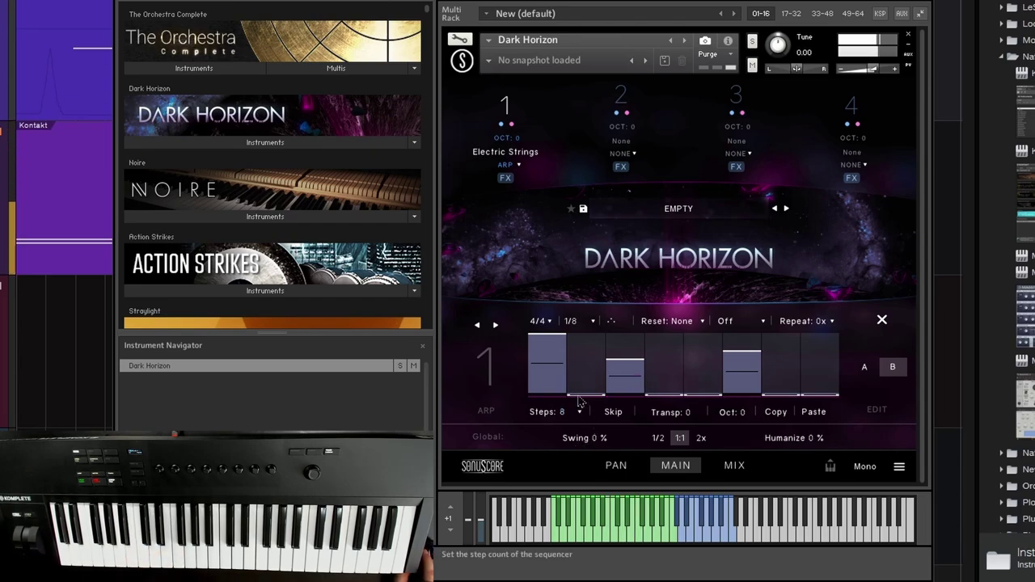
pyautogui.moveTo(596, 402); pyautogui.dragTo(600, 346)
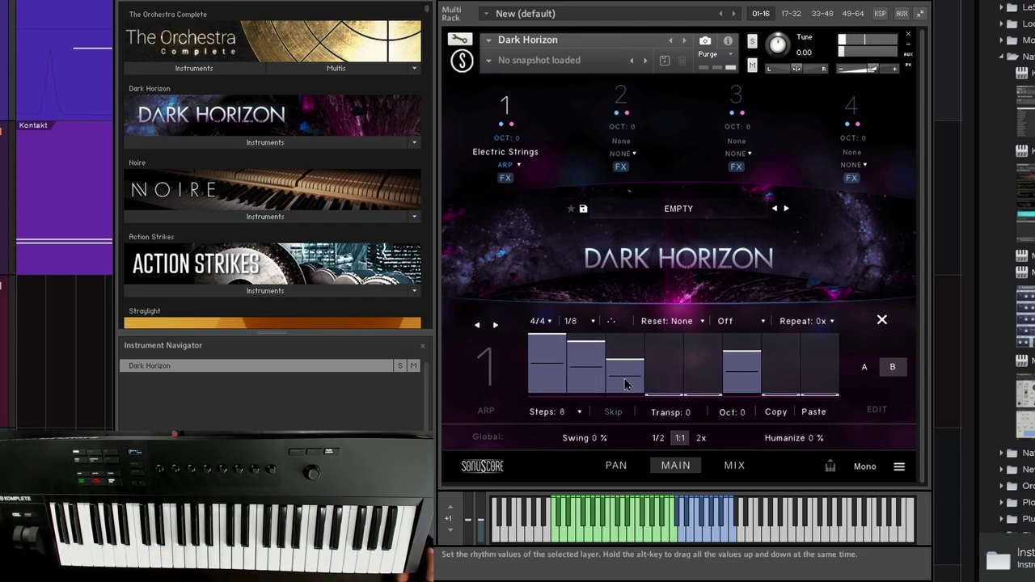
pyautogui.moveTo(665, 393); pyautogui.dragTo(664, 340)
pyautogui.moveTo(702, 394); pyautogui.dragTo(702, 349)
pyautogui.moveTo(795, 388); pyautogui.dragTo(781, 353)
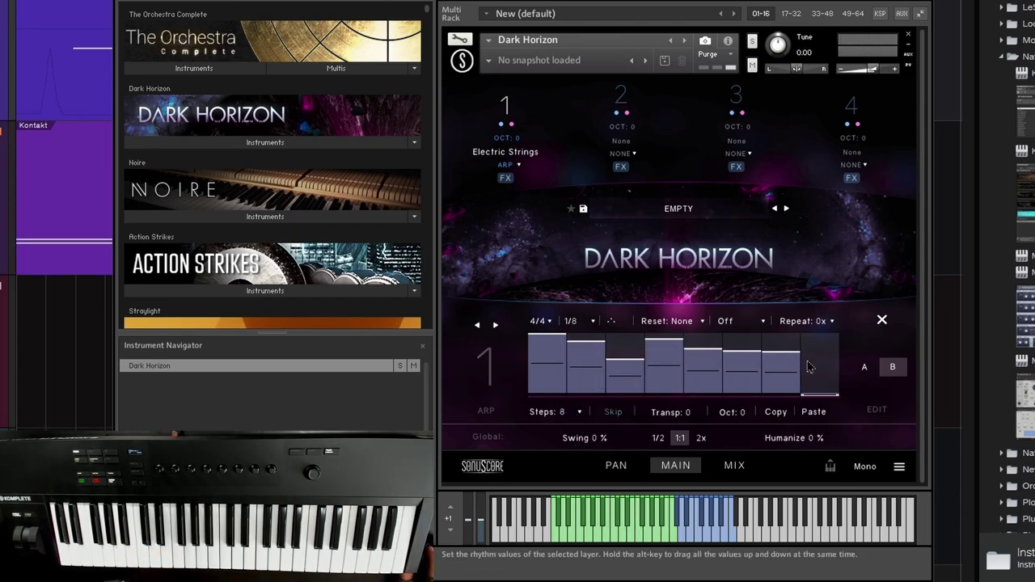
pyautogui.moveTo(828, 389); pyautogui.dragTo(815, 347)
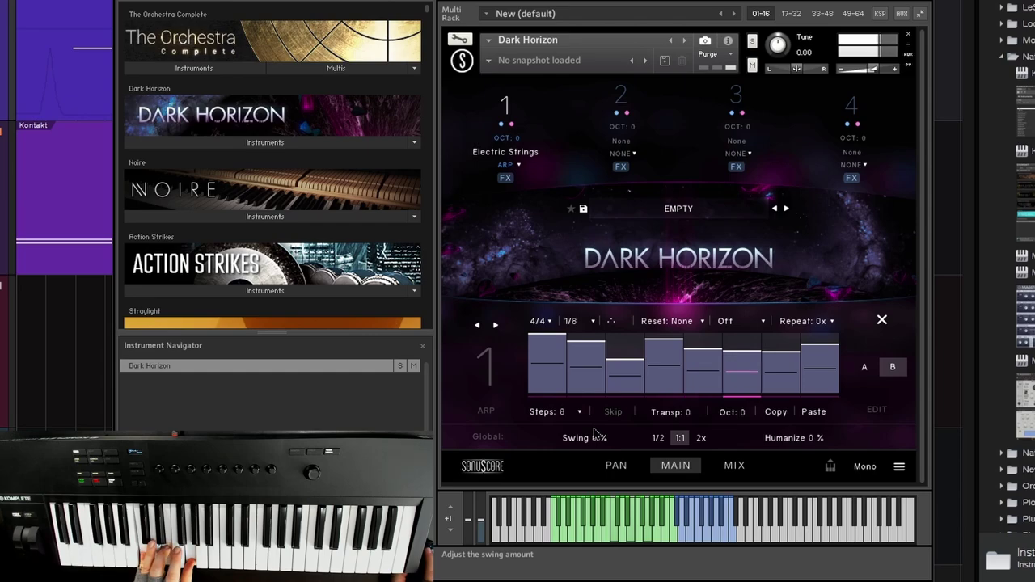
# Step: Try slot 1's arpeggio direction at Down & Up and Up & Down, and set it to Down
pyautogui.click(612, 321)
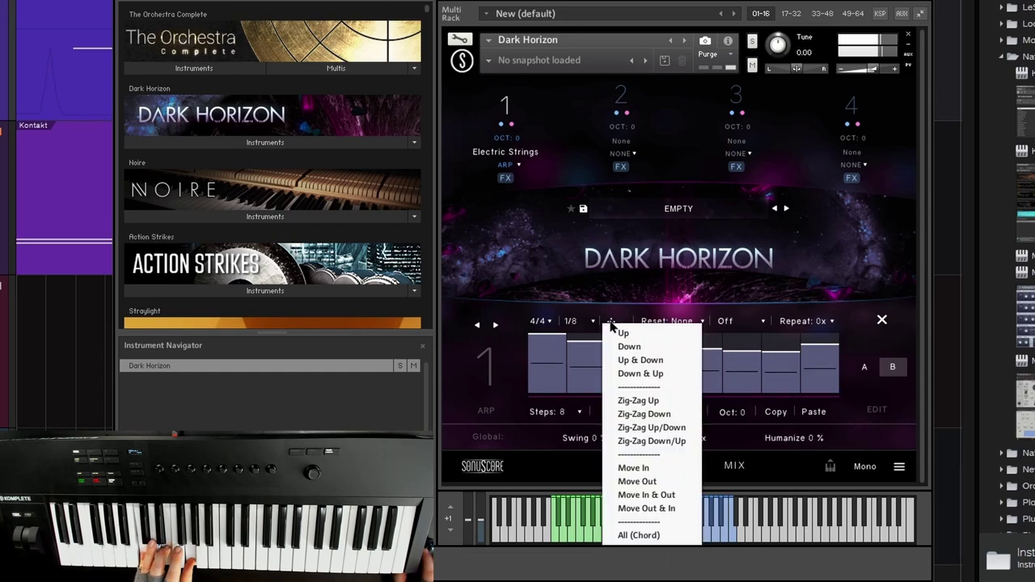
pyautogui.click(636, 362)
pyautogui.click(611, 321)
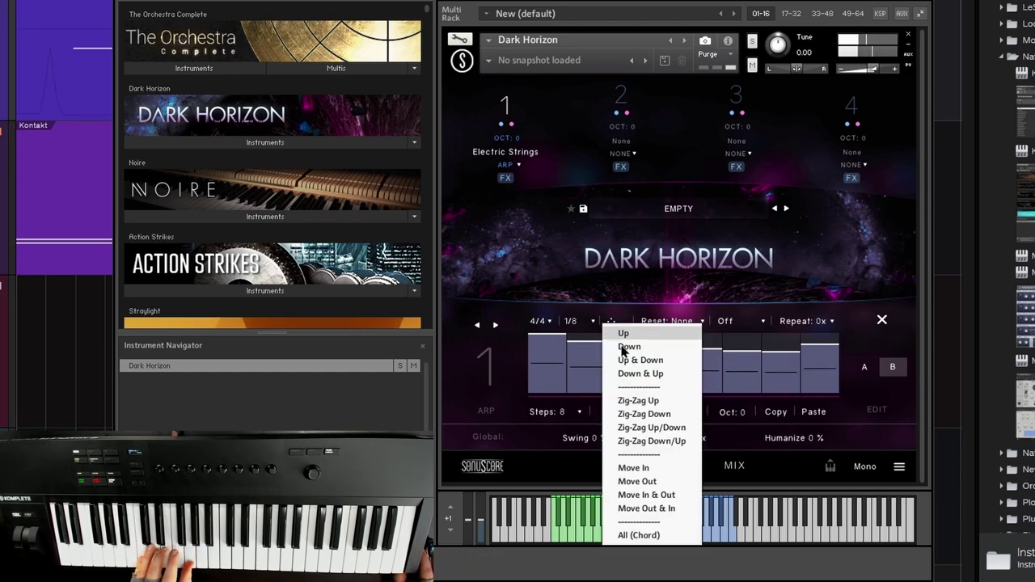
pyautogui.click(622, 372)
pyautogui.click(611, 321)
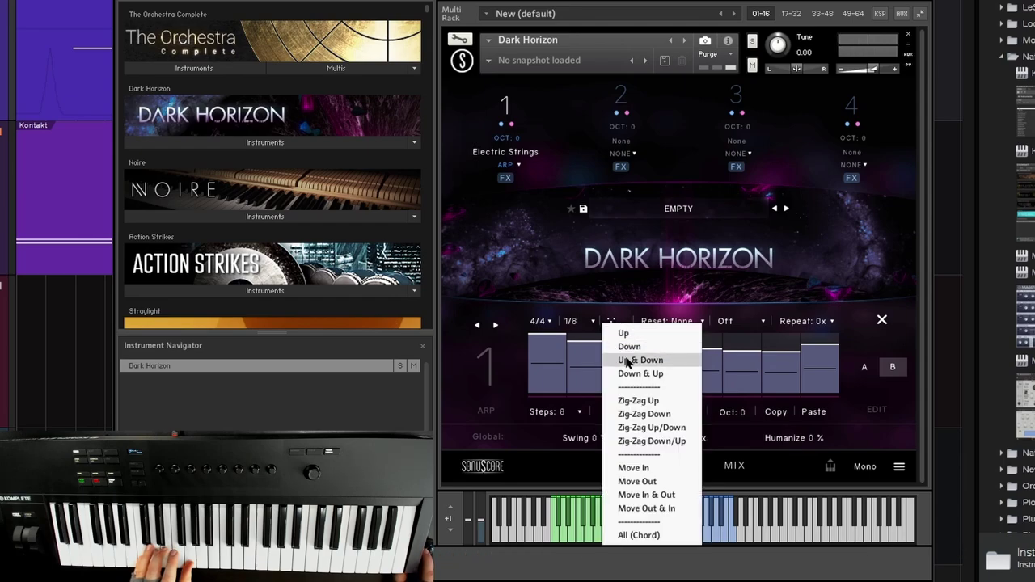
pyautogui.click(630, 361)
pyautogui.click(612, 321)
pyautogui.click(608, 354)
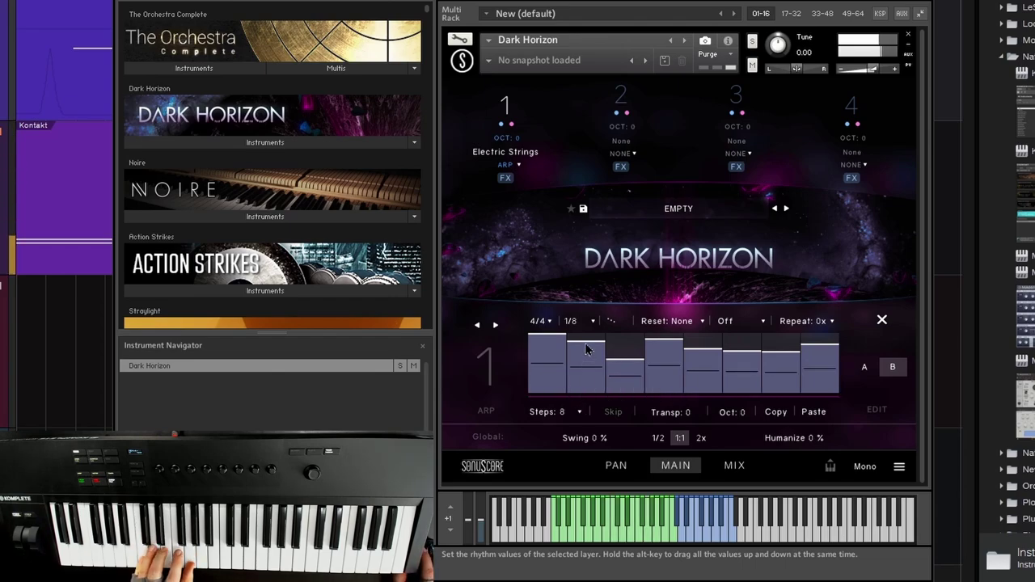
# Step: Try Skip with slot 1's second, third, sixth and fourth steps at zero, and refill all the steps with Skip off
pyautogui.moveTo(585, 351); pyautogui.dragTo(587, 400)
pyautogui.moveTo(629, 371); pyautogui.dragTo(627, 399)
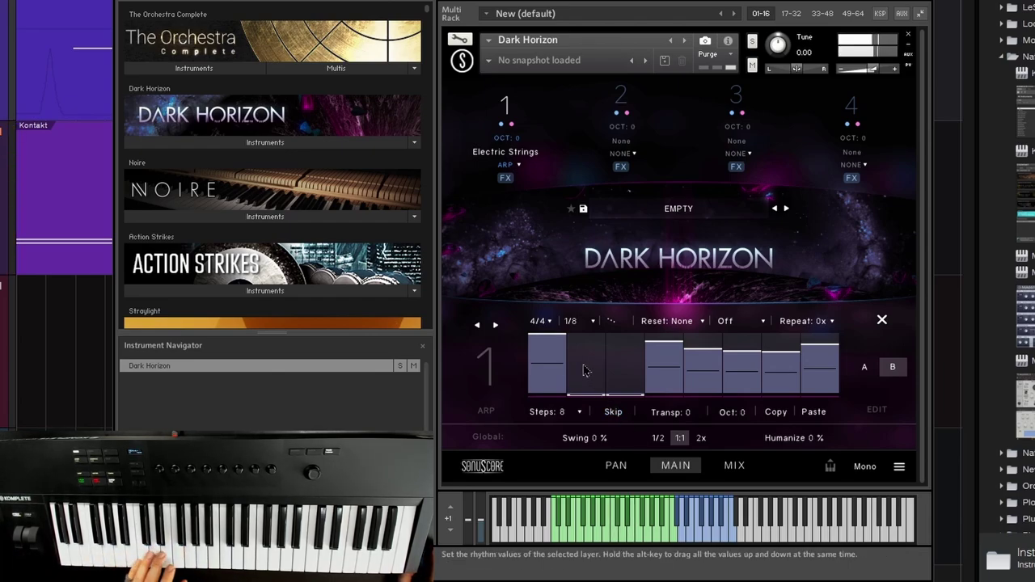
pyautogui.moveTo(643, 354)
pyautogui.mouseDown()
pyautogui.moveTo(647, 363)
pyautogui.moveTo(652, 344)
pyautogui.moveTo(660, 358)
pyautogui.mouseUp()
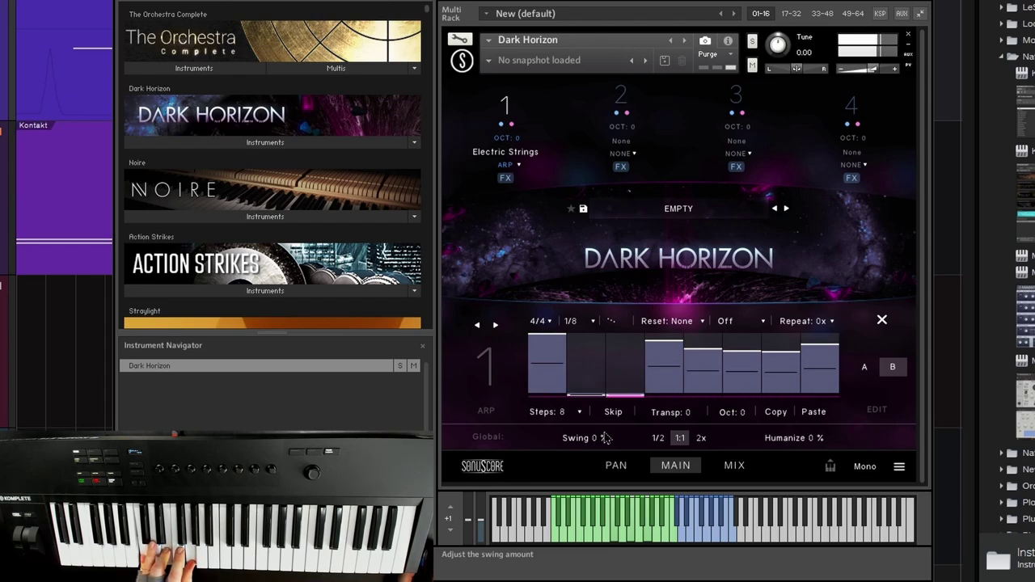
pyautogui.moveTo(742, 354); pyautogui.dragTo(741, 398)
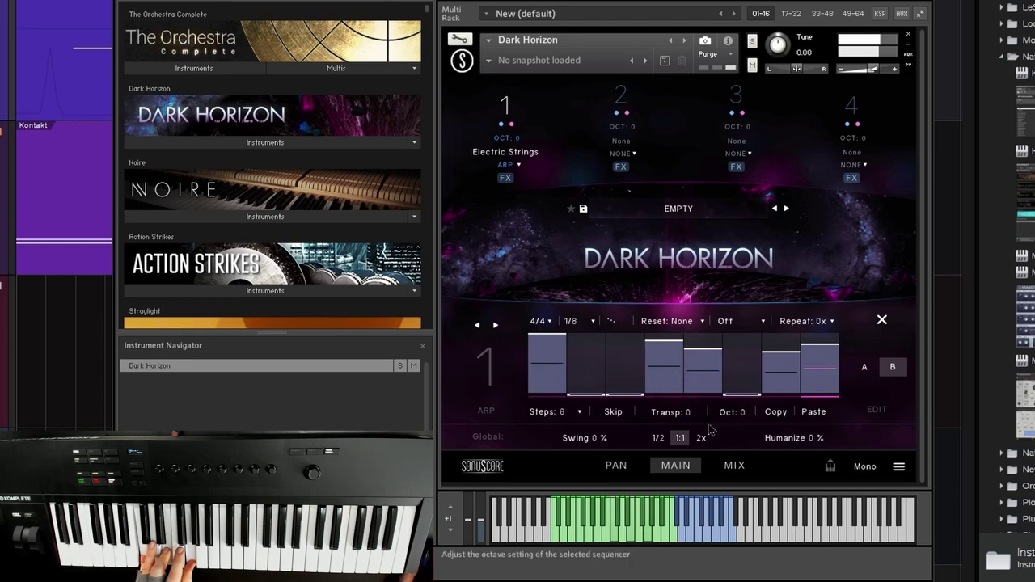
pyautogui.moveTo(666, 354); pyautogui.dragTo(663, 405)
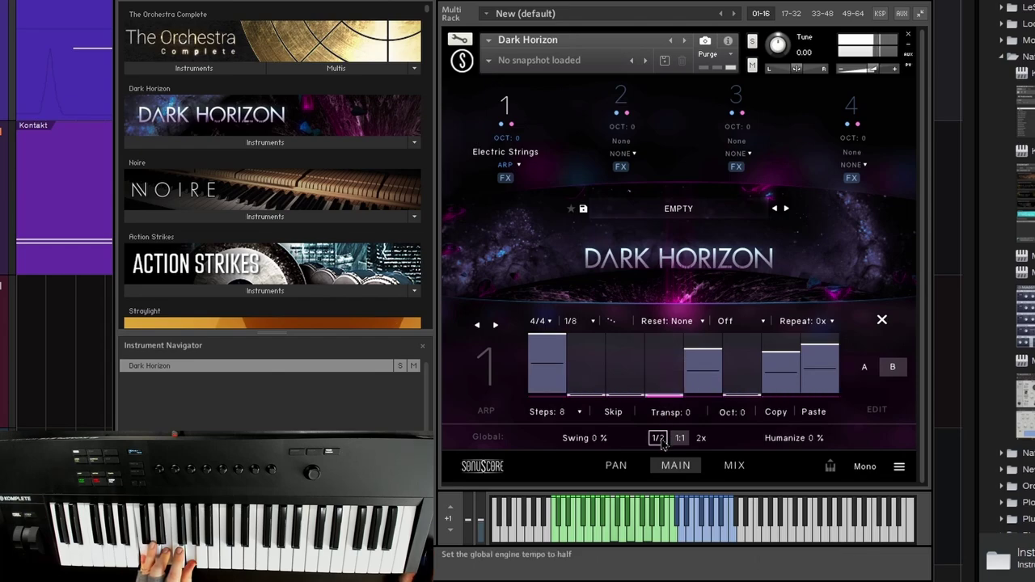
pyautogui.moveTo(548, 357)
pyautogui.mouseDown()
pyautogui.moveTo(608, 370)
pyautogui.moveTo(679, 355)
pyautogui.moveTo(782, 357)
pyautogui.mouseUp()
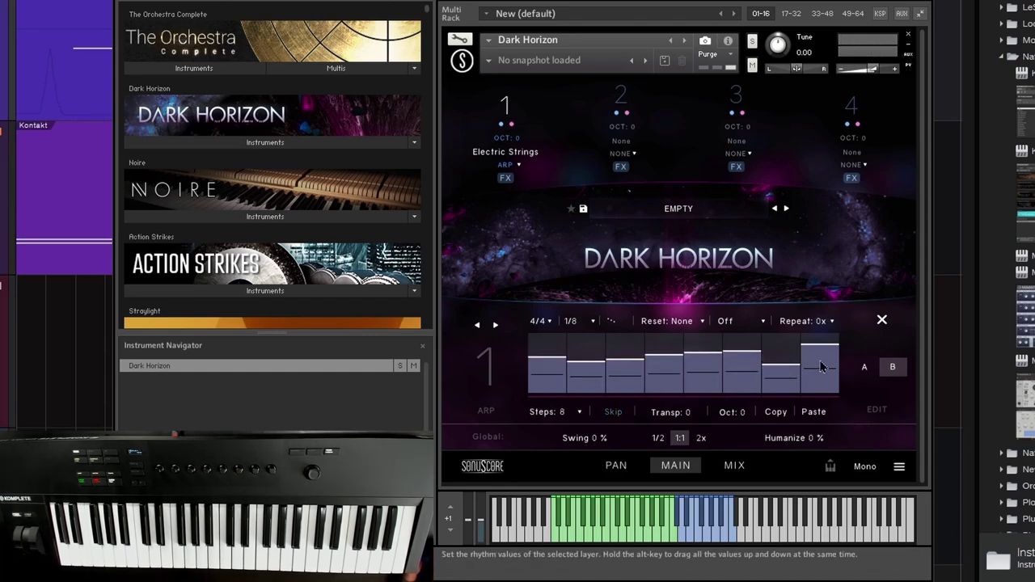
# Step: Draw mostly low step values in slot 1's rhythm layer A and higher values in layer B
pyautogui.click(864, 366)
pyautogui.moveTo(552, 393)
pyautogui.mouseDown()
pyautogui.moveTo(583, 395)
pyautogui.moveTo(591, 360)
pyautogui.moveTo(597, 384)
pyautogui.moveTo(618, 386)
pyautogui.moveTo(627, 351)
pyautogui.mouseUp()
pyautogui.moveTo(652, 385)
pyautogui.mouseDown()
pyautogui.moveTo(695, 371)
pyautogui.moveTo(698, 382)
pyautogui.moveTo(740, 391)
pyautogui.moveTo(746, 373)
pyautogui.moveTo(782, 386)
pyautogui.mouseUp()
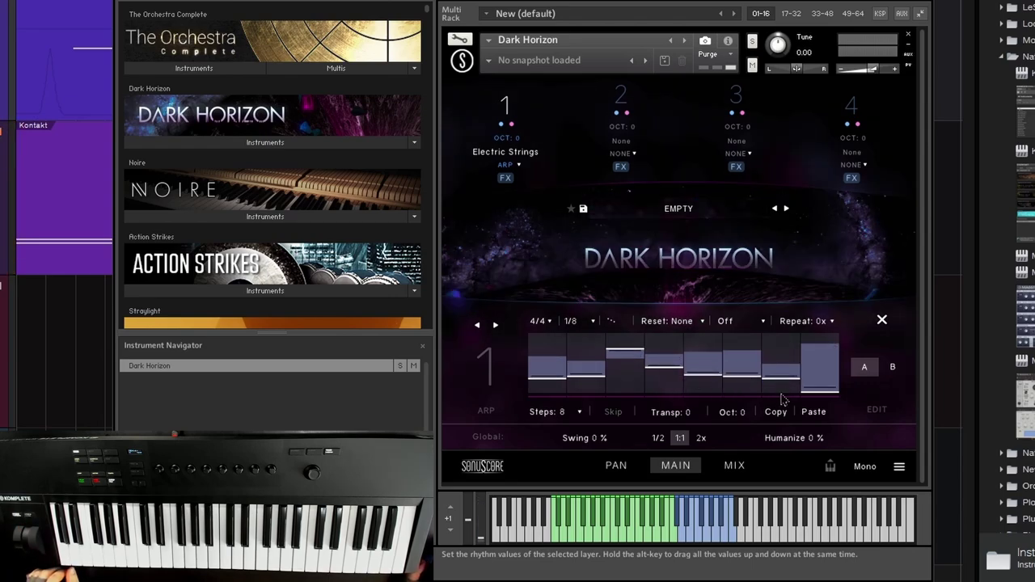
pyautogui.click(892, 366)
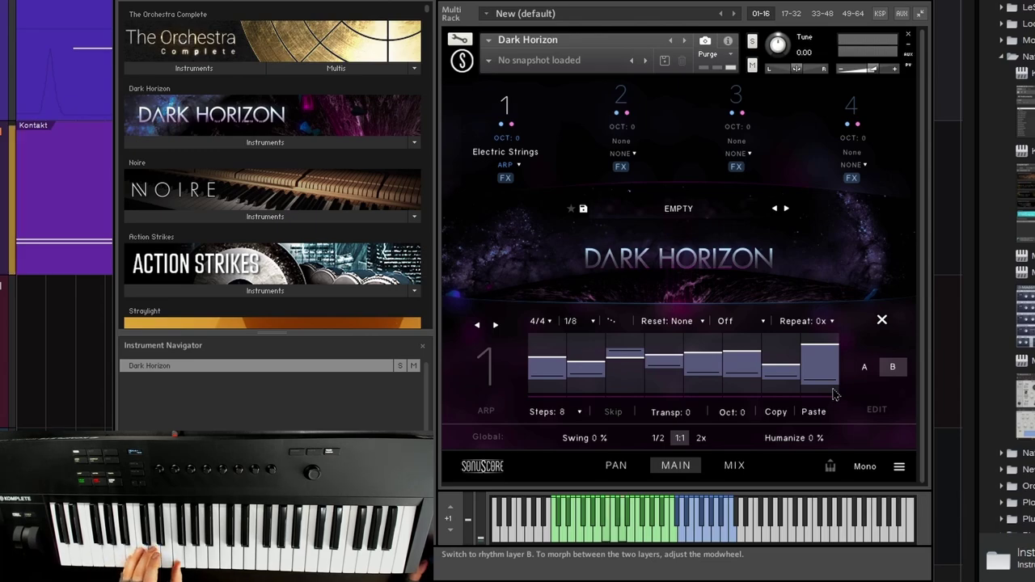
pyautogui.moveTo(570, 353)
pyautogui.mouseDown()
pyautogui.moveTo(666, 360)
pyautogui.moveTo(678, 343)
pyautogui.moveTo(705, 353)
pyautogui.moveTo(821, 333)
pyautogui.mouseUp()
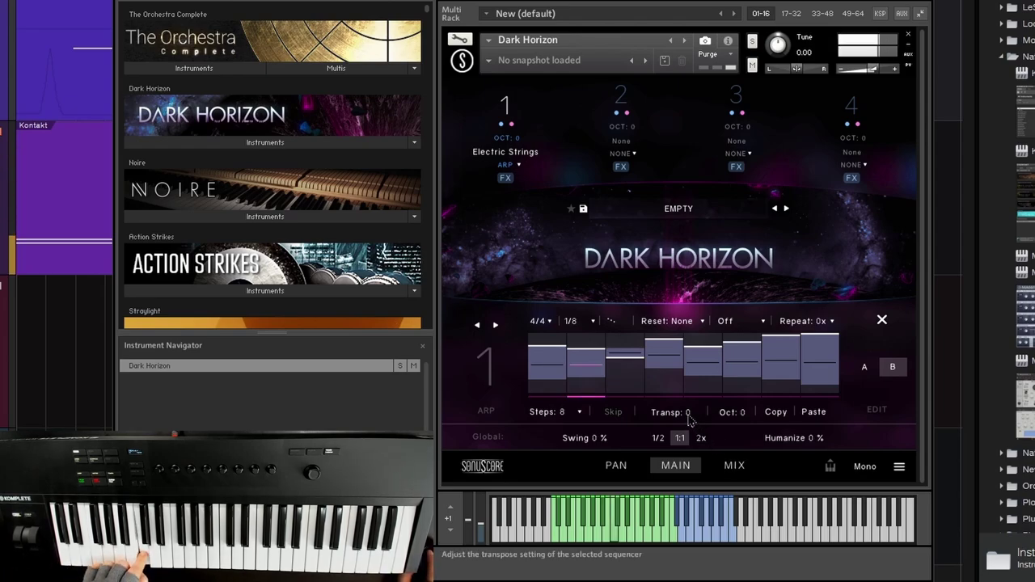
# Step: Try transposing slot 1's arpeggio, return Transpose to 0, and set every second step of the pattern to zero
pyautogui.moveTo(689, 419); pyautogui.dragTo(689, 427)
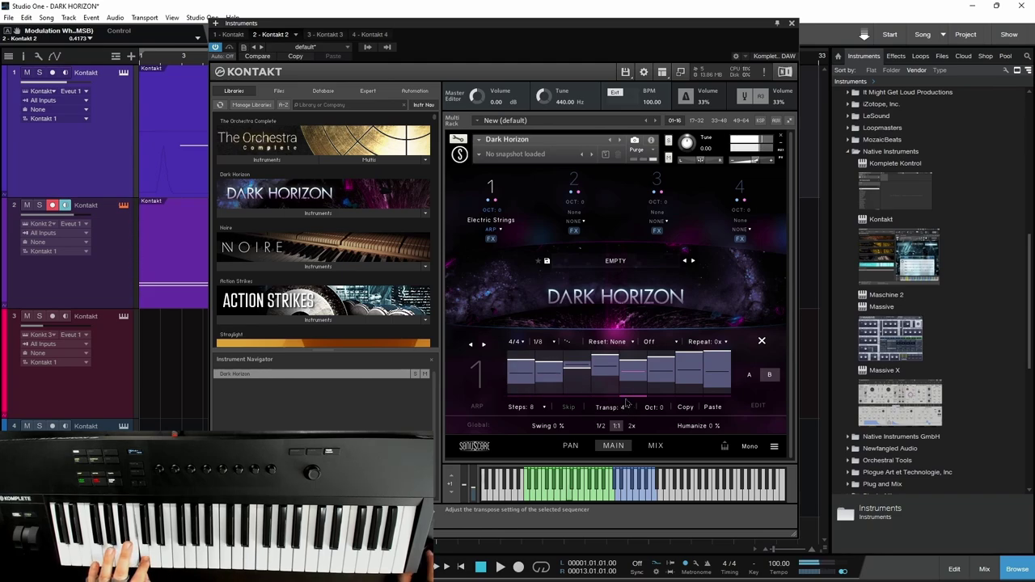
pyautogui.moveTo(626, 403); pyautogui.dragTo(623, 415)
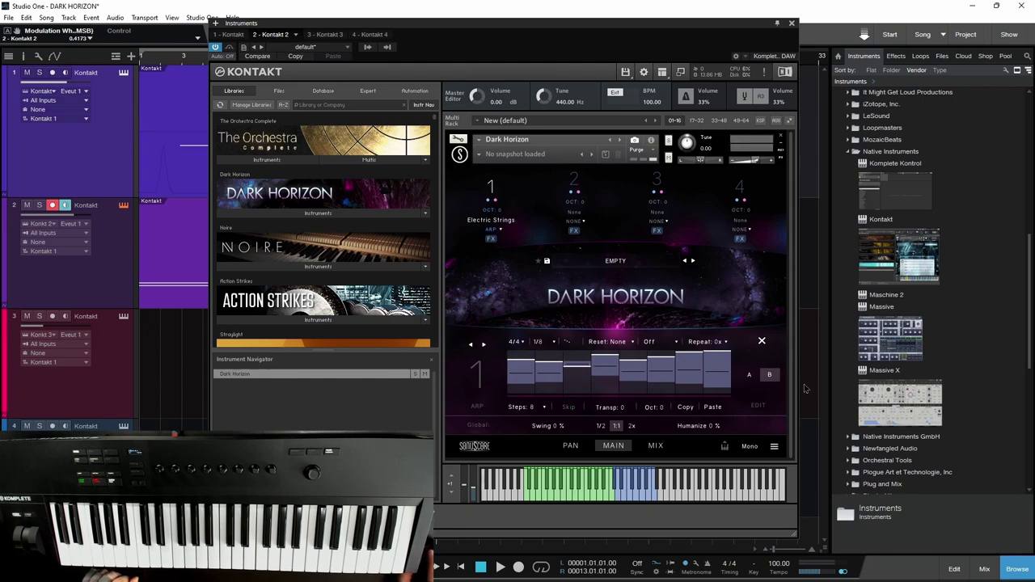
pyautogui.moveTo(554, 386); pyautogui.dragTo(554, 394)
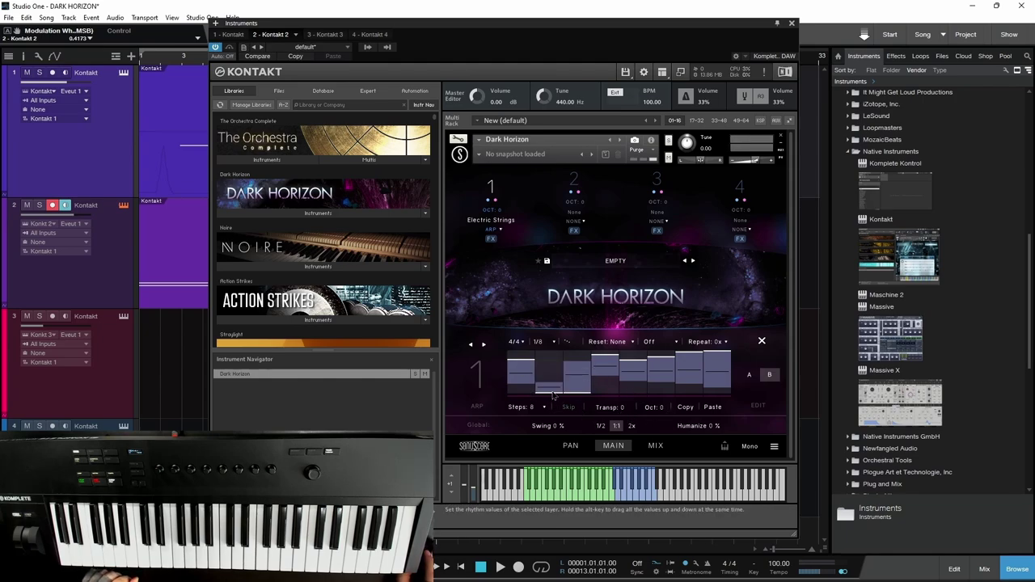
pyautogui.moveTo(522, 362)
pyautogui.mouseDown()
pyautogui.moveTo(521, 381)
pyautogui.moveTo(575, 370)
pyautogui.moveTo(651, 374)
pyautogui.mouseUp()
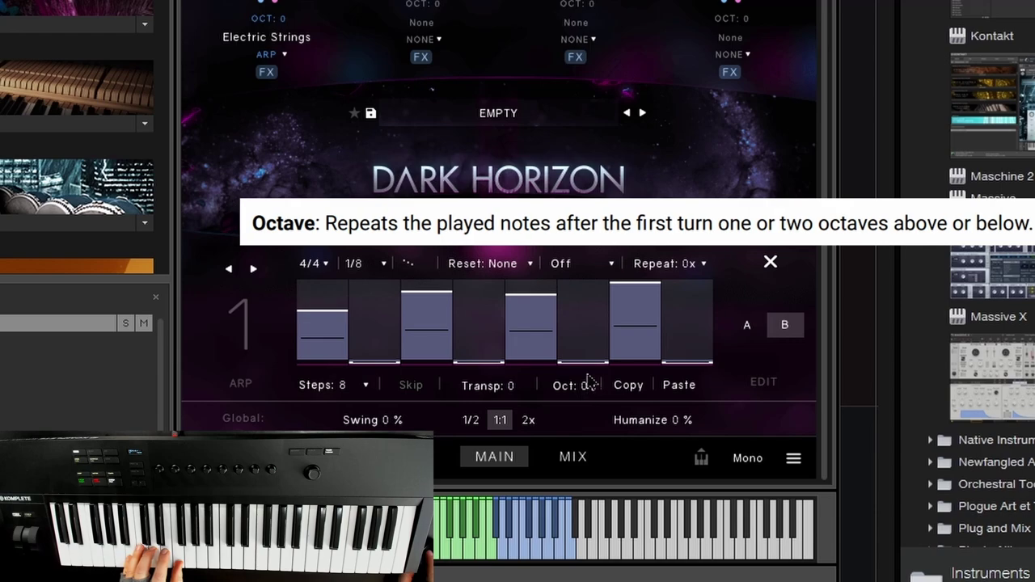
# Step: Try slot 1's arpeggio octave at 1 with 16 steps and the Up & Down direction, and return the octave to 0
pyautogui.moveTo(585, 386); pyautogui.dragTo(588, 369)
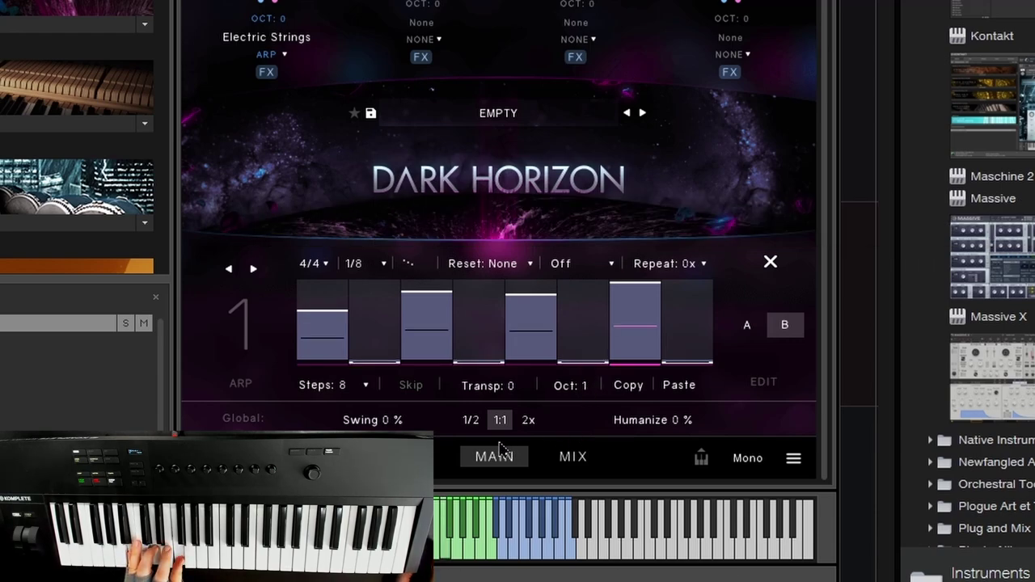
pyautogui.click(364, 387)
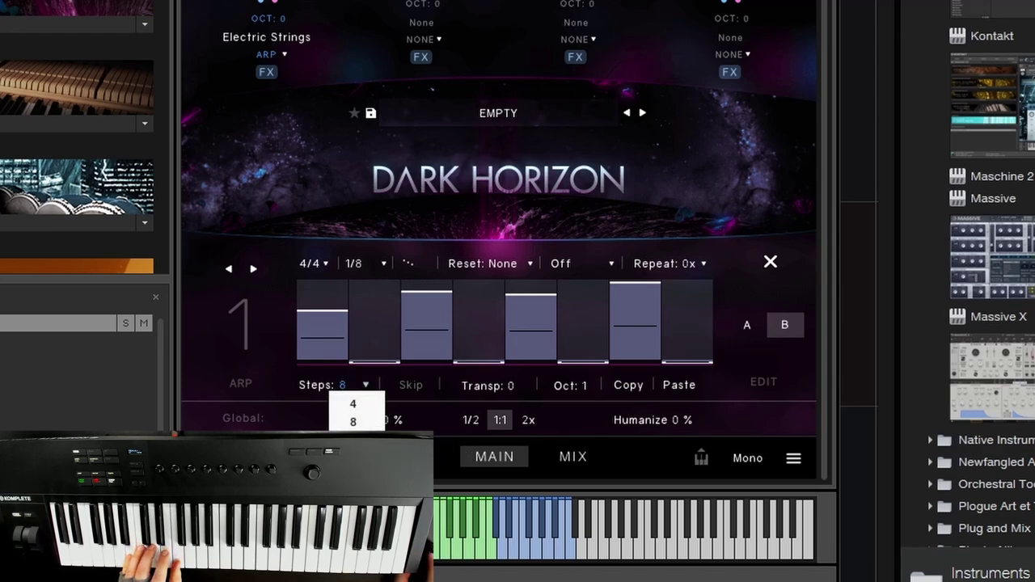
pyautogui.click(352, 439)
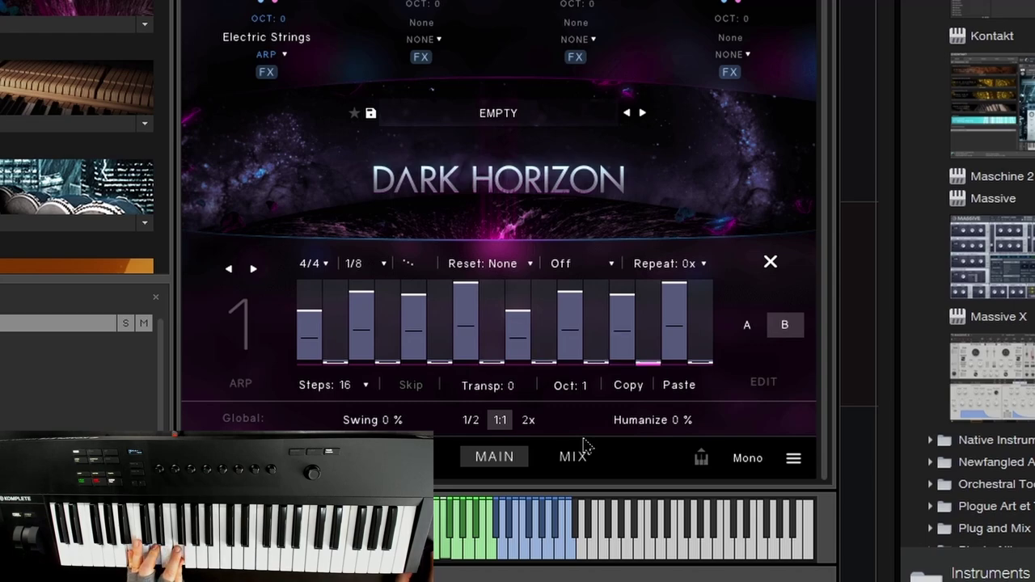
pyautogui.click(409, 264)
pyautogui.click(441, 333)
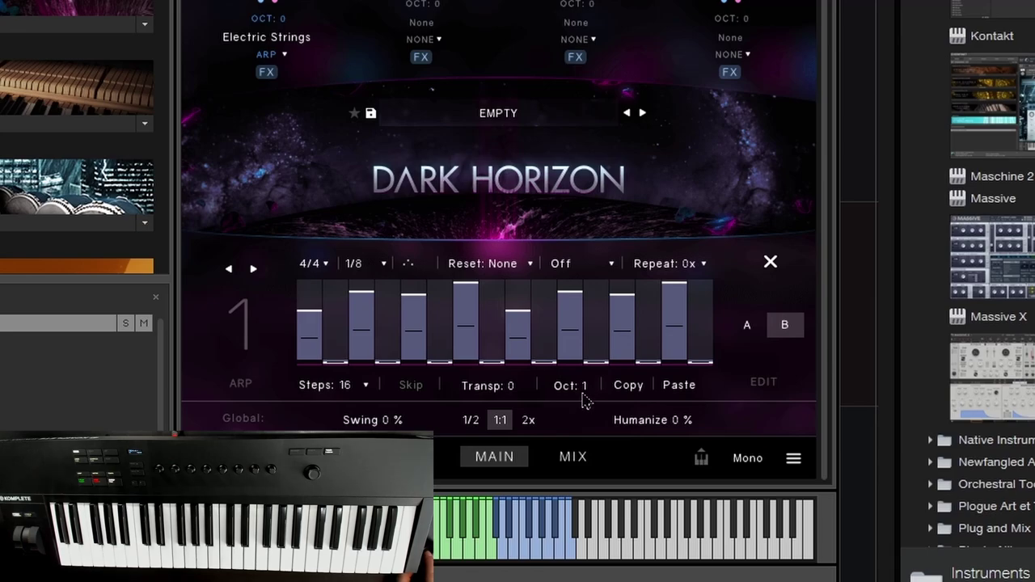
pyautogui.scroll(-1, 585, 396)
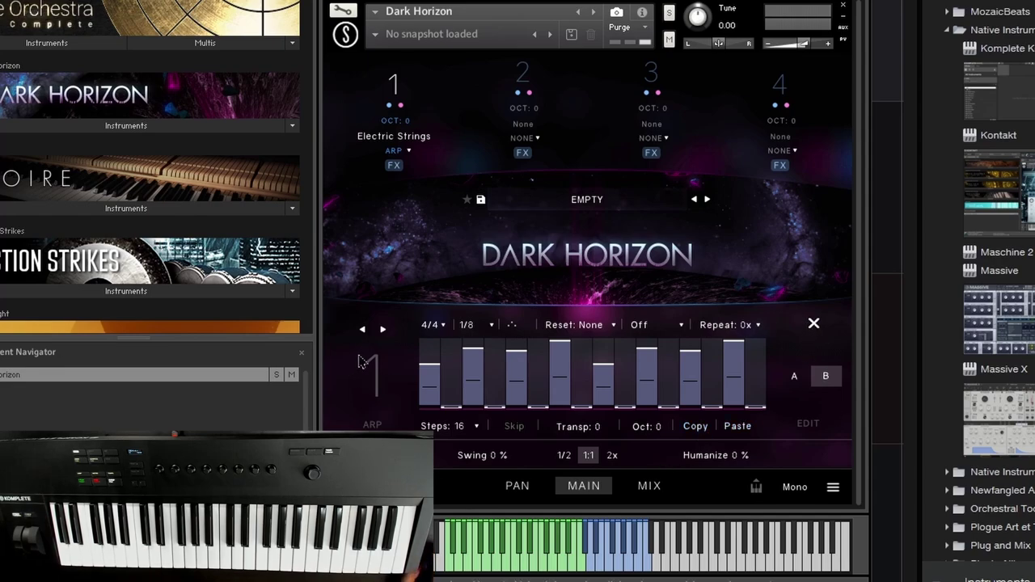
# Step: Paste slot 1's copied arpeggiator settings into slot 2's arpeggiator
pyautogui.click(382, 330)
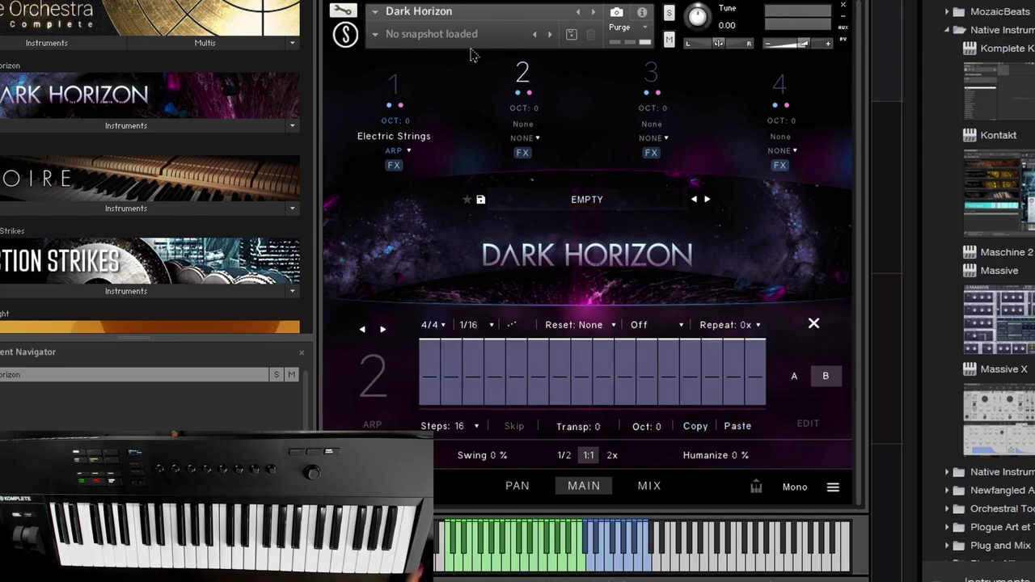
pyautogui.click(738, 428)
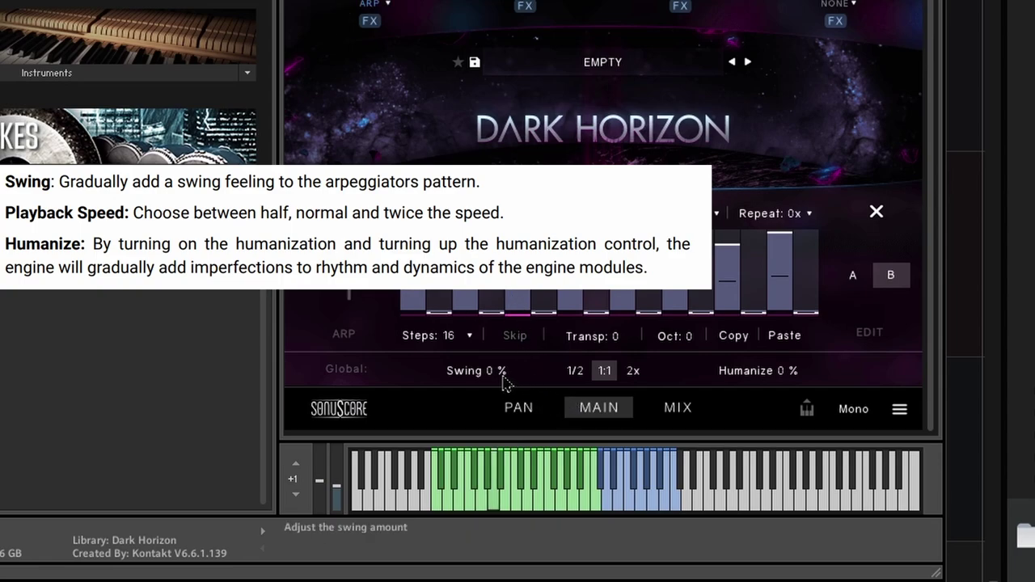
# Step: Try the global swing at 24 % and the Humanize control, leaving swing at 5 % and Humanize at 0 %
pyautogui.moveTo(496, 370)
pyautogui.mouseDown()
pyautogui.moveTo(502, 317)
pyautogui.moveTo(496, 376)
pyautogui.mouseUp()
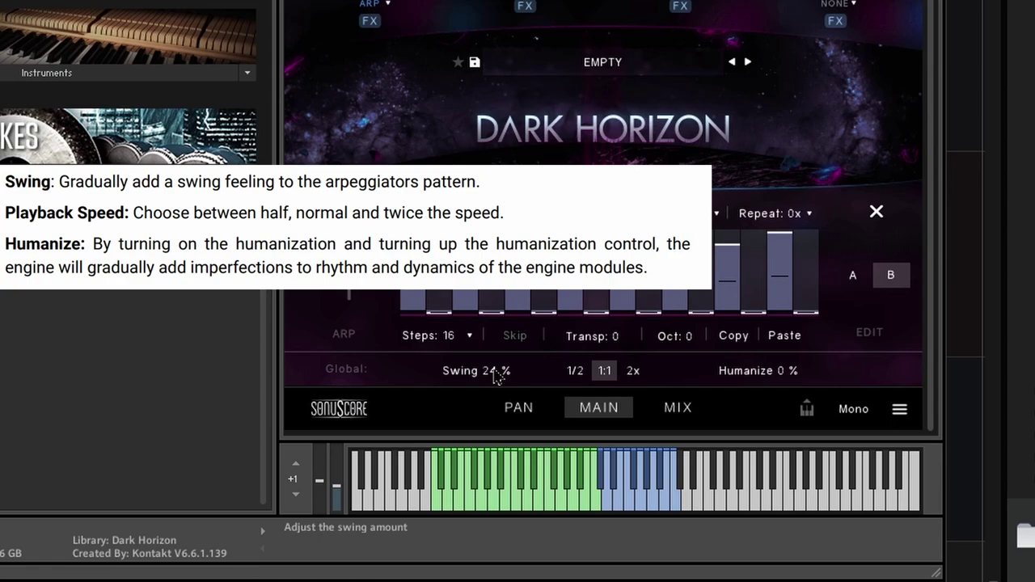
pyautogui.moveTo(497, 376); pyautogui.dragTo(498, 477)
pyautogui.moveTo(782, 377); pyautogui.dragTo(788, 429)
# Step: Try the global playback speed at 1/2 and at 2x
pyautogui.click(576, 371)
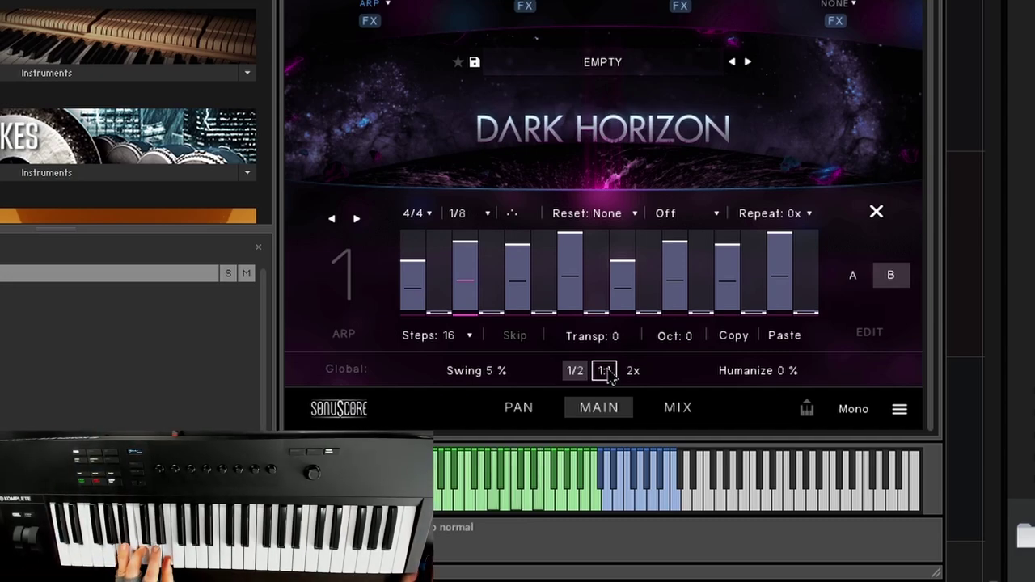
pyautogui.click(633, 373)
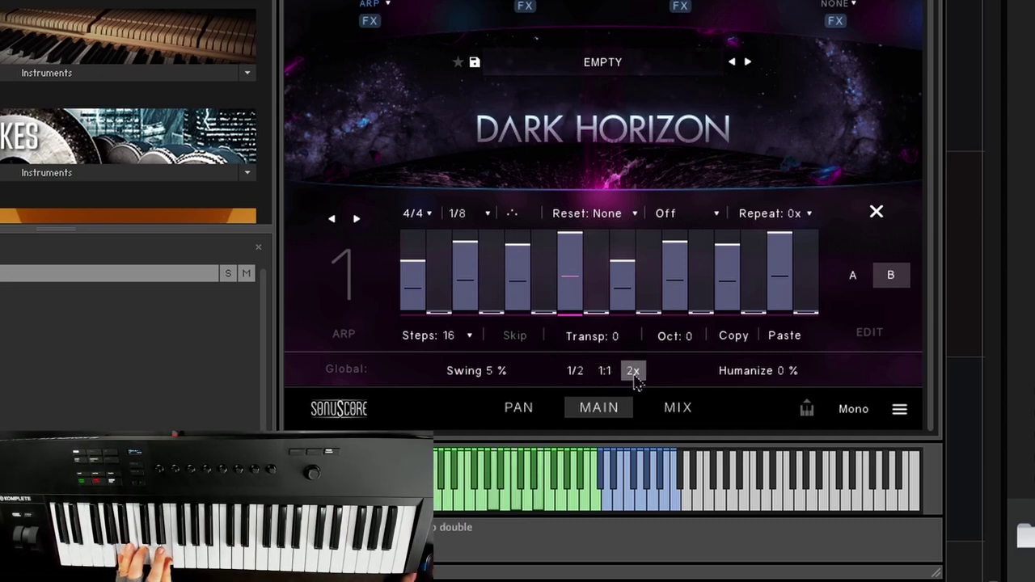
# Step: Return the global playback speed to 1:1 and close slot 1's arpeggiator editor
pyautogui.click(605, 372)
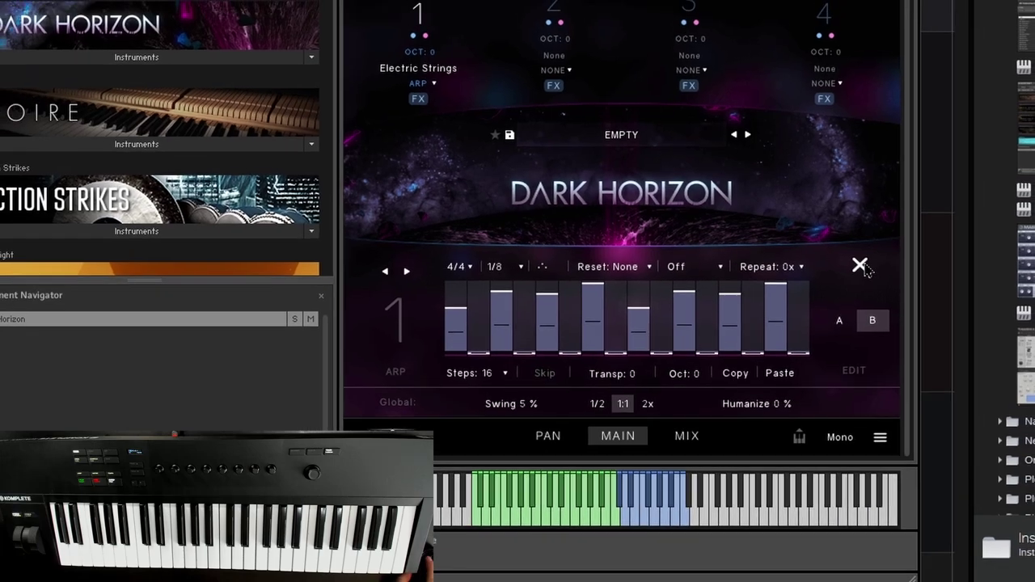
pyautogui.click(876, 212)
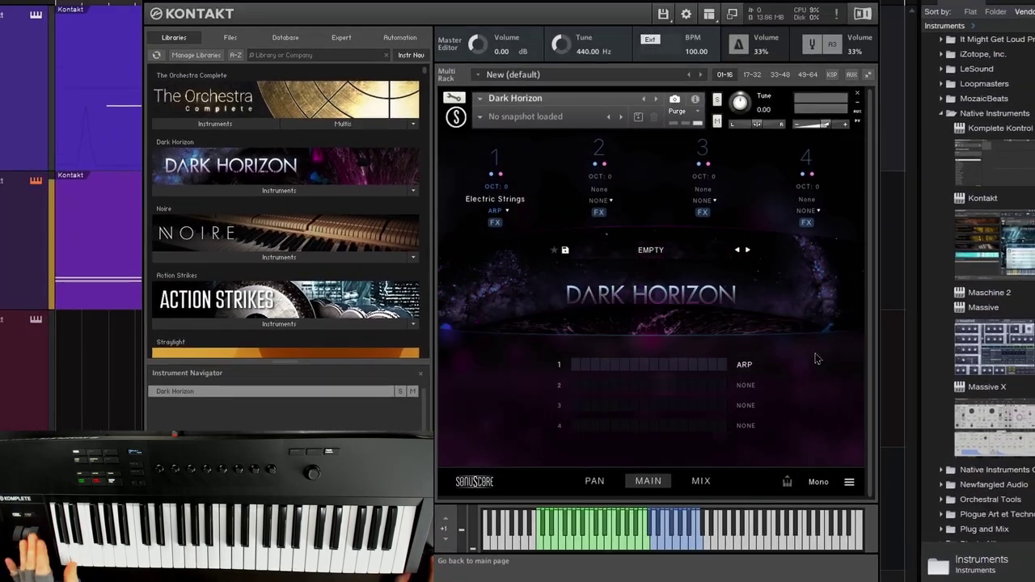
# Step: Load the Combat Drone theme from the Poly Animations category and close the theme browser
pyautogui.click(652, 251)
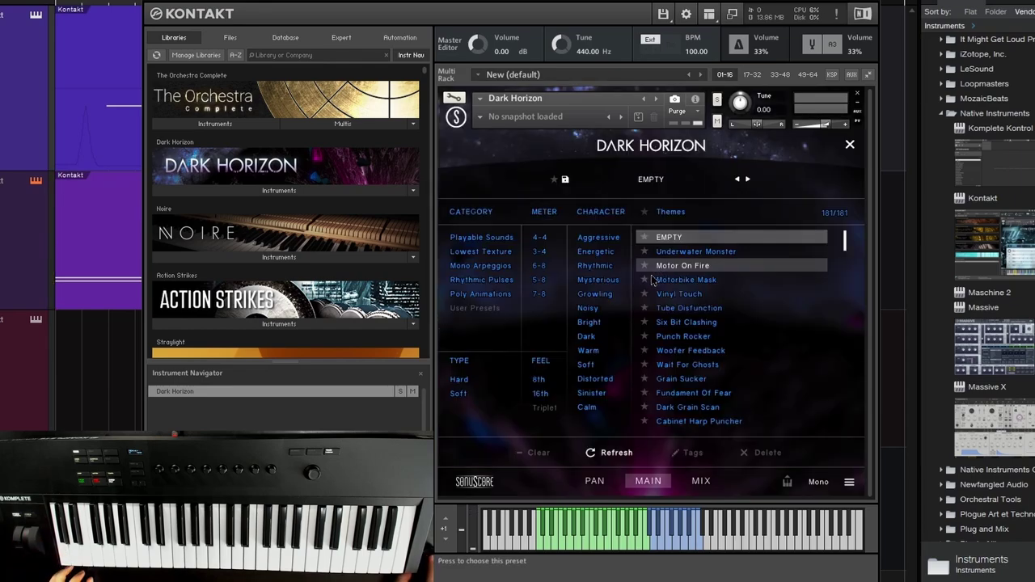
pyautogui.click(482, 295)
pyautogui.click(744, 308)
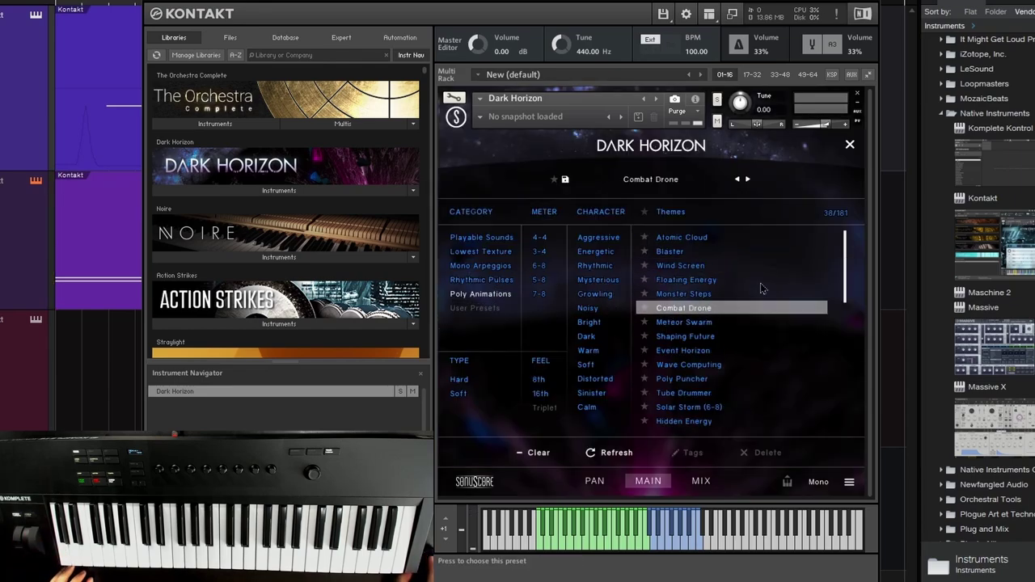
pyautogui.click(849, 145)
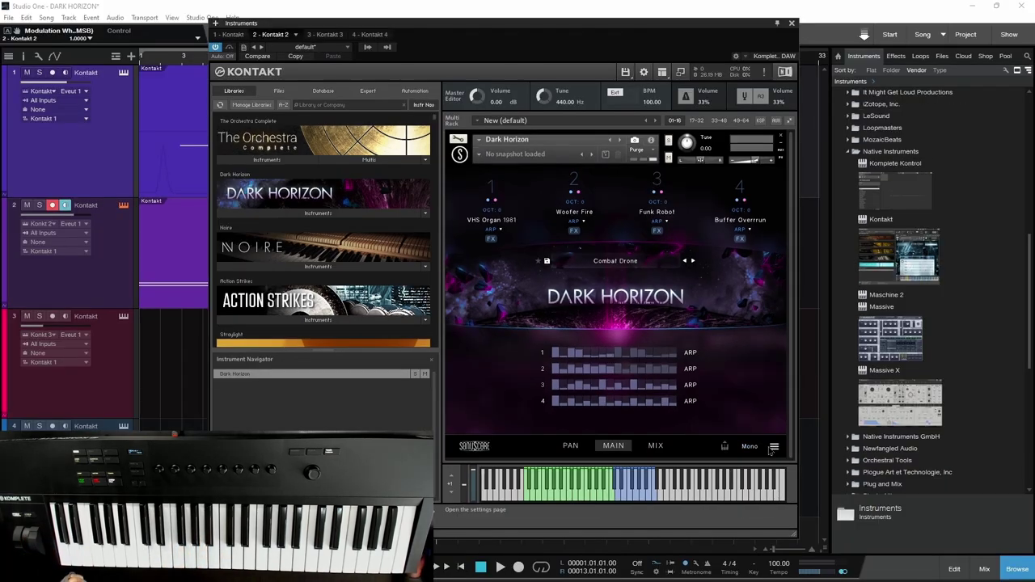
# Step: Examine the CC choices for the Control parameter in the instrument settings, and close the settings
pyautogui.click(774, 447)
pyautogui.click(614, 375)
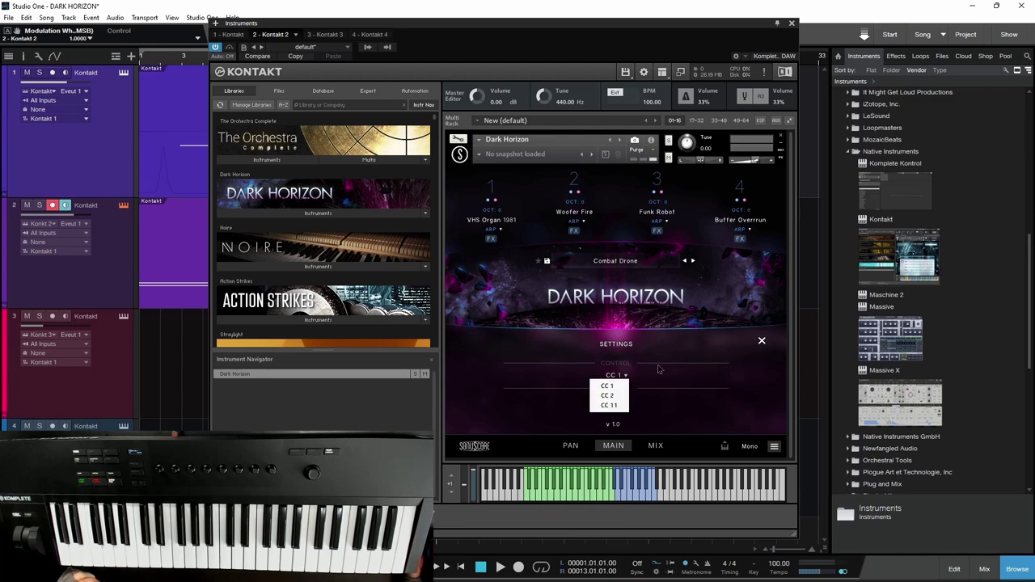
pyautogui.click(723, 391)
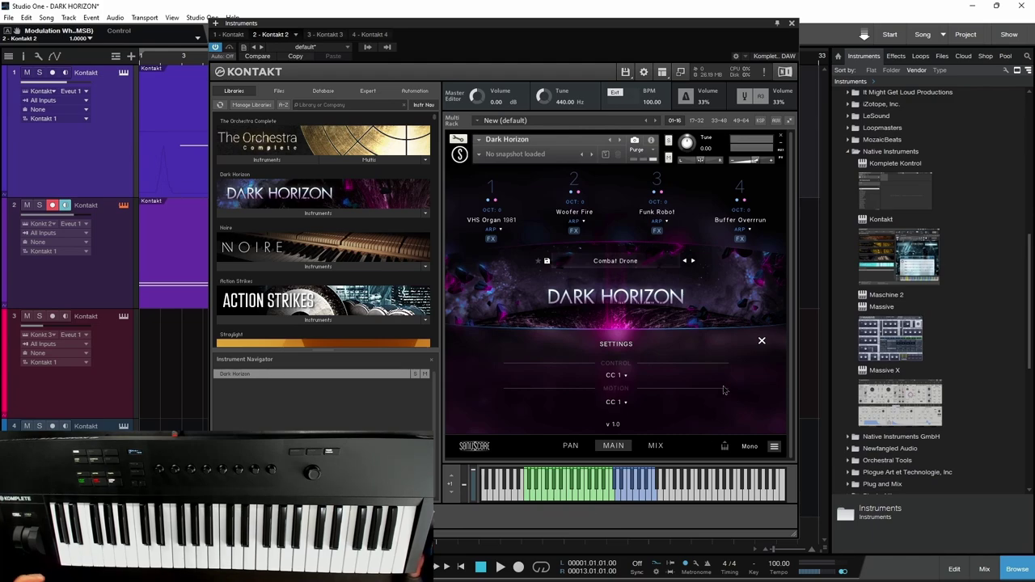
pyautogui.click(762, 342)
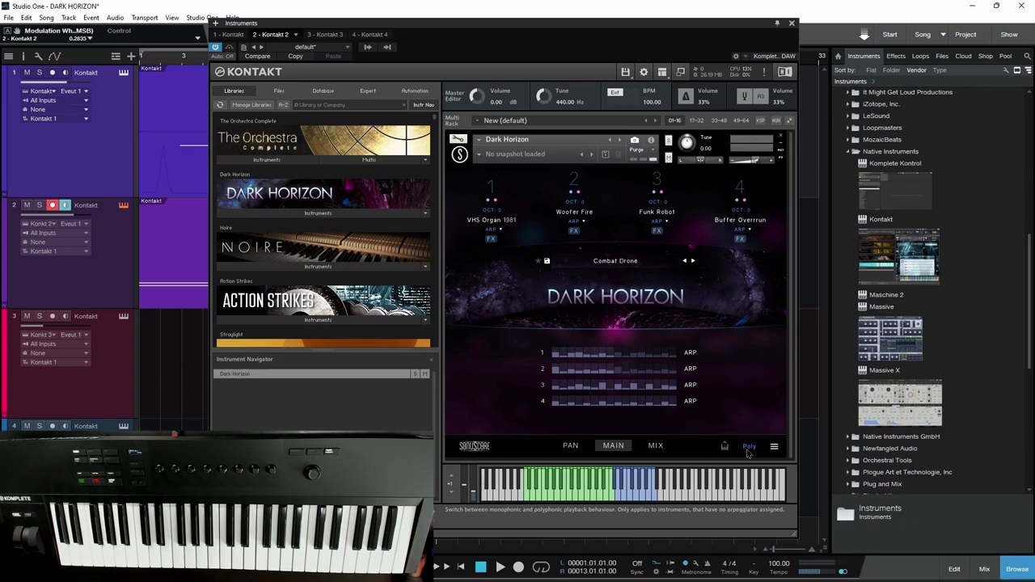
# Step: Load the Six Bit Clashing theme from the Playable Sounds category and switch its playback behaviour to Mono
pyautogui.click(610, 260)
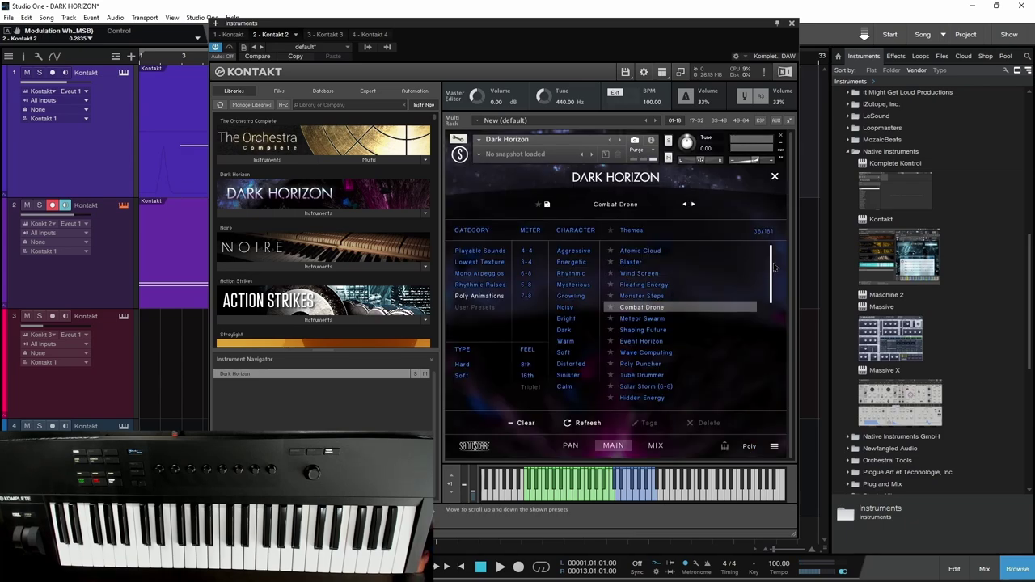
pyautogui.click(479, 296)
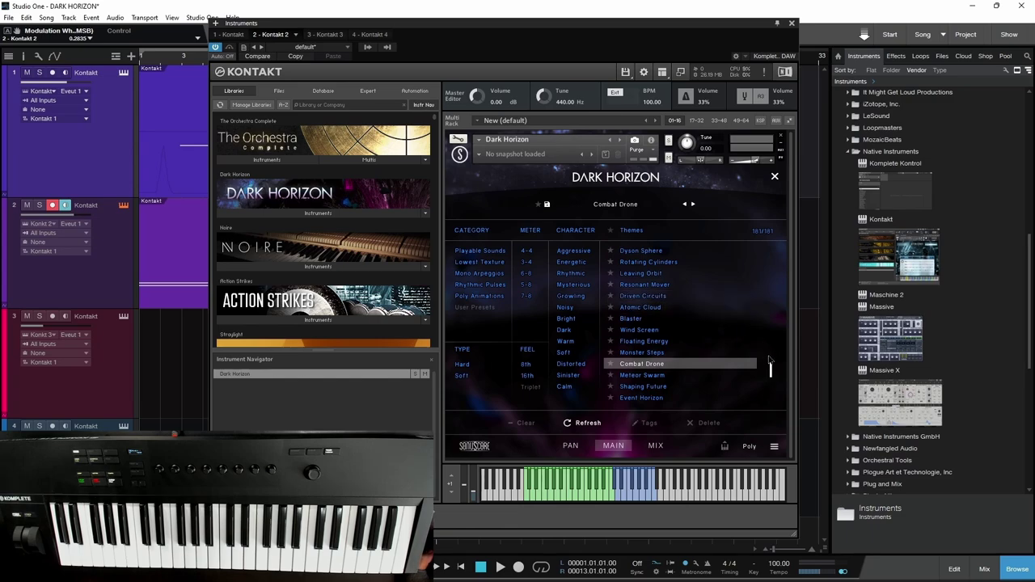
pyautogui.moveTo(768, 315); pyautogui.dragTo(769, 242)
pyautogui.click(639, 250)
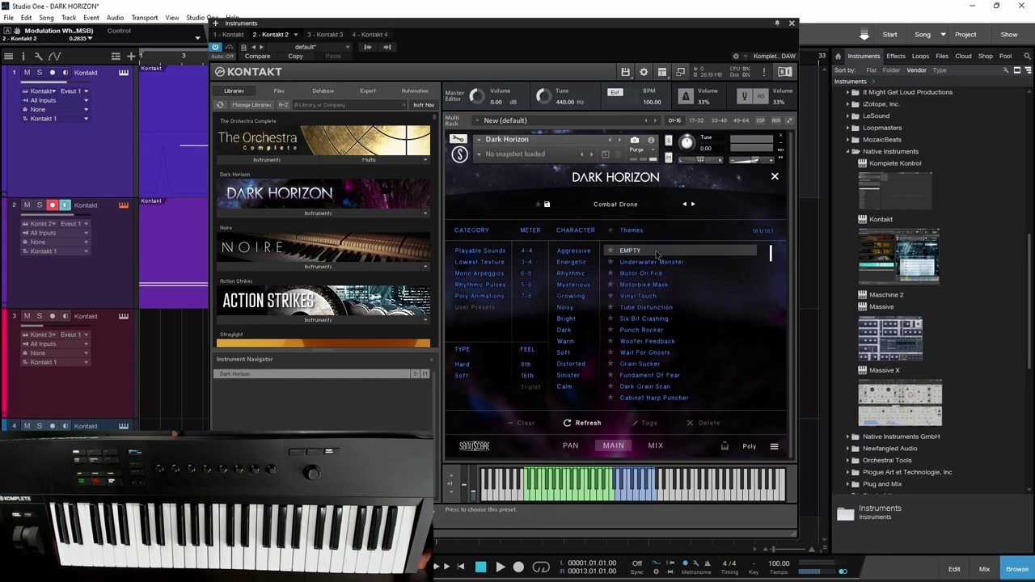
pyautogui.click(480, 252)
pyautogui.click(666, 308)
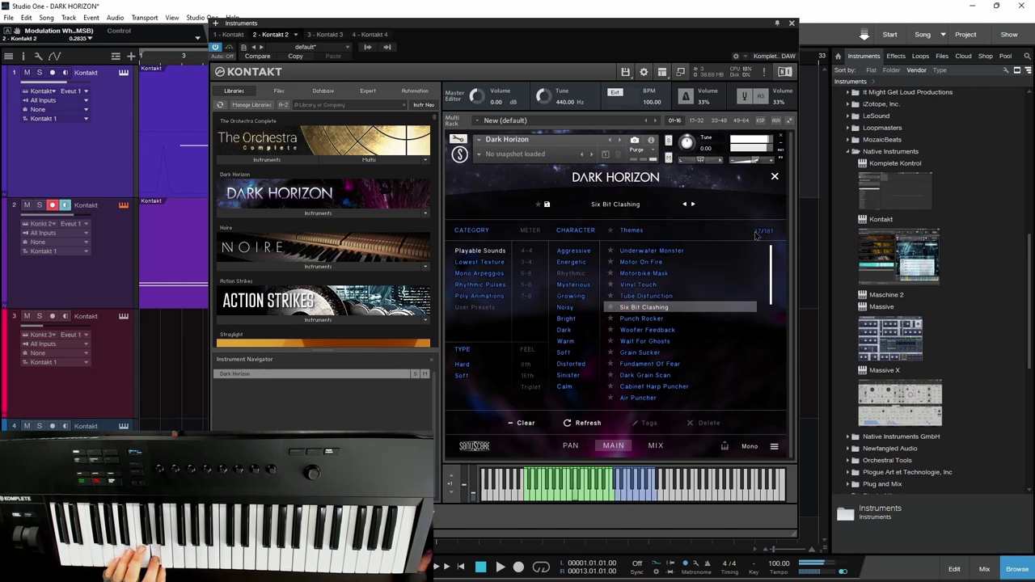
pyautogui.click(774, 176)
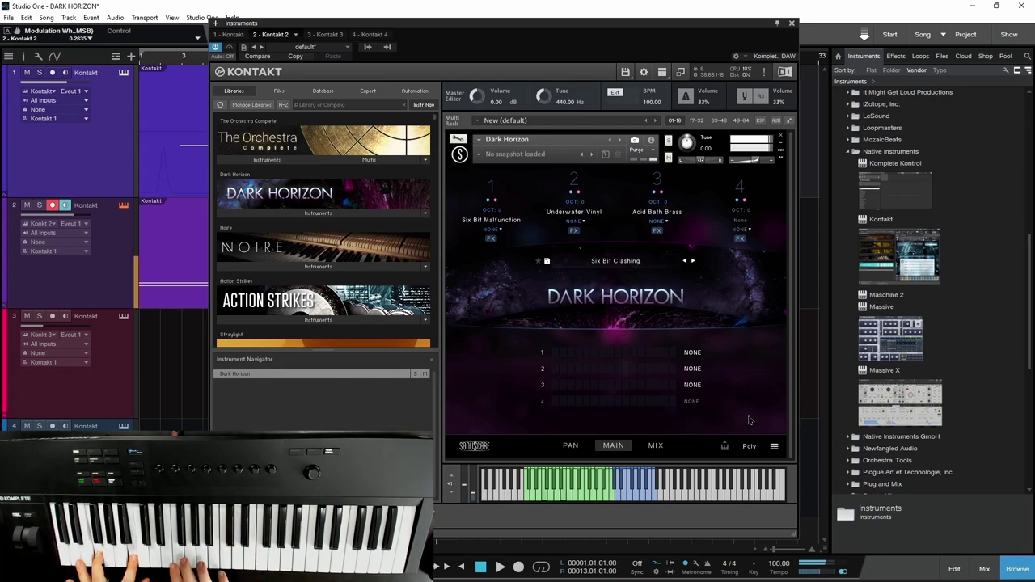
pyautogui.click(751, 445)
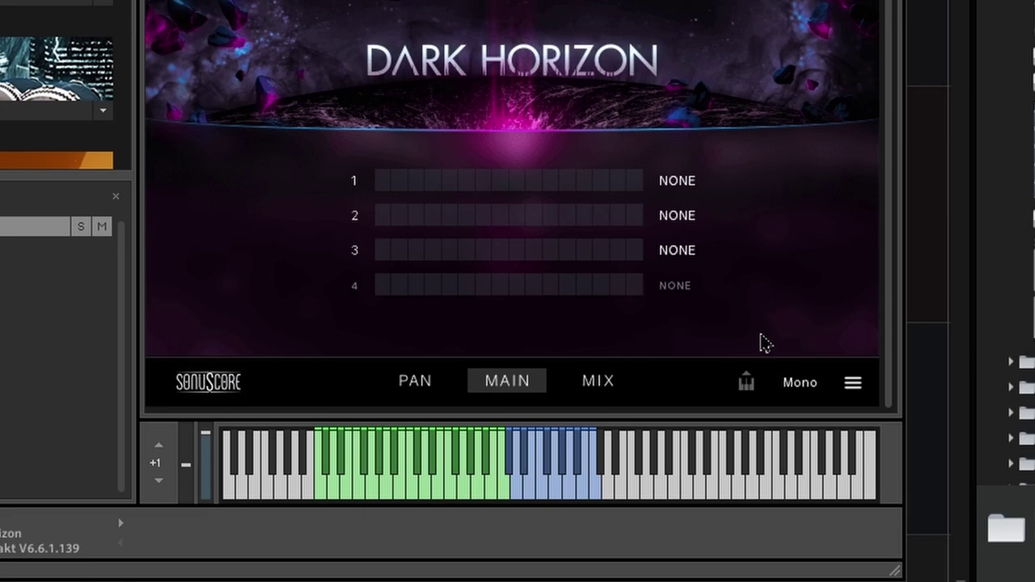
# Step: Load the Poseidons Realm (6-8) theme from the Poly Animations category and lower the modulation wheel
pyautogui.moveTo(747, 385)
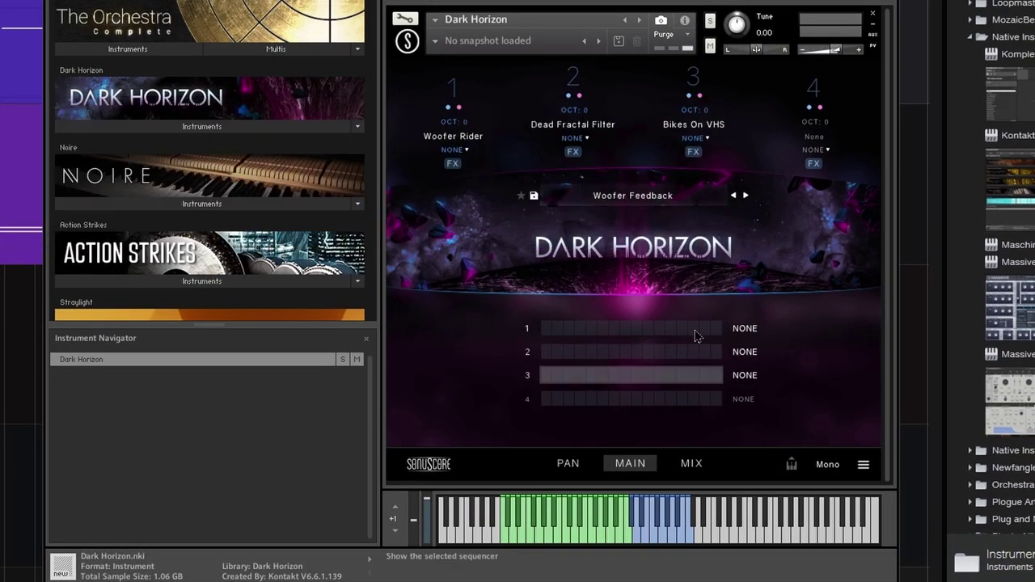
pyautogui.click(633, 194)
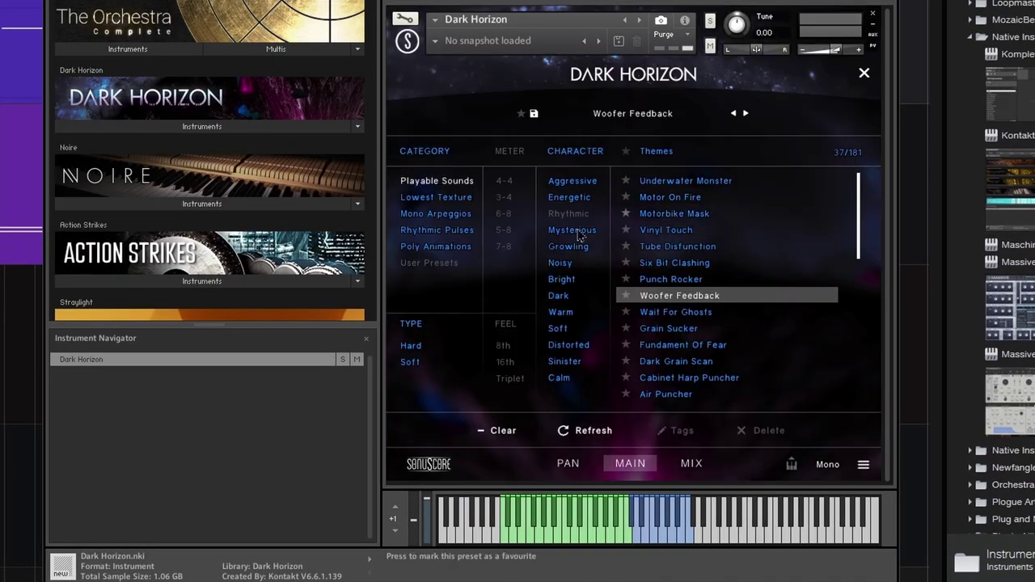
pyautogui.click(449, 251)
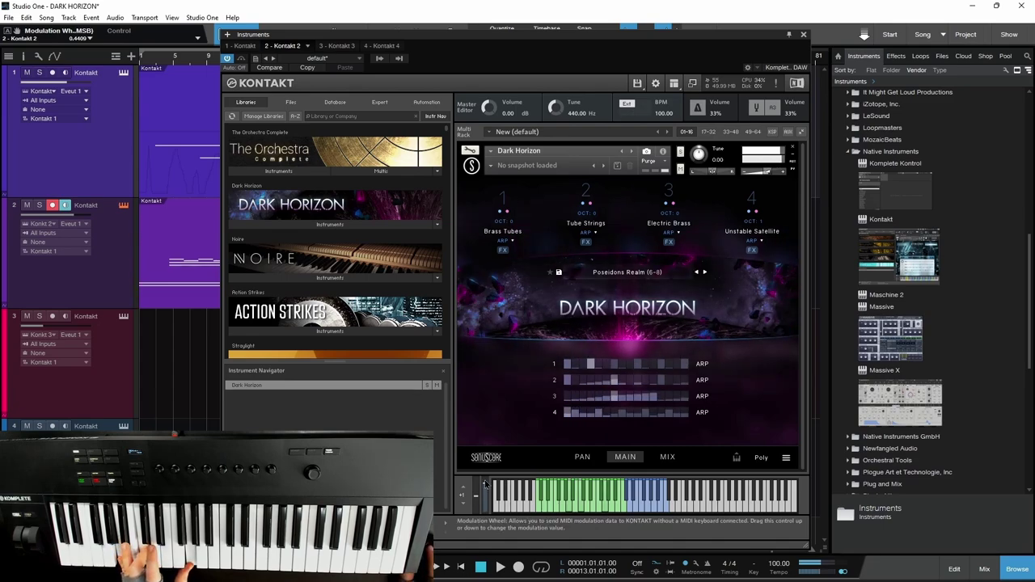
pyautogui.moveTo(486, 484); pyautogui.dragTo(488, 506)
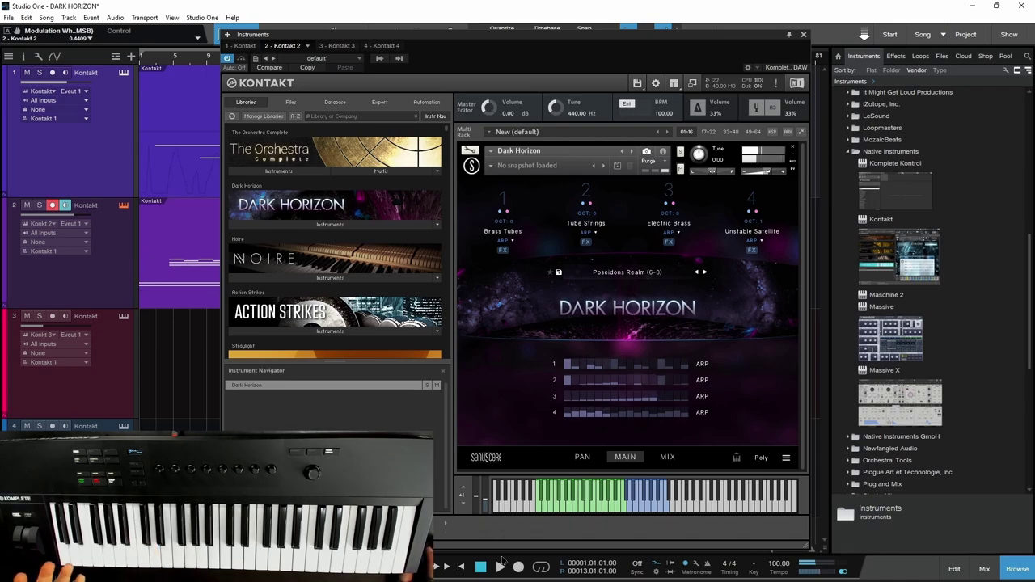
# Step: Run the song transport while the theme is played to capture the MIDI generated by its arpeggiators
pyautogui.click(500, 568)
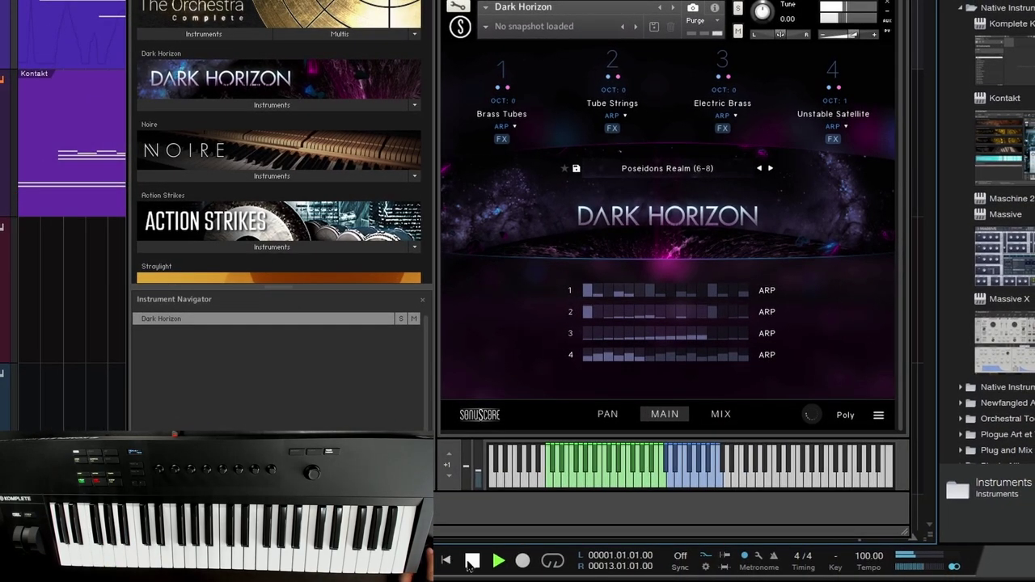
pyautogui.click(472, 566)
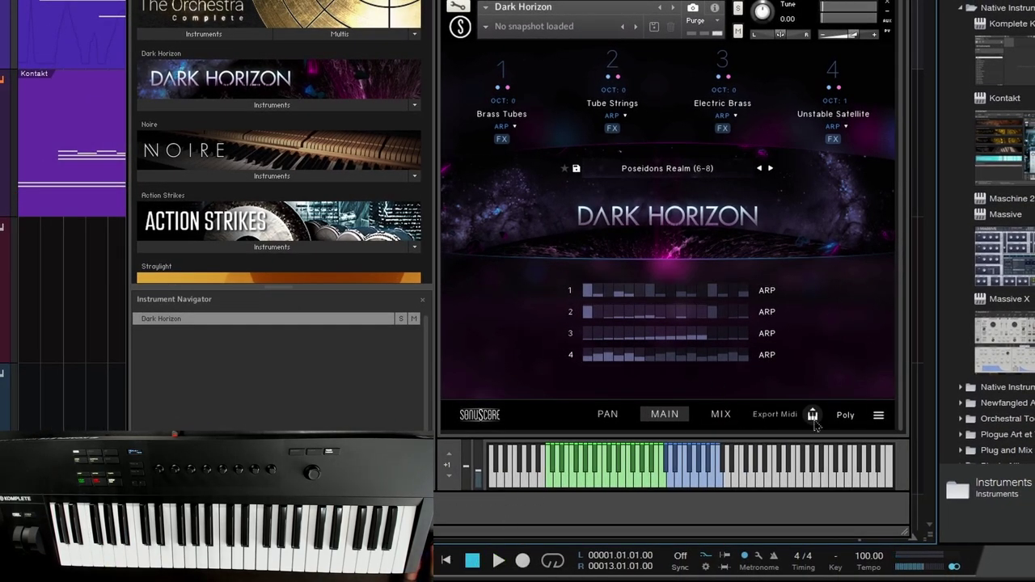
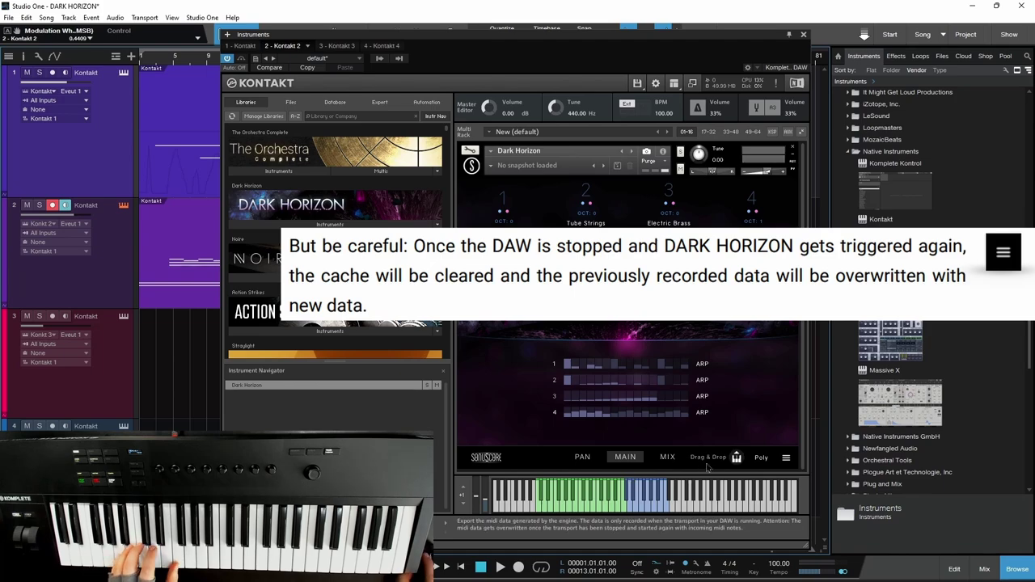
pyautogui.moveTo(685, 39); pyautogui.dragTo(800, 179)
pyautogui.moveTo(591, 181); pyautogui.dragTo(480, 44)
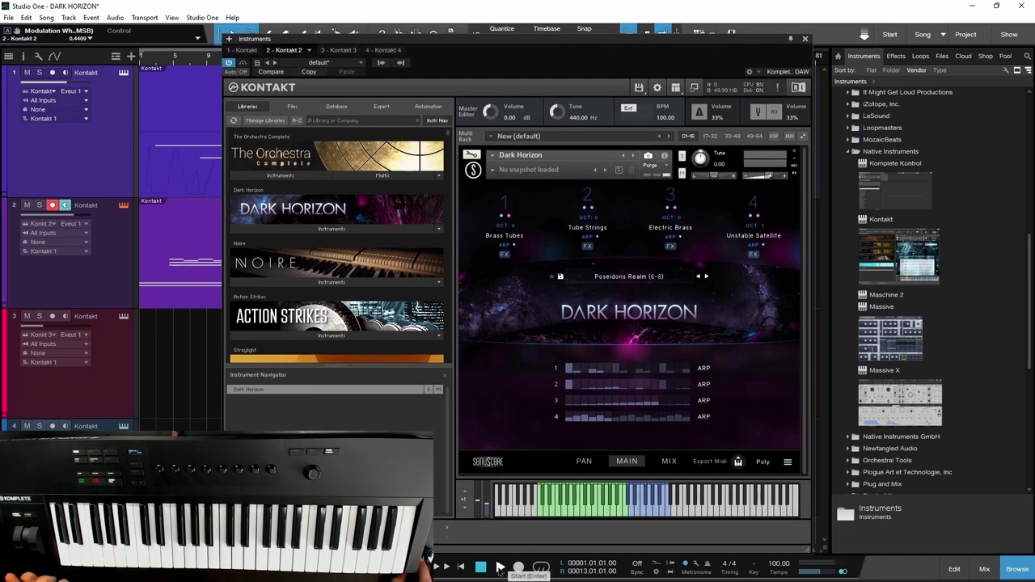
pyautogui.click(500, 567)
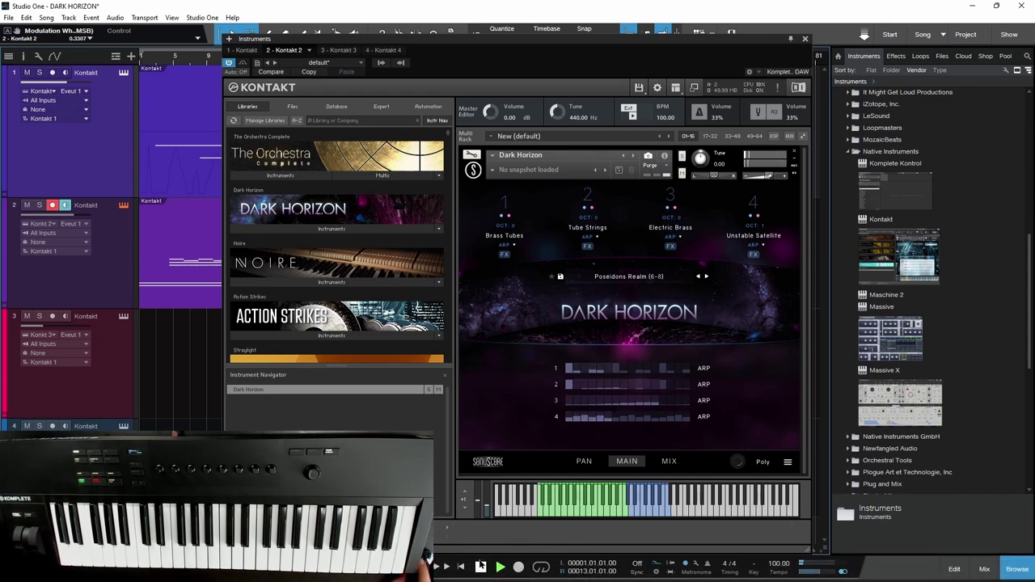
# Step: Export the captured MIDI onto the four Kontakt tracks in the arrangement, starting at bar 61
pyautogui.moveTo(620, 46); pyautogui.dragTo(300, 28)
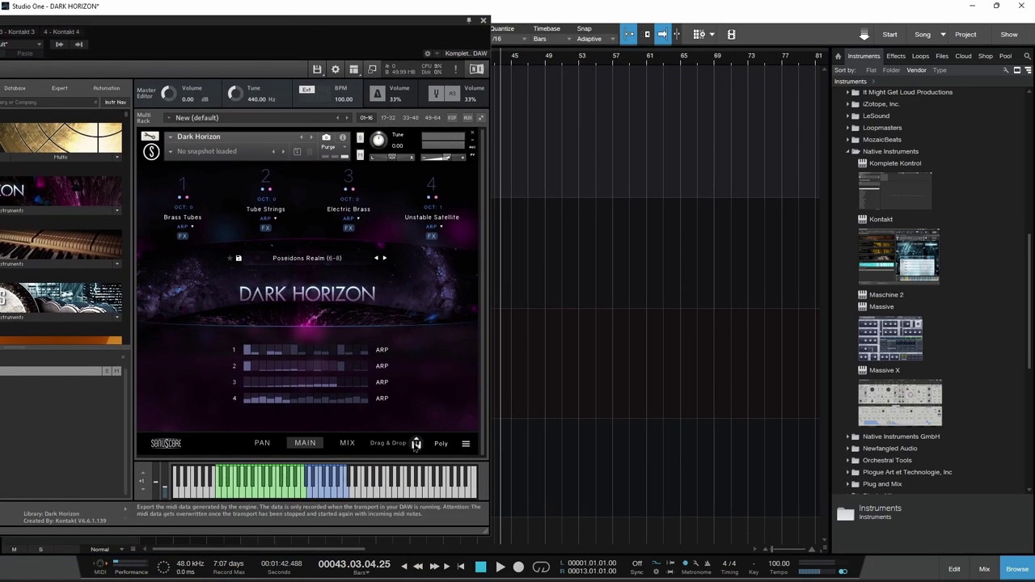
pyautogui.moveTo(416, 443); pyautogui.dragTo(669, 143)
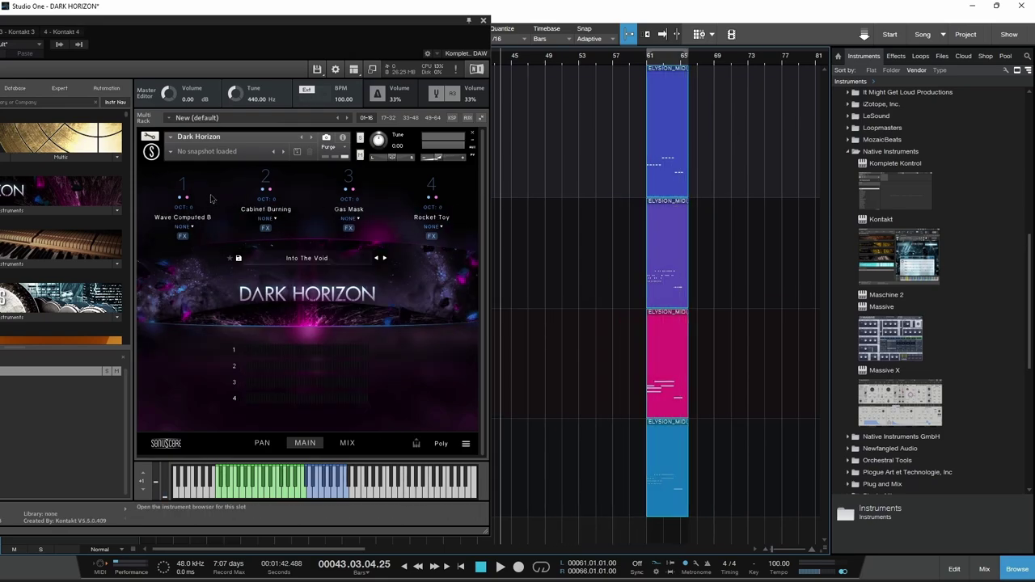
pyautogui.moveTo(225, 28); pyautogui.dragTo(258, 31)
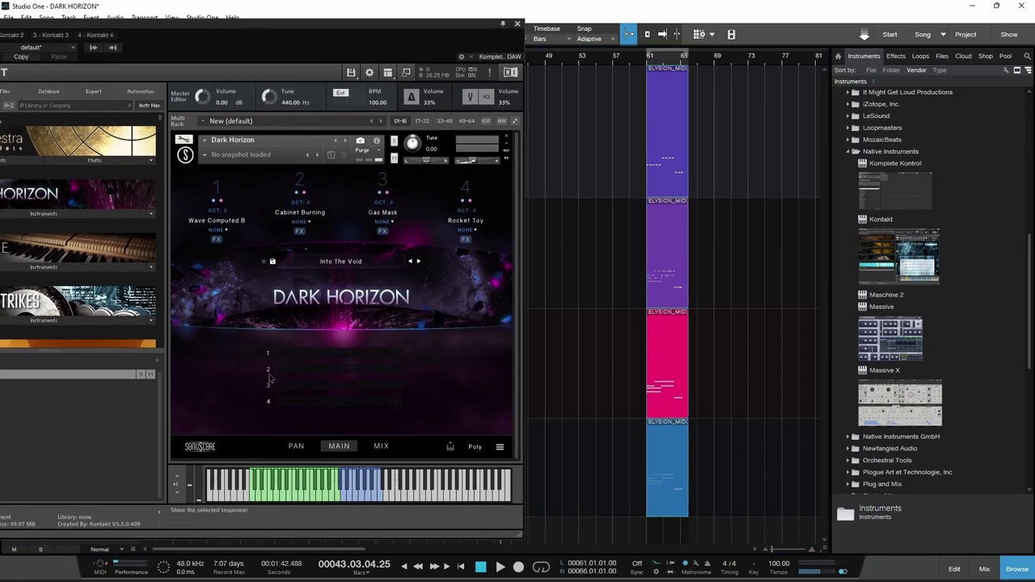
pyautogui.press('l')
pyautogui.hotkey('shift', 's')
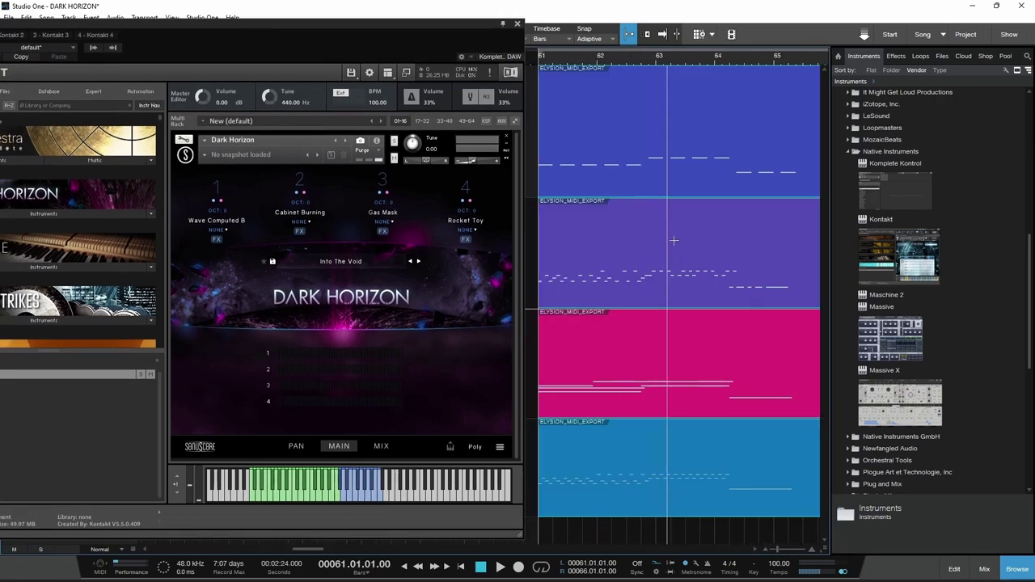
# Step: Browse the installed Kontakt libraries for other instruments that could play the exported MIDI
pyautogui.moveTo(225, 31); pyautogui.dragTo(351, 38)
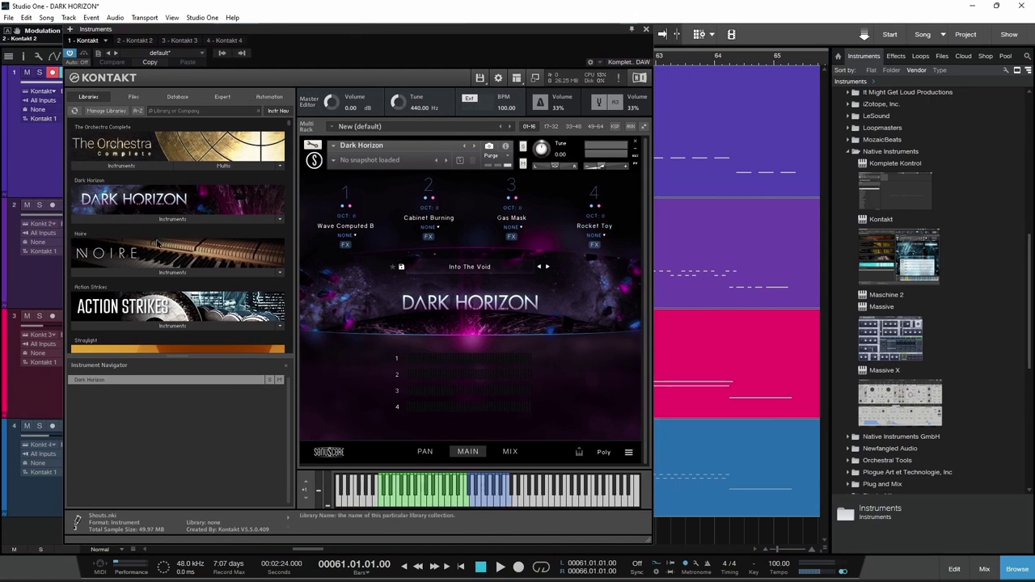
pyautogui.scroll(-15, 158, 243)
pyautogui.scroll(2, 159, 243)
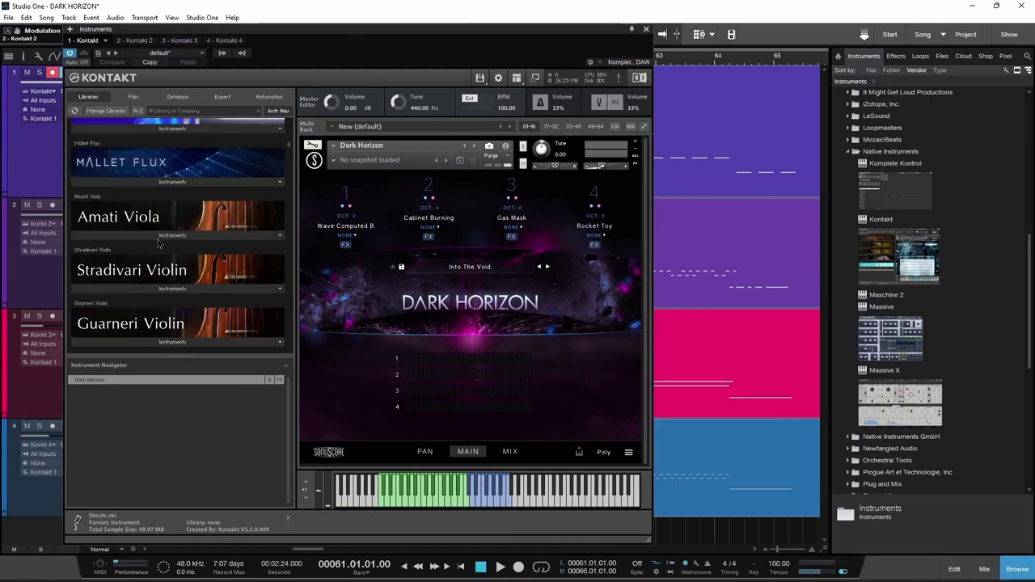
pyautogui.scroll(13, 159, 243)
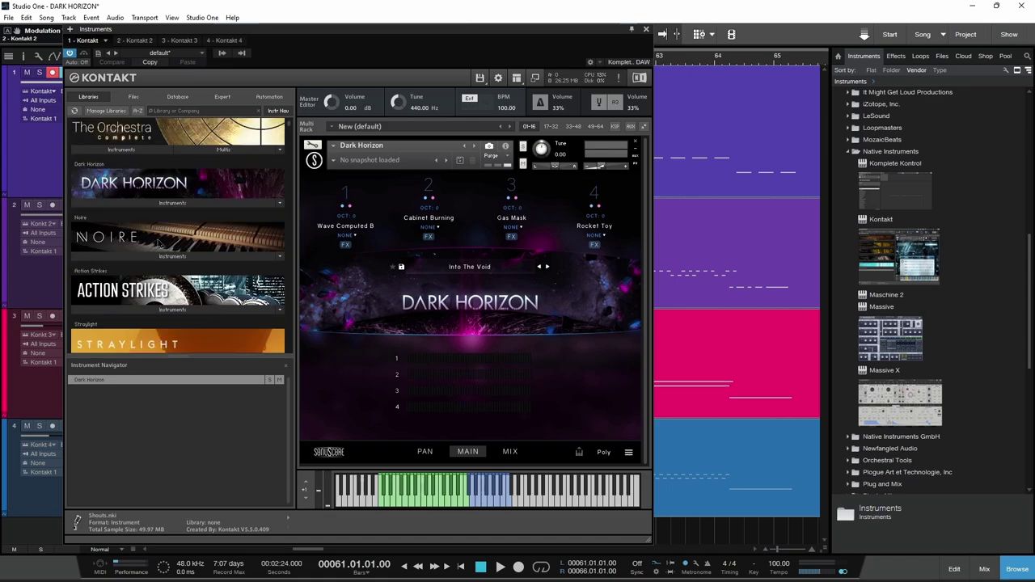
pyautogui.scroll(1, 159, 243)
pyautogui.scroll(-13, 159, 241)
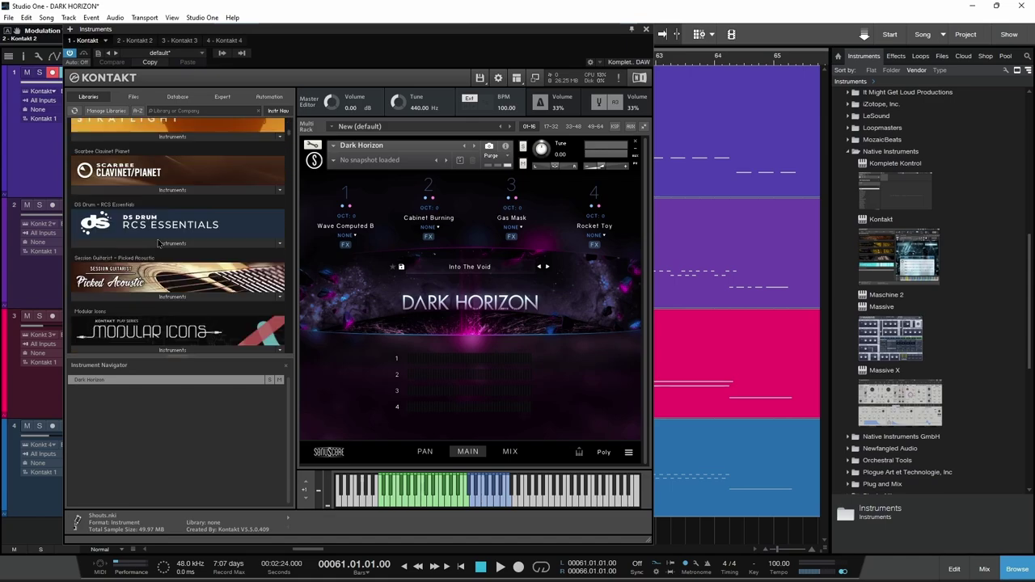
pyautogui.scroll(13, 159, 241)
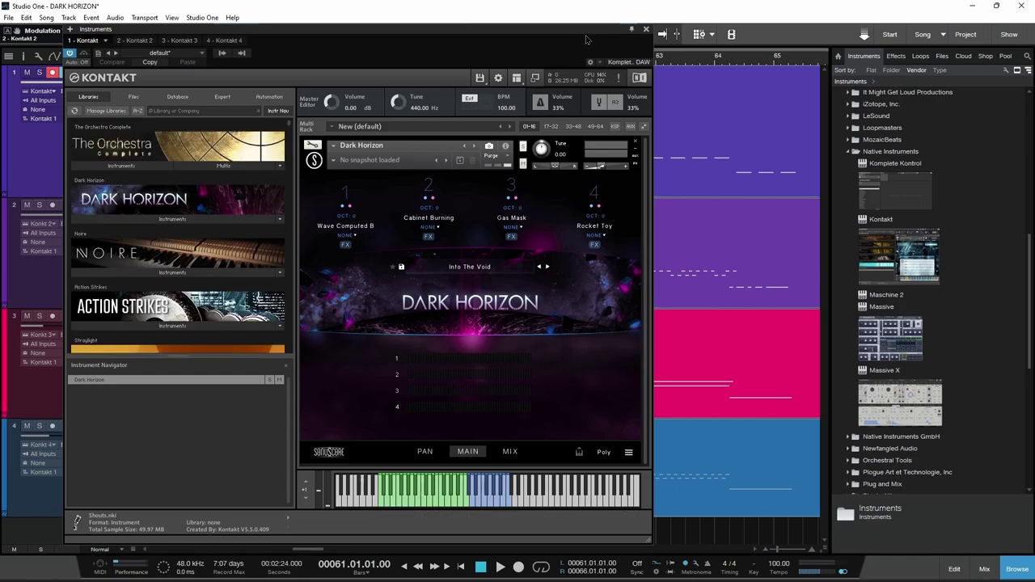
# Step: Move the instrument window aside and examine the exported MIDI clips on the four tracks
pyautogui.moveTo(588, 37); pyautogui.dragTo(312, 117)
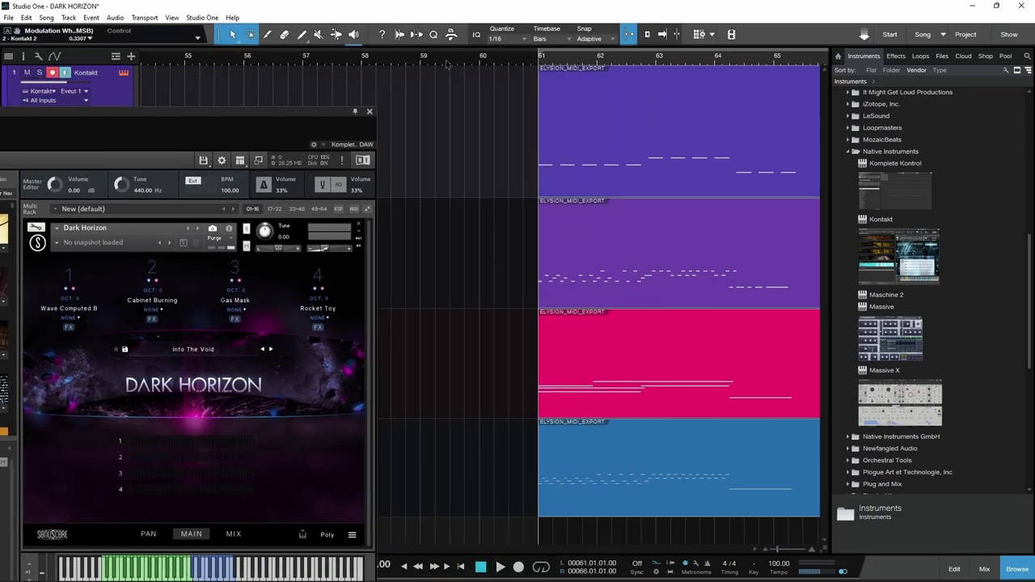
pyautogui.scroll(-5, 452, 94)
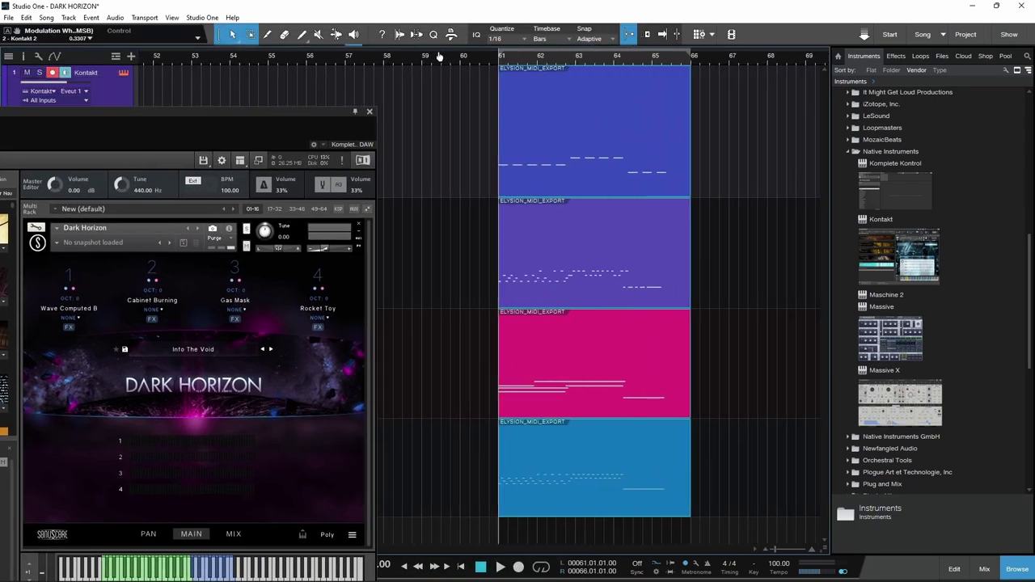
pyautogui.scroll(-3, 439, 65)
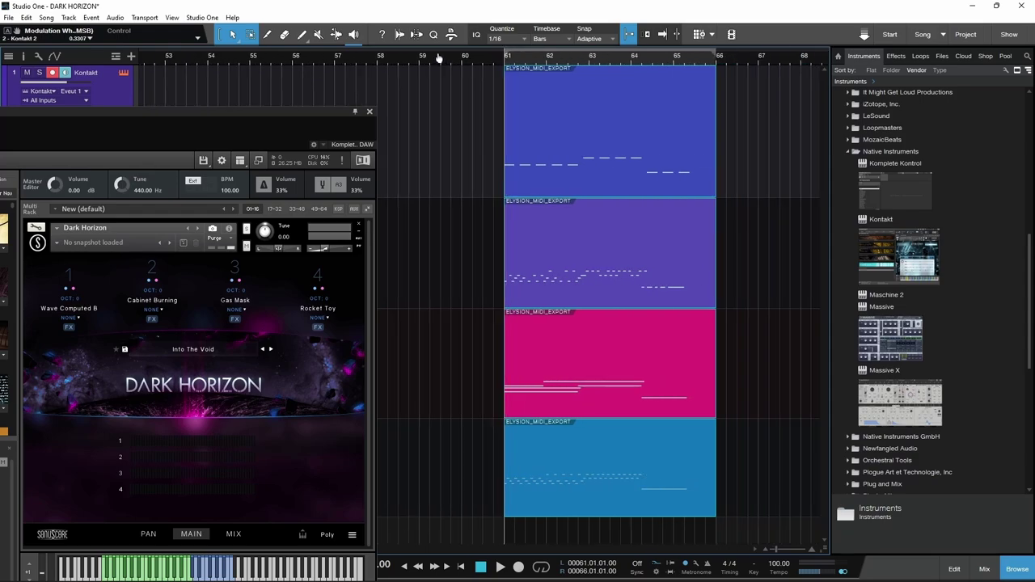
# Step: Move the Kontakt instrument window back over the middle of the arrangement
pyautogui.moveTo(173, 115); pyautogui.dragTo(451, 77)
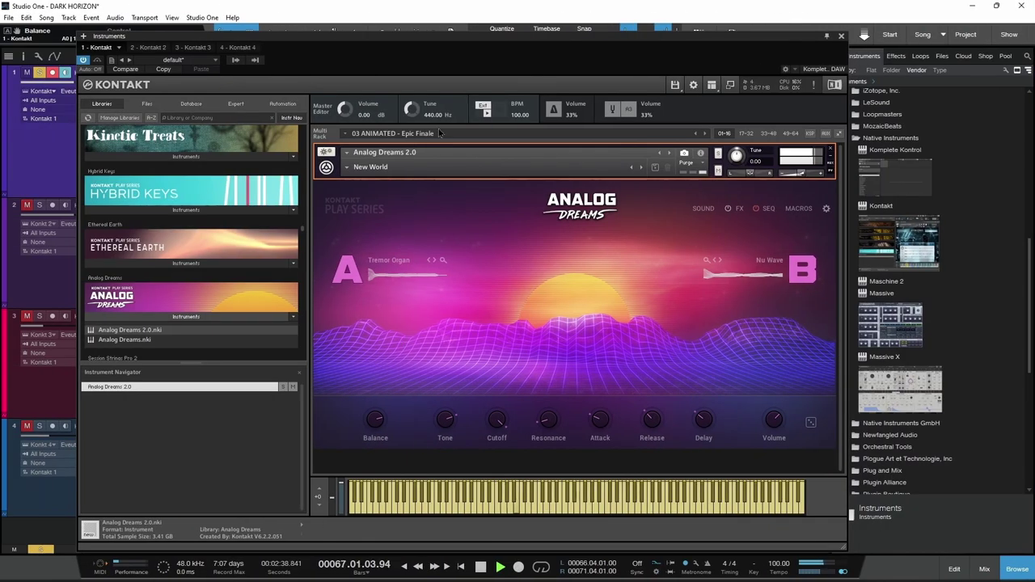
pyautogui.moveTo(453, 36)
pyautogui.mouseDown()
pyautogui.moveTo(425, 243)
pyautogui.moveTo(456, 40)
pyautogui.mouseUp()
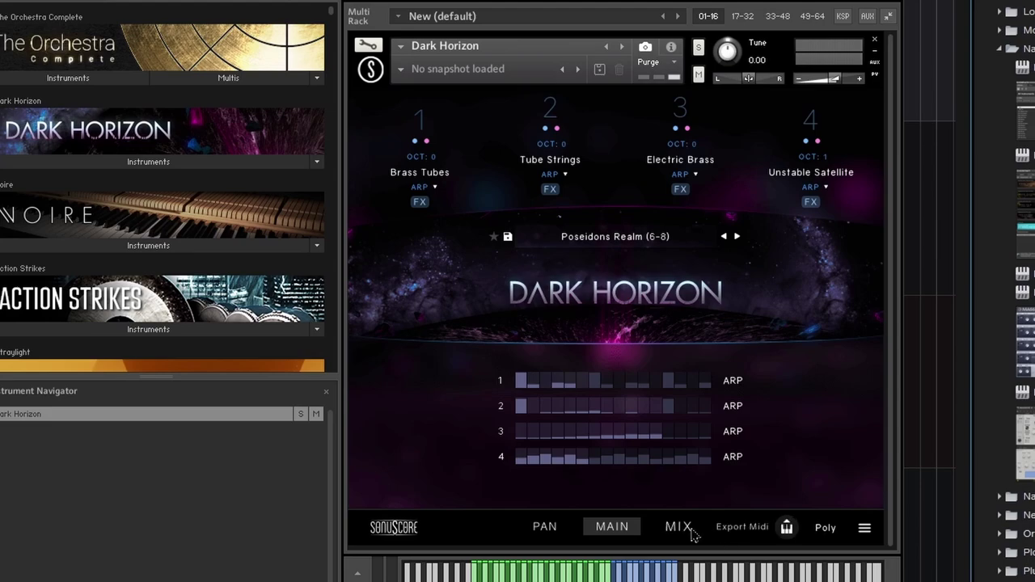
# Step: Open Dark Horizon's pan page and set Pan Engine 1 to 5 steps with a 1/8 step duration
pyautogui.click(544, 526)
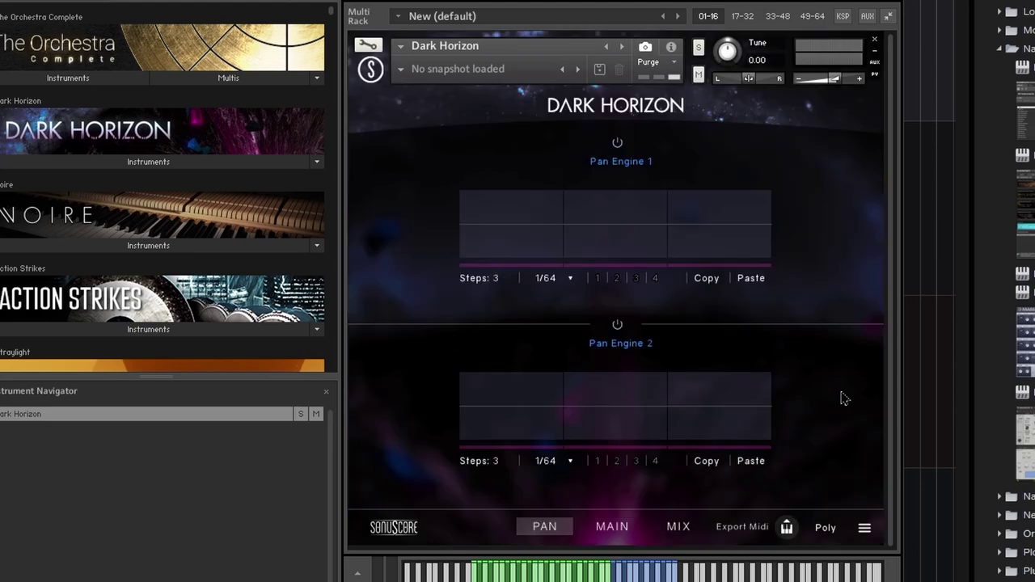
pyautogui.moveTo(498, 268)
pyautogui.mouseDown()
pyautogui.moveTo(497, 288)
pyautogui.moveTo(508, 224)
pyautogui.moveTo(501, 284)
pyautogui.mouseUp()
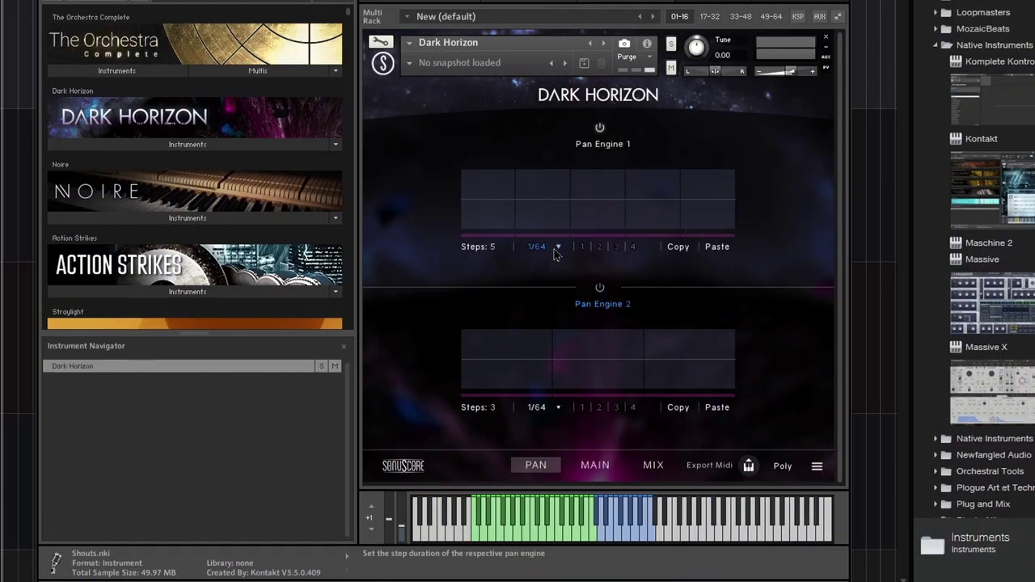
pyautogui.click(555, 252)
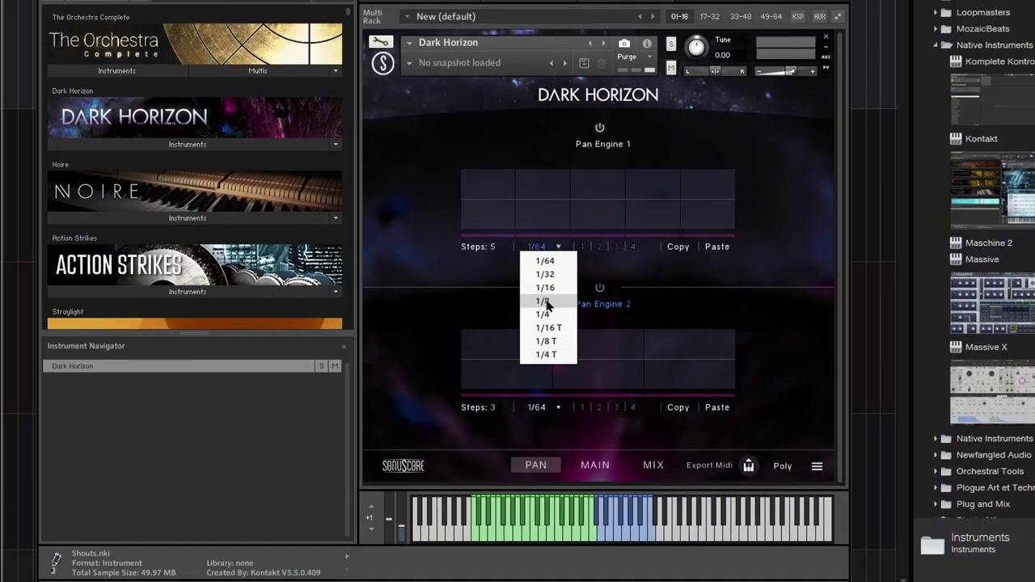
pyautogui.click(545, 301)
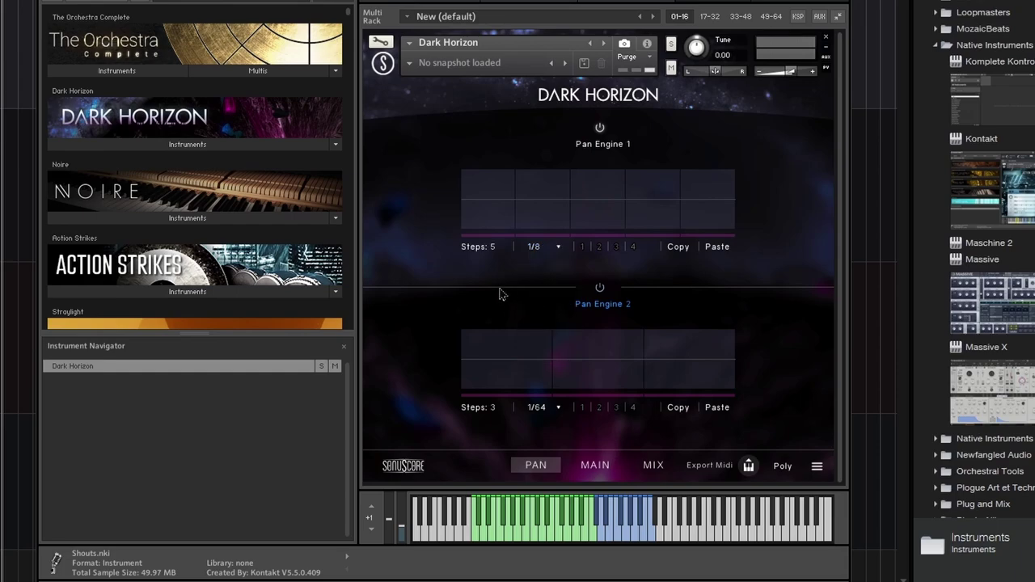
# Step: Link Pan Engine 1 to instrument slot 1 and draw a five-step pattern alternating between opposite pan extremes
pyautogui.click(616, 247)
pyautogui.click(600, 248)
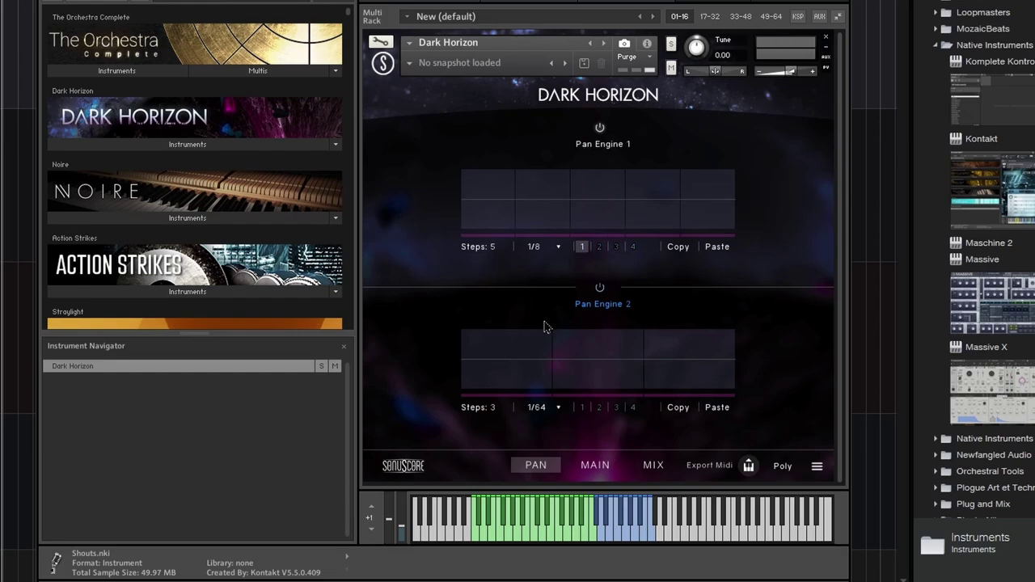
pyautogui.click(600, 289)
pyautogui.moveTo(486, 218)
pyautogui.mouseDown()
pyautogui.moveTo(480, 203)
pyautogui.moveTo(485, 232)
pyautogui.mouseUp()
pyautogui.moveTo(554, 186); pyautogui.dragTo(570, 126)
pyautogui.moveTo(591, 217)
pyautogui.mouseDown()
pyautogui.moveTo(608, 270)
pyautogui.moveTo(662, 206)
pyautogui.moveTo(664, 156)
pyautogui.moveTo(696, 190)
pyautogui.moveTo(715, 275)
pyautogui.mouseUp()
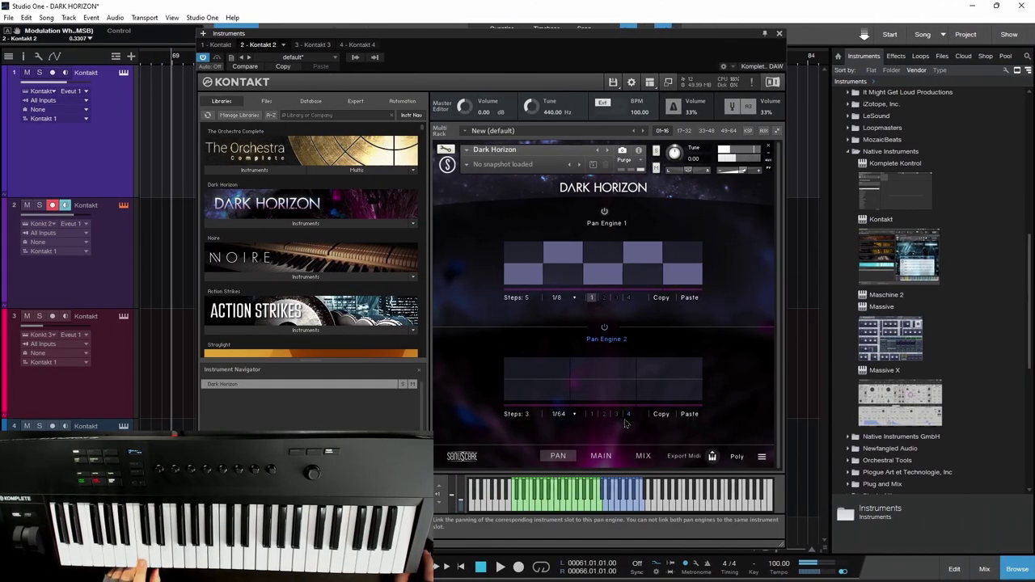
# Step: Solo the Brass Tubes slot on the main page and return to the pan page
pyautogui.click(602, 455)
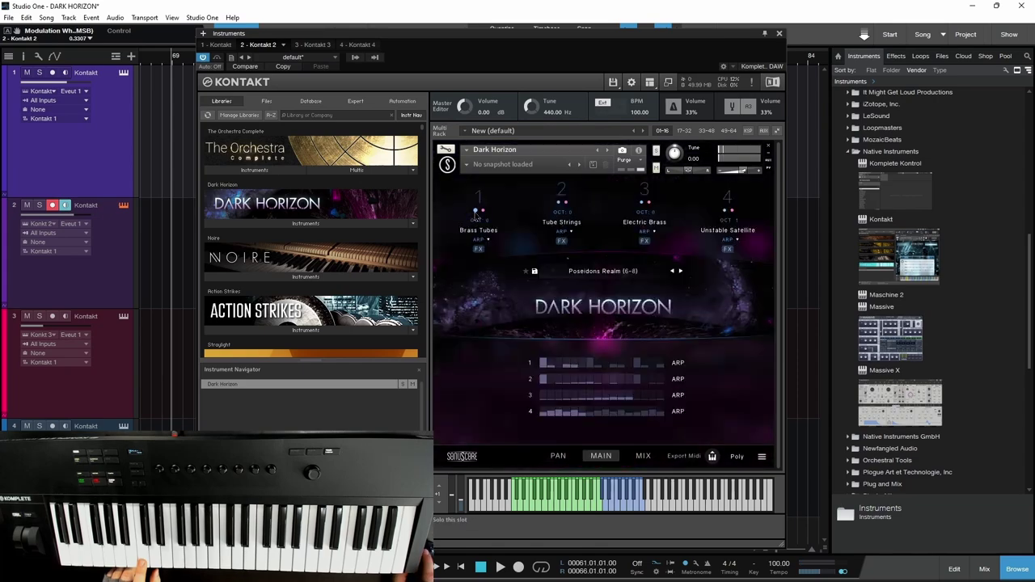
pyautogui.click(476, 211)
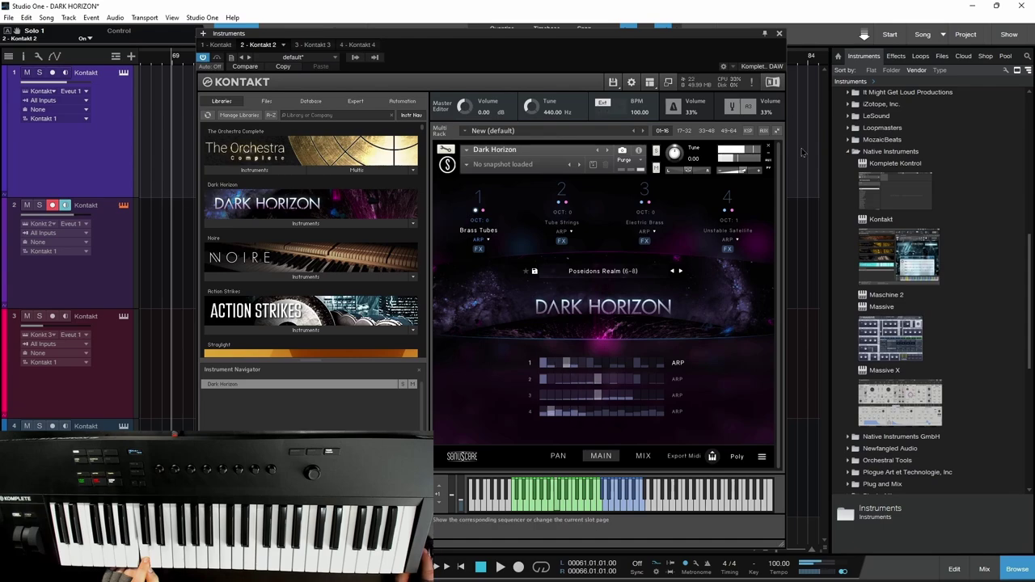
pyautogui.click(558, 456)
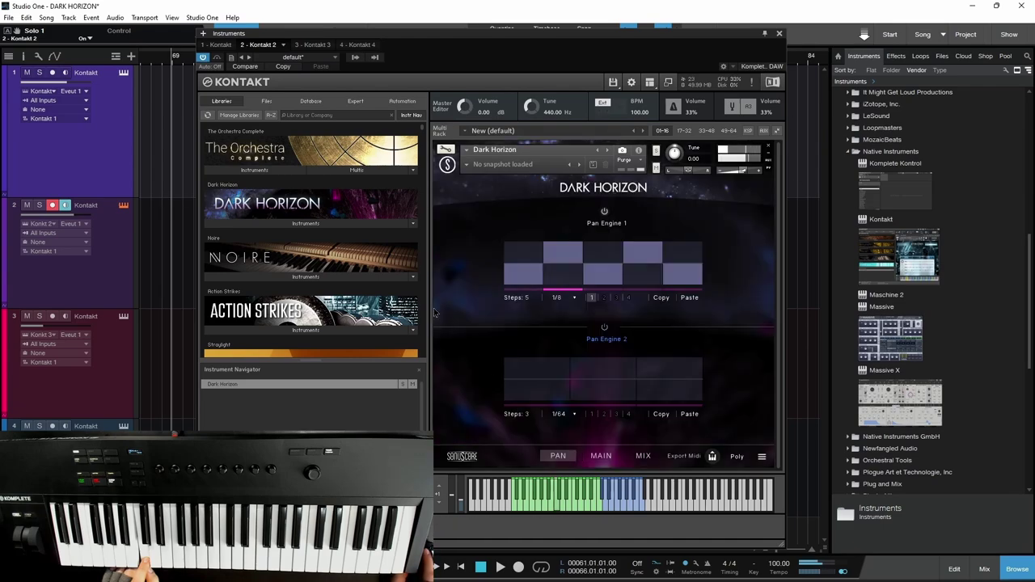
# Step: Try step durations of 1/32 and 1/4 for Pan Engine 1, returning it to 1/8
pyautogui.click(557, 298)
pyautogui.click(563, 328)
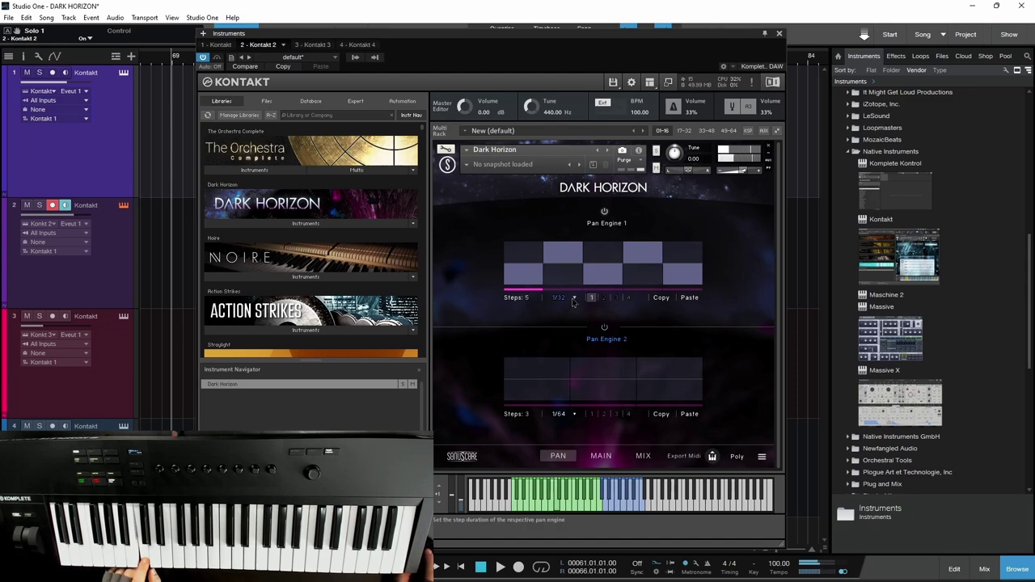
pyautogui.click(558, 297)
pyautogui.click(568, 349)
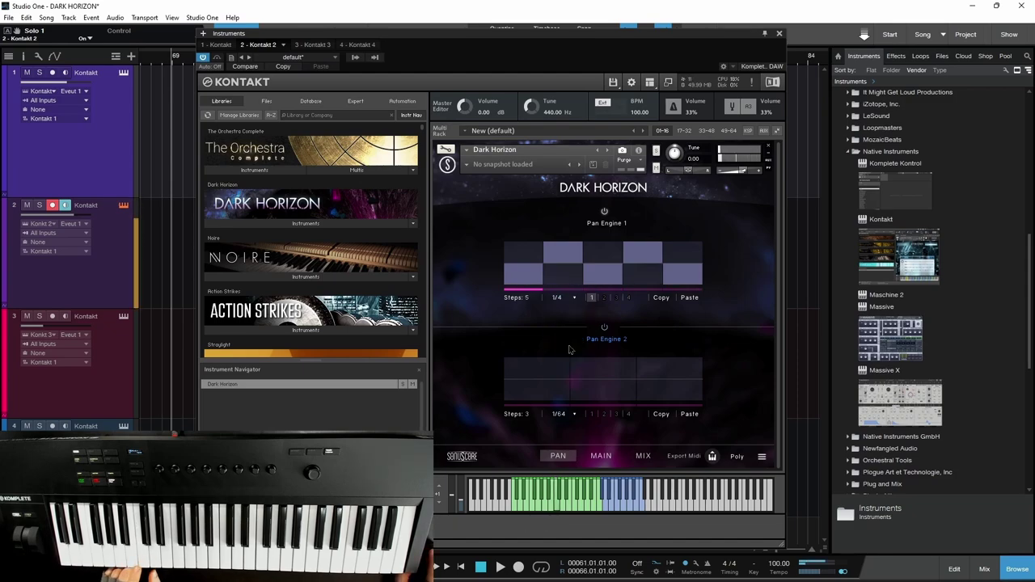
pyautogui.click(557, 297)
pyautogui.click(566, 337)
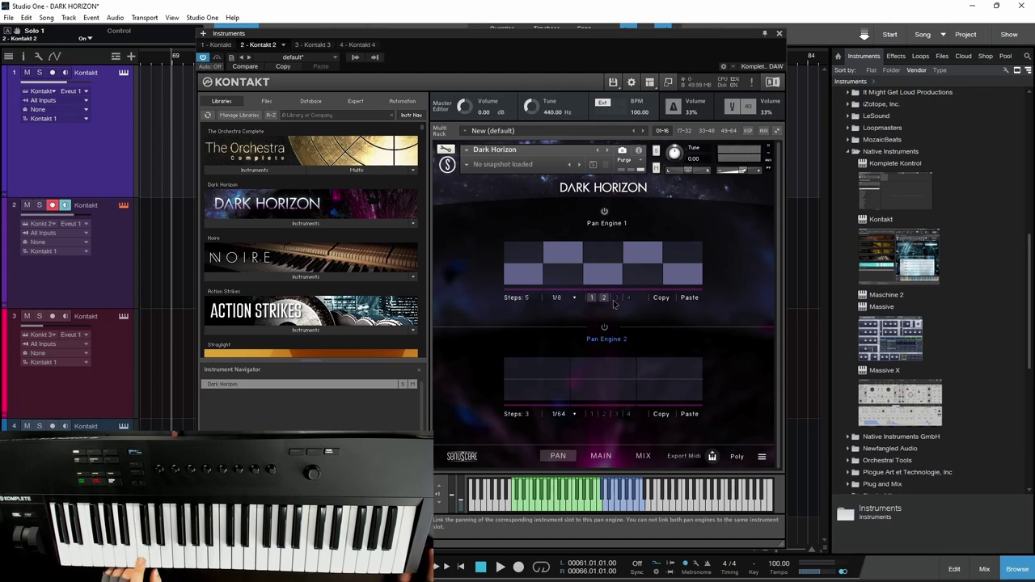
# Step: Link slots 2 and 3 to Pan Engine 1, and slot 4 to Pan Engine 2 with an alternating three-step pan pattern
pyautogui.click(616, 299)
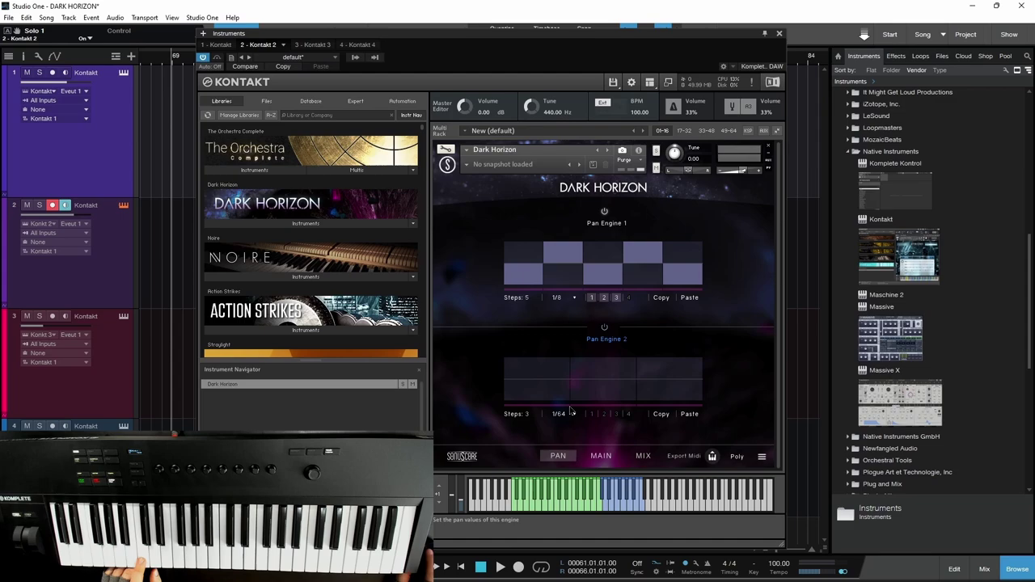
pyautogui.click(629, 414)
pyautogui.moveTo(541, 392)
pyautogui.mouseDown()
pyautogui.moveTo(598, 397)
pyautogui.moveTo(612, 350)
pyautogui.mouseUp()
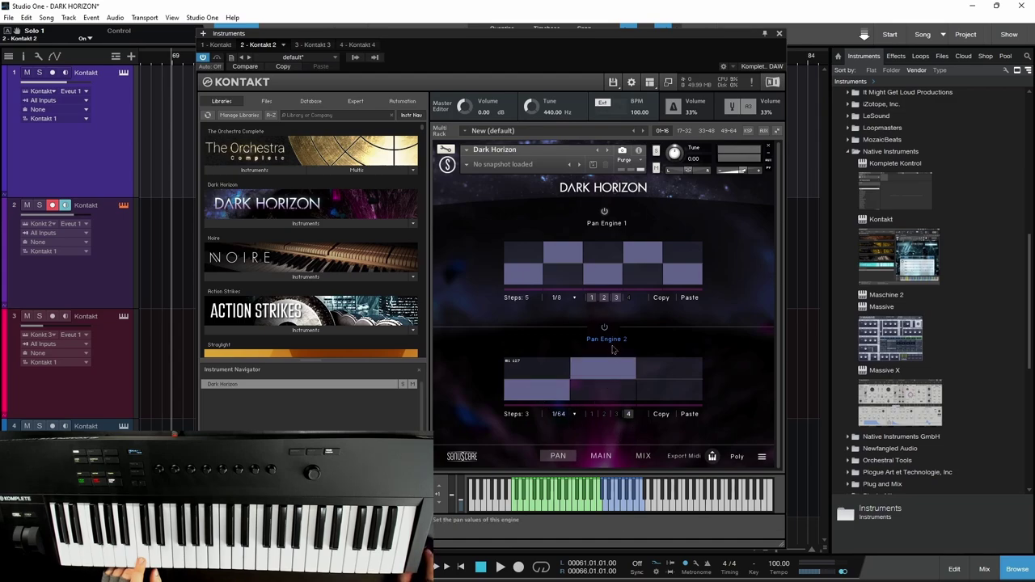
pyautogui.click(674, 397)
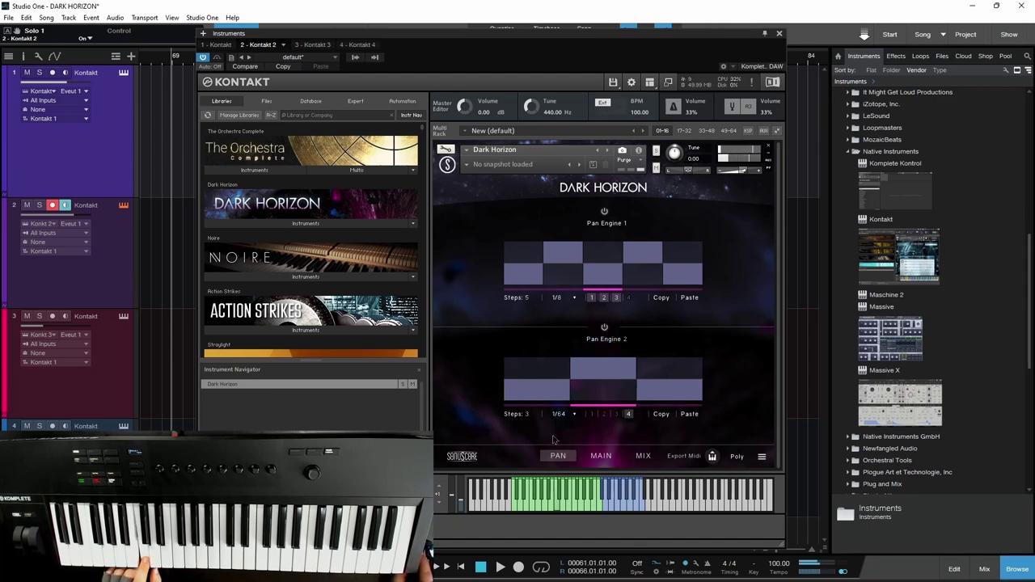
# Step: Unsolo the Brass Tubes slot to hear all four slots, and switch off both pan engines
pyautogui.click(601, 457)
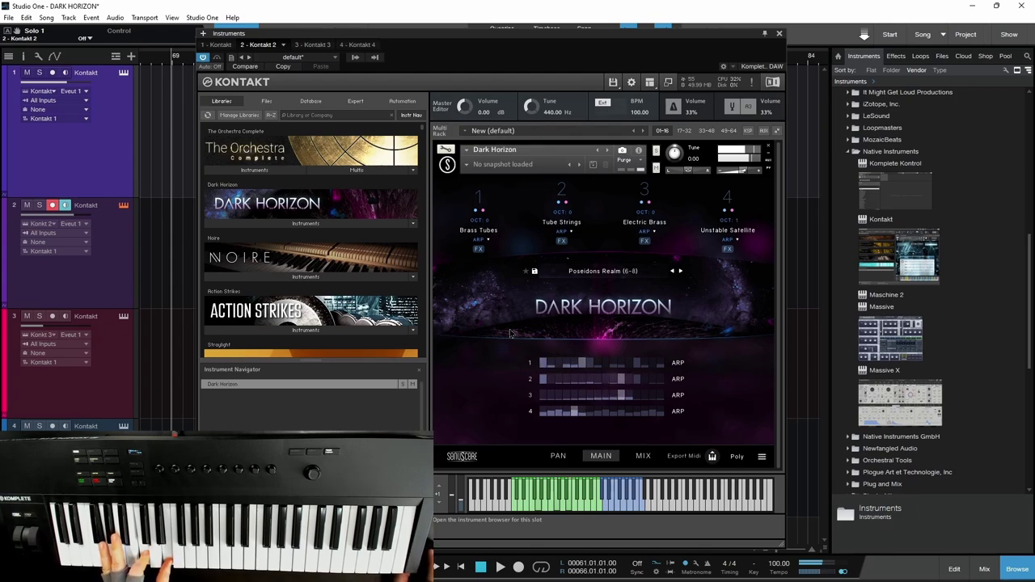
pyautogui.click(557, 455)
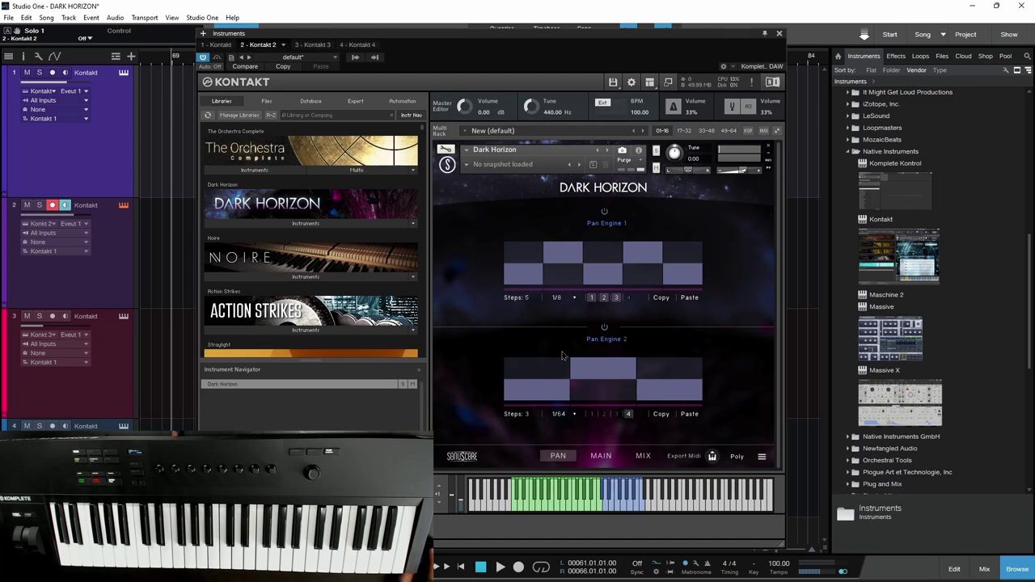
# Step: Open the mix page, raise the Brass Tubes delay send, and set the Tube Strings delay send to -5.4 dB
pyautogui.click(643, 457)
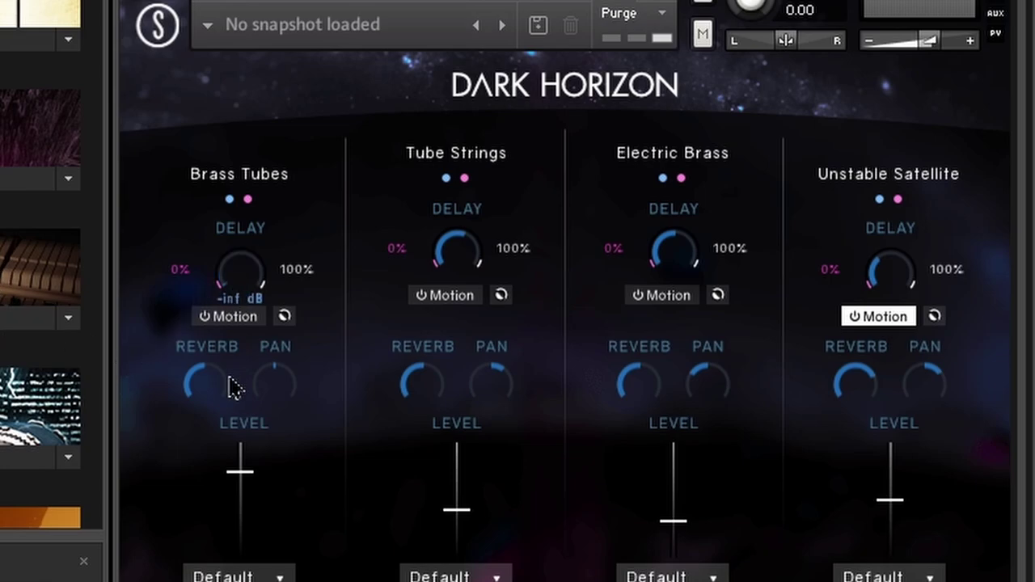
pyautogui.moveTo(459, 249)
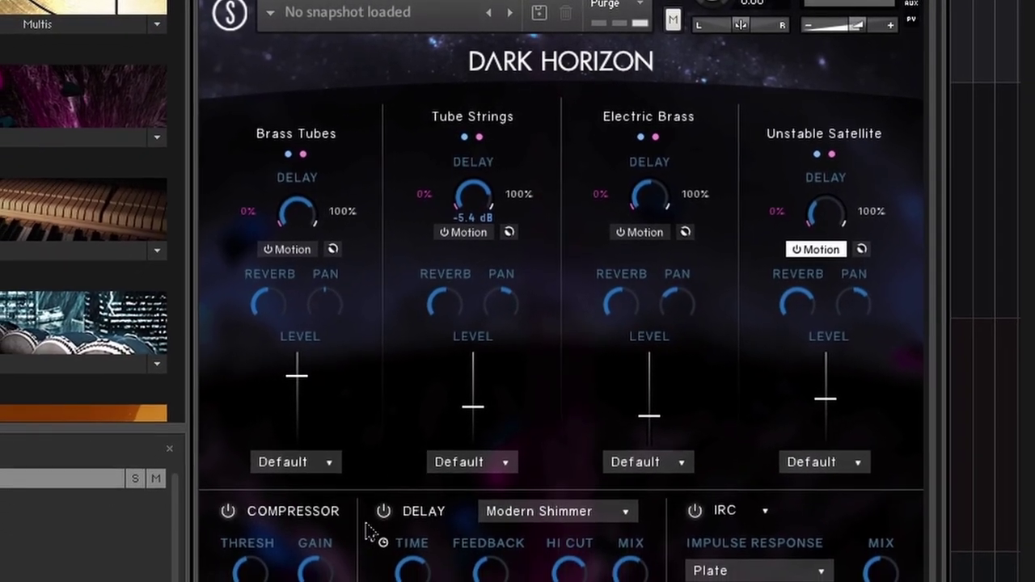
pyautogui.click(393, 477)
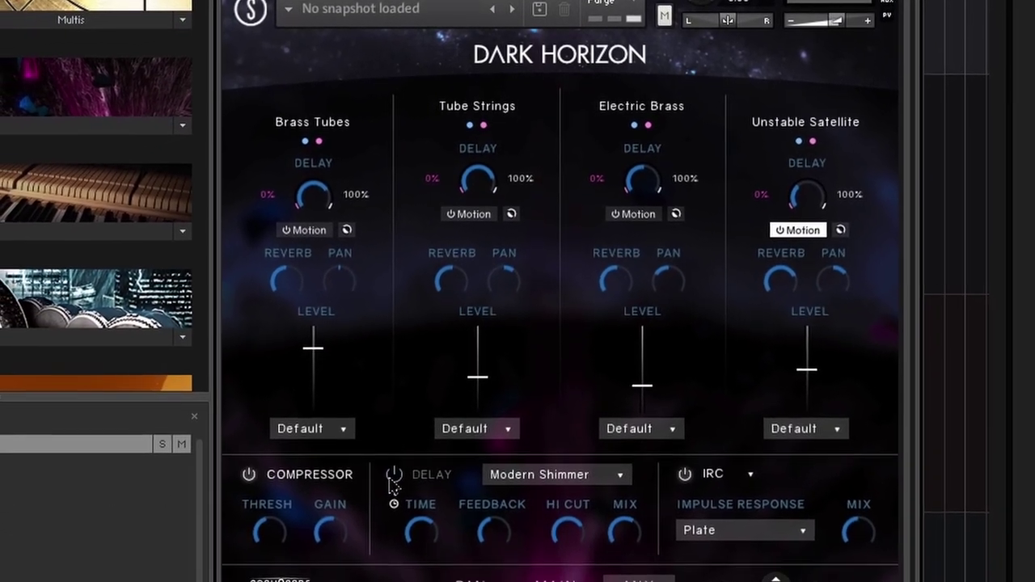
# Step: Try the delay motion on the Tube Strings slot and switch it back off
pyautogui.click(475, 202)
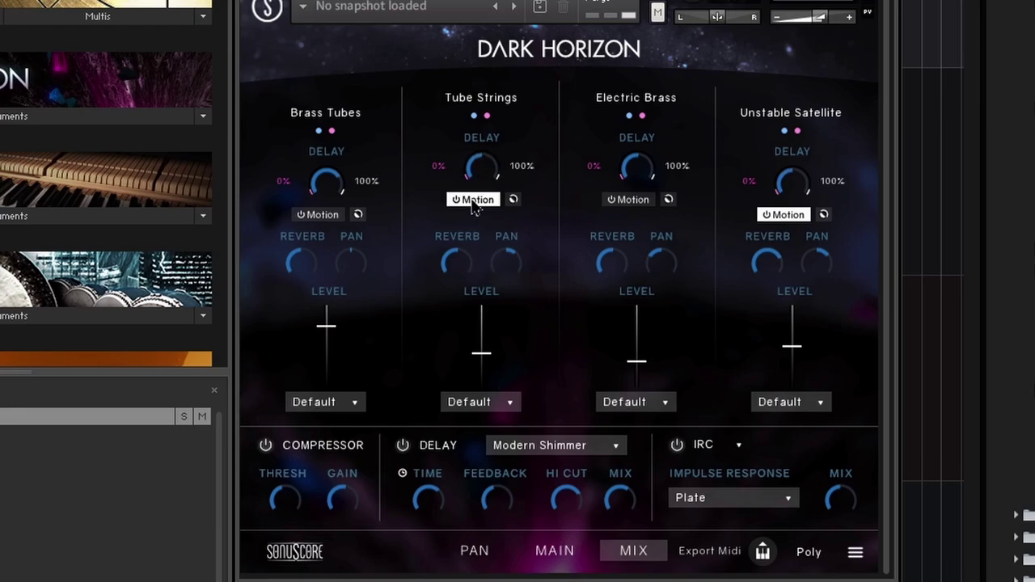
pyautogui.click(475, 199)
pyautogui.click(475, 199)
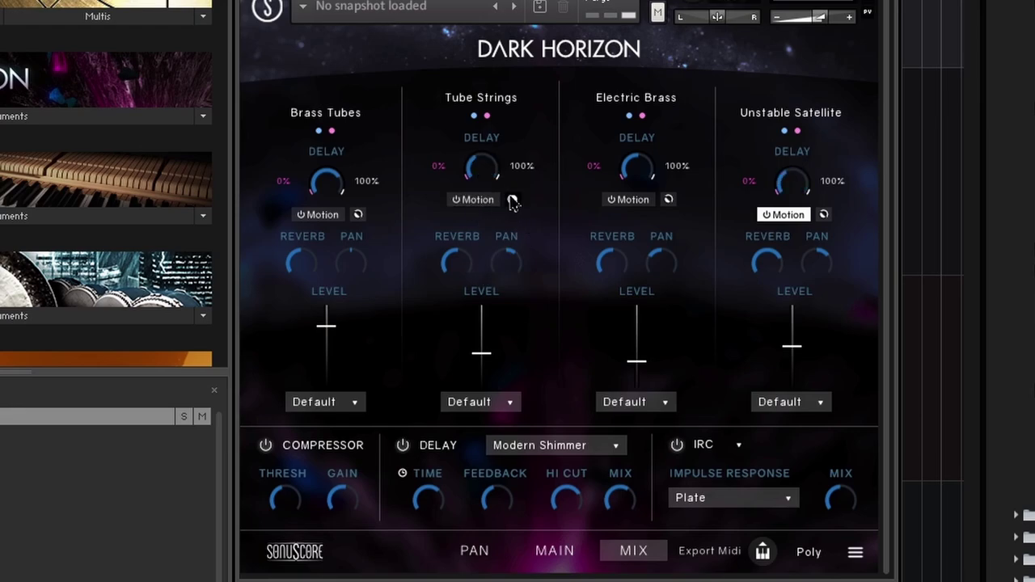
pyautogui.click(513, 199)
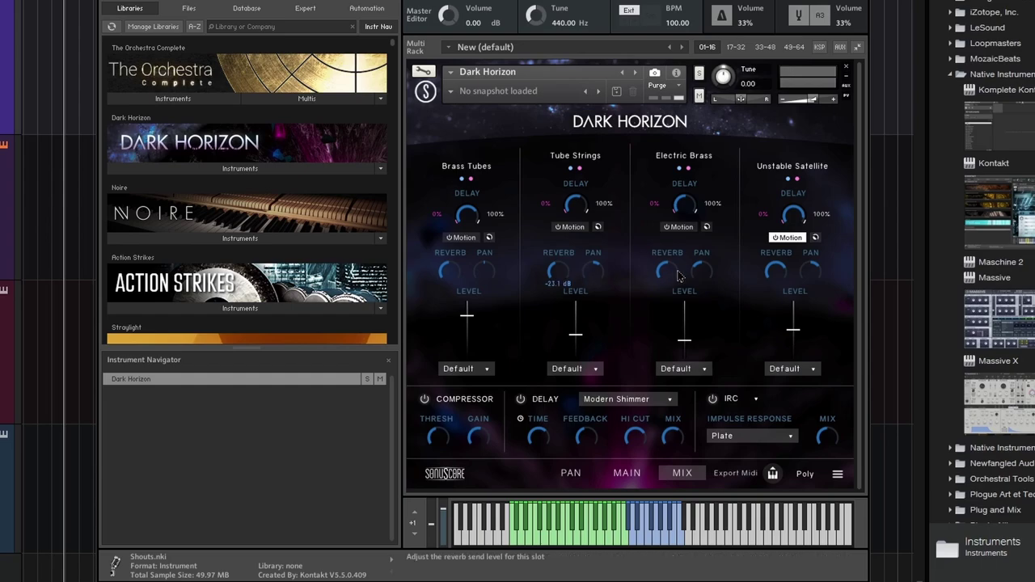
# Step: Review the global reverb types, keep IRC, and set the impulse response to Medium Hall 1
pyautogui.scroll(3, 676, 280)
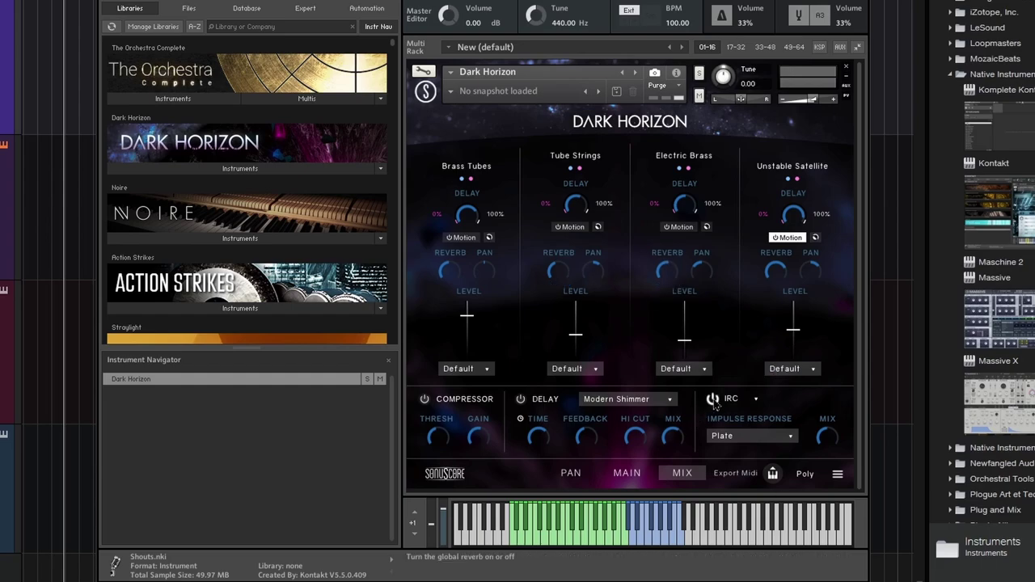
pyautogui.click(754, 400)
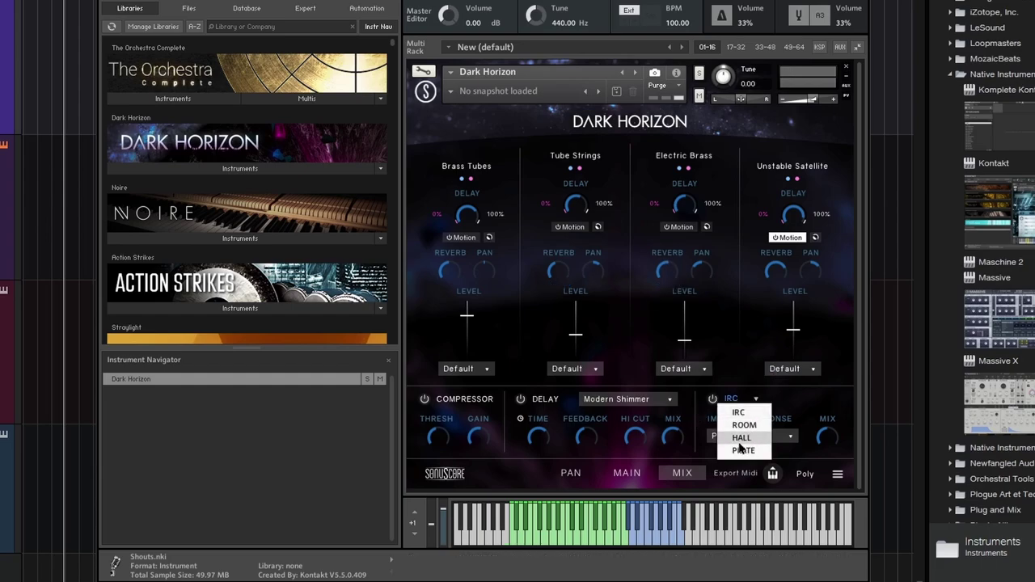
pyautogui.click(792, 413)
pyautogui.click(752, 436)
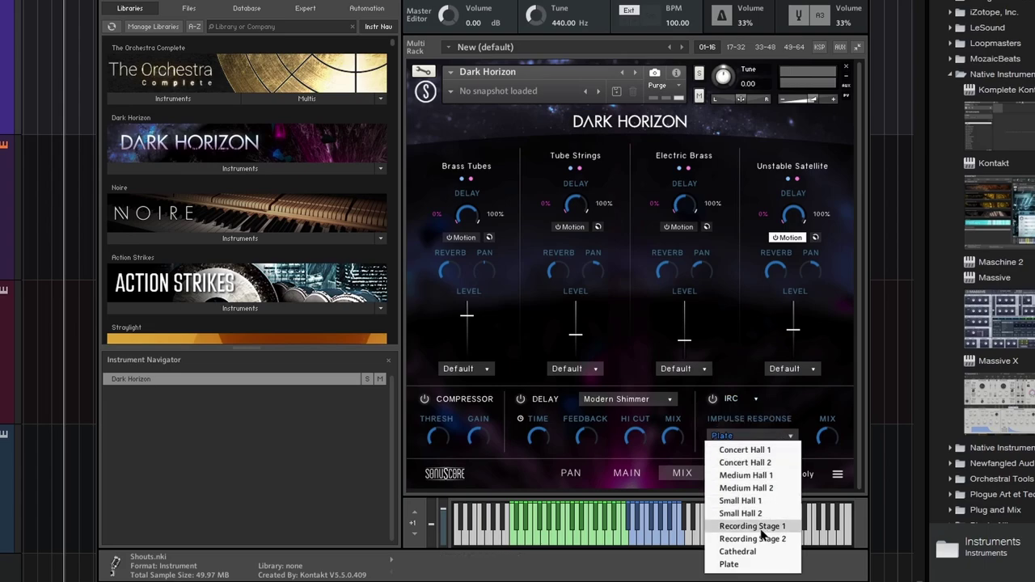
pyautogui.click(764, 477)
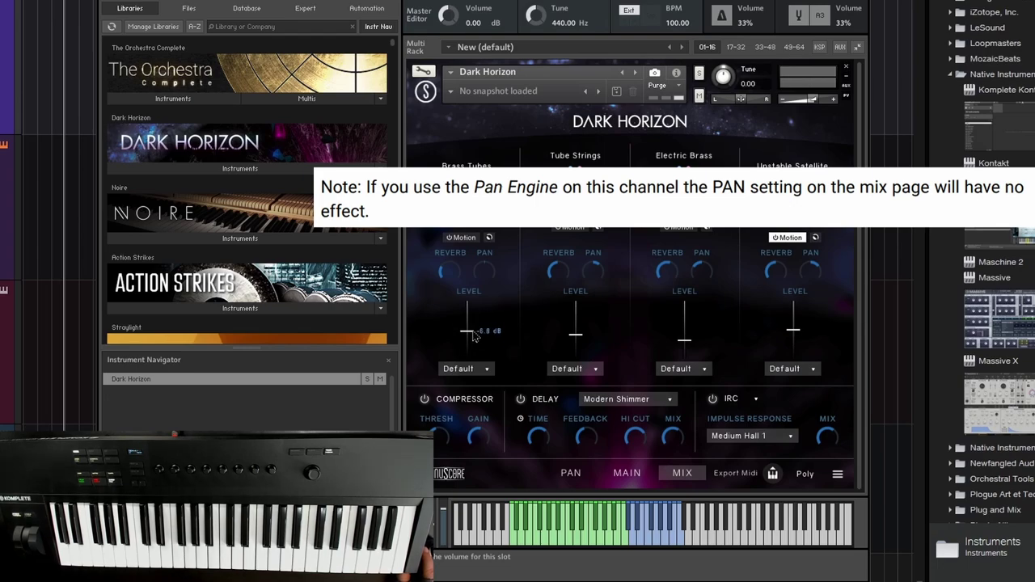
# Step: Adjust the Brass Tubes level and set the Tube Strings level to -5.0 dB
pyautogui.moveTo(474, 338)
pyautogui.mouseDown()
pyautogui.moveTo(475, 356)
pyautogui.moveTo(478, 299)
pyautogui.moveTo(479, 337)
pyautogui.mouseUp()
pyautogui.moveTo(575, 334); pyautogui.dragTo(613, 354)
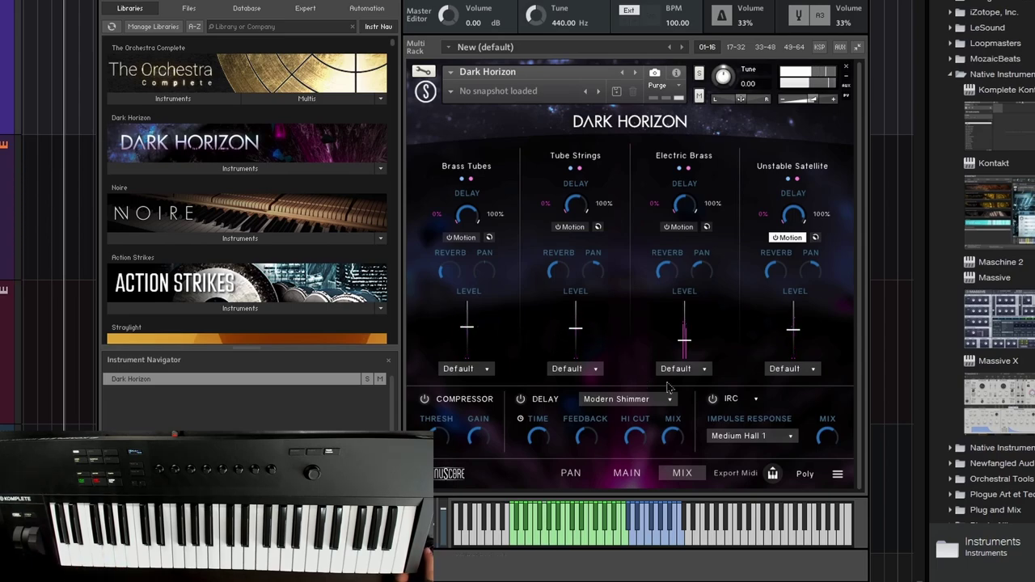
# Step: Review the output routing choices of the Tube Strings and Brass Tubes slots, keeping both on Default
pyautogui.click(592, 374)
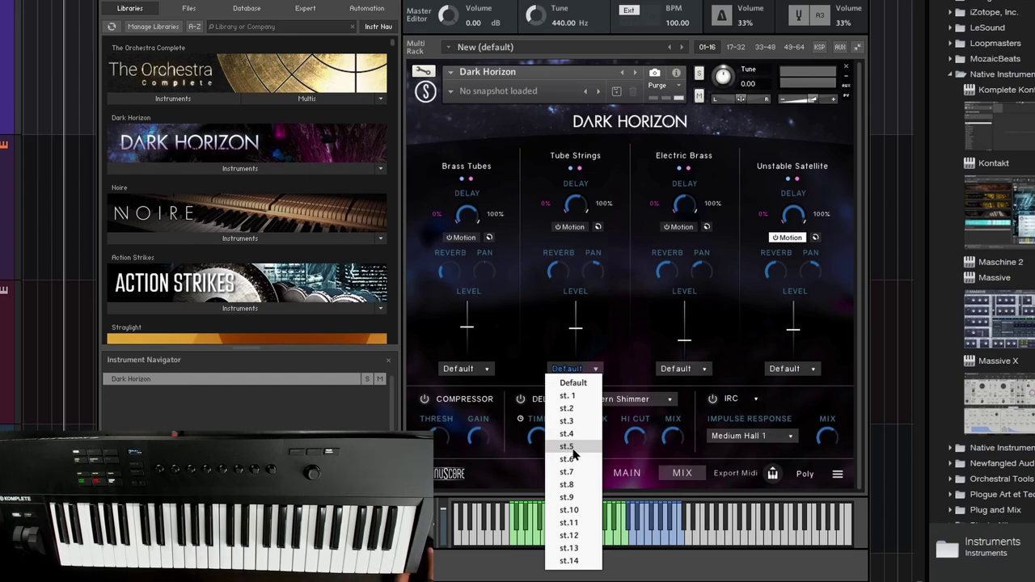
pyautogui.click(574, 382)
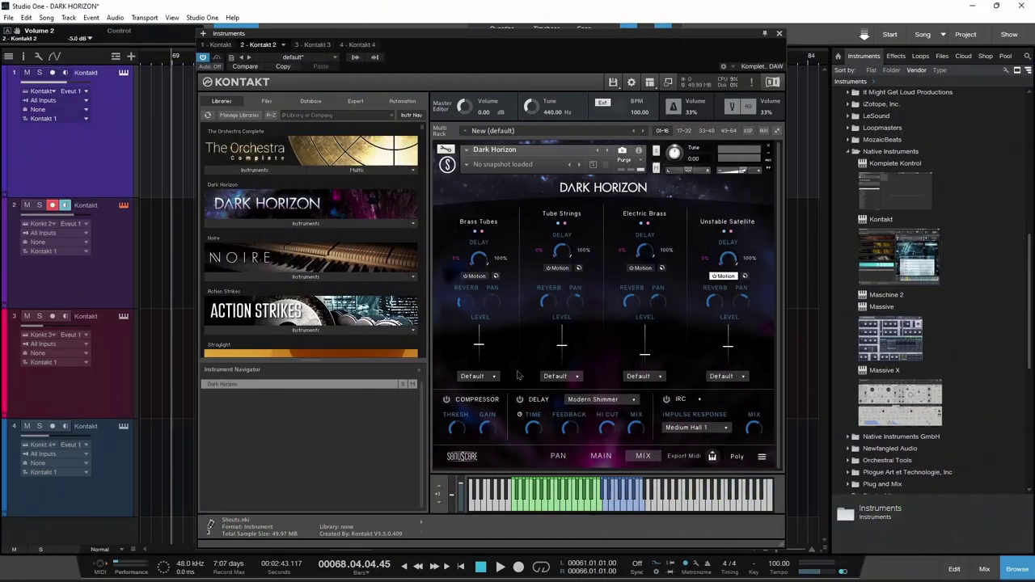
pyautogui.click(493, 377)
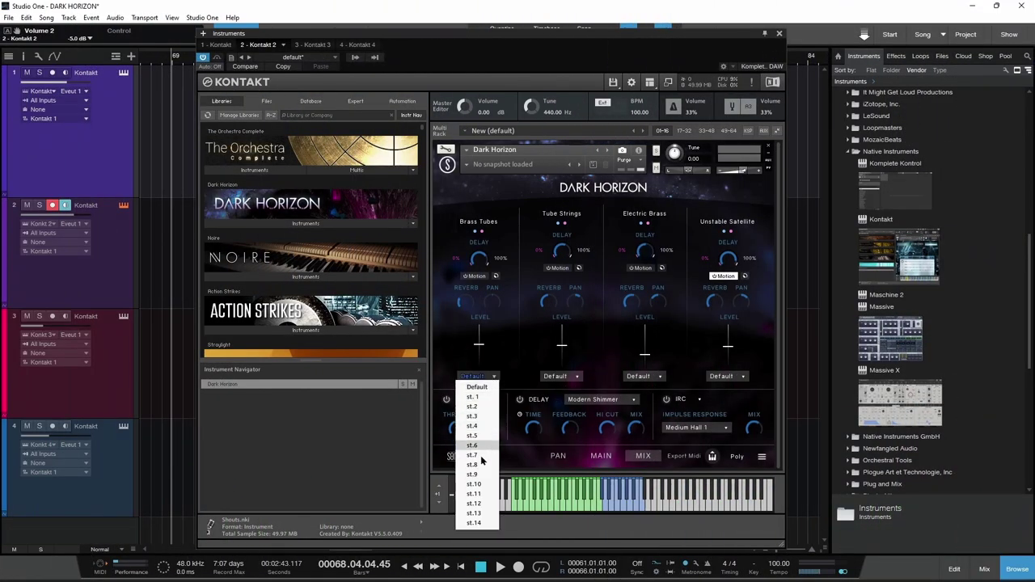
pyautogui.click(523, 364)
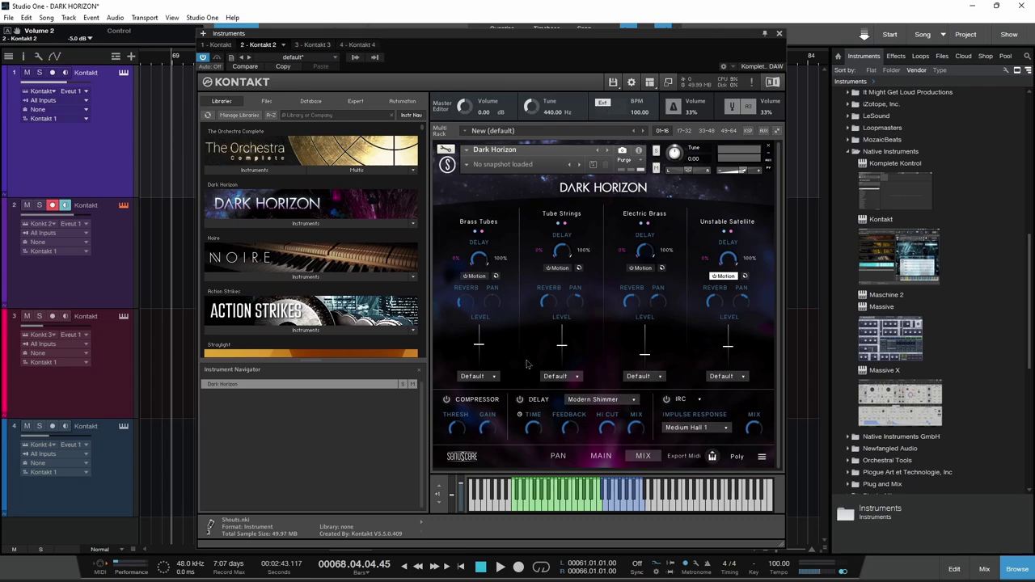
# Step: Show Kontakt's outputs section and review the settings for adding new outputs, cancelling without adding any
pyautogui.click(649, 82)
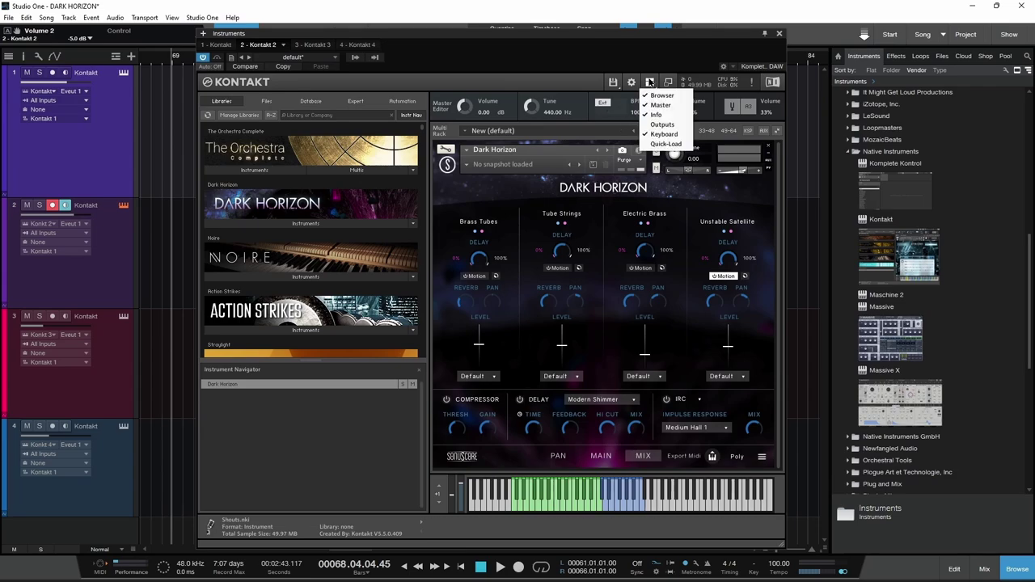
pyautogui.click(663, 125)
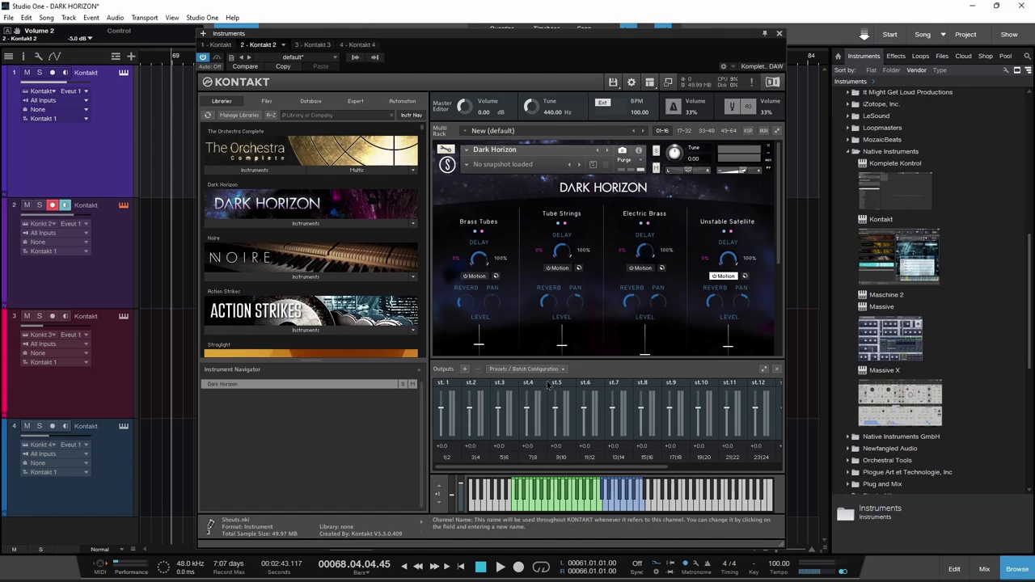
pyautogui.click(464, 369)
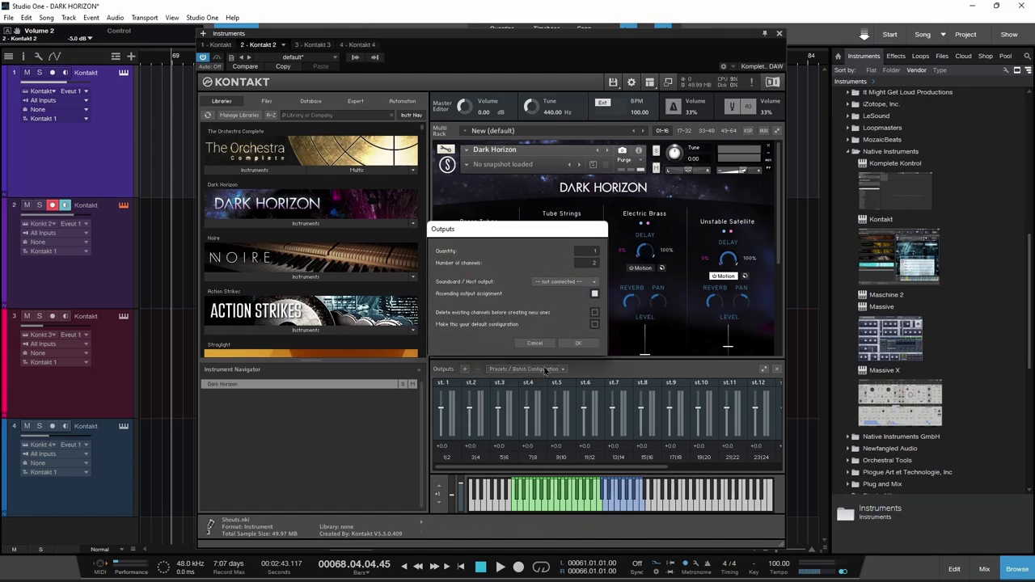
pyautogui.click(536, 343)
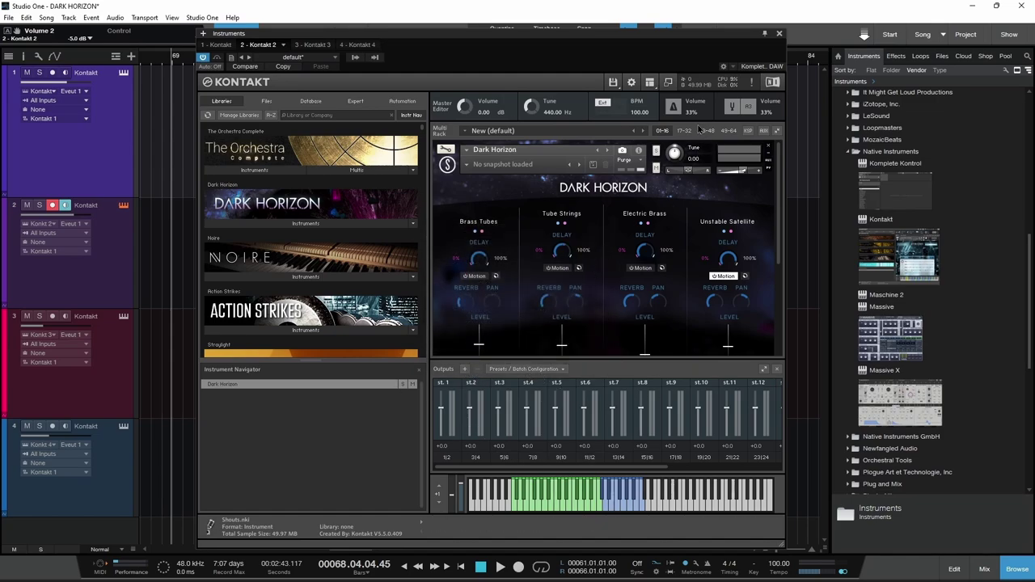
# Step: Route the Brass Tubes slot to output st.2 and the Tube Strings slot to output st.3
pyautogui.scroll(-2, 517, 259)
pyautogui.click(477, 322)
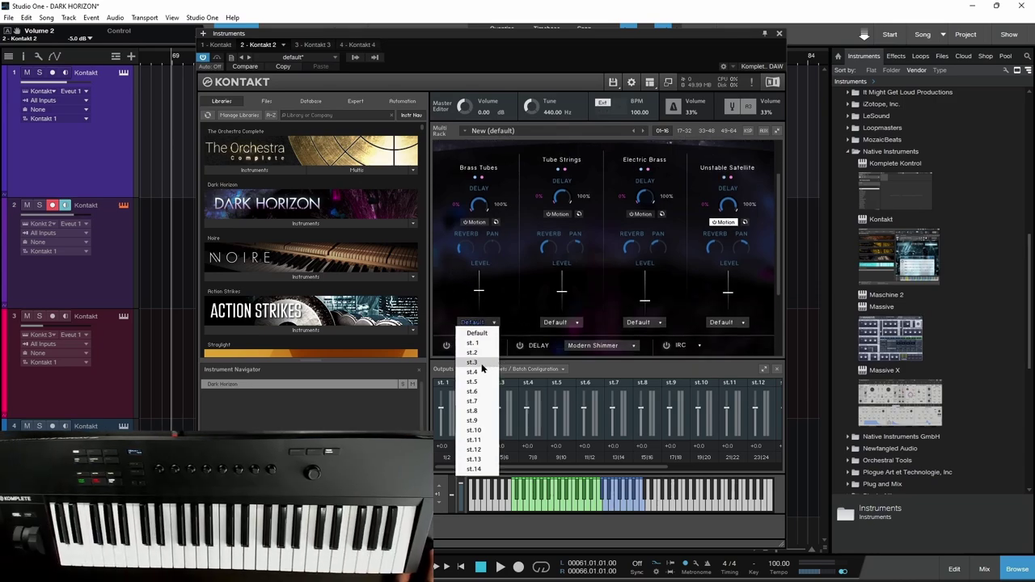
pyautogui.click(473, 343)
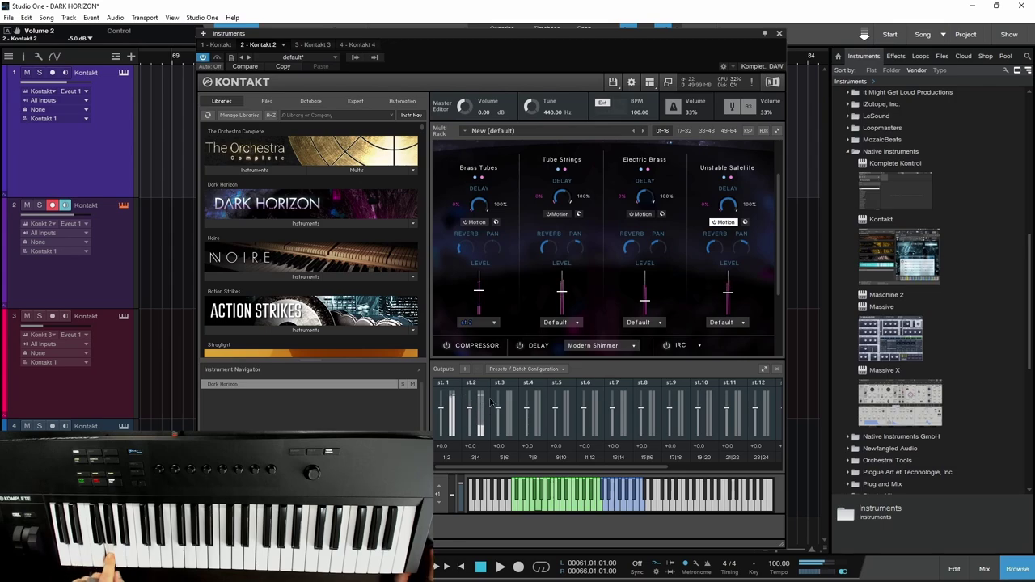
pyautogui.click(561, 322)
pyautogui.click(566, 363)
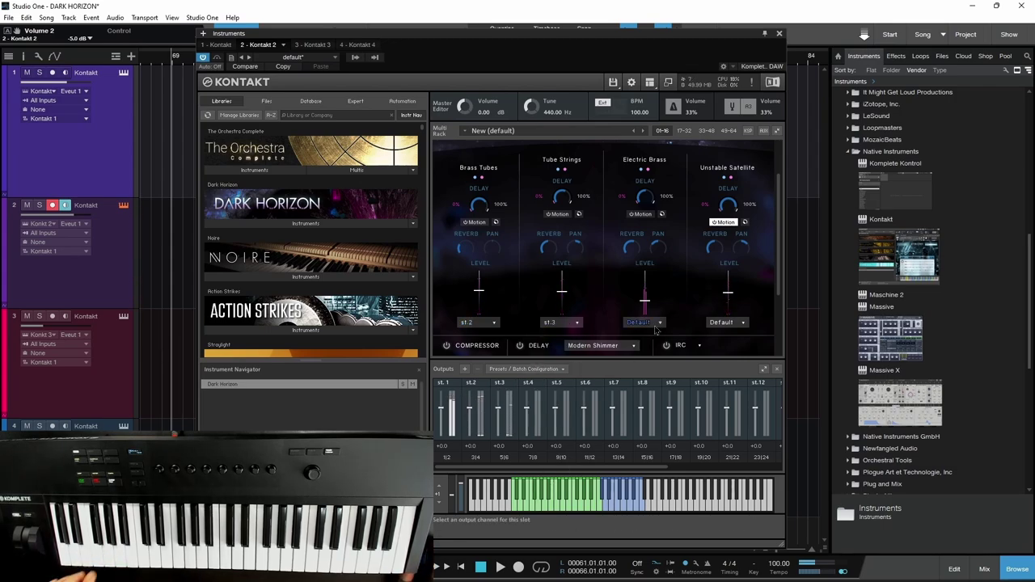
pyautogui.scroll(3, 563, 252)
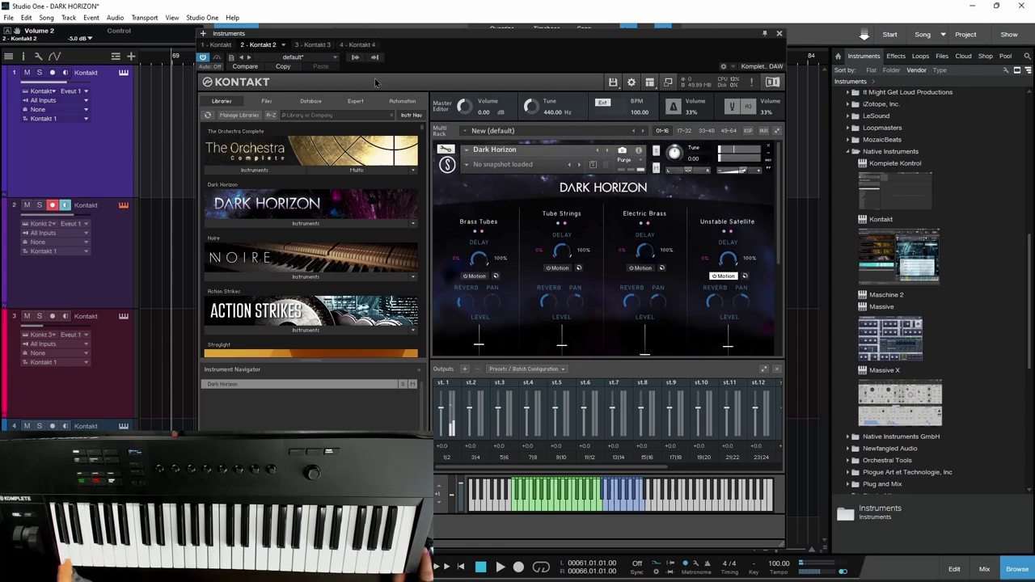
# Step: Check which outputs of the second Kontakt instance are activated, and show their channels in the Studio One mixer
pyautogui.click(355, 58)
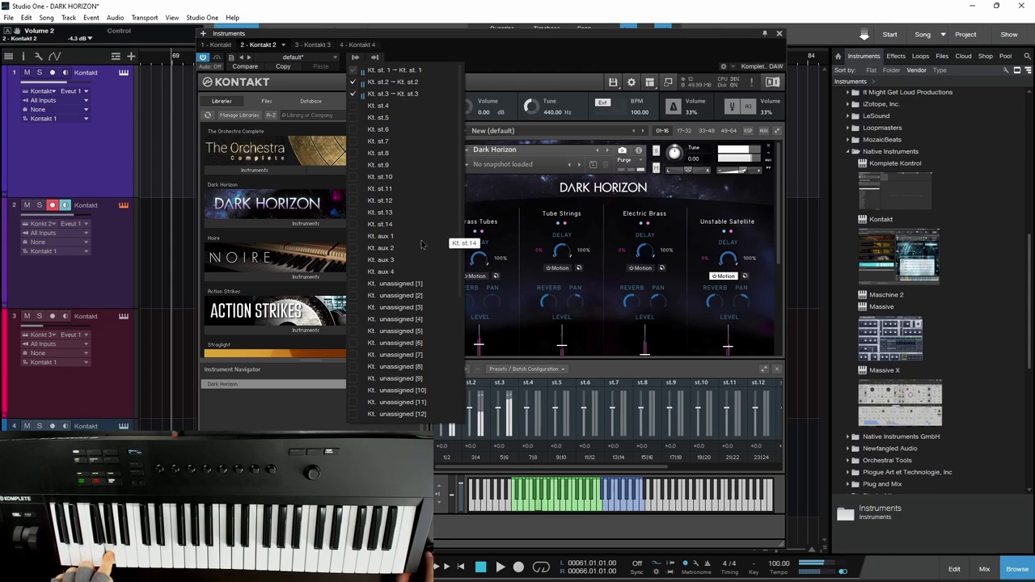
pyautogui.click(512, 39)
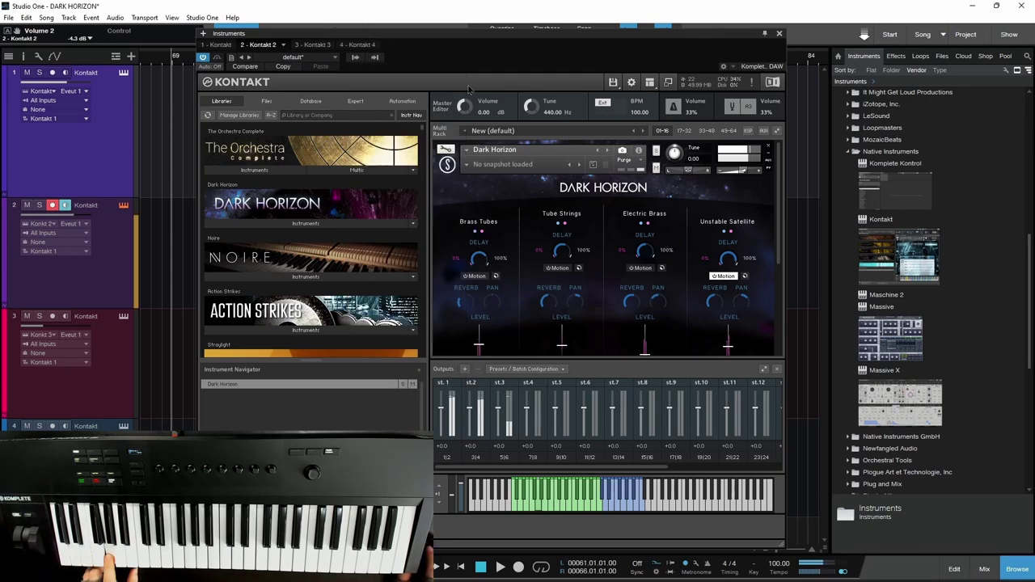
pyautogui.press('F11')
pyautogui.click(954, 568)
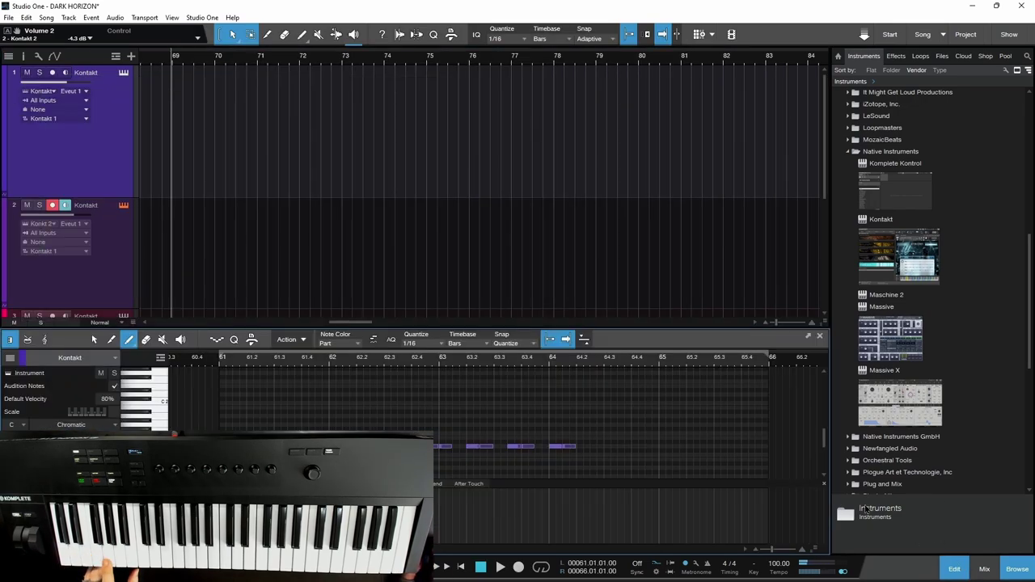
pyautogui.click(984, 568)
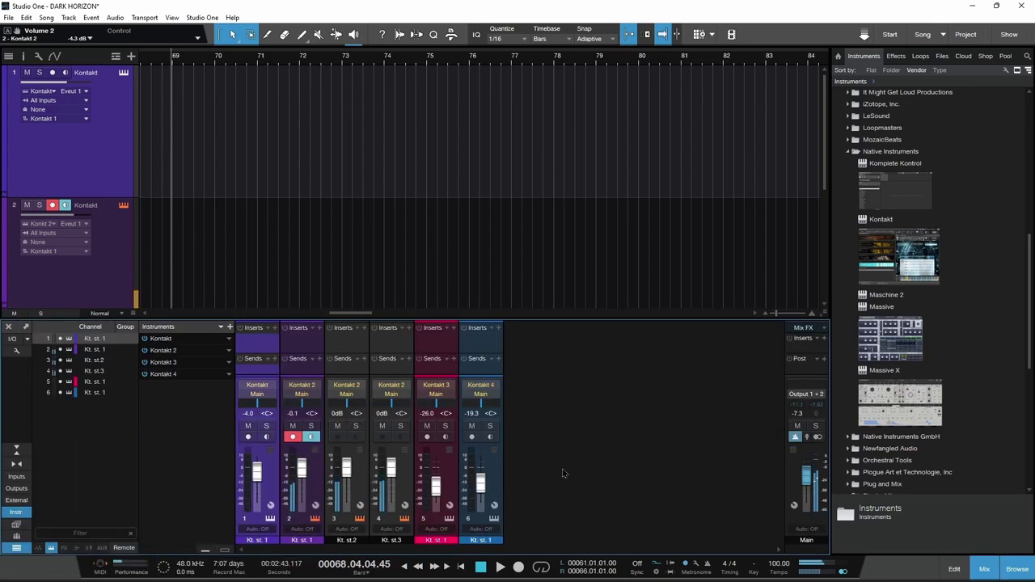
# Step: Browse the available effects, opening the Native Instruments GmbH, NUGEN Audio and Plug and Mix folders, and return to the instruments list
pyautogui.click(895, 56)
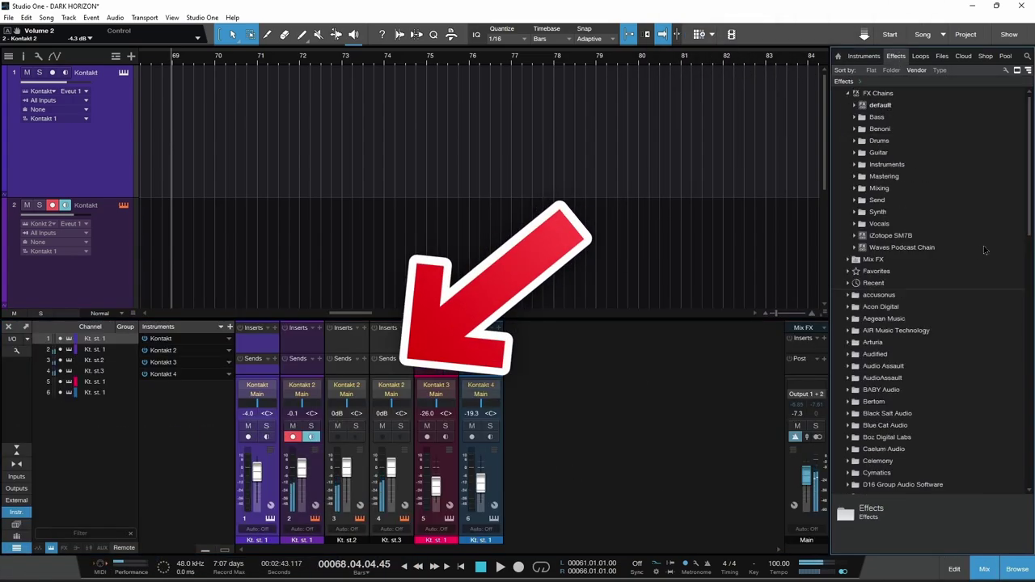
pyautogui.scroll(-10, 1029, 180)
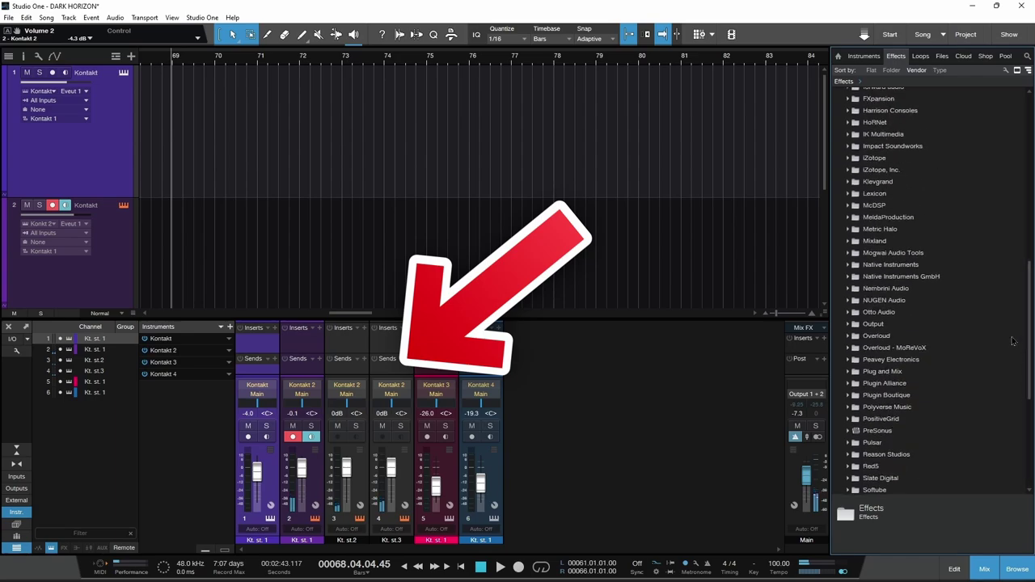
pyautogui.click(875, 276)
pyautogui.scroll(-3, 865, 317)
pyautogui.click(865, 324)
pyautogui.scroll(-2, 865, 324)
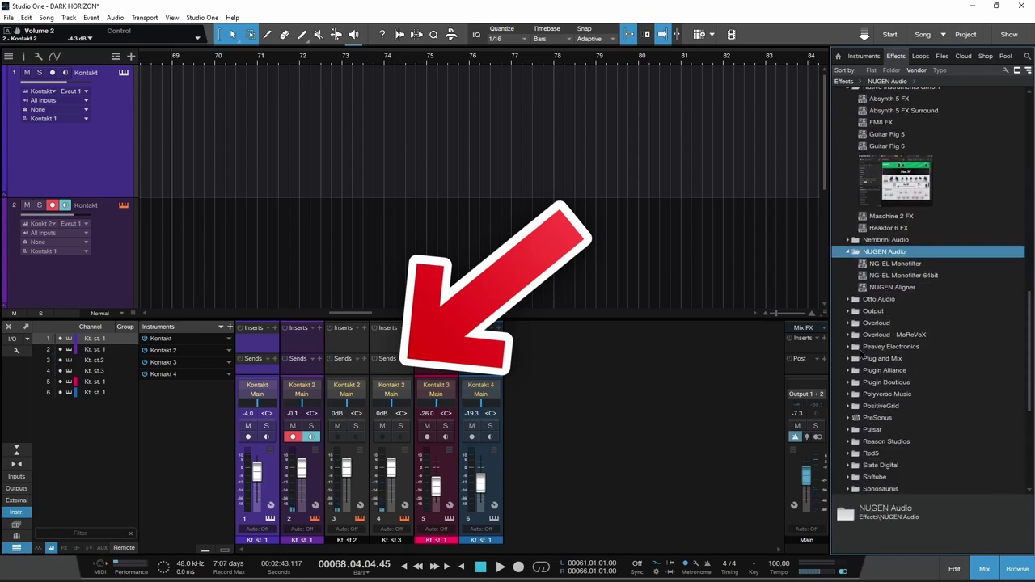
pyautogui.click(862, 347)
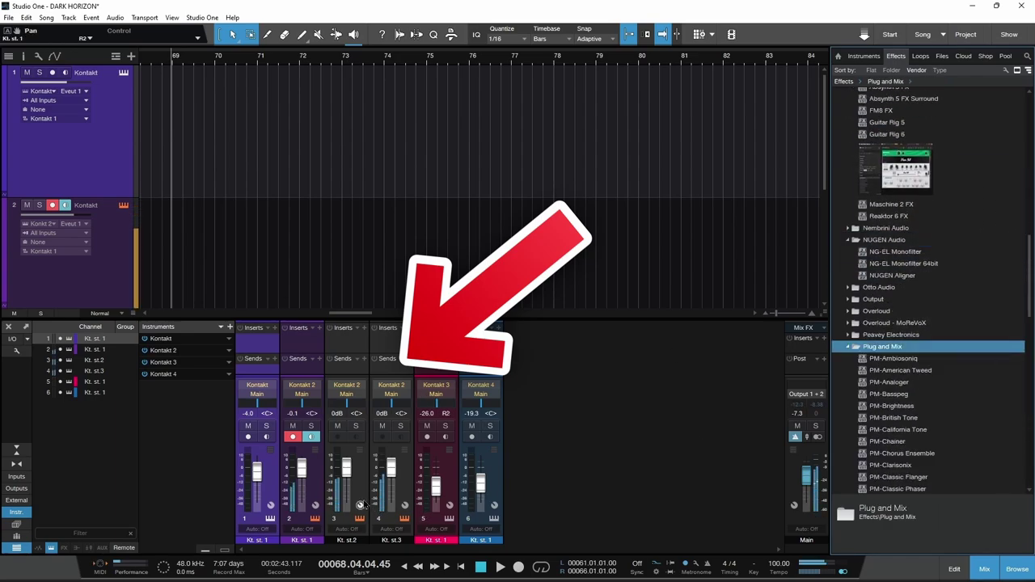
pyautogui.scroll(-3, 892, 335)
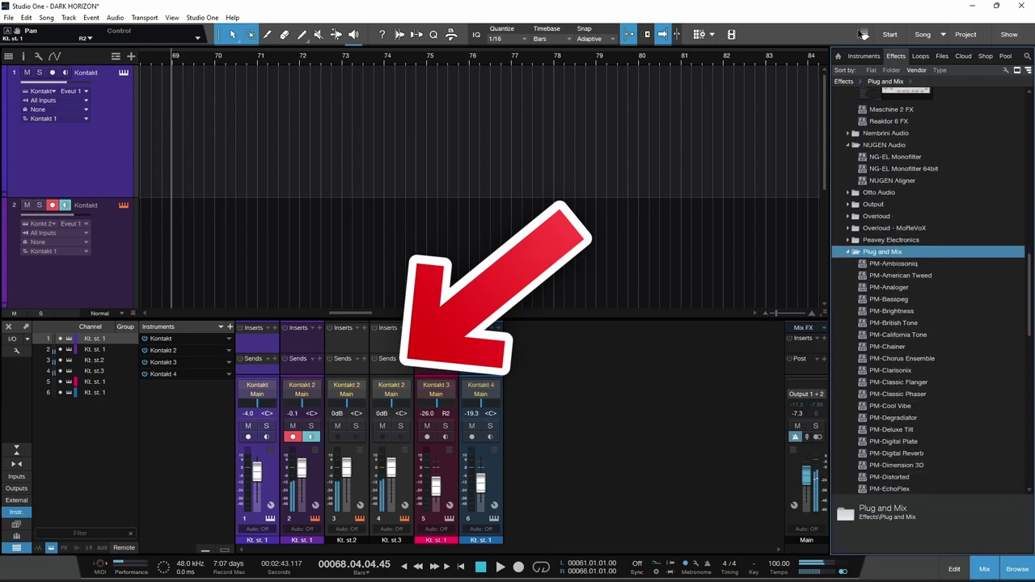
pyautogui.click(864, 56)
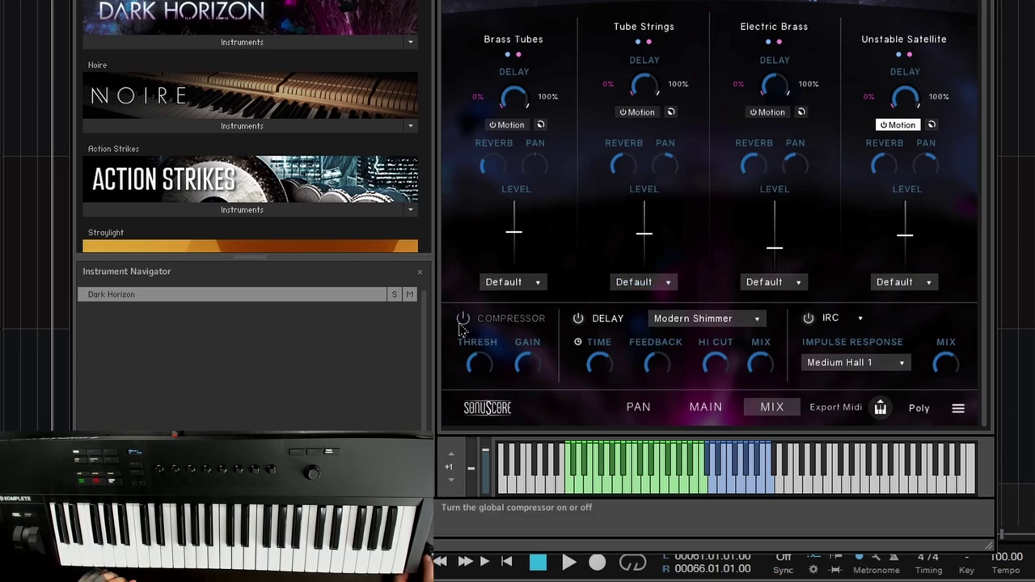
# Step: Try the global compressor threshold, and review the mix page and the Brass Tubes arpeggiator of the Poseidons Realm (6-8) theme
pyautogui.moveTo(486, 377); pyautogui.dragTo(490, 364)
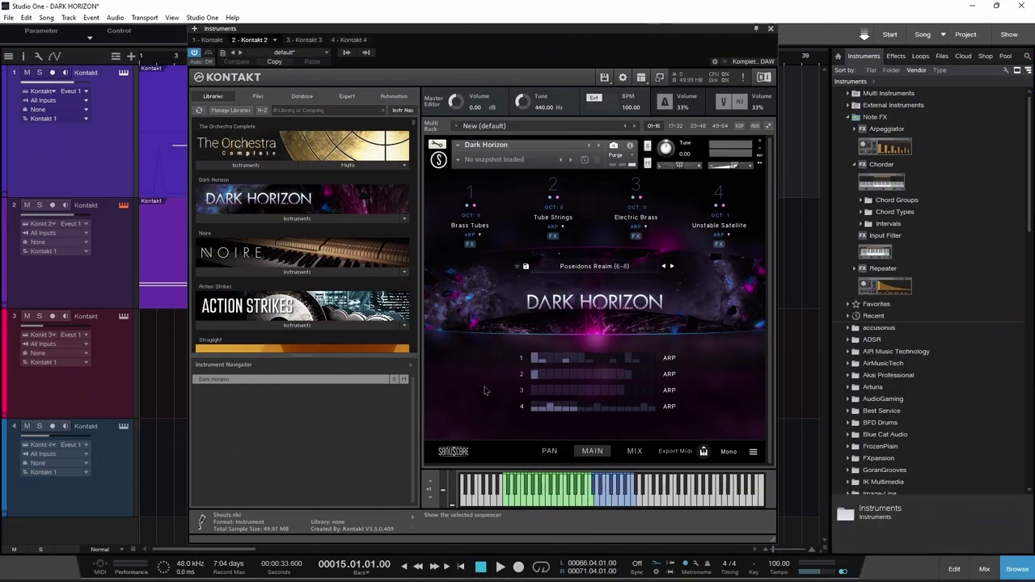
pyautogui.click(638, 453)
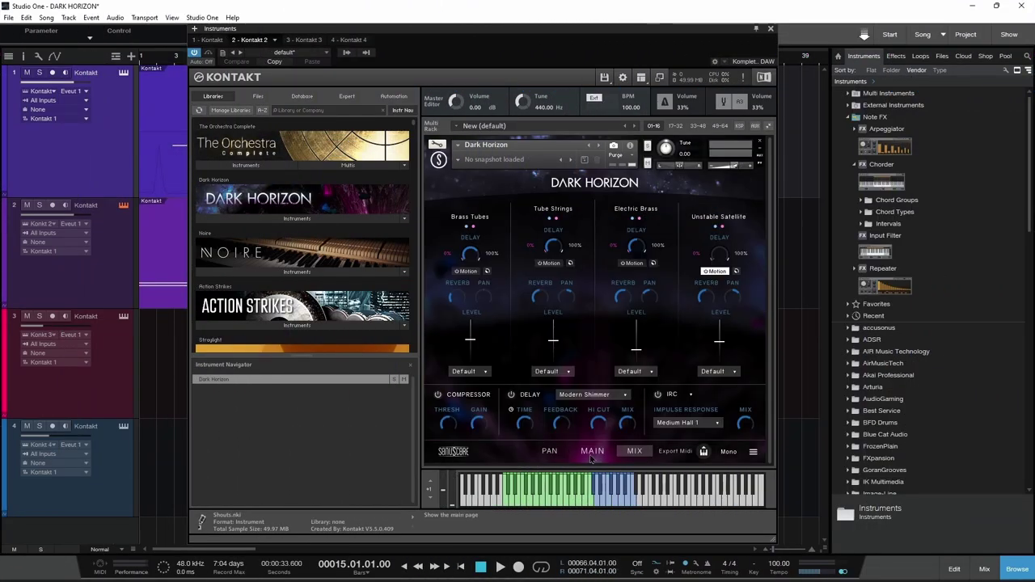
pyautogui.click(591, 453)
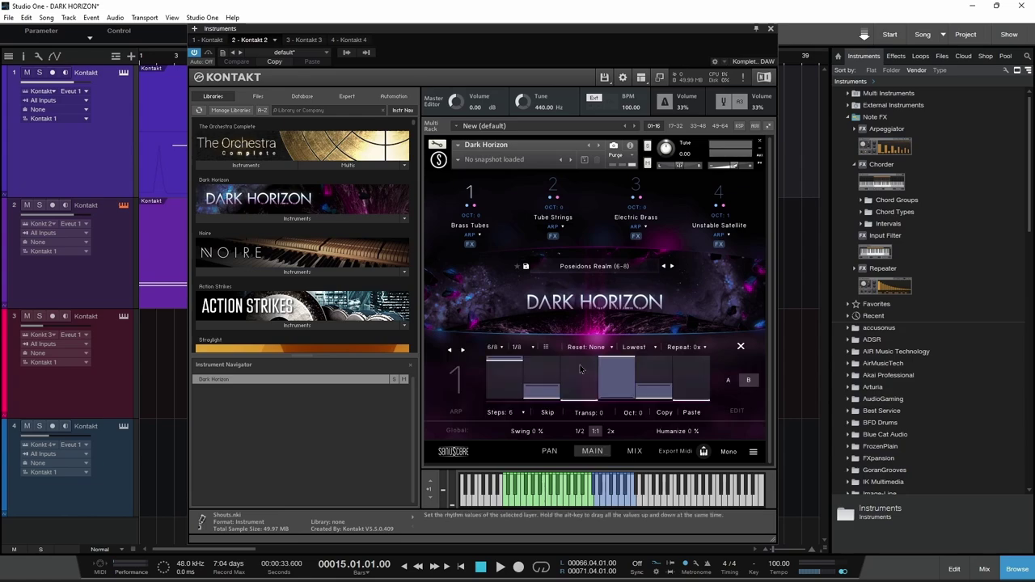
pyautogui.click(740, 347)
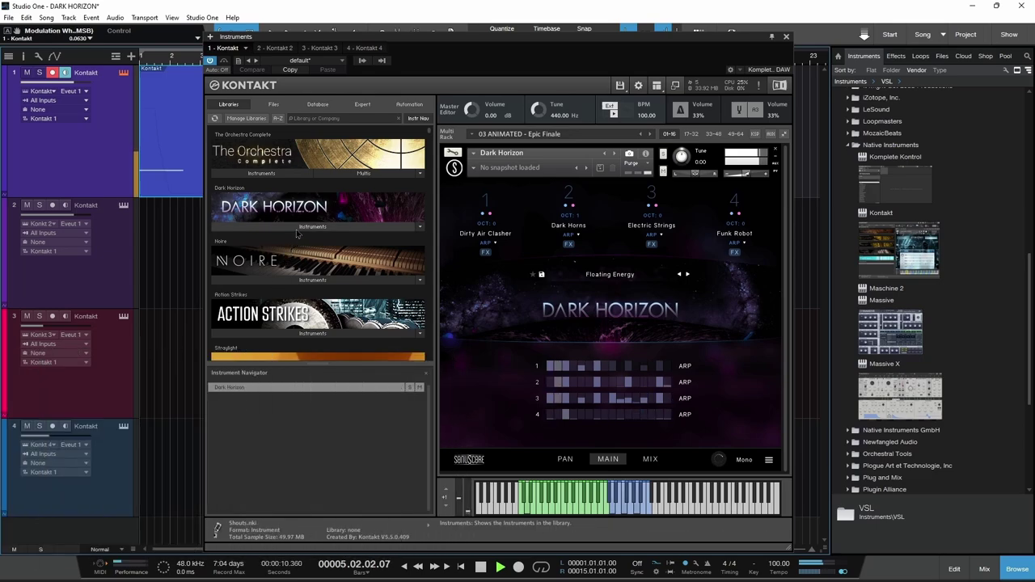
# Step: Select Dark Horizon.nki in the library and view rhythm layer A of the Dirty Air Clasher arpeggiator in the Floating Energy theme
pyautogui.click(292, 226)
pyautogui.click(288, 239)
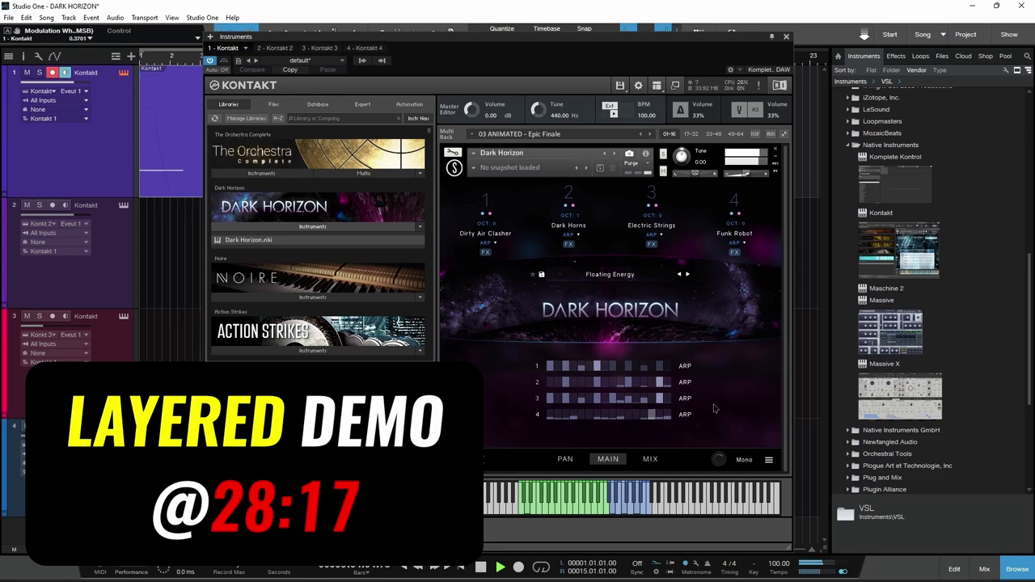
pyautogui.click(685, 366)
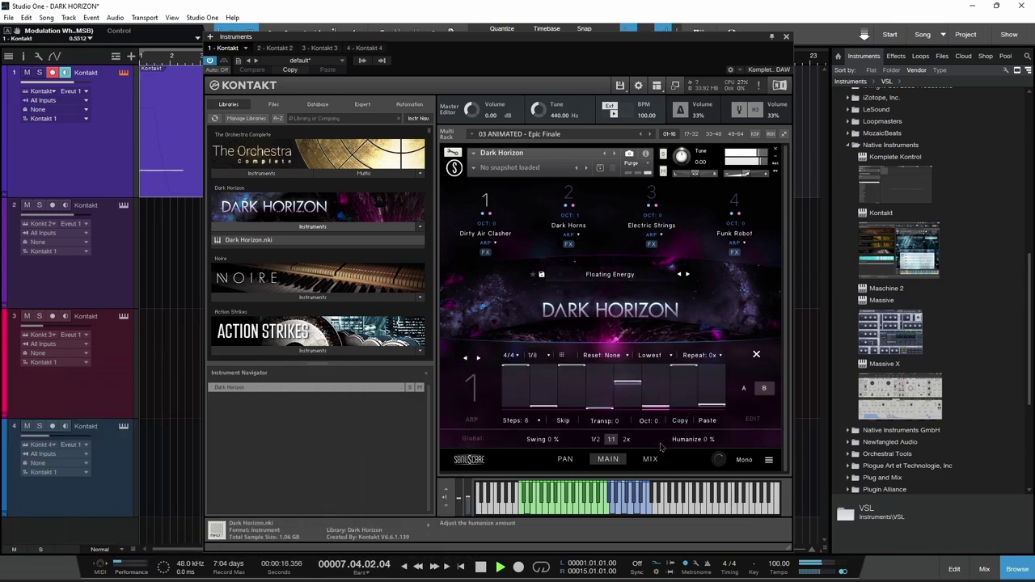
pyautogui.click(744, 388)
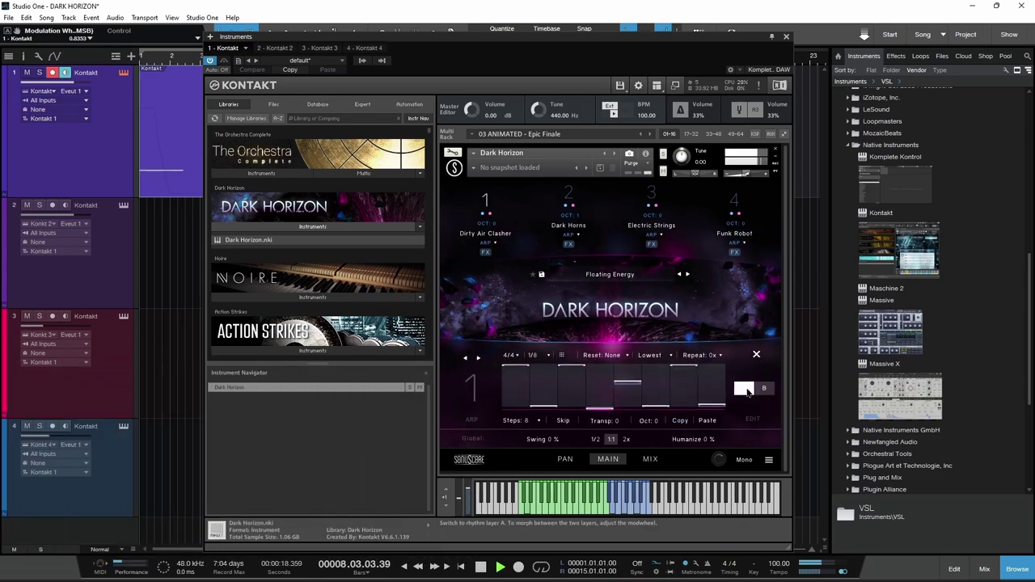
pyautogui.click(756, 354)
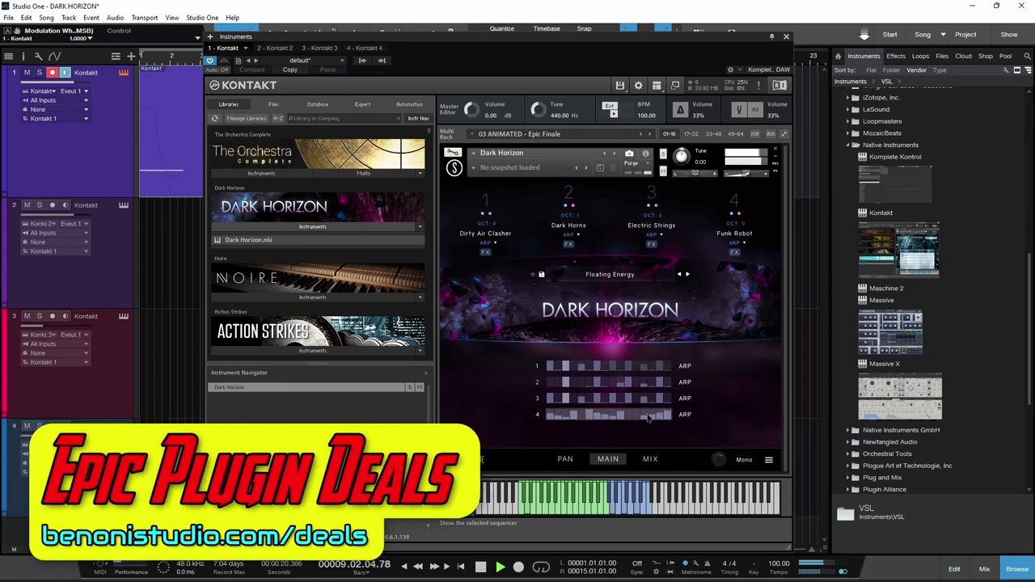
# Step: View the mix pages of the Floating Energy and Voice Sub Channel themes, returning to the main page after each
pyautogui.click(659, 459)
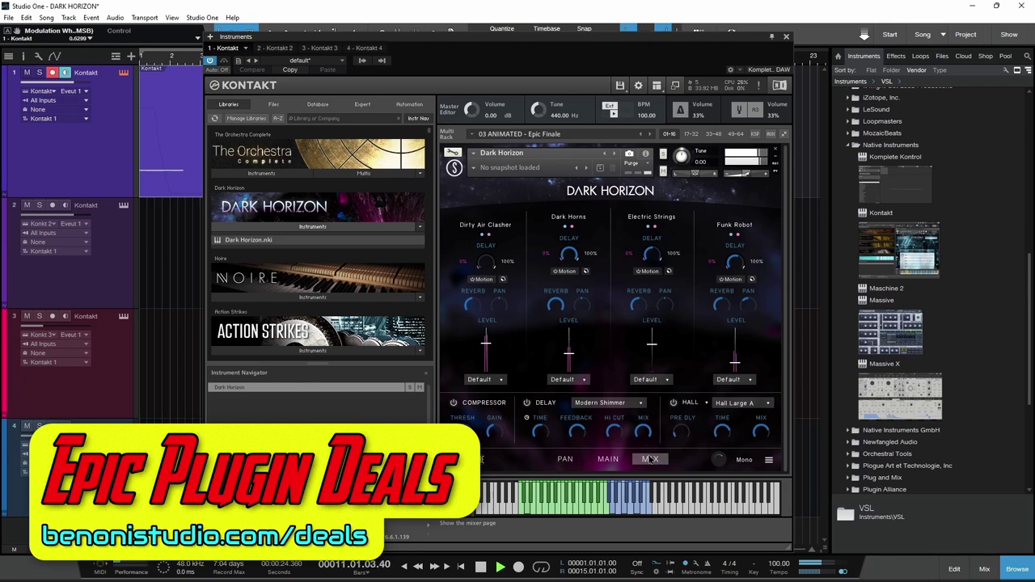
pyautogui.click(607, 459)
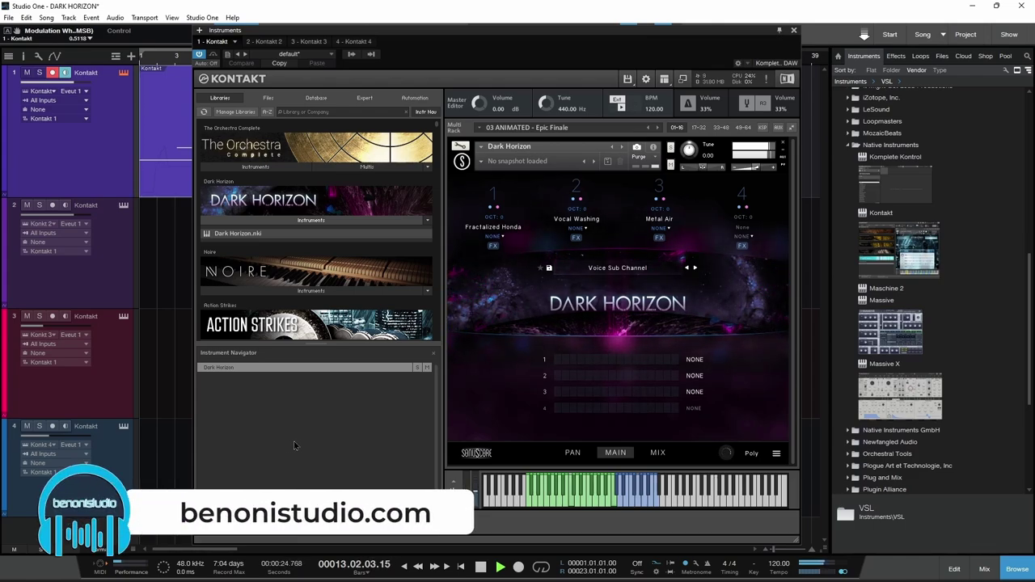
pyautogui.click(657, 455)
pyautogui.click(615, 453)
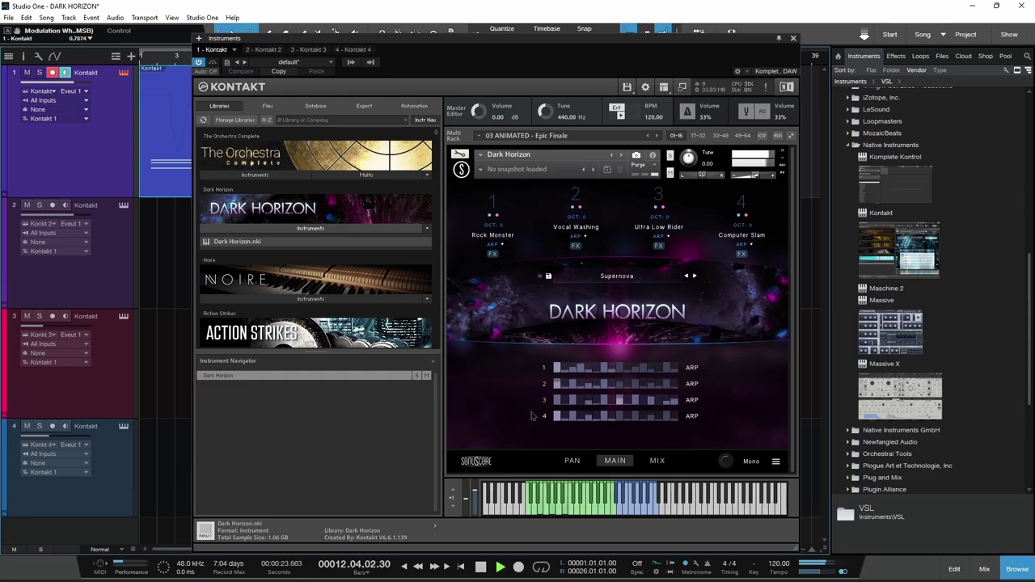
# Step: Examine the arpeggiator patterns of the Supernova theme, starting with the Vocal Washing slot
pyautogui.click(592, 383)
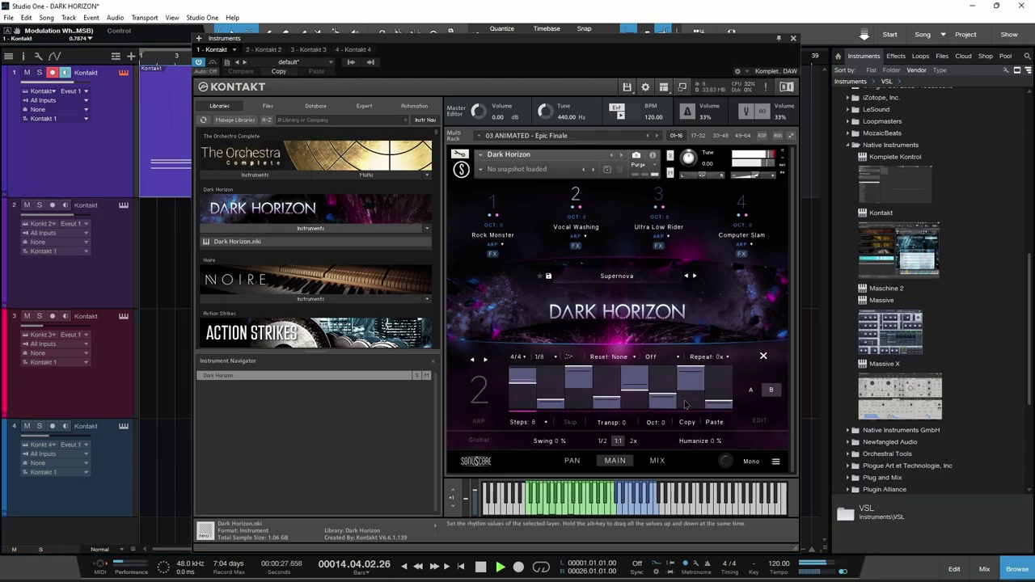
pyautogui.click(485, 360)
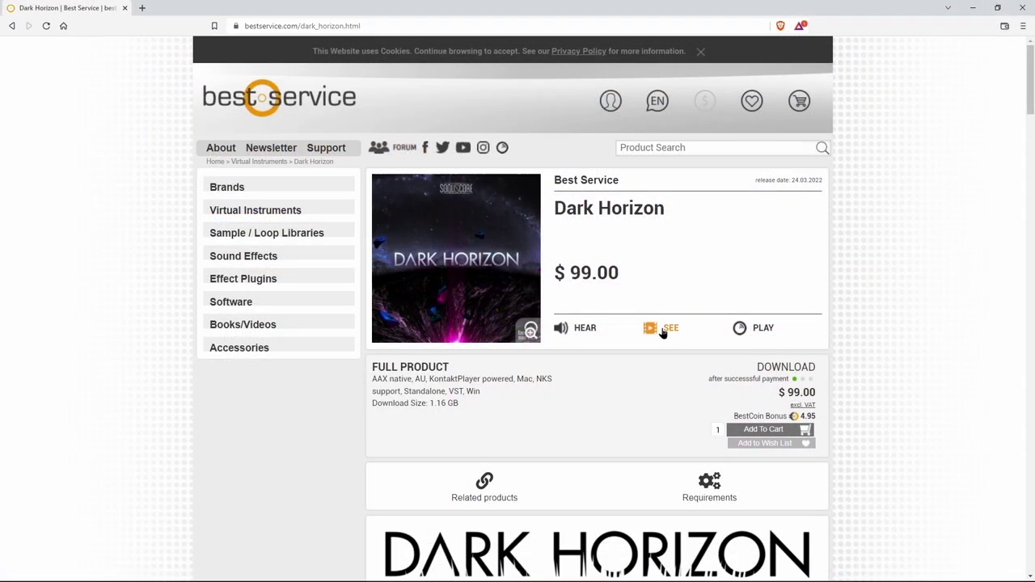
# Step: Switch to the web browser and look through the video demos on Best Service's Dark Horizon product page
pyautogui.click(661, 330)
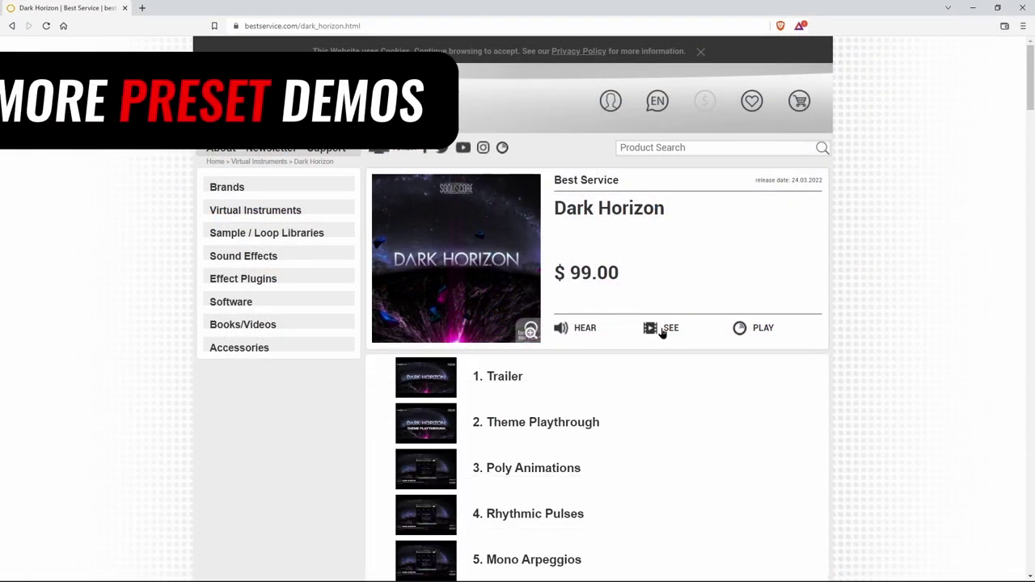
pyautogui.scroll(-2, 624, 374)
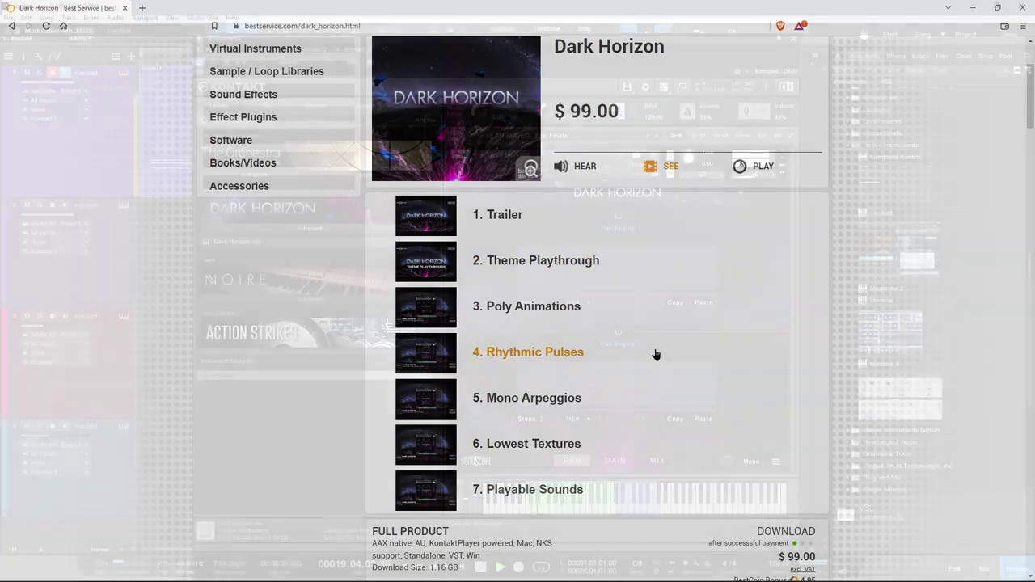
# Step: Return to Dark Horizon's main page in Studio One and view the pan engines of the Core Meltdown (6-8) theme
pyautogui.click(613, 461)
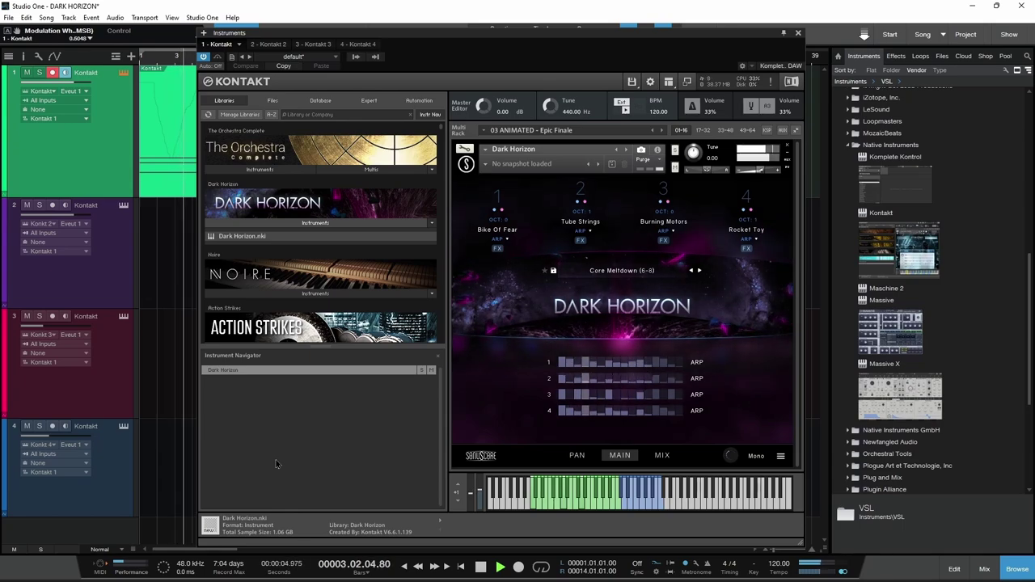
pyautogui.click(576, 456)
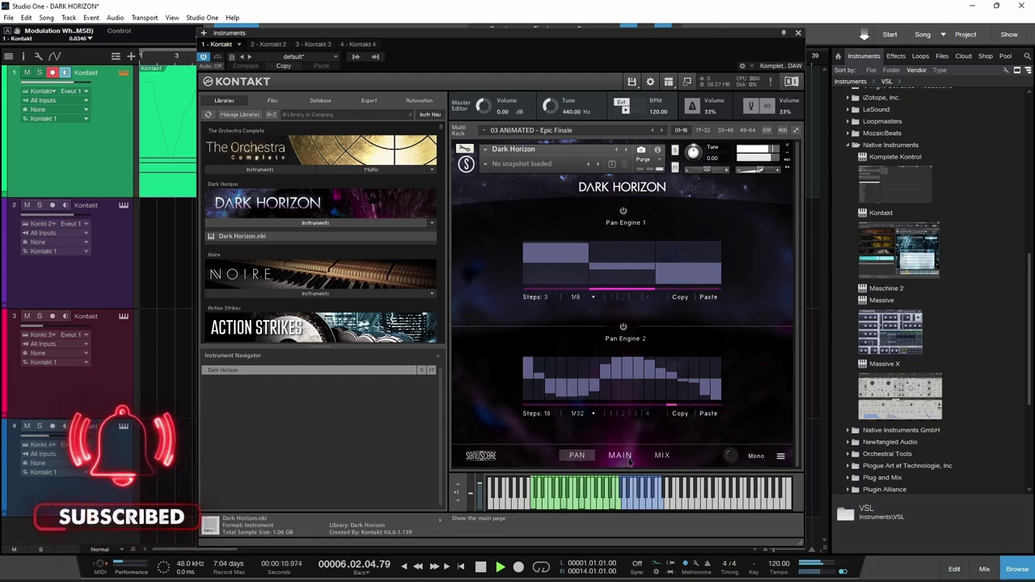
# Step: View the mix pages of the Core Meltdown (6-8) and Free Fall themes, returning to the main page after each
pyautogui.click(628, 459)
pyautogui.click(661, 456)
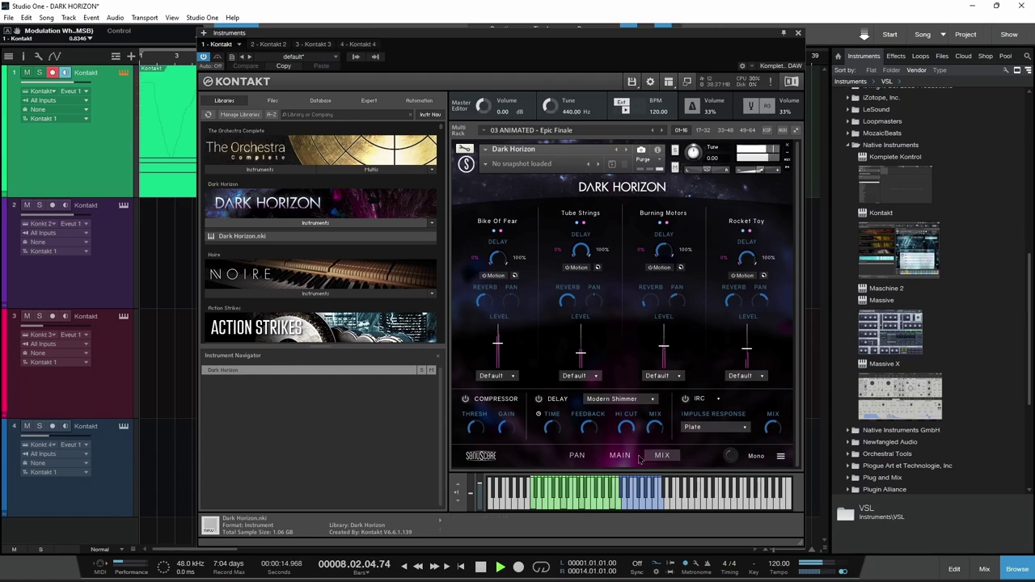
pyautogui.click(620, 457)
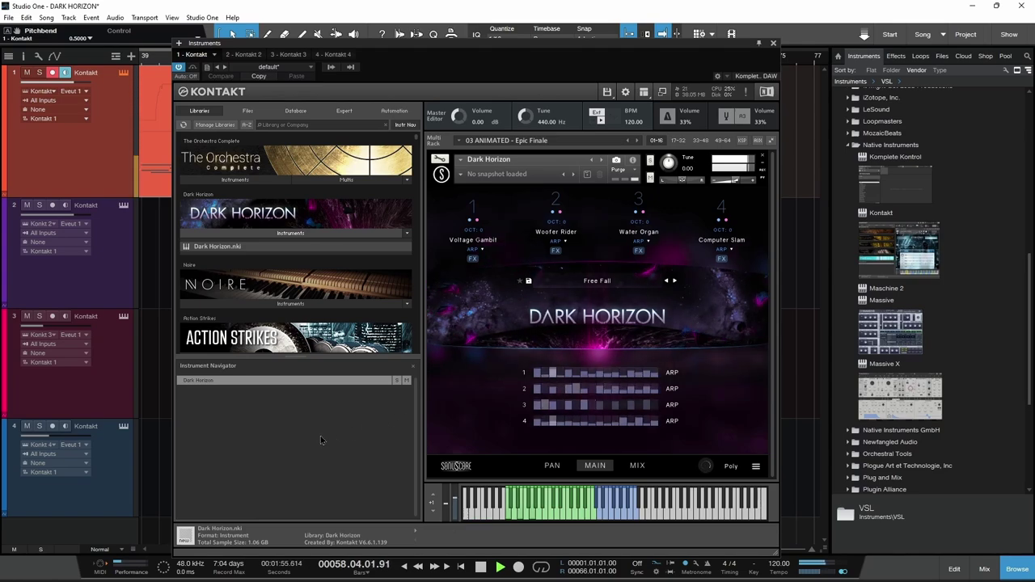
pyautogui.click(637, 466)
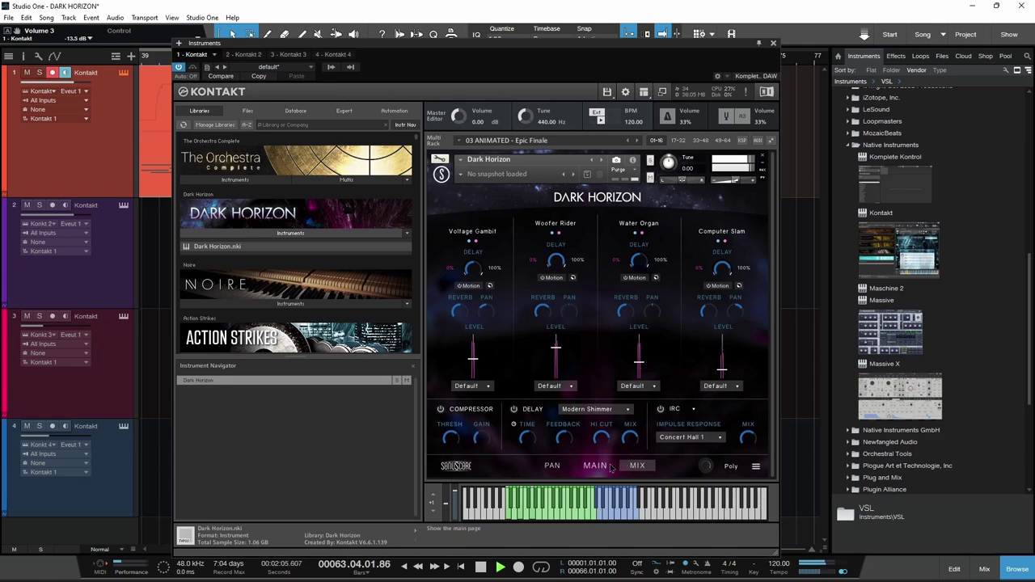
pyautogui.click(596, 469)
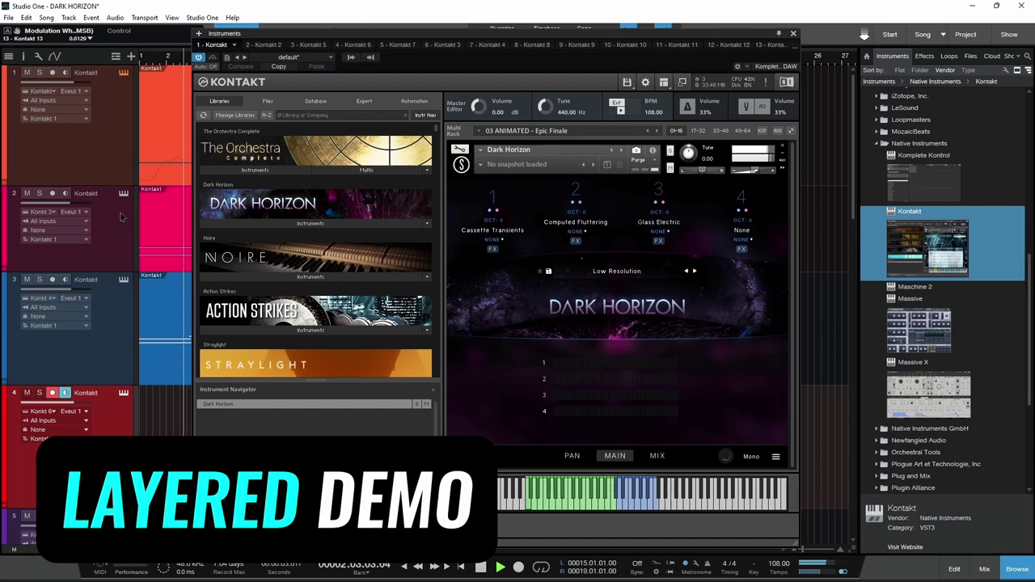
# Step: Disarm recording on track 4 and show the Kontakt instruments of tracks 2, 3 and 4 while the layered demo plays
pyautogui.click(52, 392)
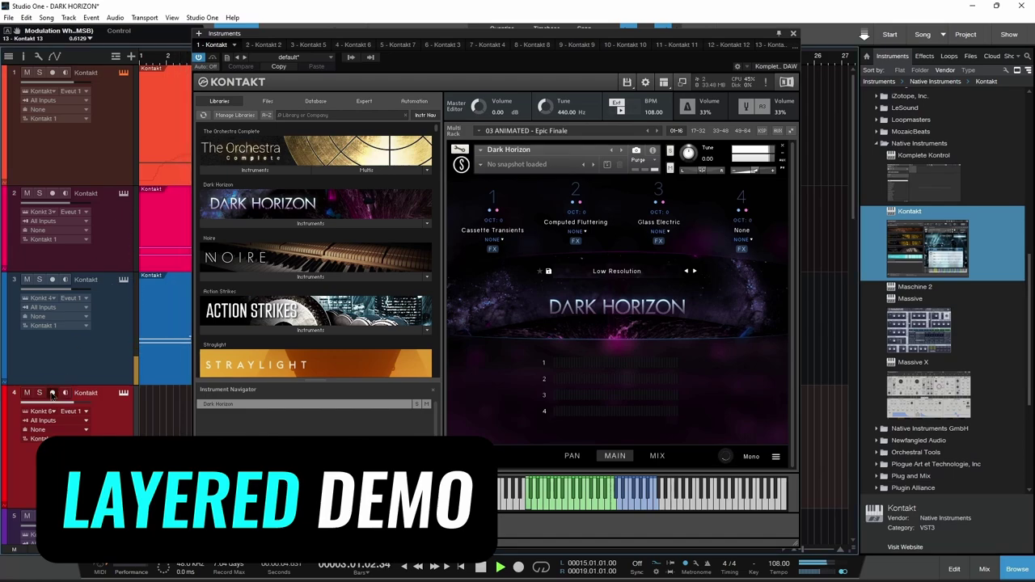
pyautogui.click(123, 194)
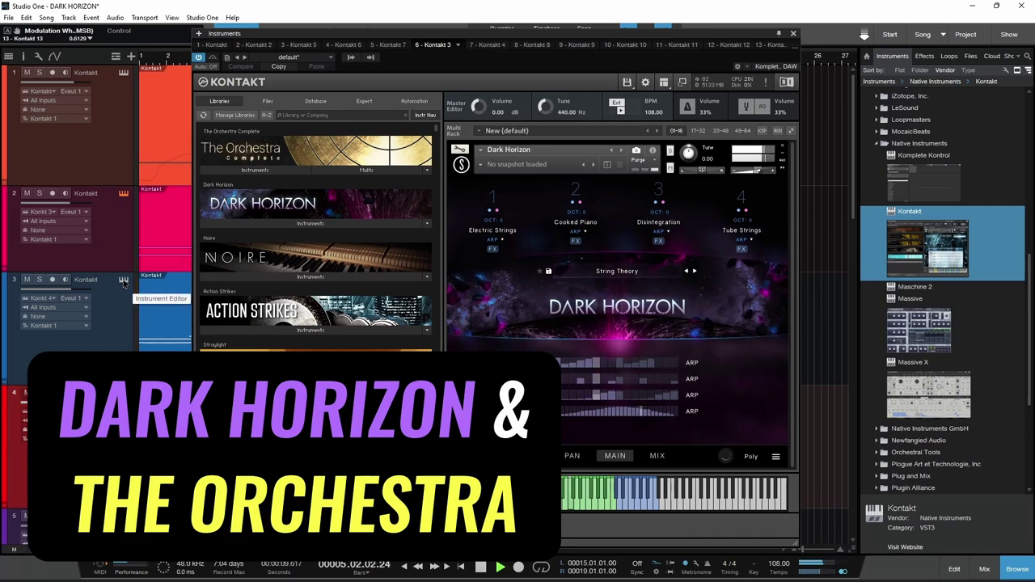
pyautogui.click(124, 280)
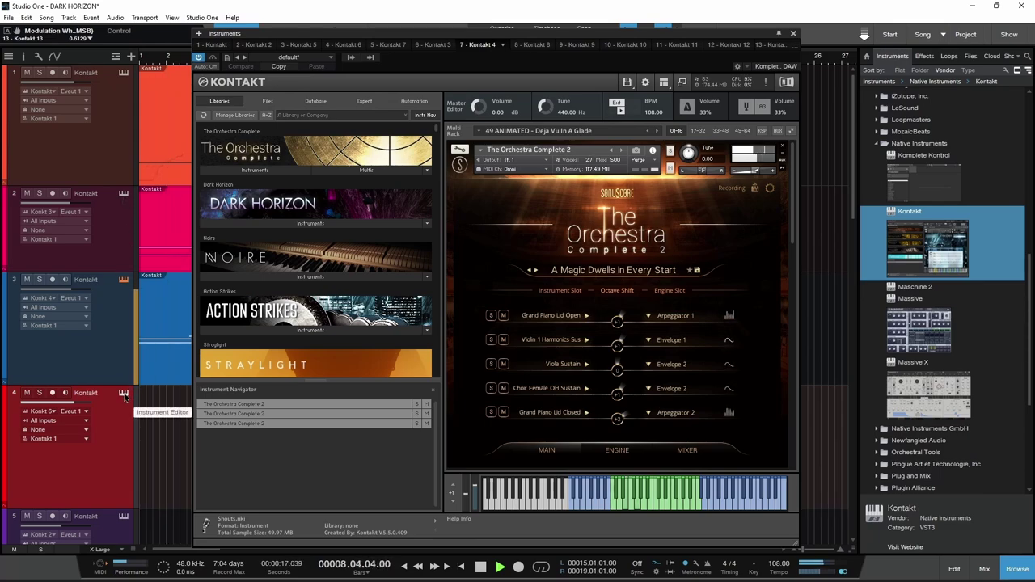
pyautogui.click(123, 193)
pyautogui.click(123, 194)
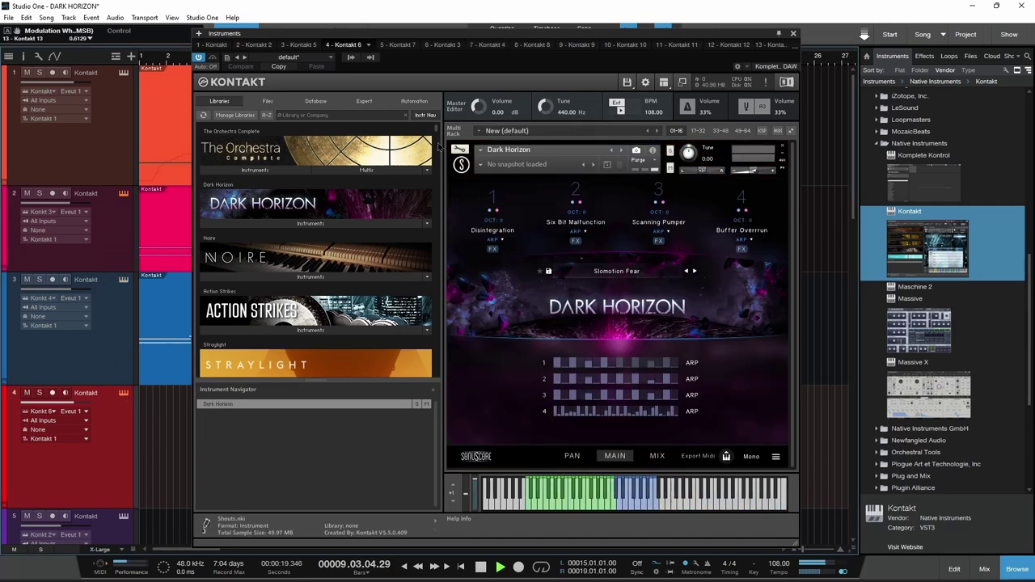
pyautogui.moveTo(569, 38); pyautogui.dragTo(570, 33)
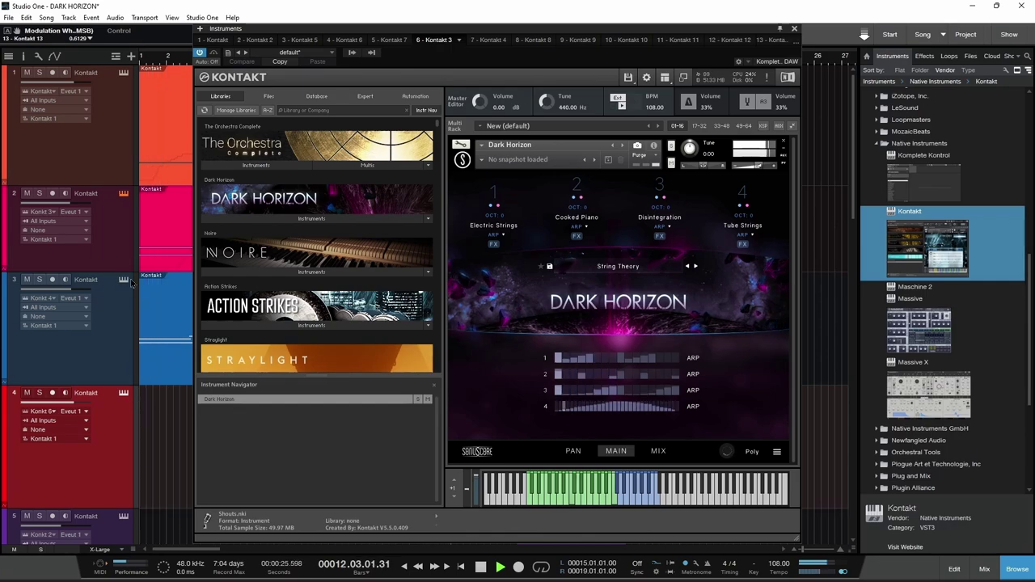
# Step: Show the Dark Horizon instruments on tracks 1, 4, 5 and 6 one after another during playback
pyautogui.click(118, 81)
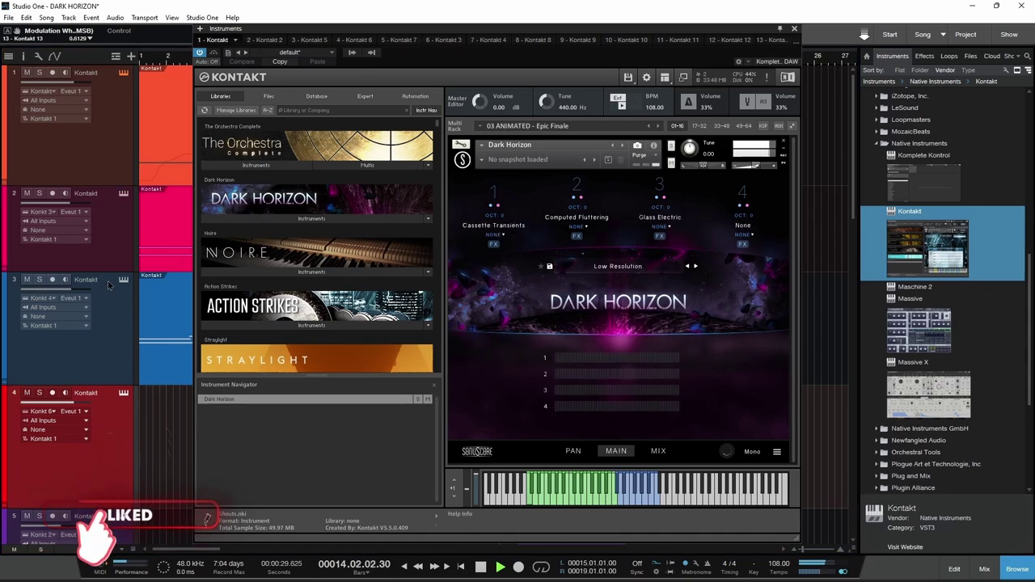
pyautogui.click(123, 393)
pyautogui.scroll(-3, 160, 403)
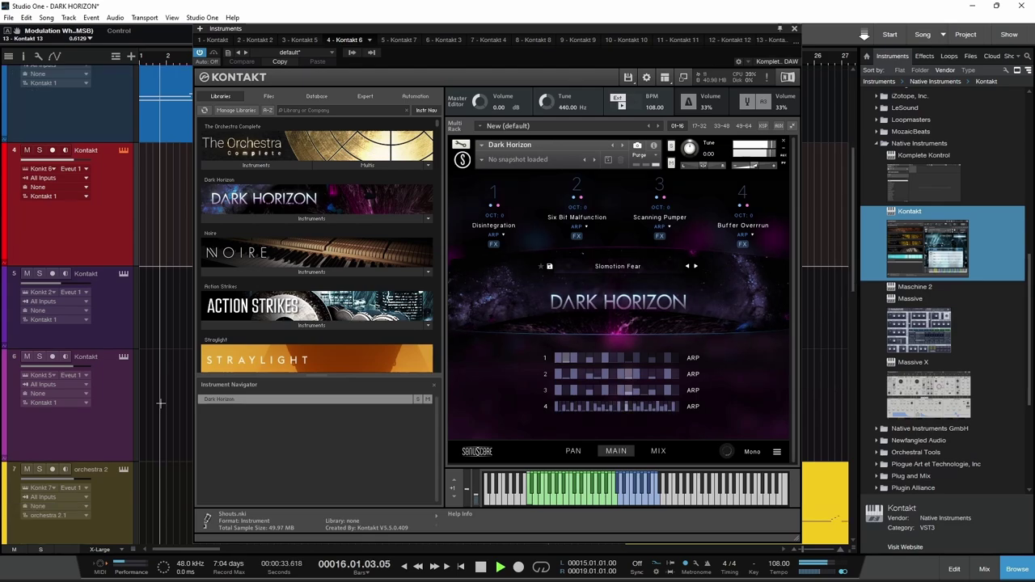
pyautogui.click(124, 275)
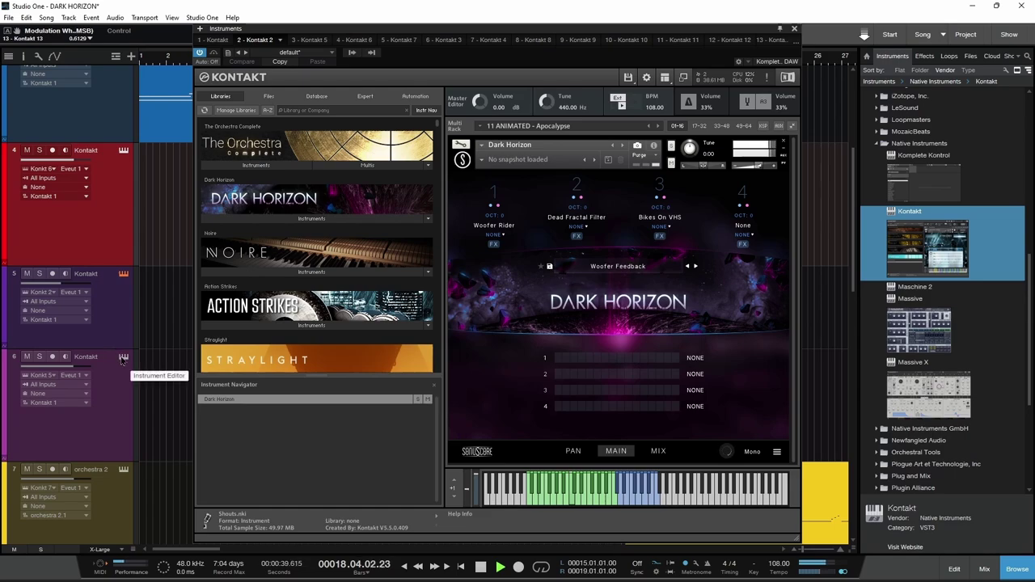
pyautogui.click(123, 358)
# Step: Show the instruments on the orchestra 2 track and tracks 8 and 9, revisiting orchestra 2 and track 9 during playback
pyautogui.scroll(-3, 123, 359)
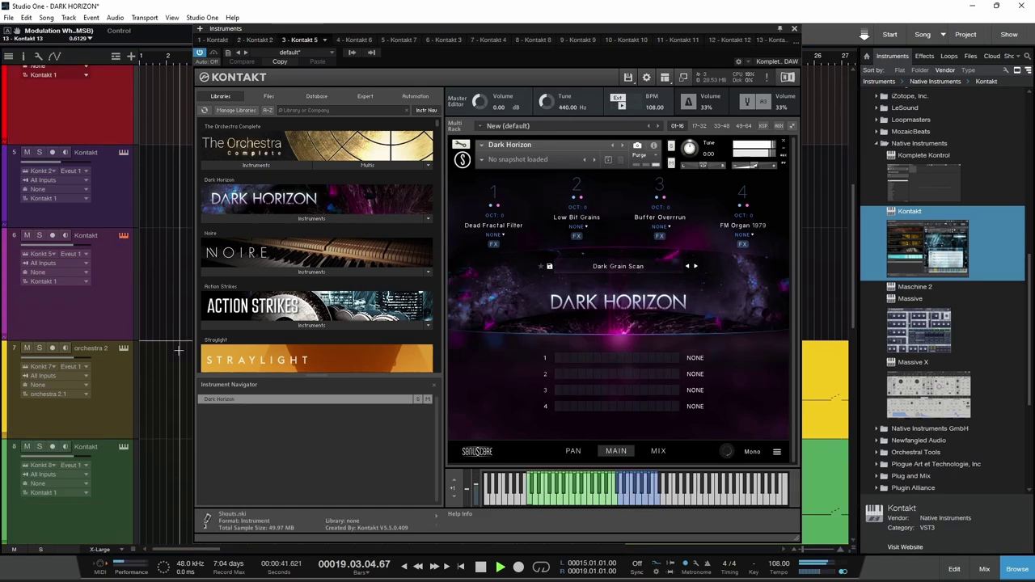
pyautogui.click(123, 349)
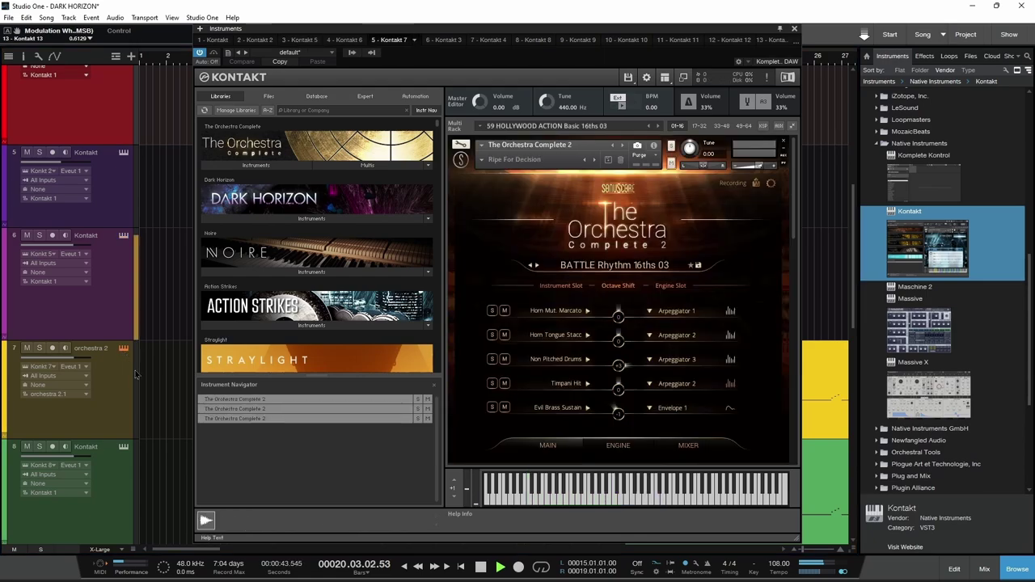
pyautogui.scroll(-3, 167, 364)
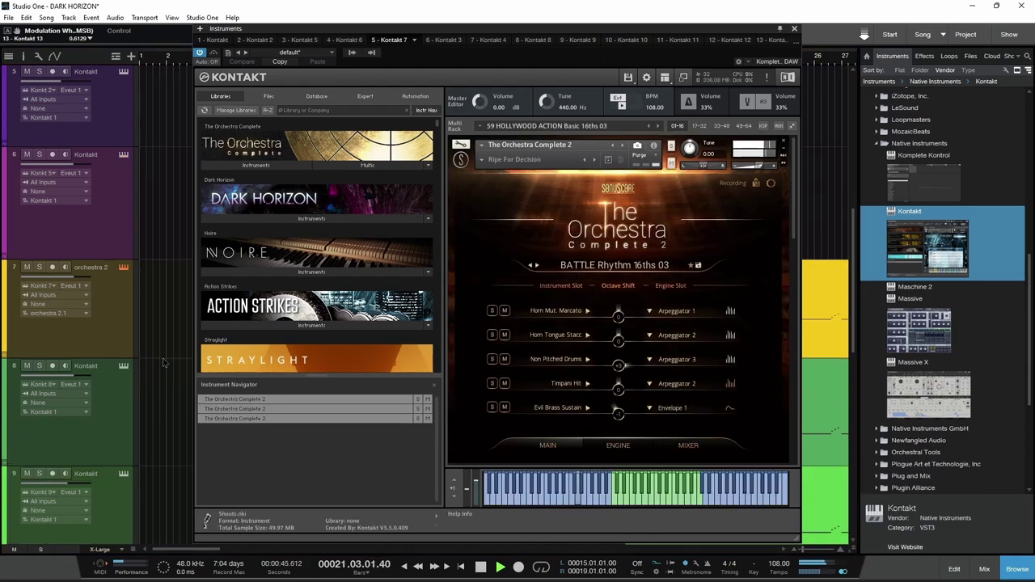
pyautogui.click(123, 366)
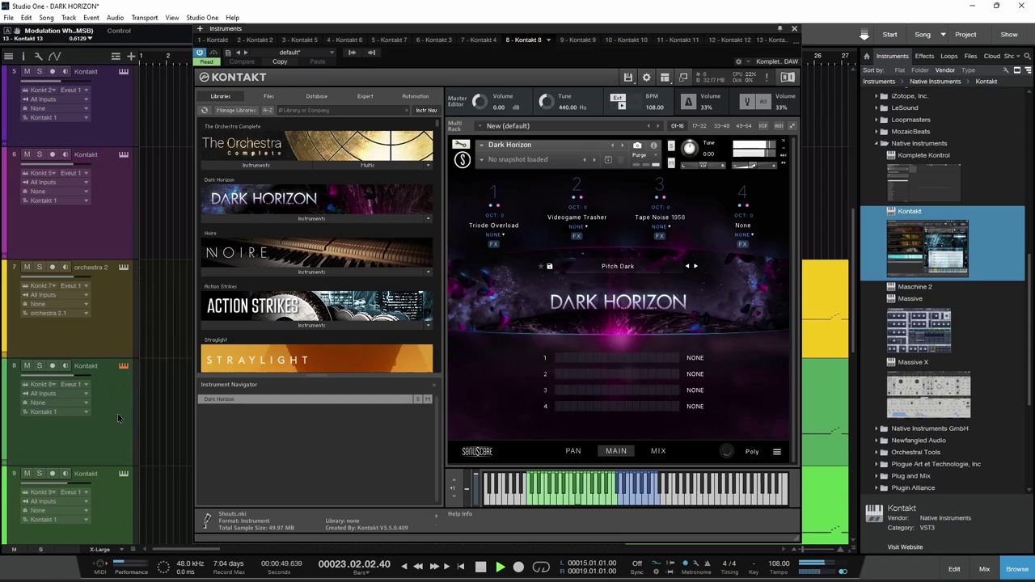
pyautogui.click(123, 476)
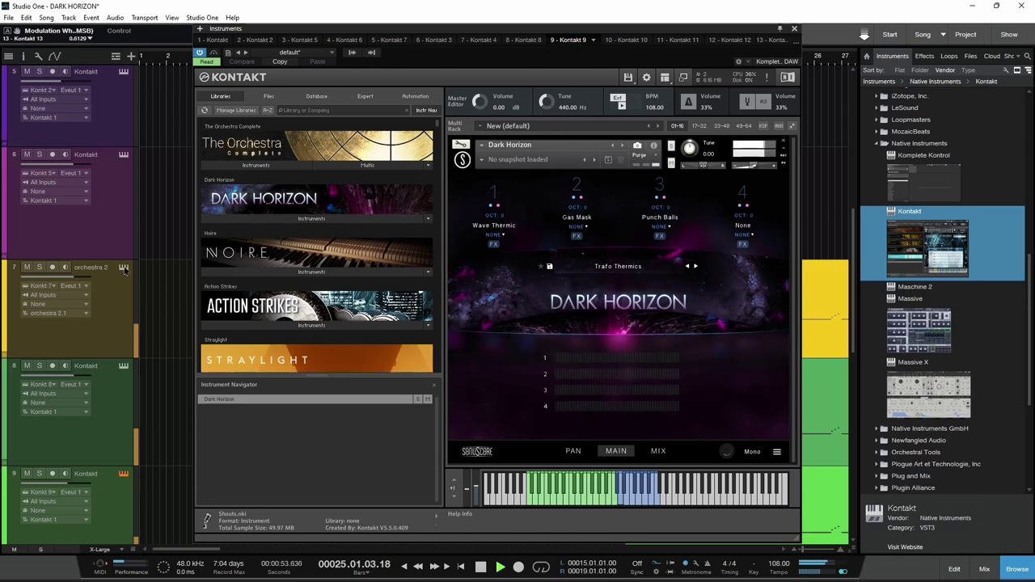
pyautogui.click(159, 326)
pyautogui.scroll(-4, 158, 326)
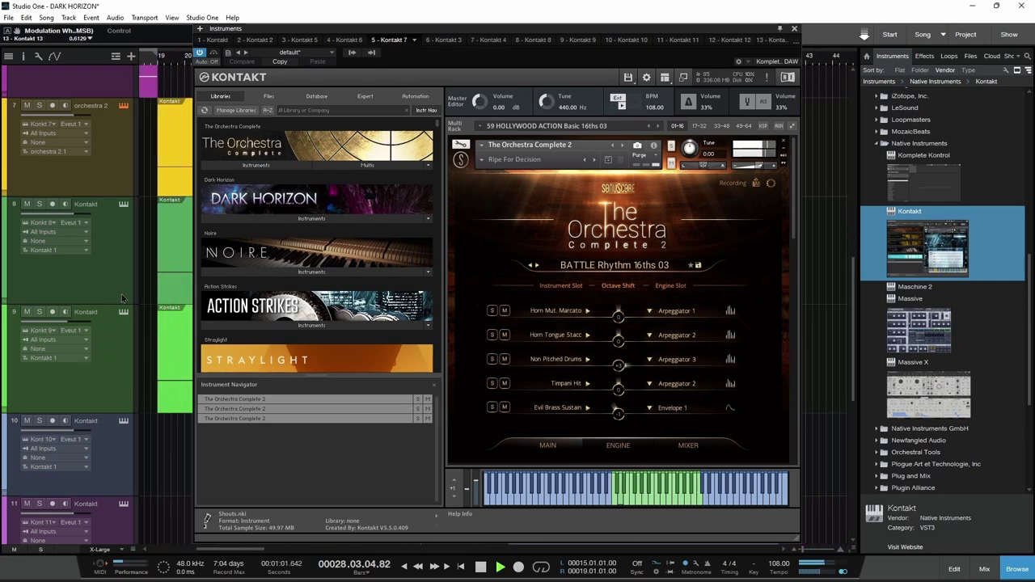
pyautogui.click(123, 312)
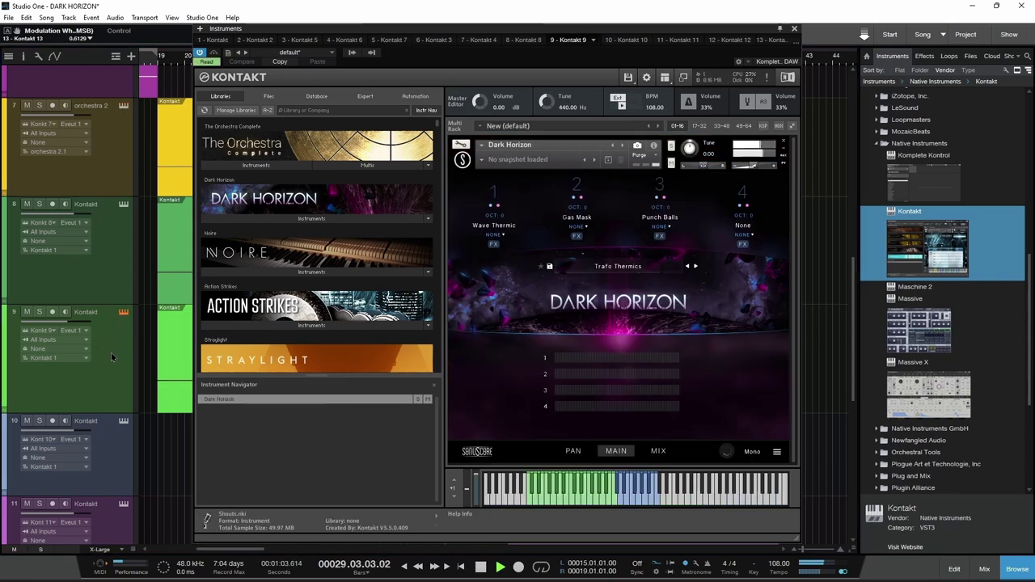
# Step: Show the Dark Horizon instruments on tracks 10, 11 and 12, and return to track 10's instrument
pyautogui.scroll(-3, 154, 346)
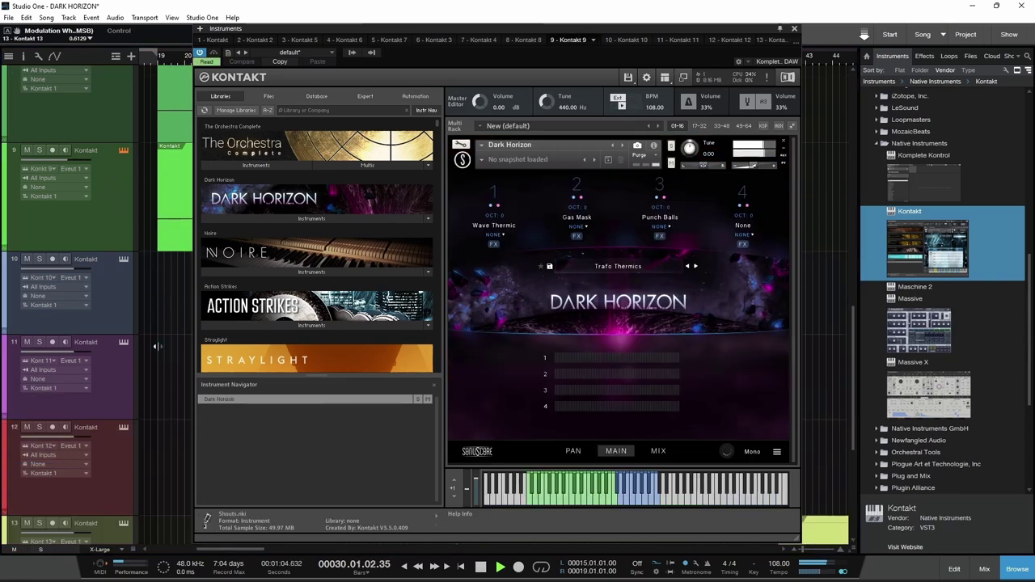
pyautogui.click(124, 261)
pyautogui.scroll(-2, 162, 331)
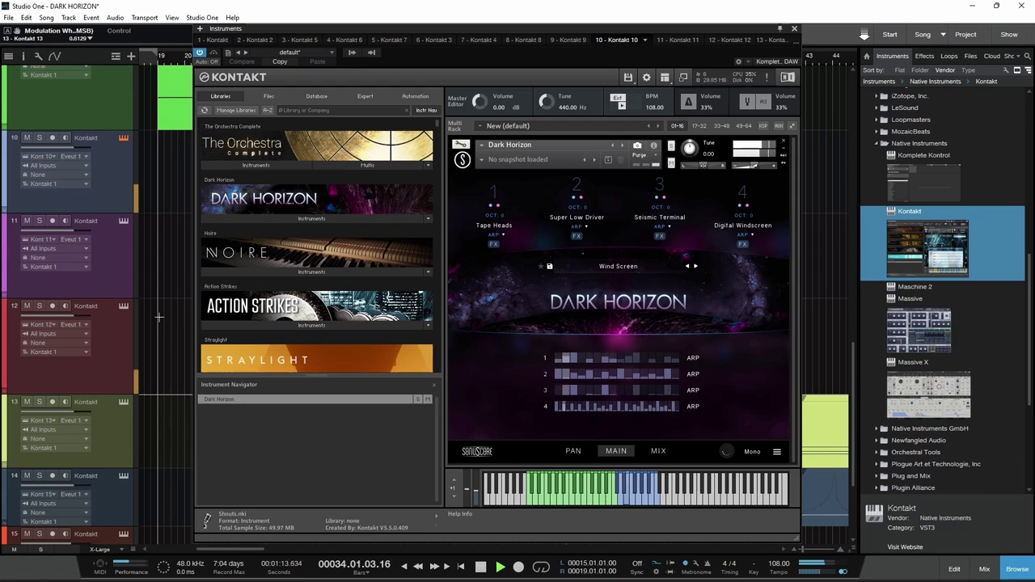
pyautogui.click(120, 259)
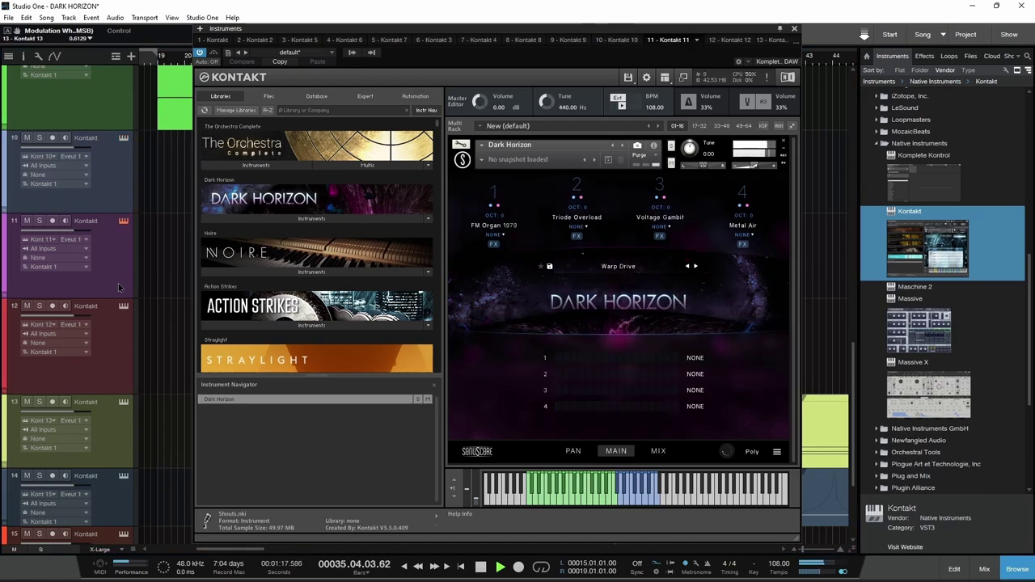
pyautogui.click(124, 306)
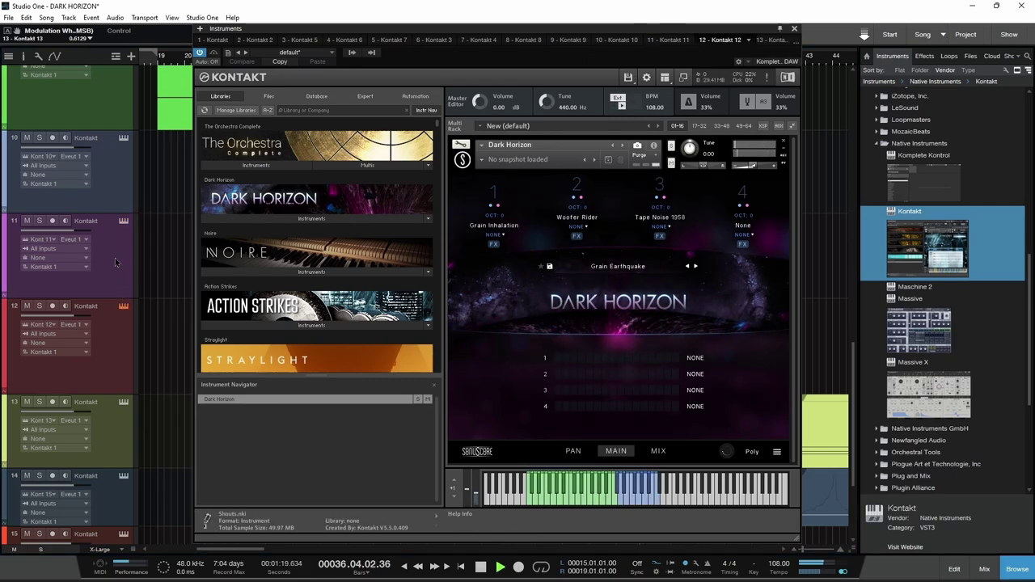
pyautogui.click(124, 140)
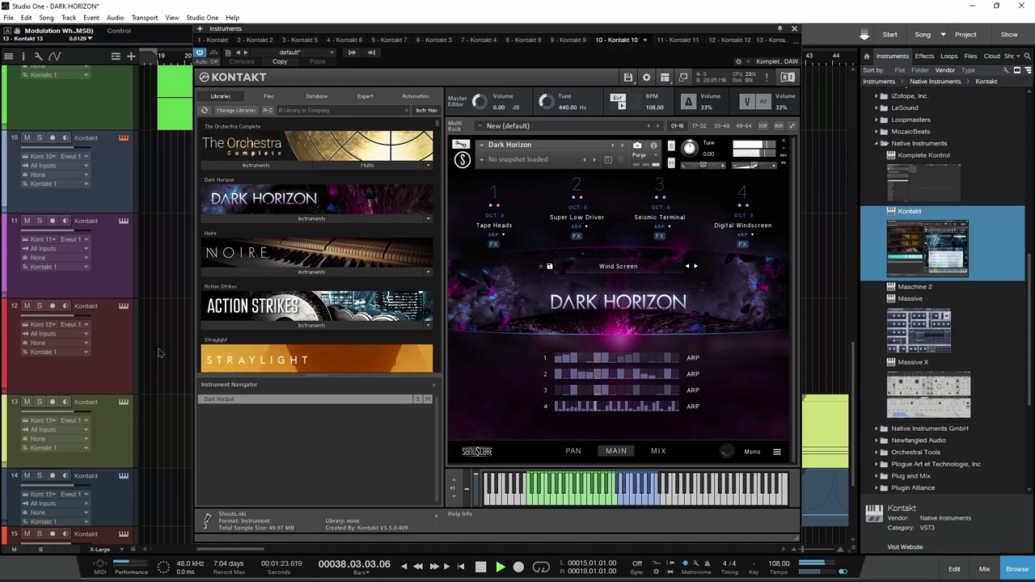
# Step: Show the instruments on tracks 13 to 16 during playback, revisiting track 13 before moving on to track 15
pyautogui.scroll(-3, 160, 352)
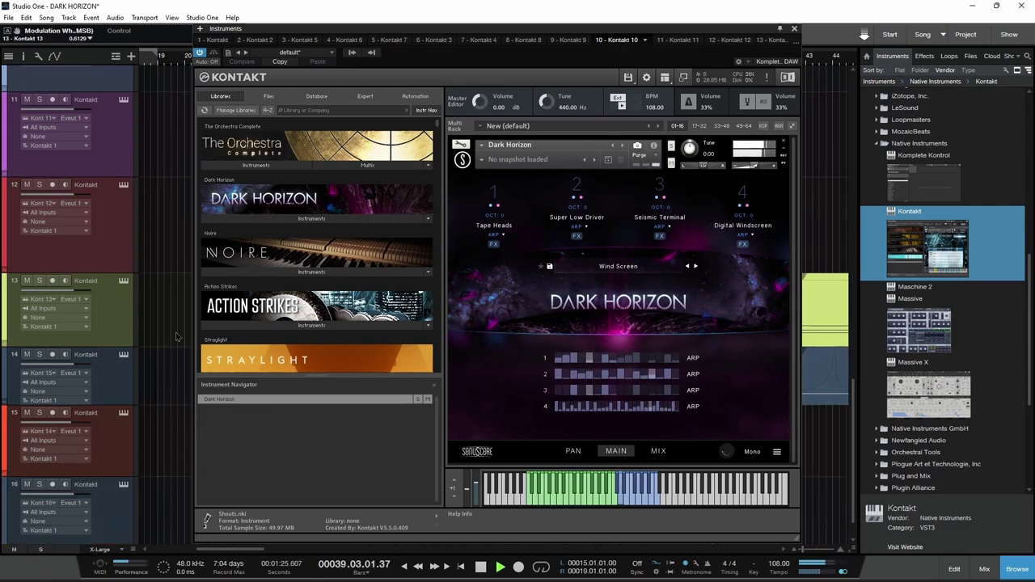
pyautogui.click(123, 280)
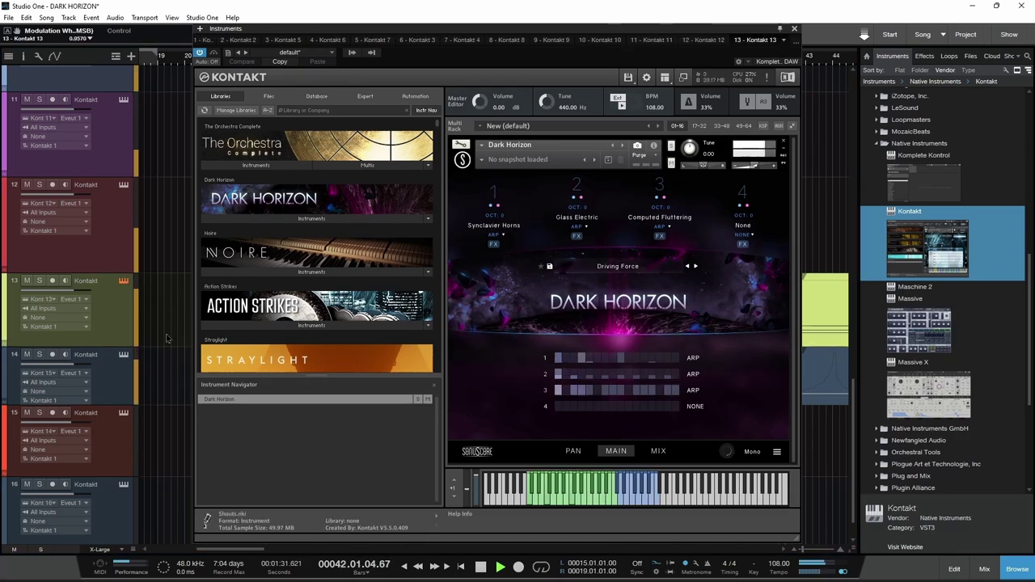
pyautogui.scroll(-1, 166, 334)
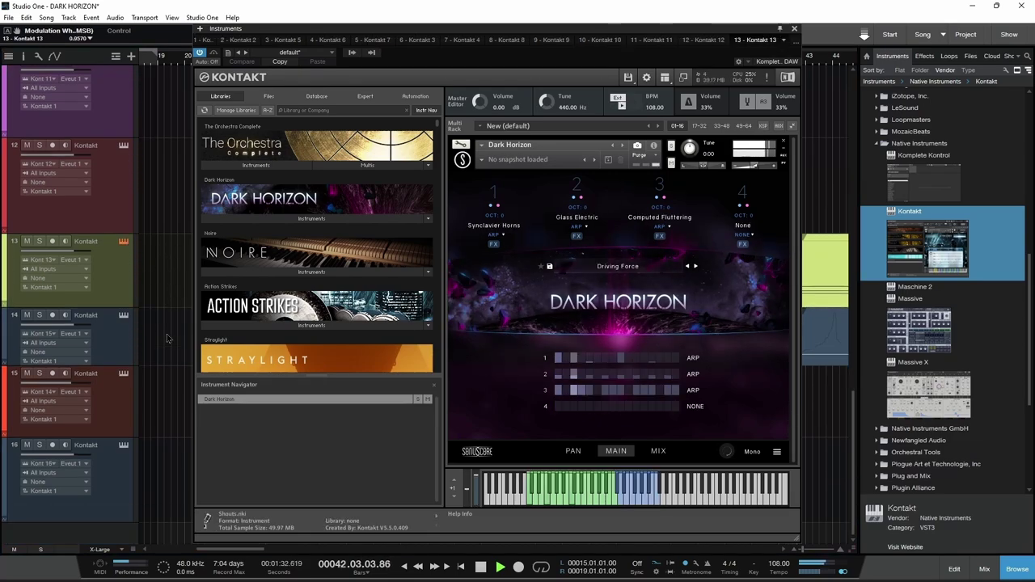
pyautogui.click(124, 318)
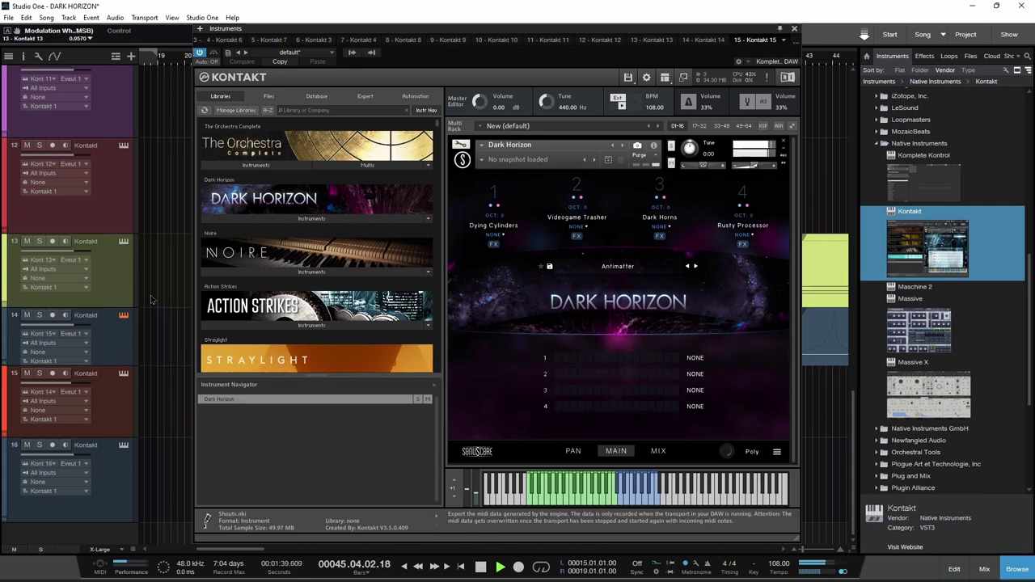
pyautogui.click(124, 242)
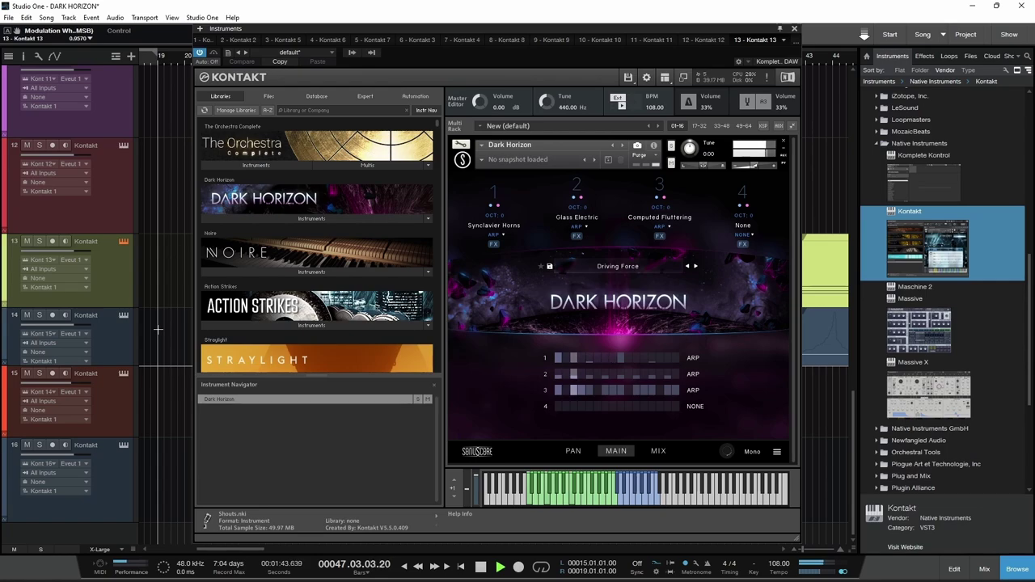
pyautogui.click(123, 373)
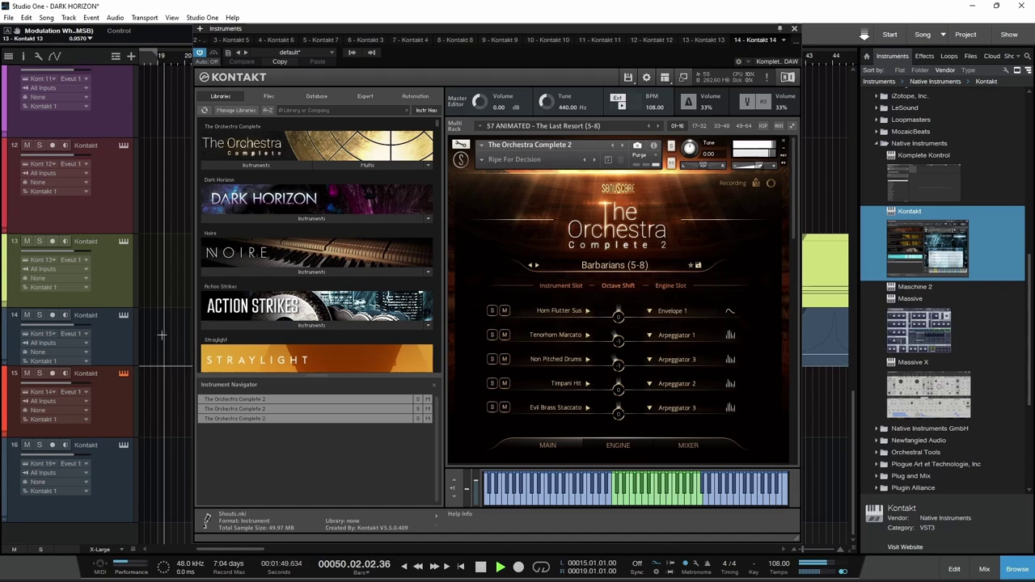
pyautogui.click(123, 445)
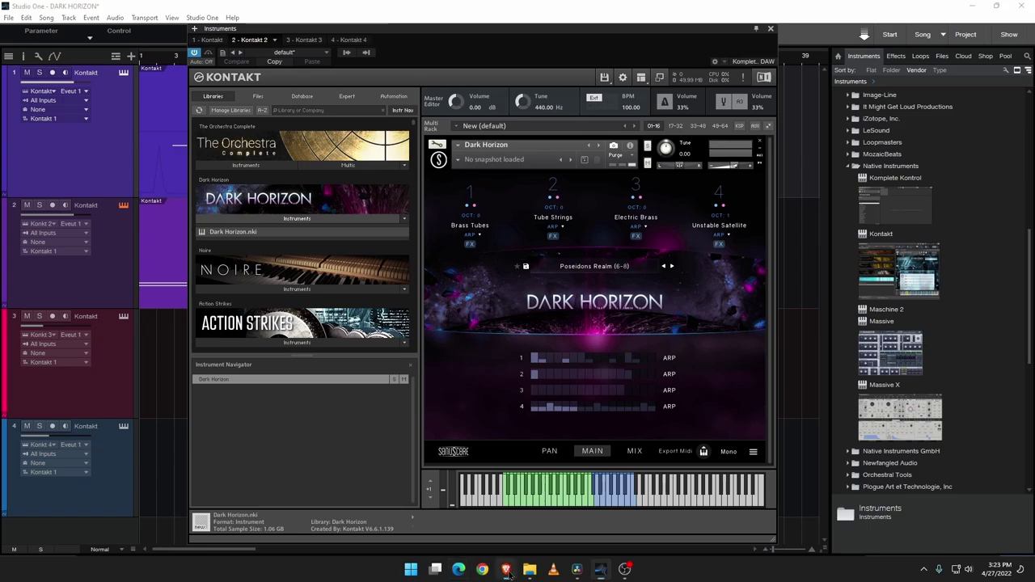
# Step: Switch to the web browser and look through Best Service's Dark Horizon Crossgrade product page
pyautogui.click(507, 571)
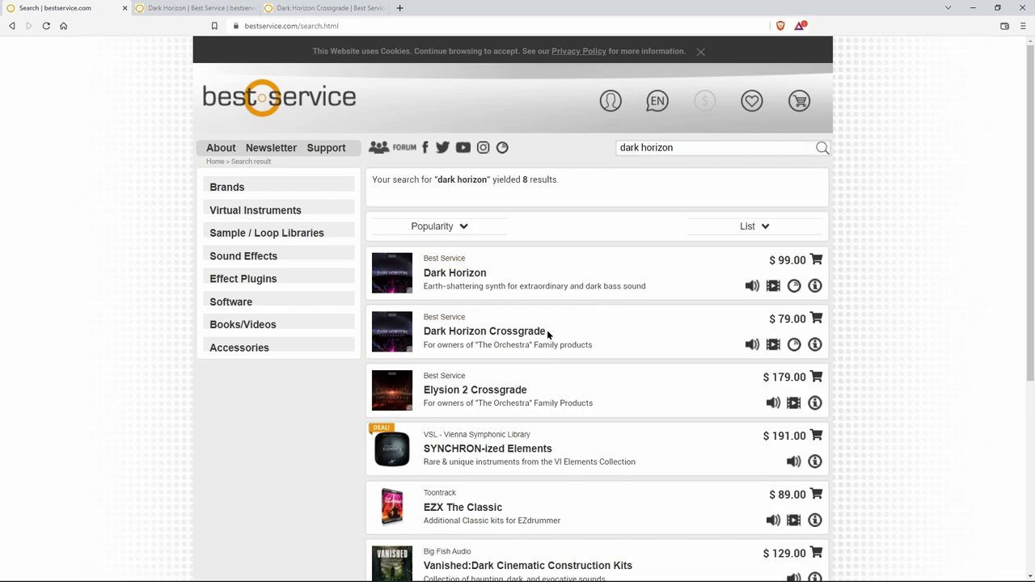
pyautogui.click(323, 8)
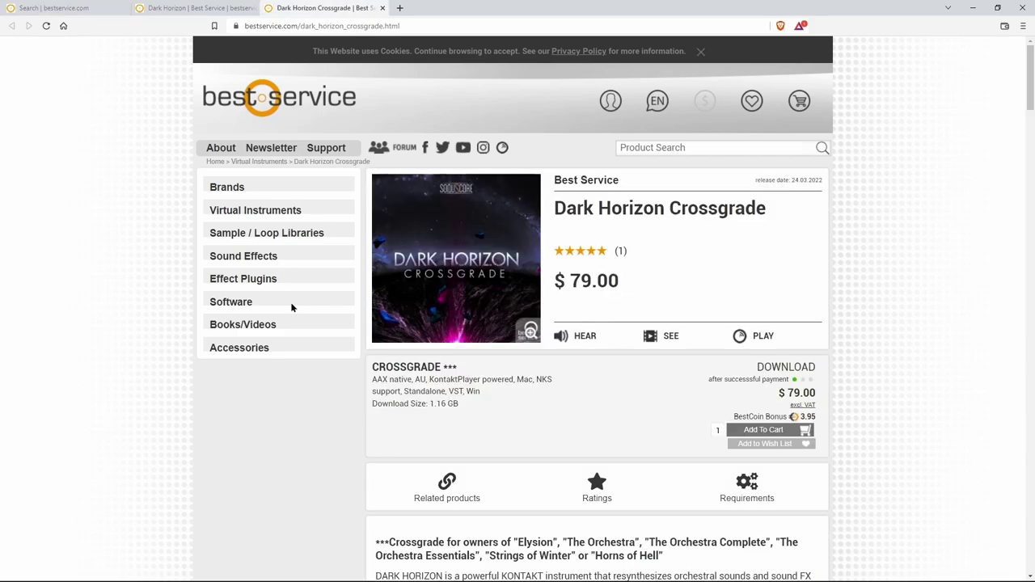
pyautogui.scroll(-2, 663, 307)
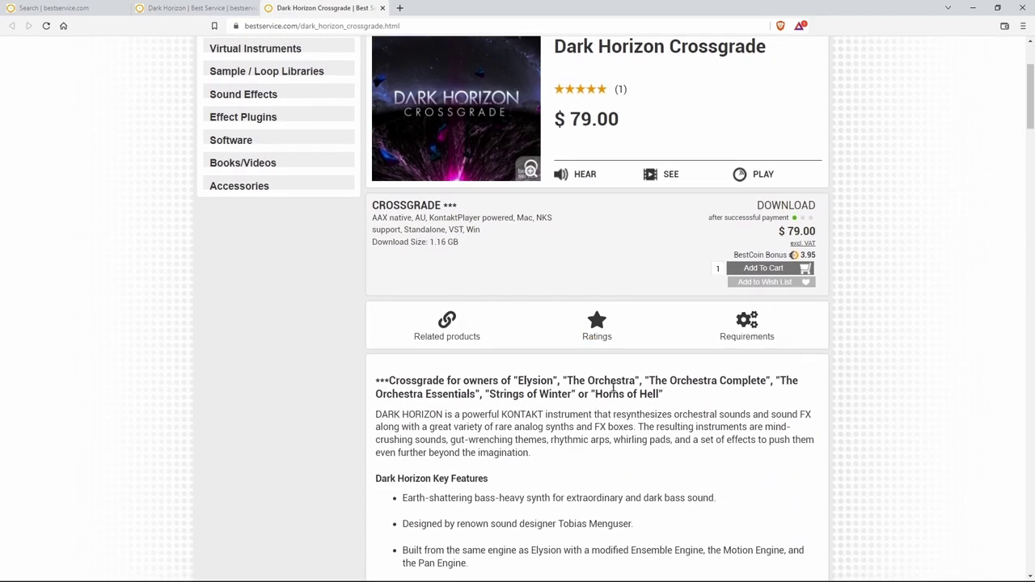